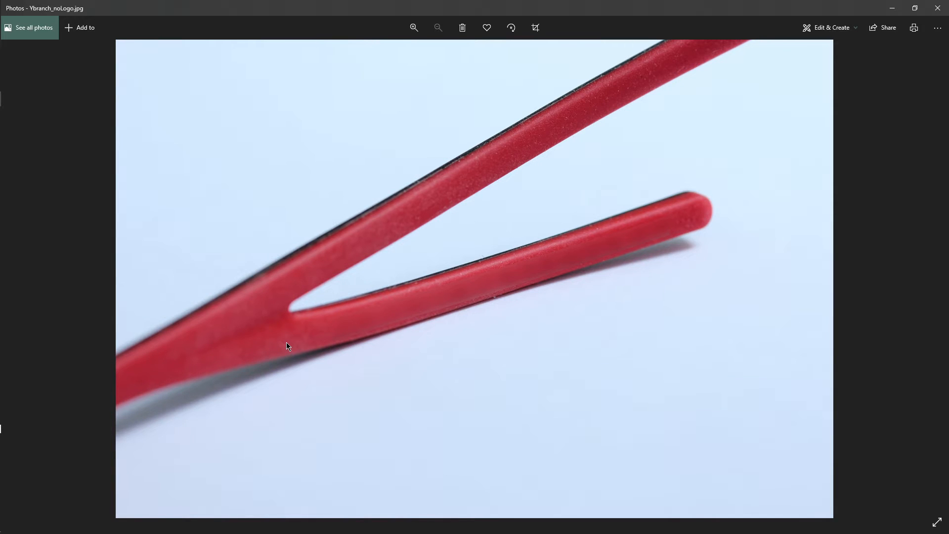
Switch to Rhino and extrude the large single closed profile as an open surface to the far end of its centre line.
key(alt+Tab)
key(alt+Tab)
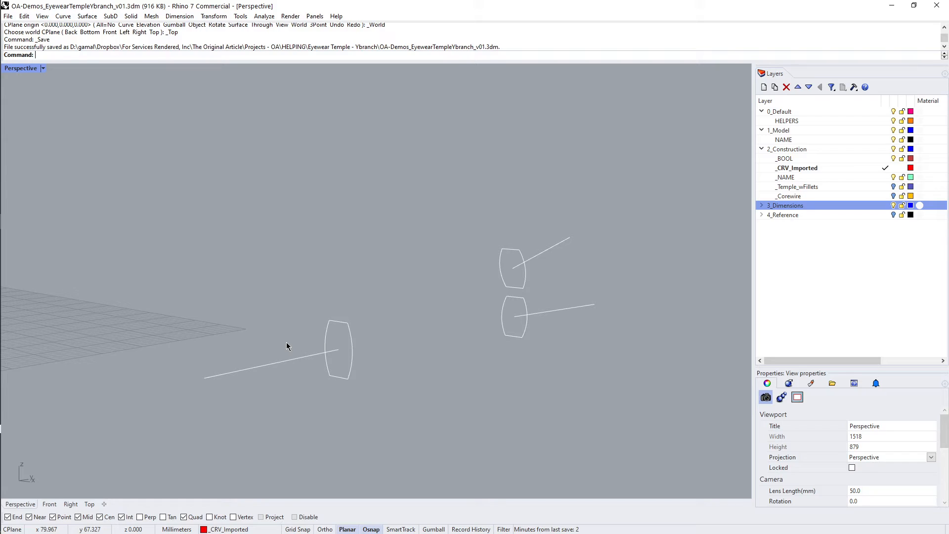
right_drag(355, 286, 394, 296)
scroll(340, 393, up, 4)
shift+right_drag(340, 392, 327, 251)
click(322, 258)
right_drag(263, 288, 289, 277)
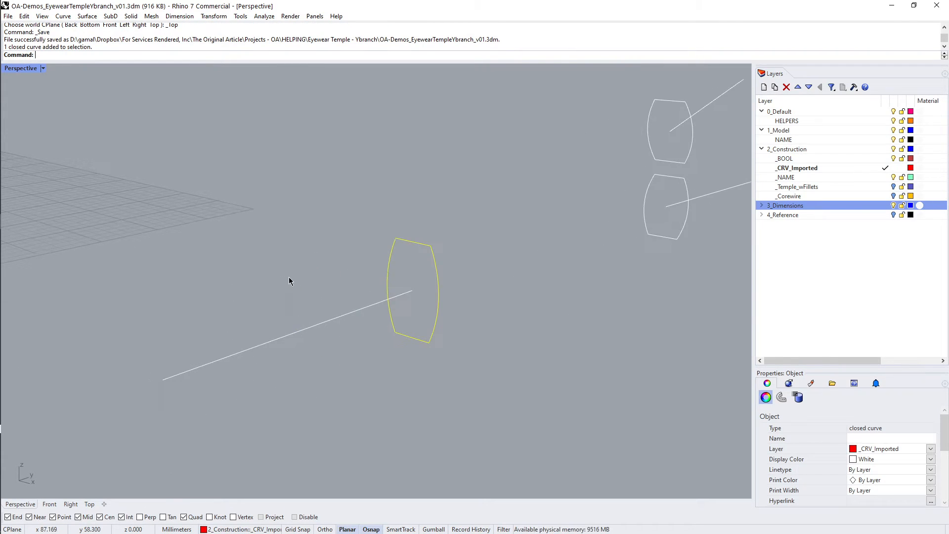
text(XC)
key(Return)
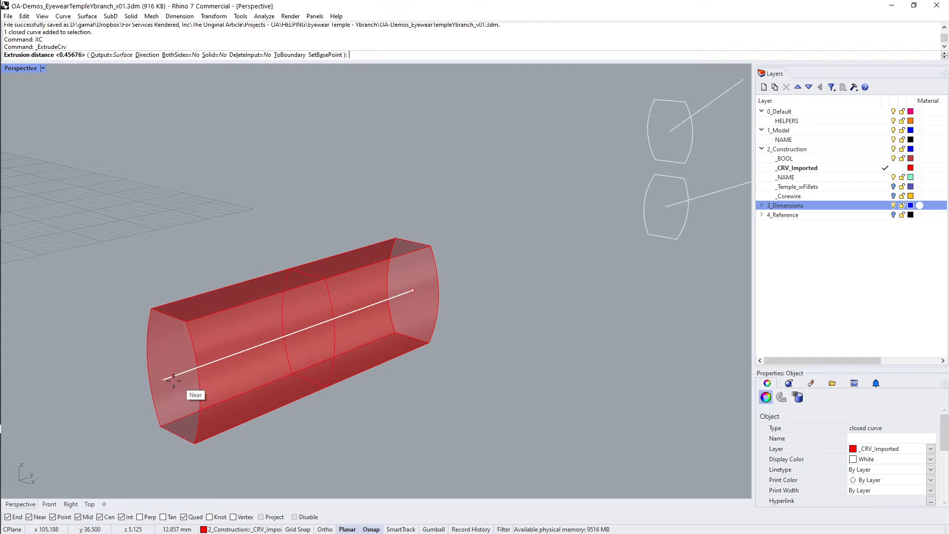
click(185, 395)
Explode the large extrusion and join its four surfaces into one open polysurface.
right_drag(542, 196, 485, 229)
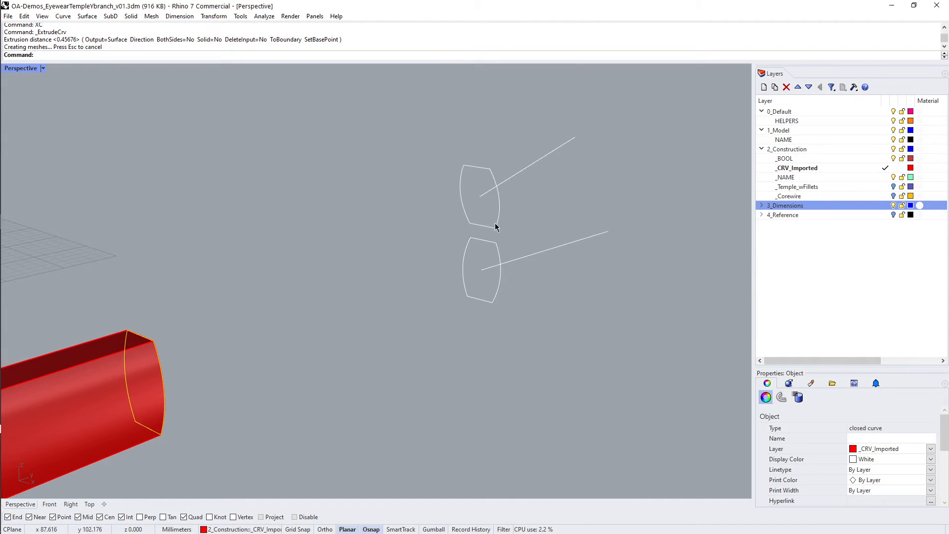
scroll(368, 264, down, 3)
click(221, 337)
text(J)
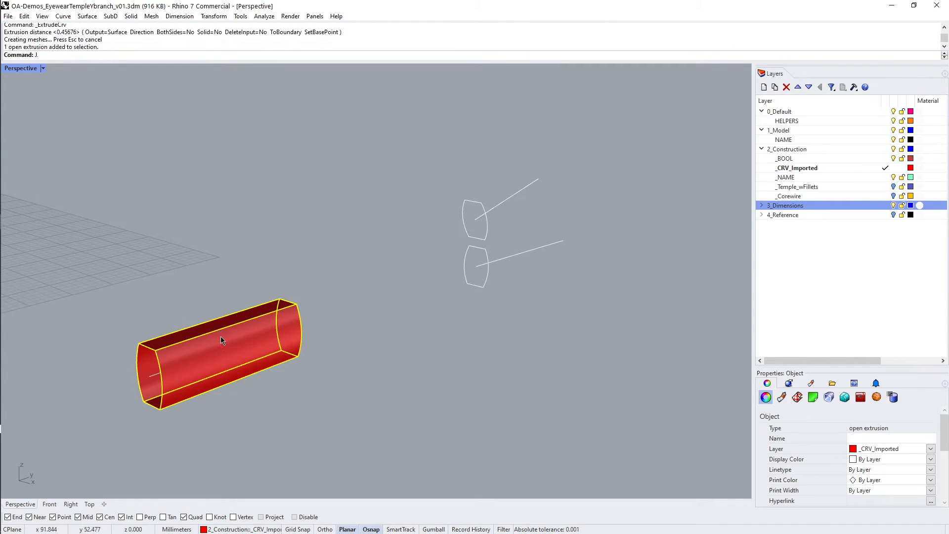
text(J)
key(Return)
key(ctrl+j)
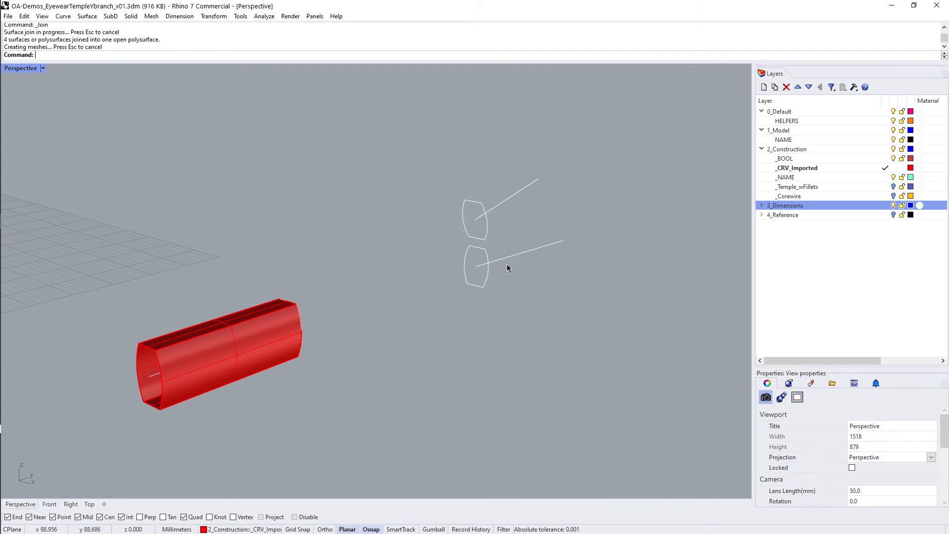
Join the four segments of the upper branch profile into one closed curve.
click(487, 231)
scroll(498, 212, up, 3)
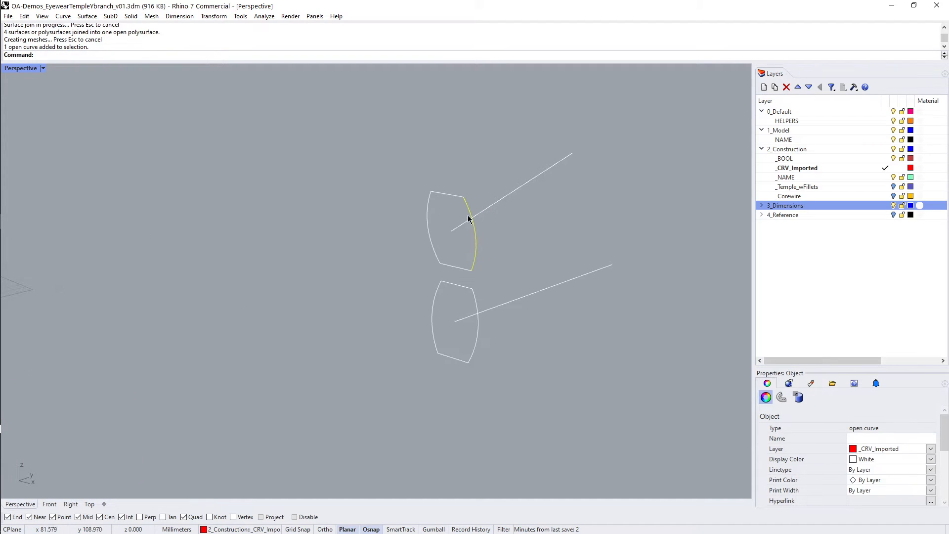
drag(405, 168, 496, 275)
text(J)
key(Return)
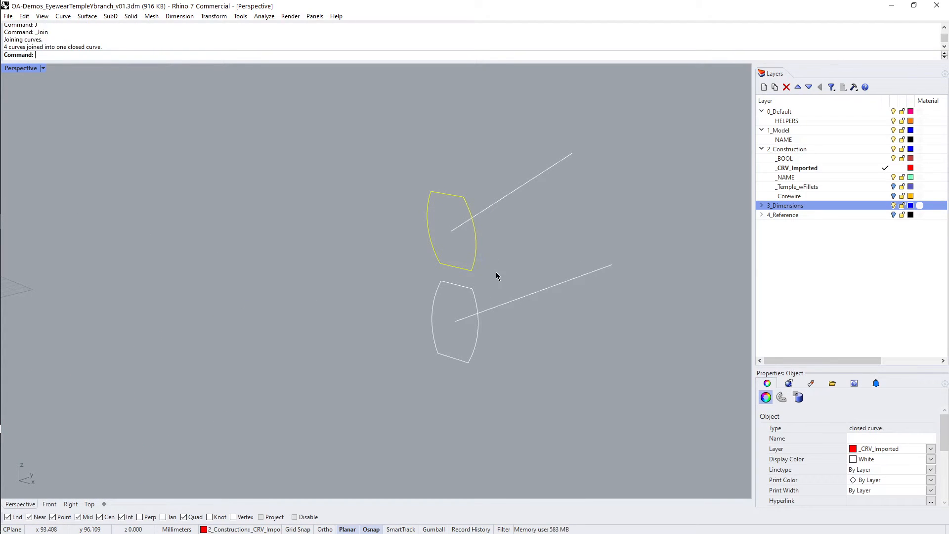
Try to join the segments of the lower branch profile.
shift+right_drag(496, 272, 437, 256)
shift+right_drag(418, 307, 389, 263)
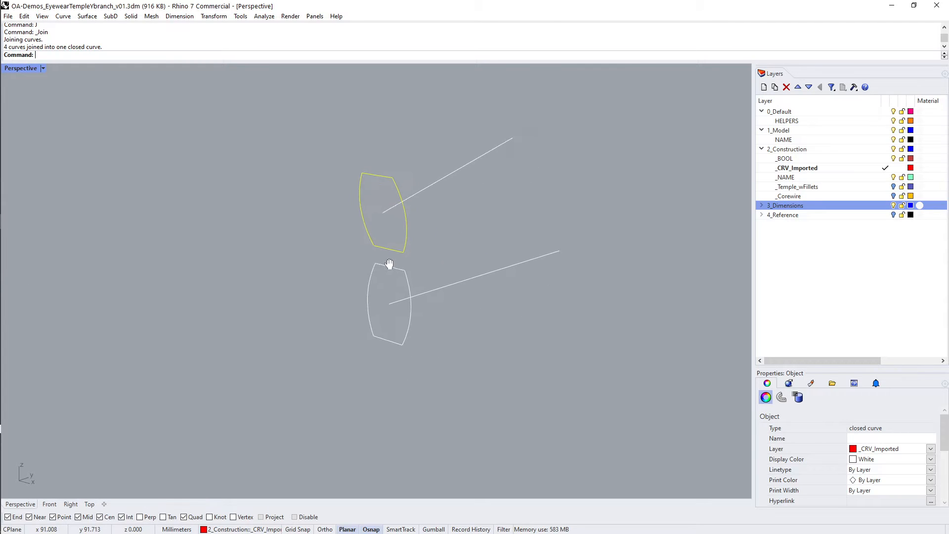
drag(355, 253, 453, 378)
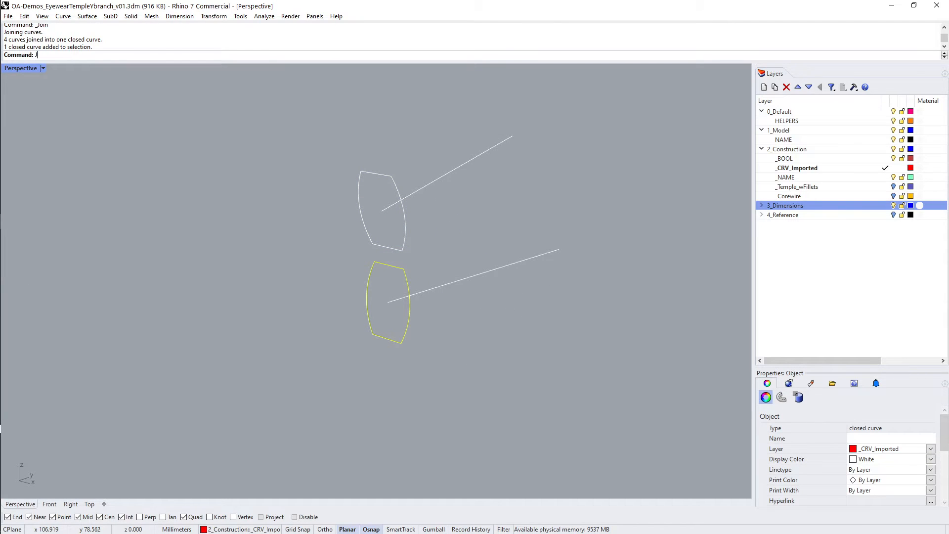
key(Return)
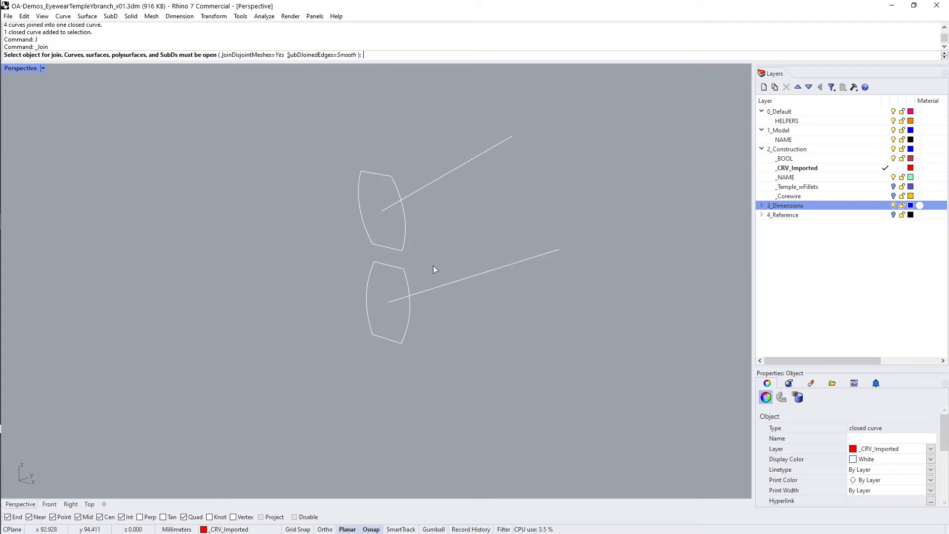
click(407, 274)
key(Return)
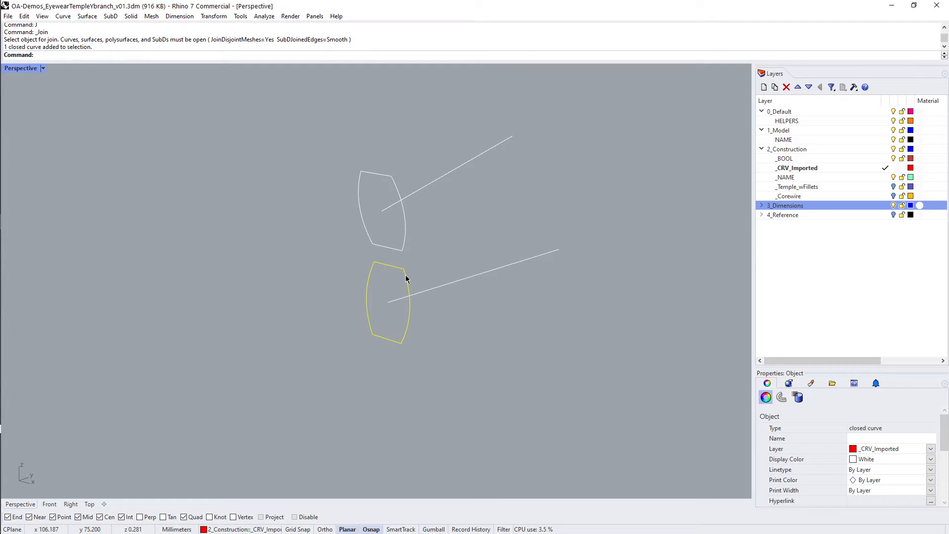
Extrude the upper branch profile as an open surface to the far end of its centre line.
click(406, 216)
right_drag(405, 217, 392, 242)
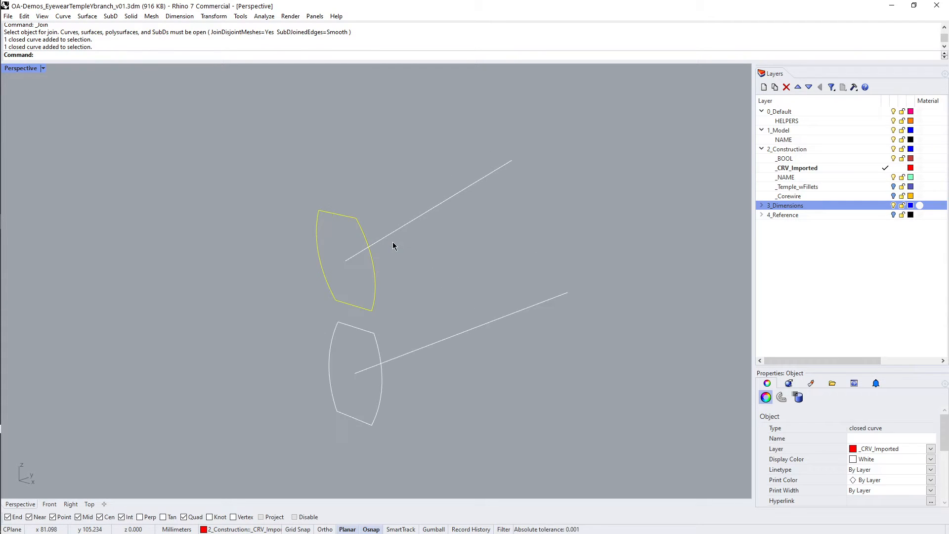
text(XC)
key(Return)
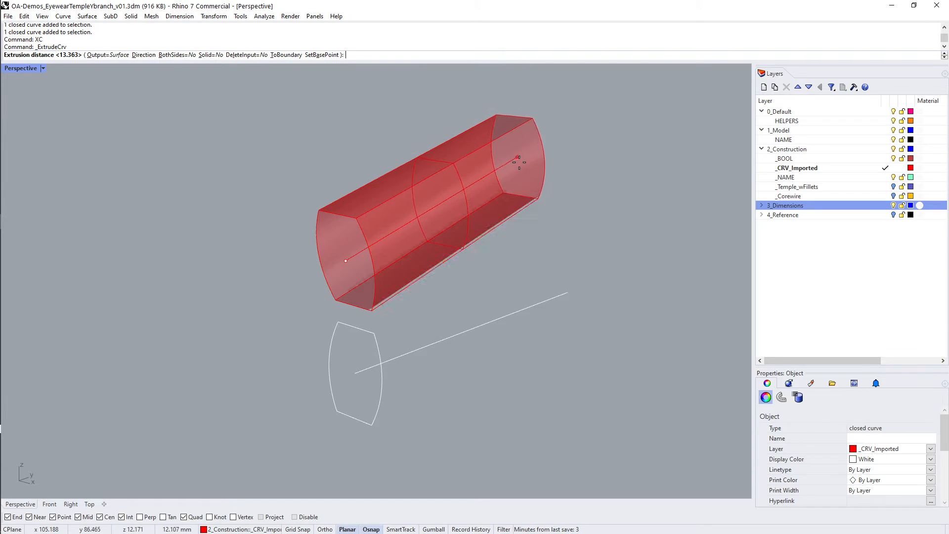
key(Return)
Explode the upper branch extrusion and join its four surfaces into one open polysurface.
shift+right_drag(451, 273, 438, 243)
click(390, 177)
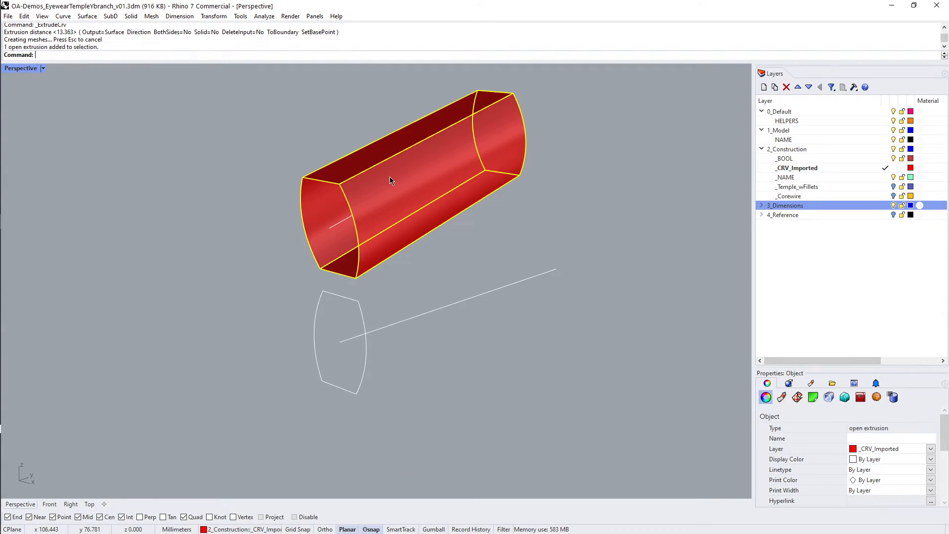
text(JJ)
key(Return)
key(ctrl+j)
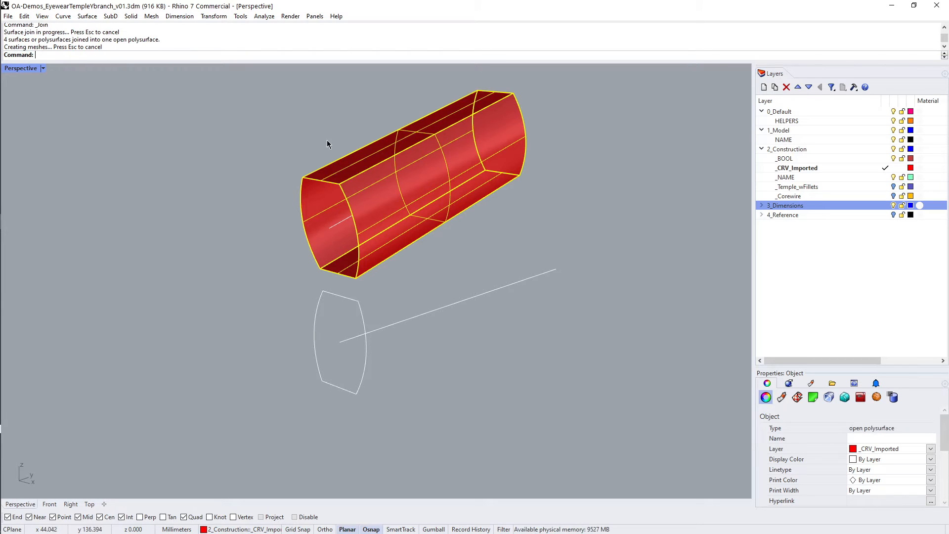
click(361, 310)
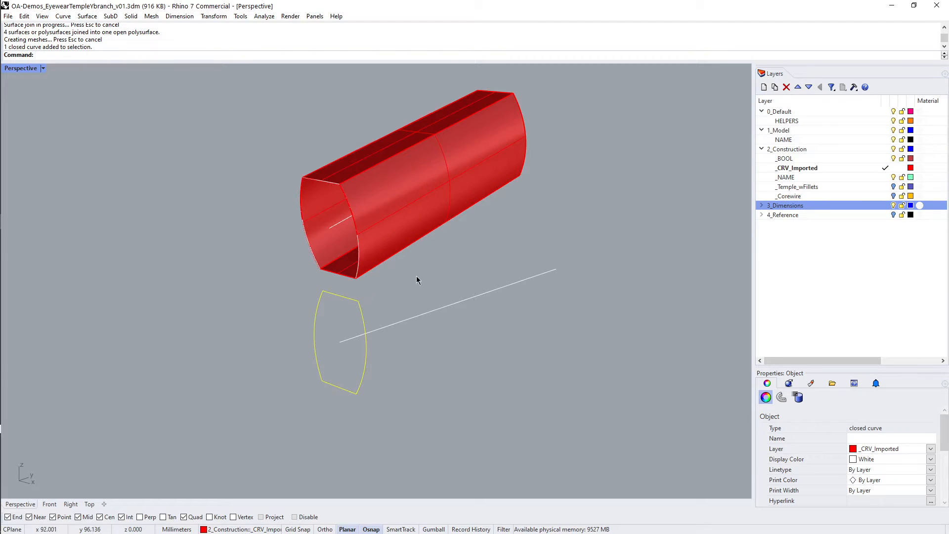
shift+right_drag(416, 275, 432, 296)
text(JJ)
key(Return)
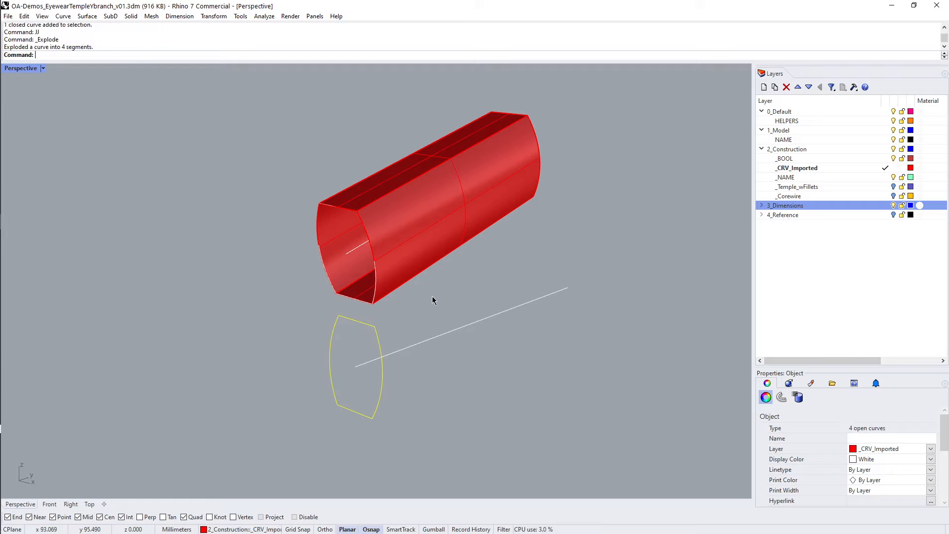
key(ctrl+z)
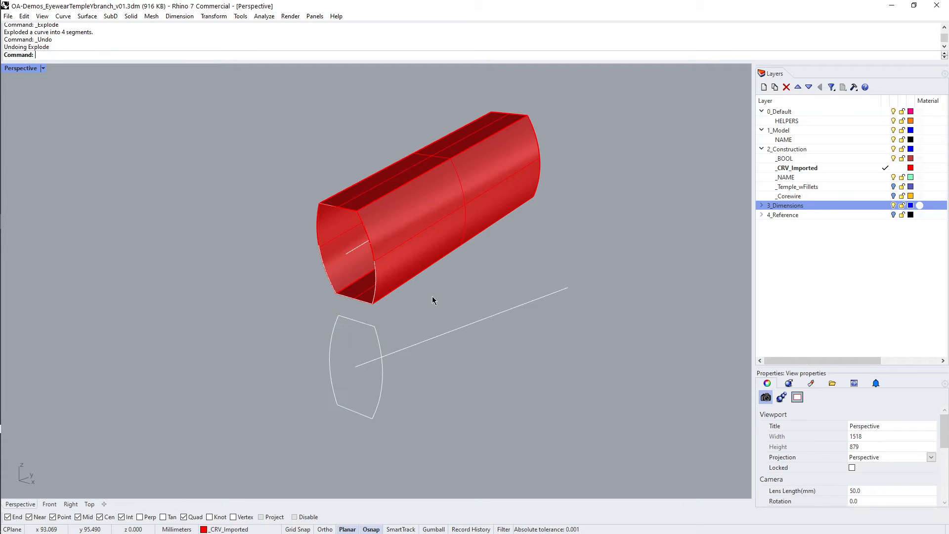
Extrude the lower branch profile as an open surface to the far end of its centre line.
key(Return)
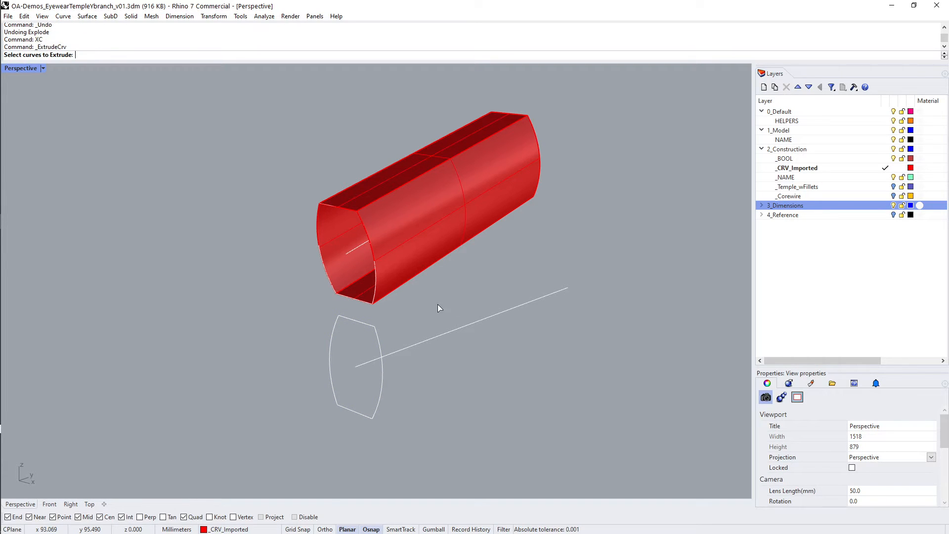
click(379, 344)
key(Return)
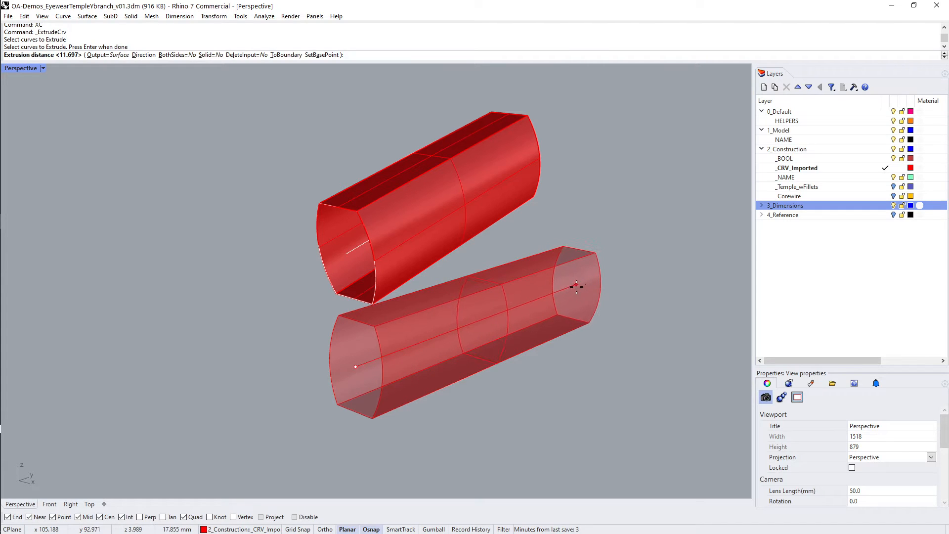
click(568, 286)
Explode the lower branch extrusion and join its four surfaces into one open polysurface.
click(451, 321)
text(J)
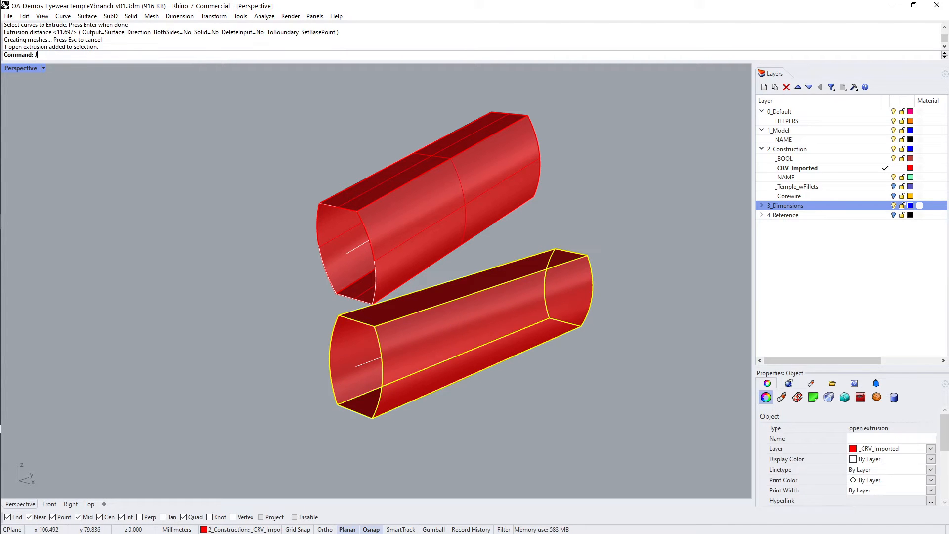
key(Return)
click(267, 321)
Fillet the four lengthwise edges of the upper branch polysurface with a radius of 0.7 mm.
right_drag(267, 321, 411, 183)
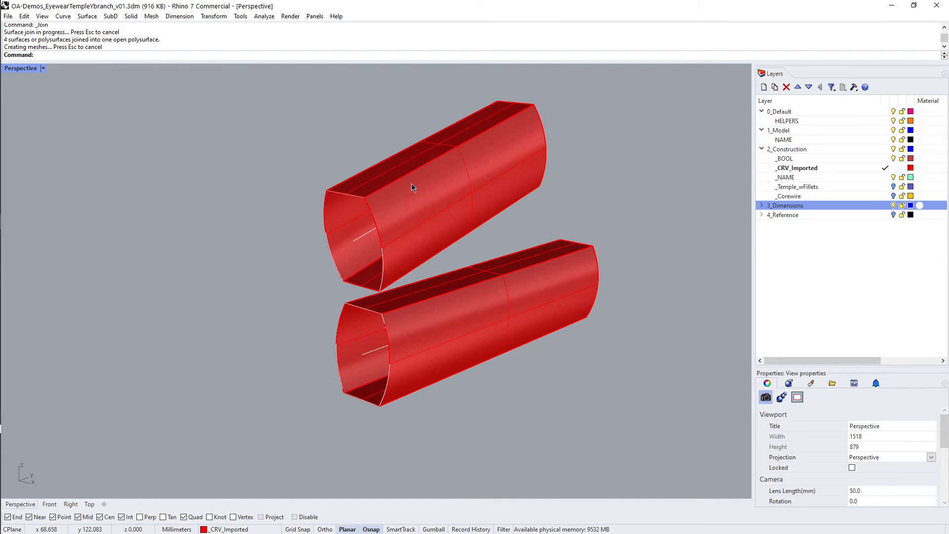
text(FE)
key(Return)
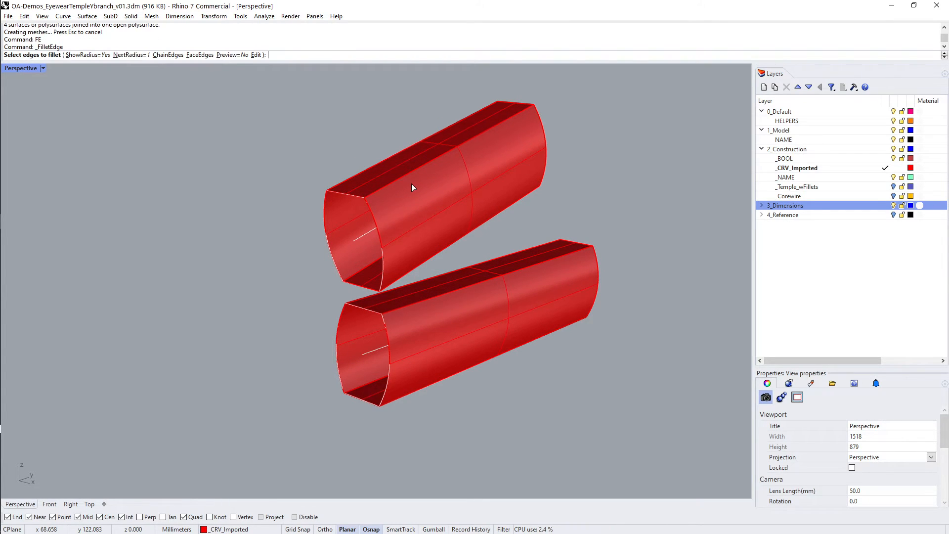
right_drag(411, 183, 432, 210)
right_drag(353, 140, 387, 120)
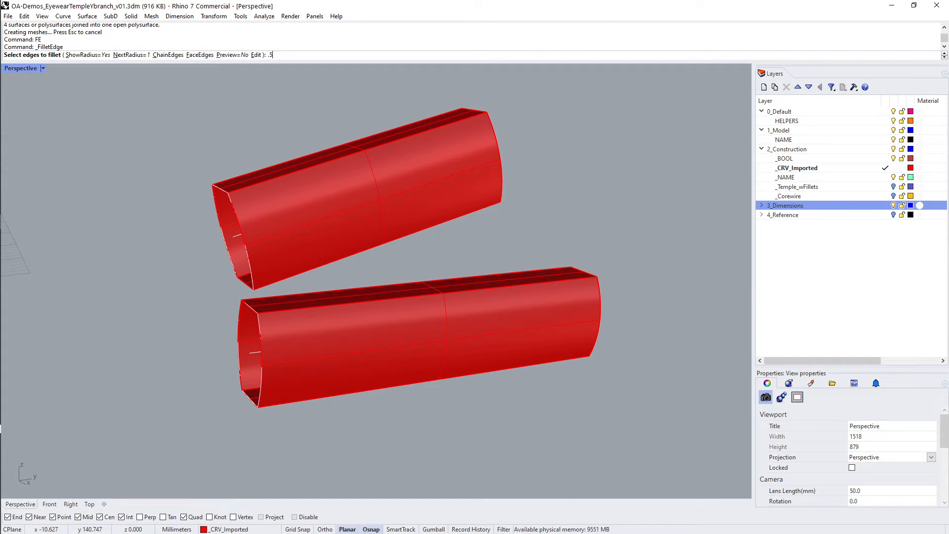
key(Return)
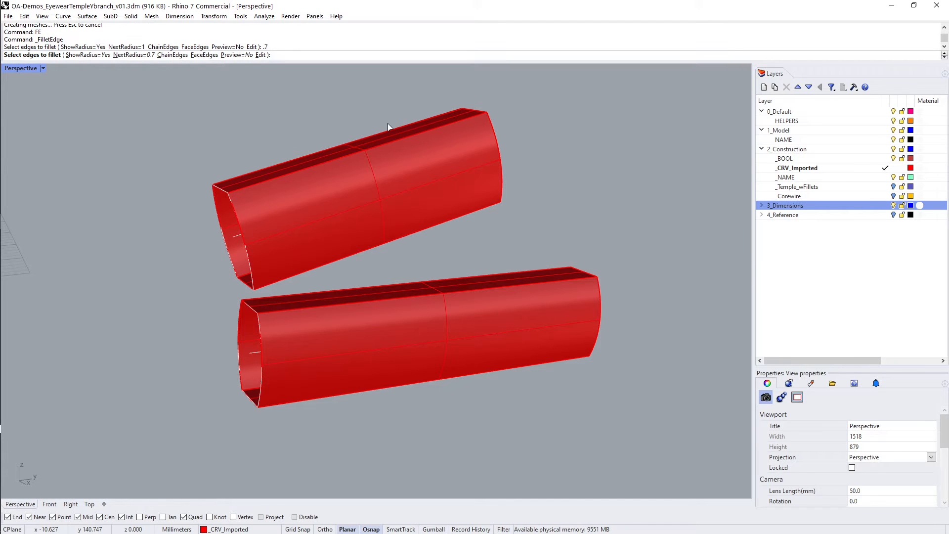
drag(387, 110, 365, 251)
key(Return)
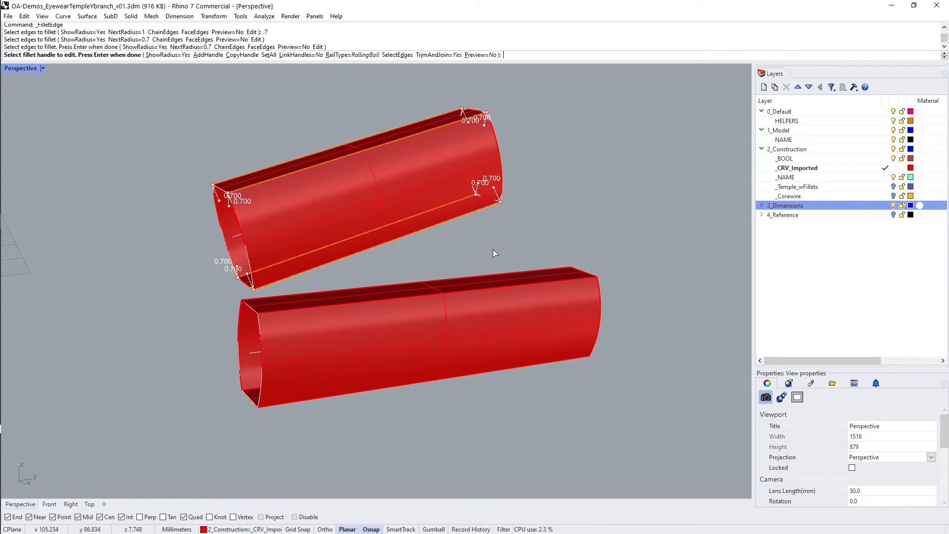
key(Return)
Fillet the four lengthwise edges of the lower branch polysurface with the same 0.7 mm radius.
right_drag(476, 259, 396, 170)
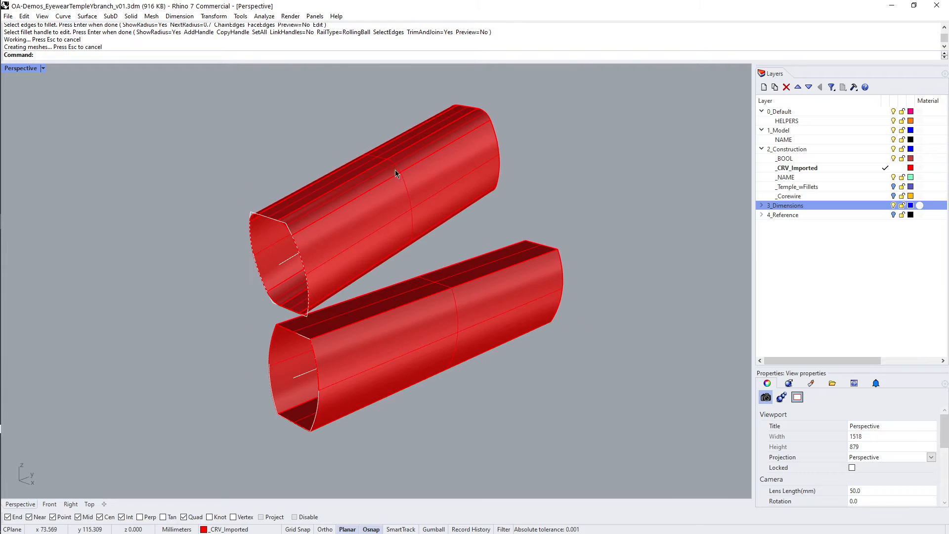
right_drag(461, 224, 425, 222)
text(fe)
key(Return)
drag(458, 252, 407, 425)
key(Return)
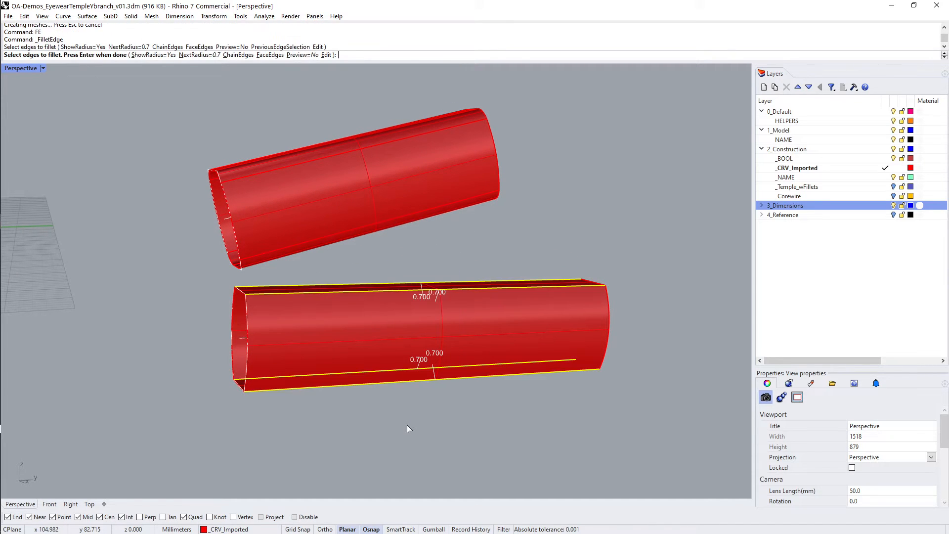
key(Return)
Measure the distance between the two ends of the rounded upper corner on the lower branch's open end.
right_drag(351, 396, 304, 319)
scroll(429, 362, up, 8)
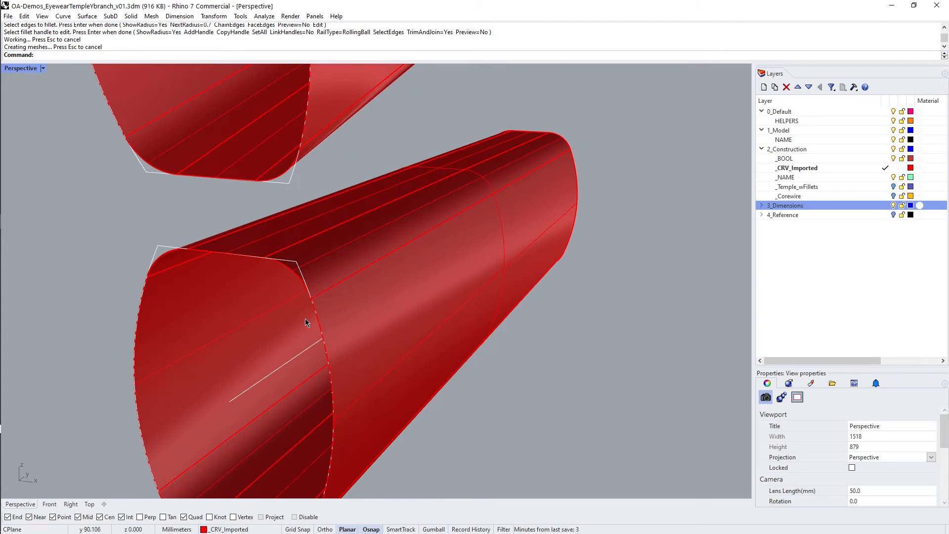
text(di)
key(Return)
click(310, 299)
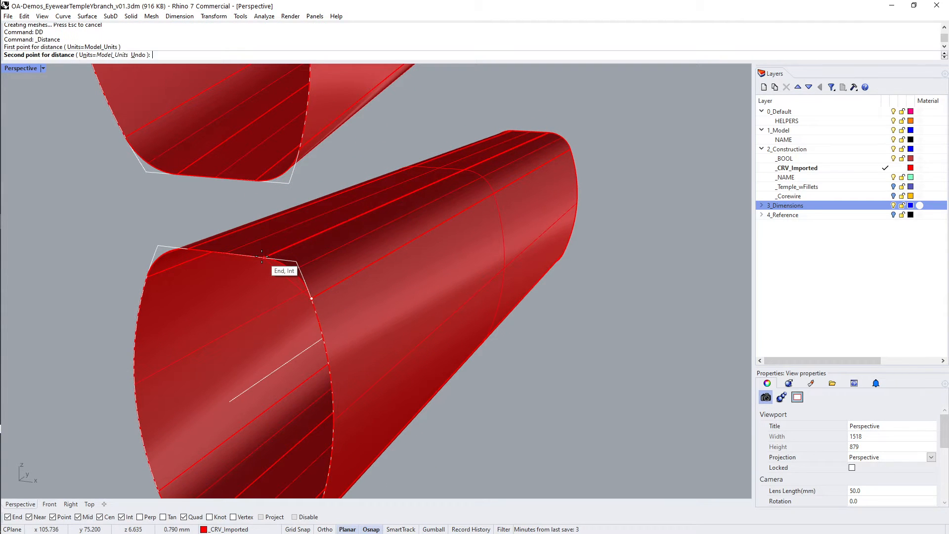
click(263, 259)
scroll(395, 227, down, 7)
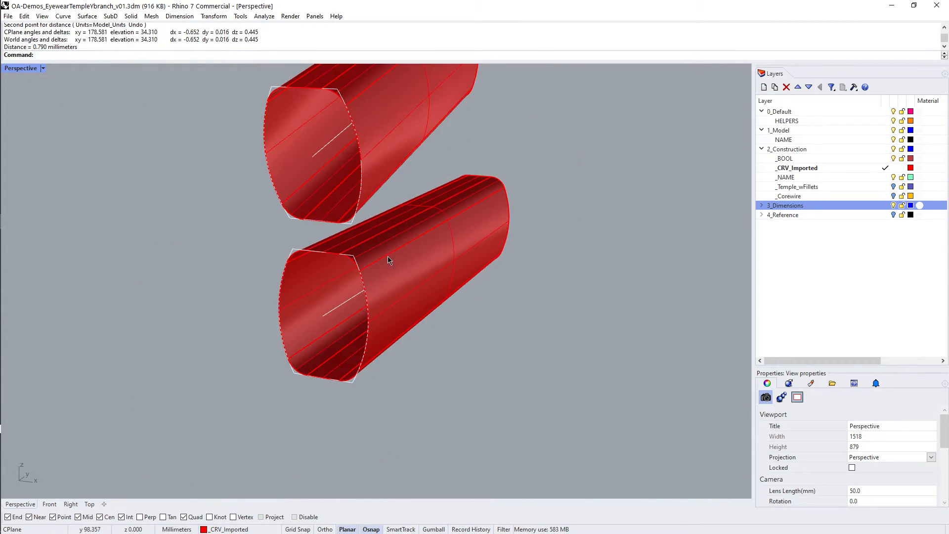
Fillet the four lengthwise edges of the main stem polysurface with a radius of 0.85 mm.
shift+right_drag(326, 231, 408, 209)
scroll(408, 209, down, 7)
shift+right_drag(376, 253, 446, 234)
scroll(310, 276, up, 2)
scroll(408, 260, down, 3)
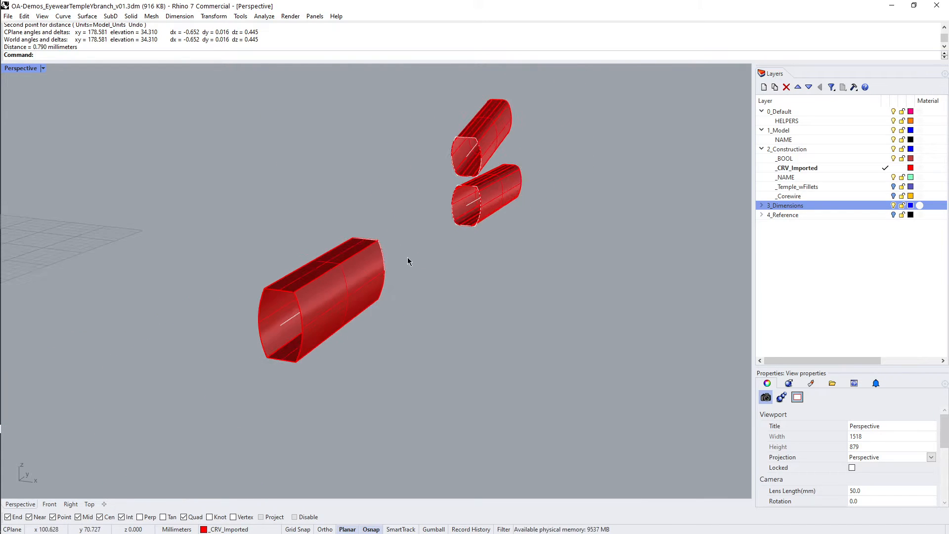
right_drag(408, 261, 140, 280)
text(FE)
key(Return)
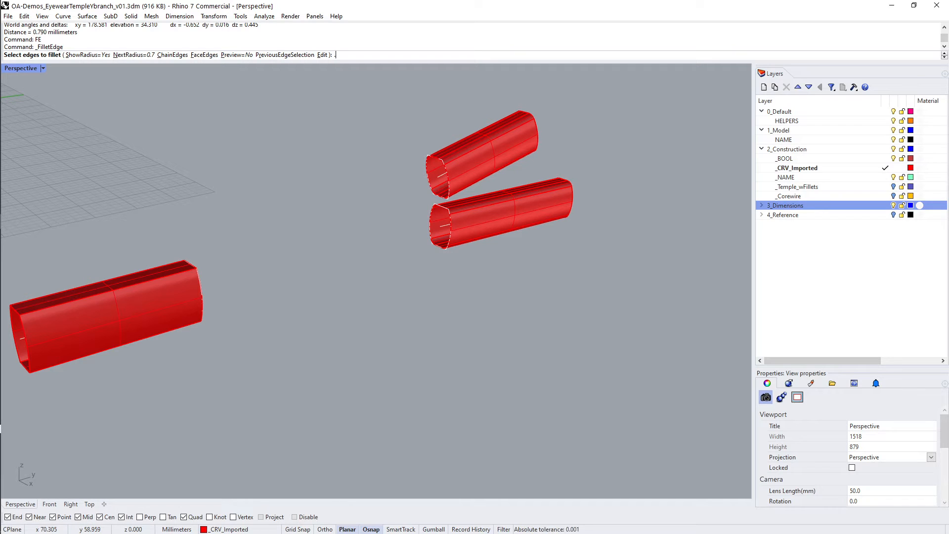
text(.85)
key(Return)
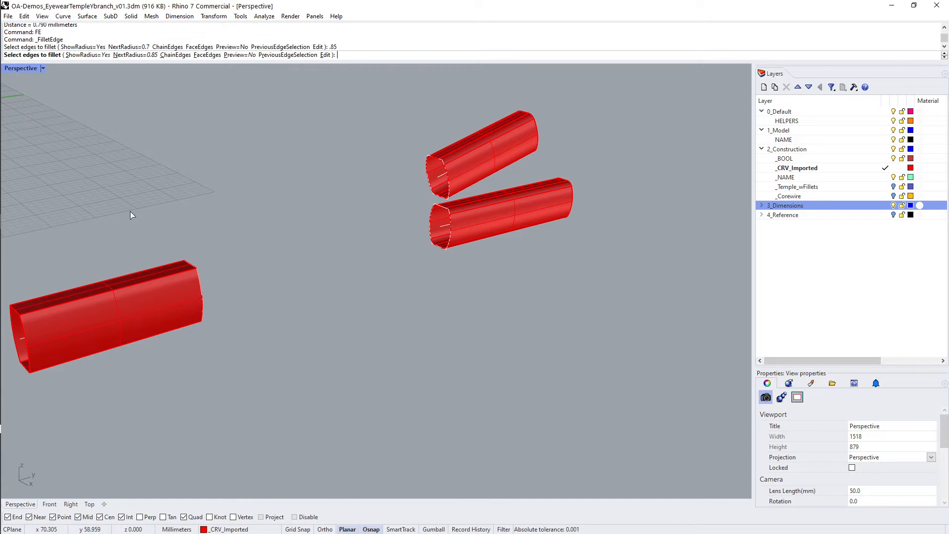
shift+right_drag(129, 211, 323, 252)
drag(322, 252, 232, 396)
key(Return)
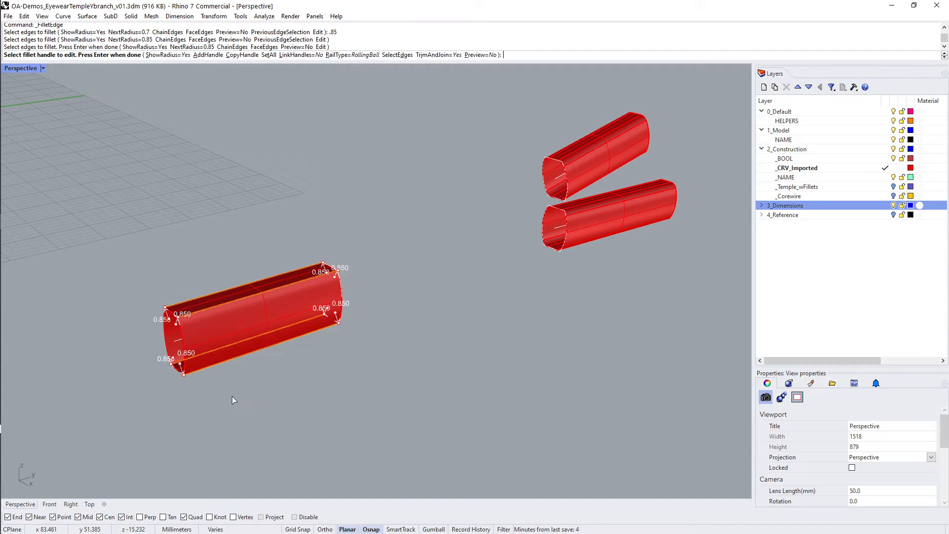
key(Return)
Measure the distance between the two ends of the stem's rounded upper corner, and undo the 0.85 mm fillet.
scroll(334, 276, up, 10)
text(DD)
key(Return)
scroll(385, 295, down, 5)
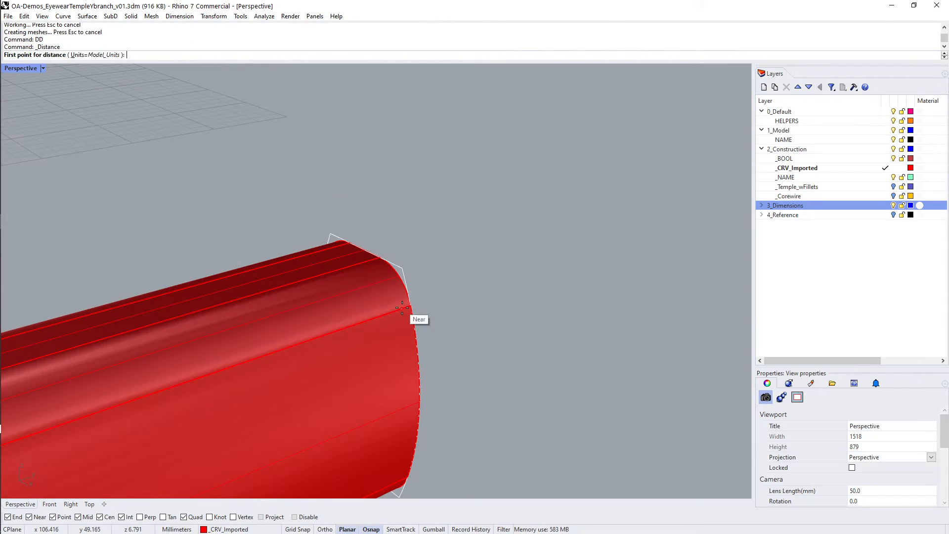
click(419, 322)
click(376, 257)
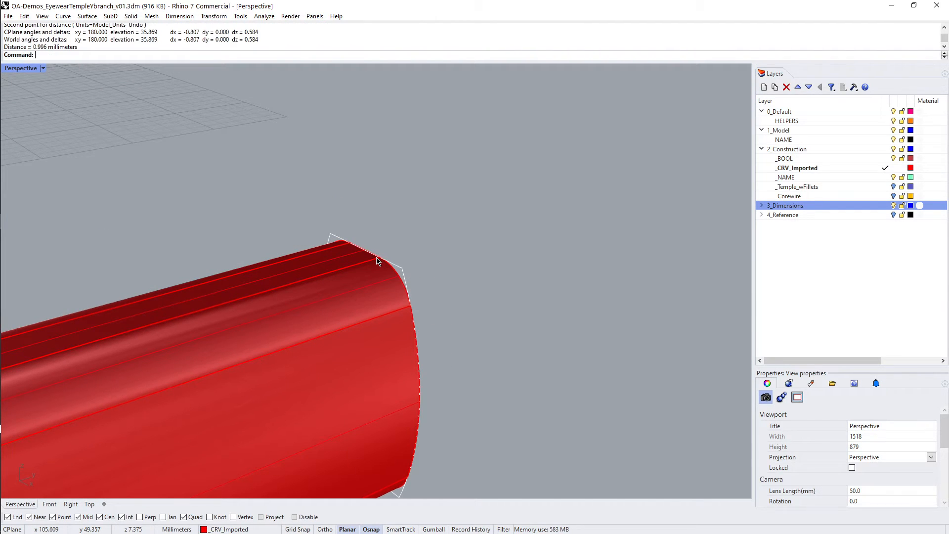
key(ctrl+z)
text(DD)
key(Return)
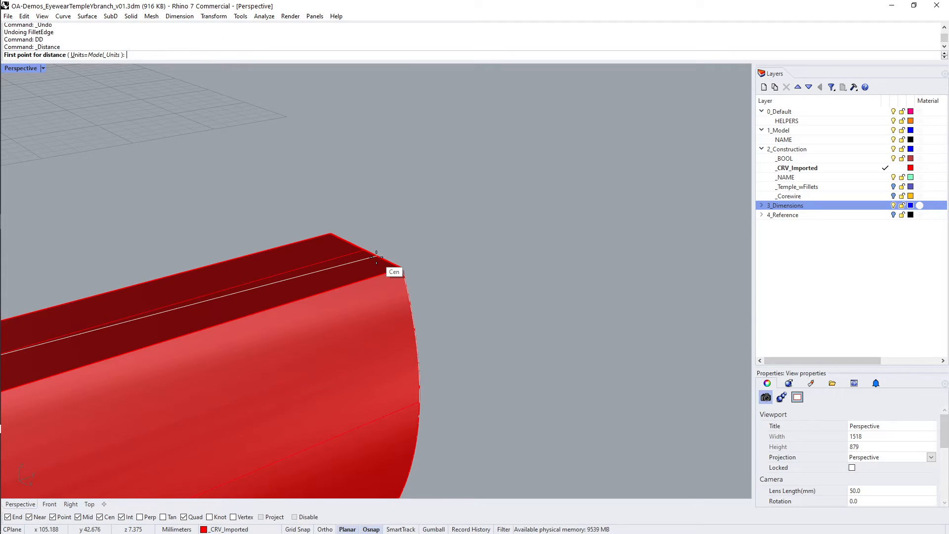
text(.7)
key(Return)
scroll(395, 272, down, 5)
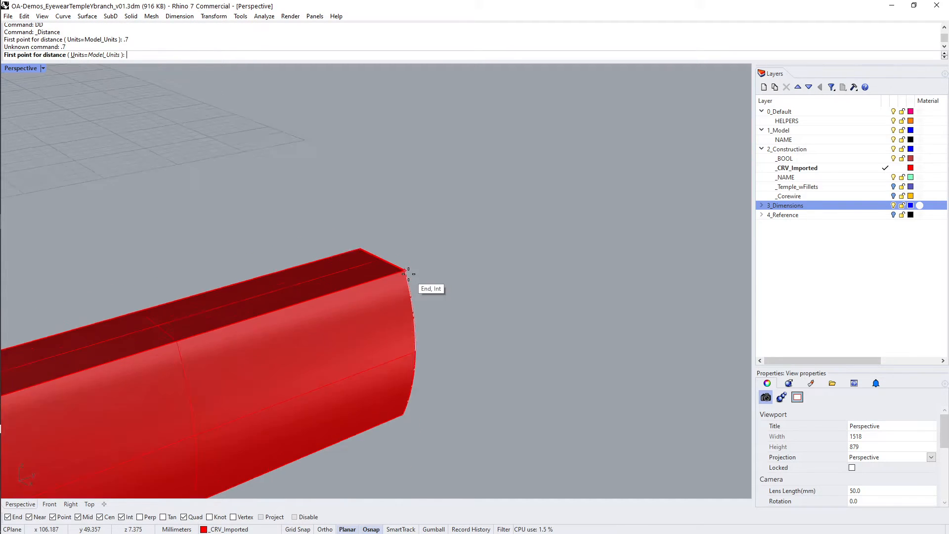
key(Escape)
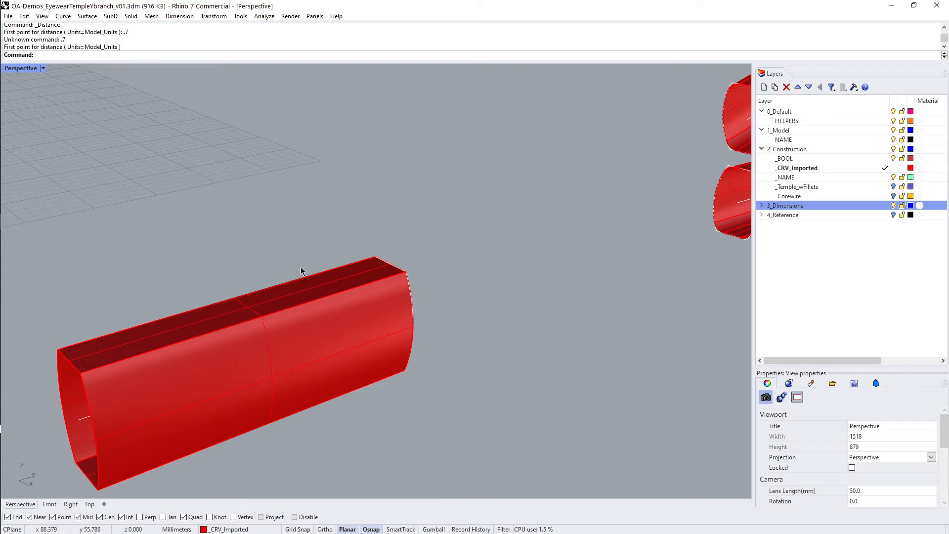
Fillet the four lengthwise edges of the main stem polysurface with a radius of 0.7 mm.
text(FE)
key(Return)
text(.7)
key(Return)
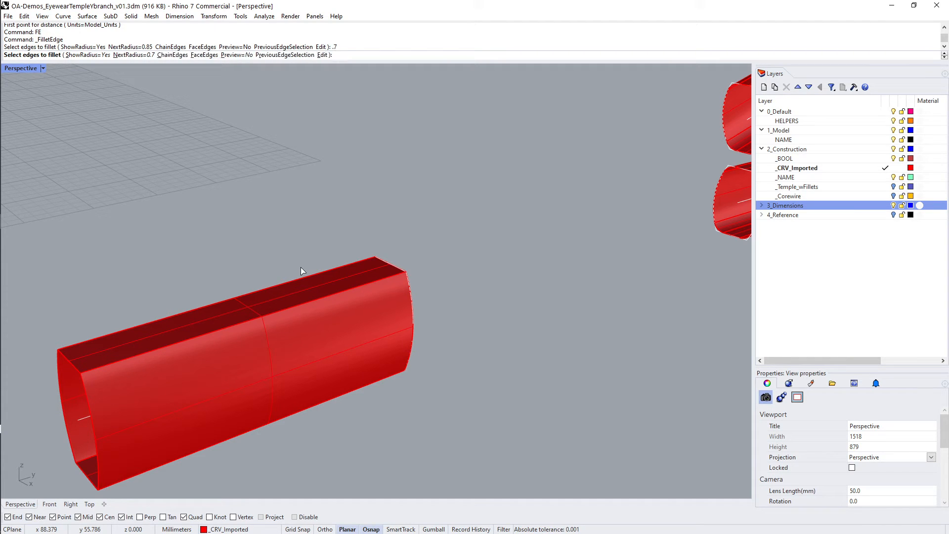
drag(301, 267, 277, 431)
key(Return)
key(Return)
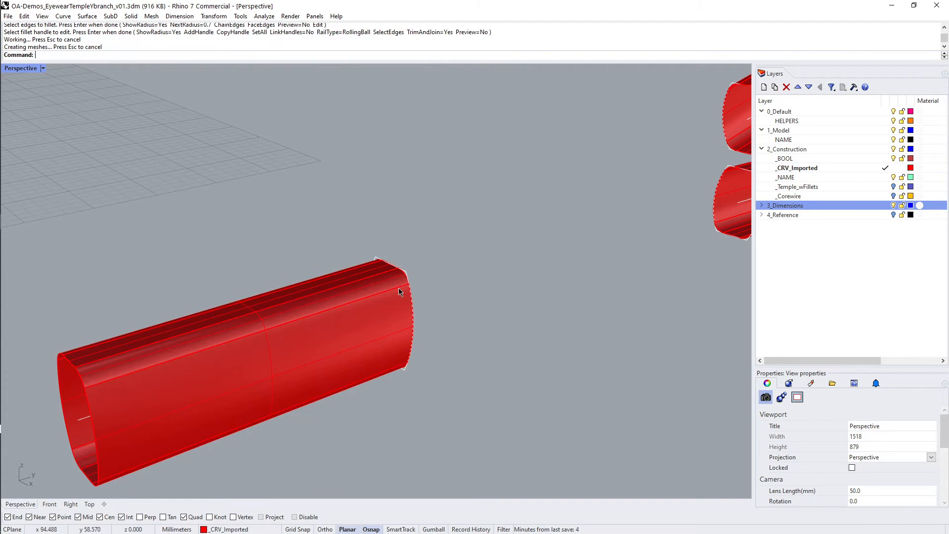
Measure the distance between the two ends of the 0.7 mm rounded upper corner on the stem's branch-facing end.
scroll(400, 291, up, 5)
text(DD)
key(Return)
click(448, 271)
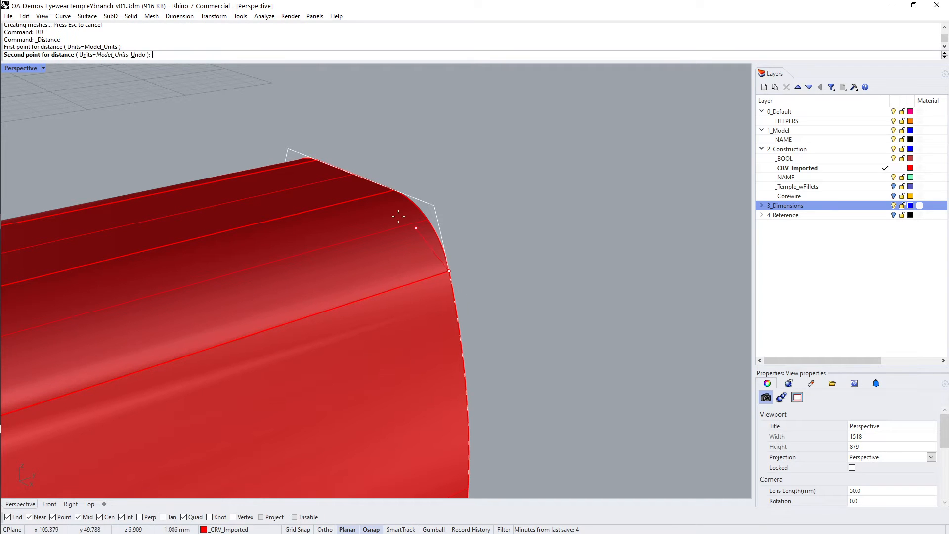
click(419, 204)
Measure the height of the stem's original profile between its upper and lower corner points at the branch-facing end.
scroll(298, 232, down, 10)
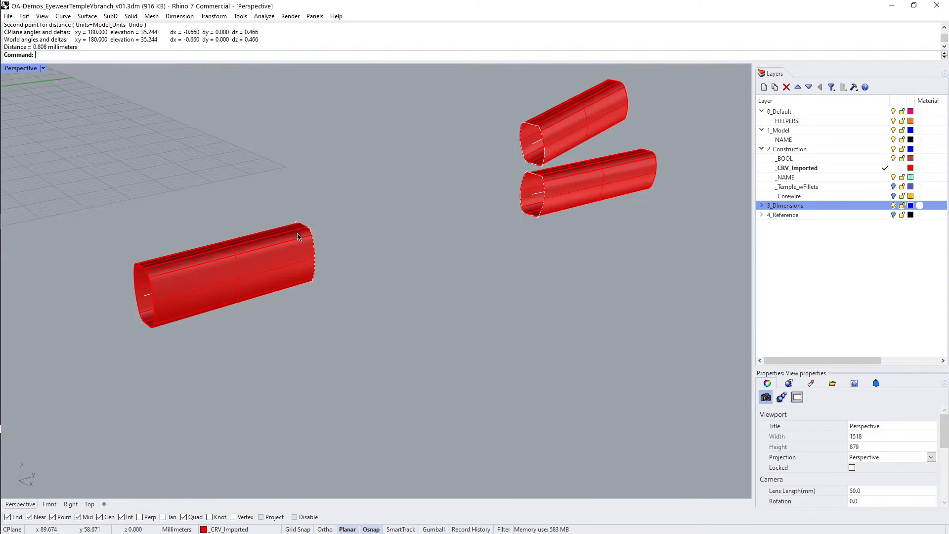
right_drag(297, 233, 224, 245)
scroll(224, 245, up, 5)
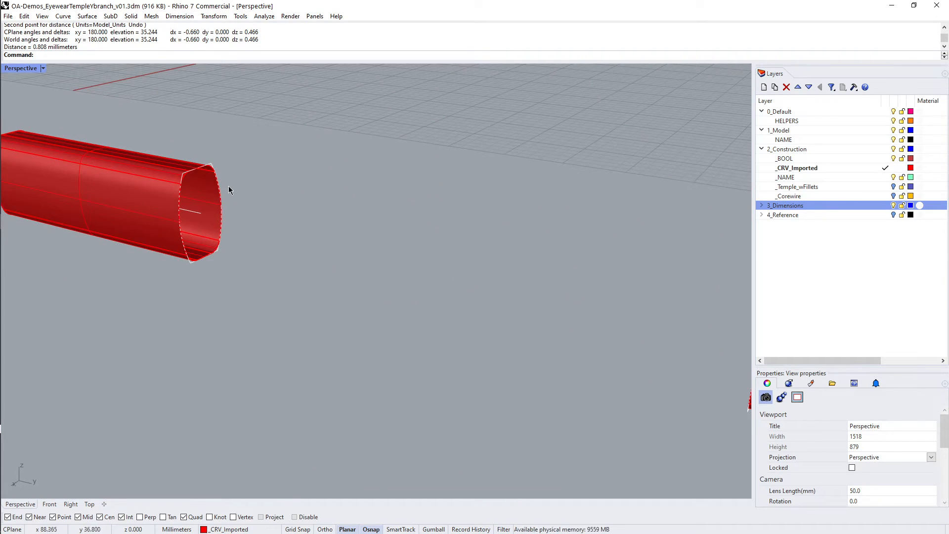
scroll(229, 190, up, 3)
text(DD)
key(Return)
click(200, 155)
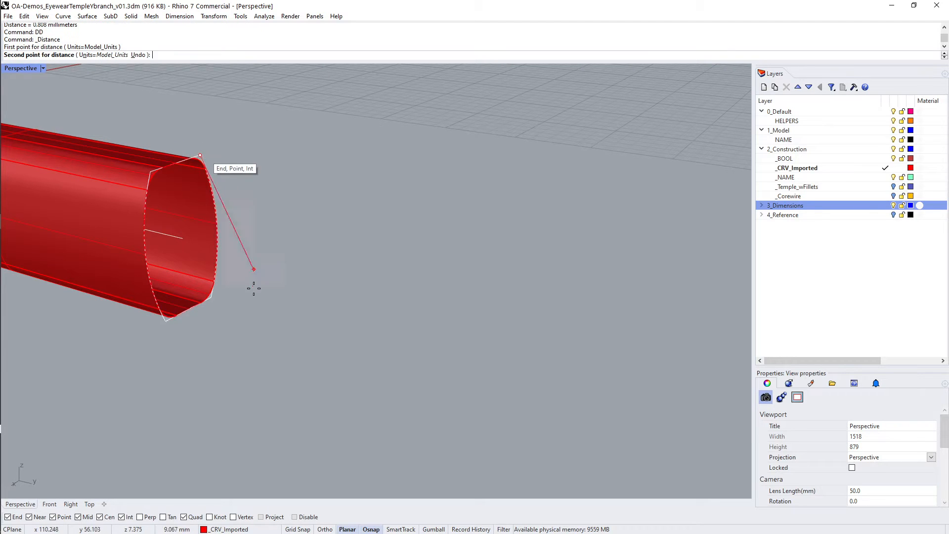
click(216, 301)
Measure the height of the upper branch's original profile between its upper and lower corner points at the stem-facing end.
scroll(276, 296, down, 10)
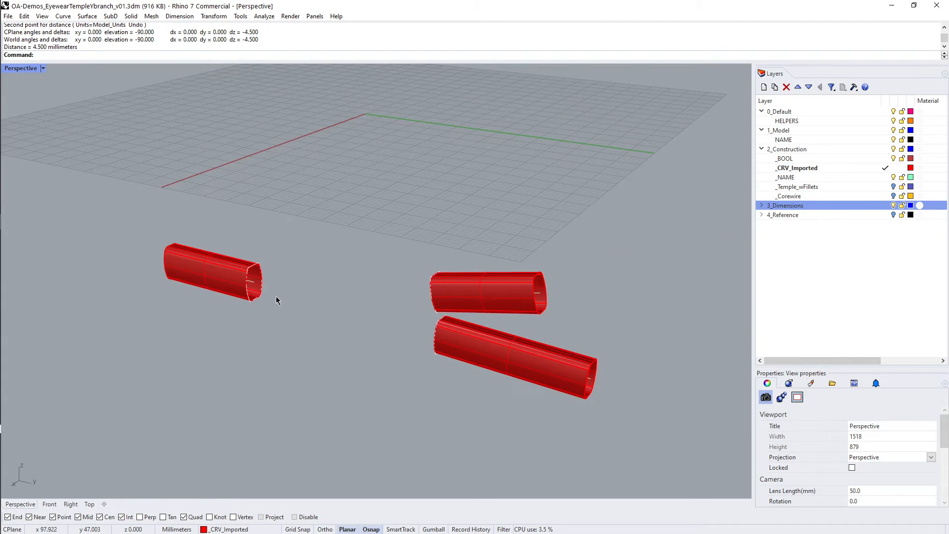
right_drag(276, 300, 508, 248)
scroll(499, 275, up, 10)
text(DD)
key(Return)
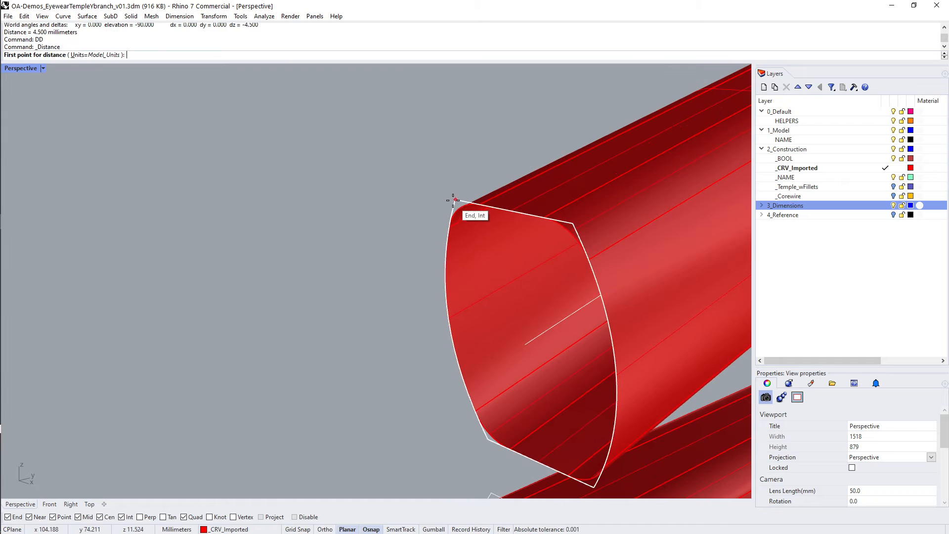
click(455, 200)
right_drag(455, 200, 402, 314)
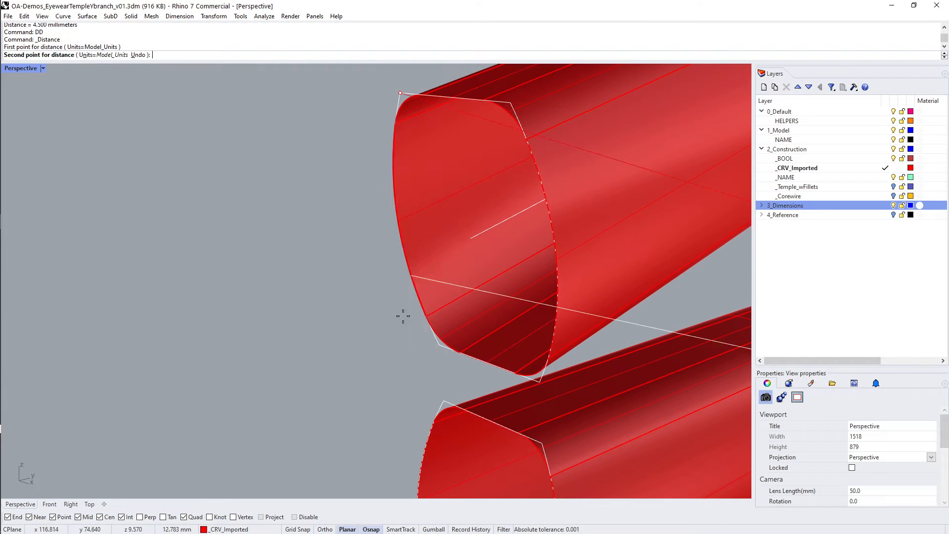
click(437, 348)
Examine the stem's rounded corners against its original profile outline, and the gap between the stem and the two branches.
scroll(489, 296, down, 6)
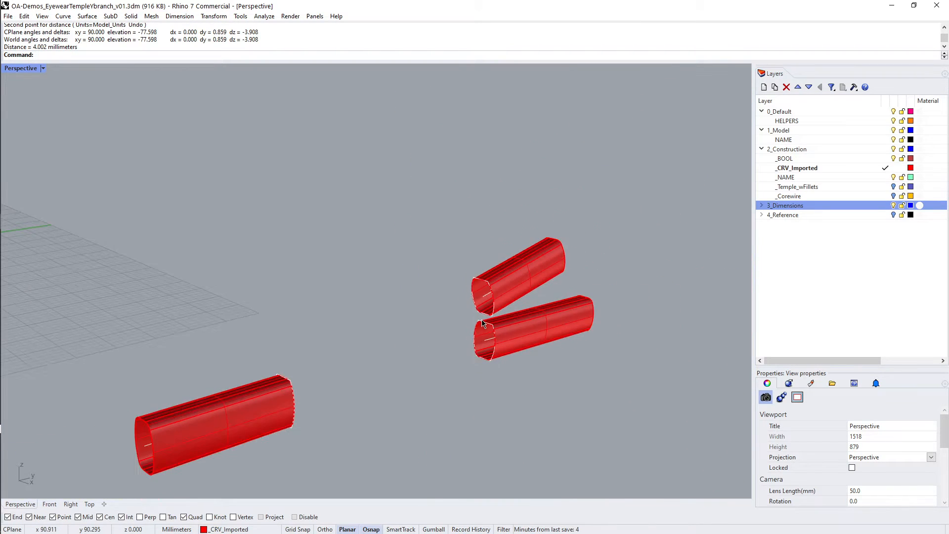
mouse_move(426, 328)
right_down()
mouse_move(377, 341)
mouse_move(435, 332)
right_up()
scroll(358, 341, up, 5)
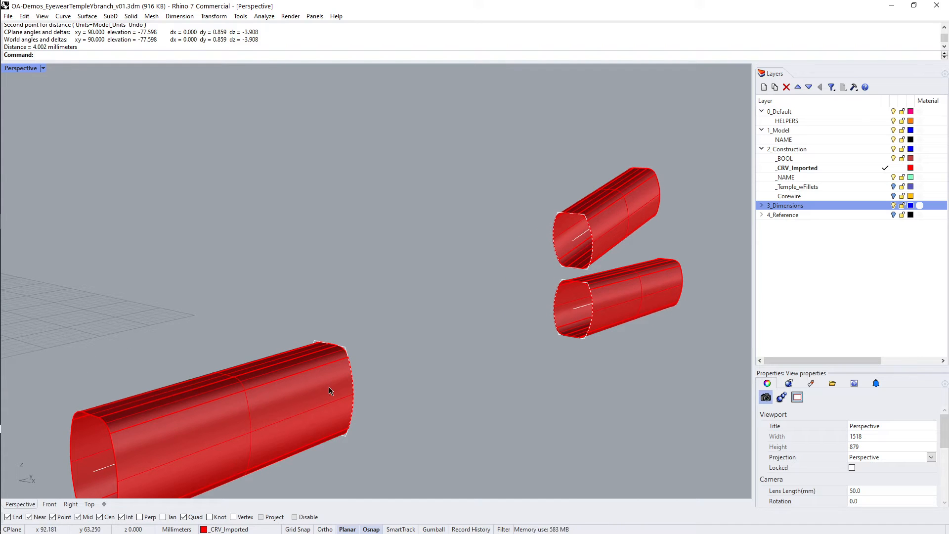
scroll(359, 354, up, 4)
right_drag(309, 356, 450, 352)
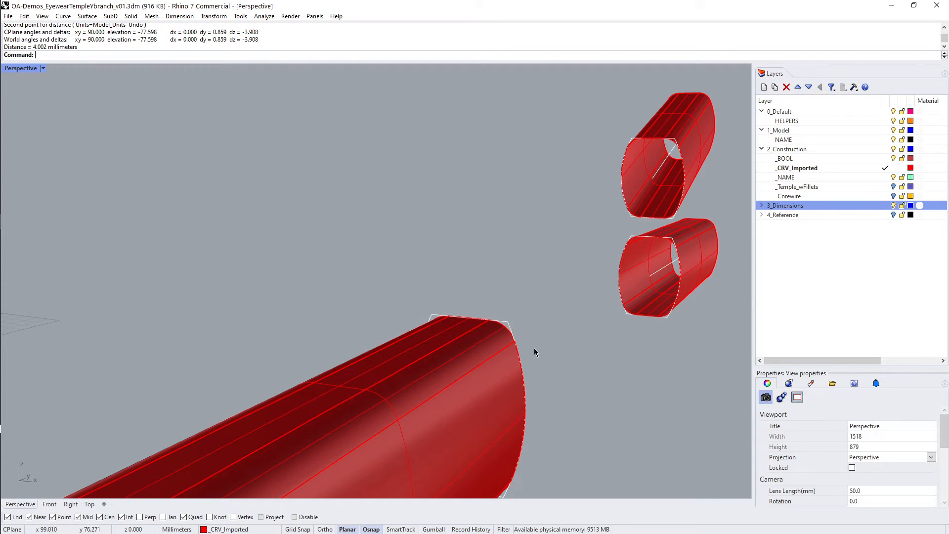
scroll(487, 325, up, 2)
click(424, 339)
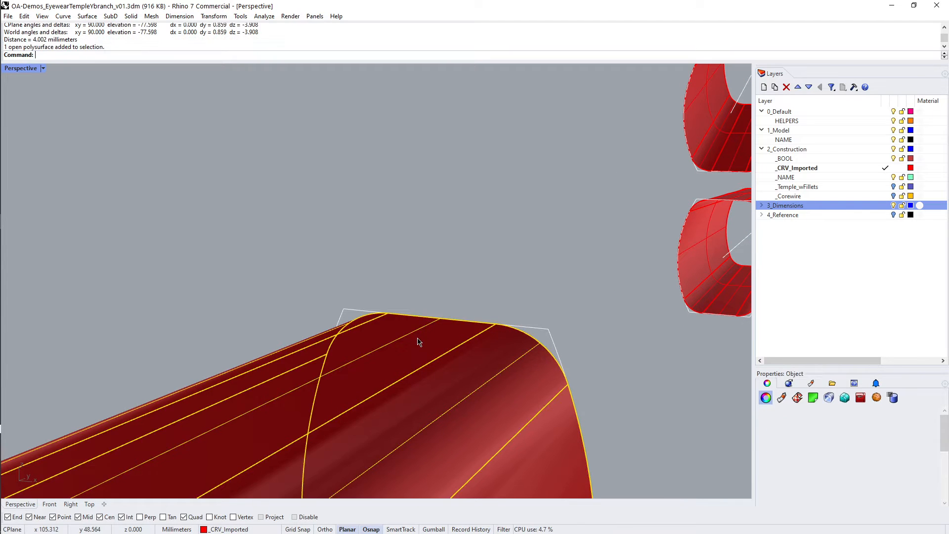
scroll(564, 417, down, 4)
shift+right_drag(548, 379, 531, 334)
click(586, 304)
shift+right_drag(571, 303, 441, 316)
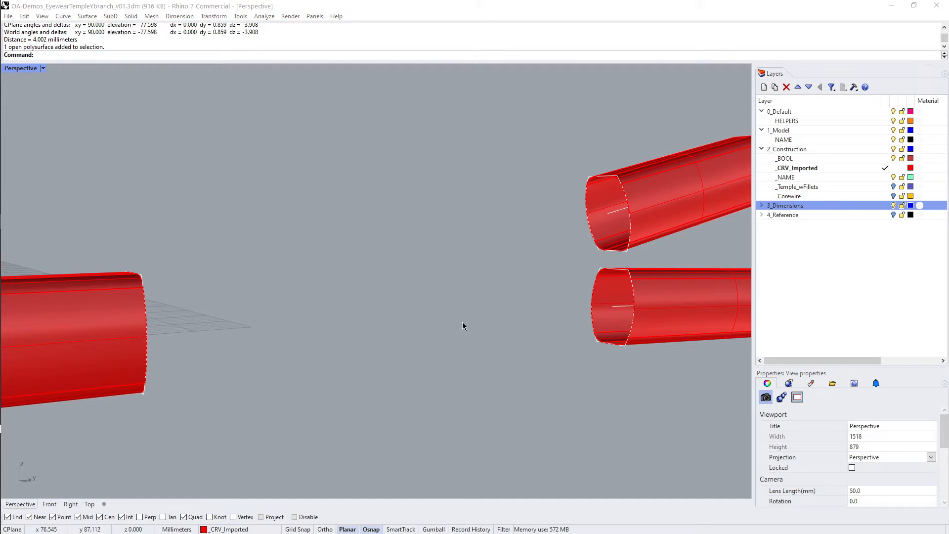
Switch to Photos to examine the branch junction in the Ybranch_noLogo.jpg reference image, and return to Rhino.
key(alt+Tab)
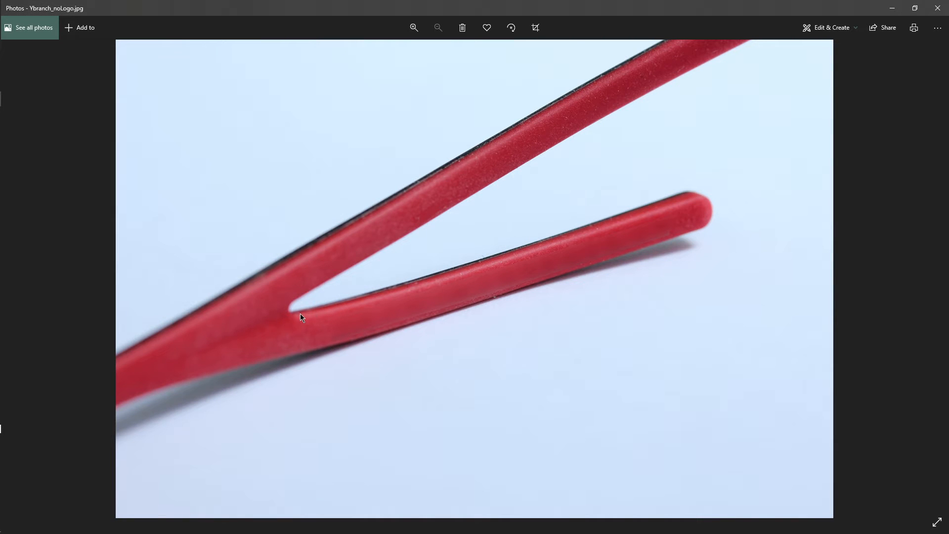
key(alt+Tab)
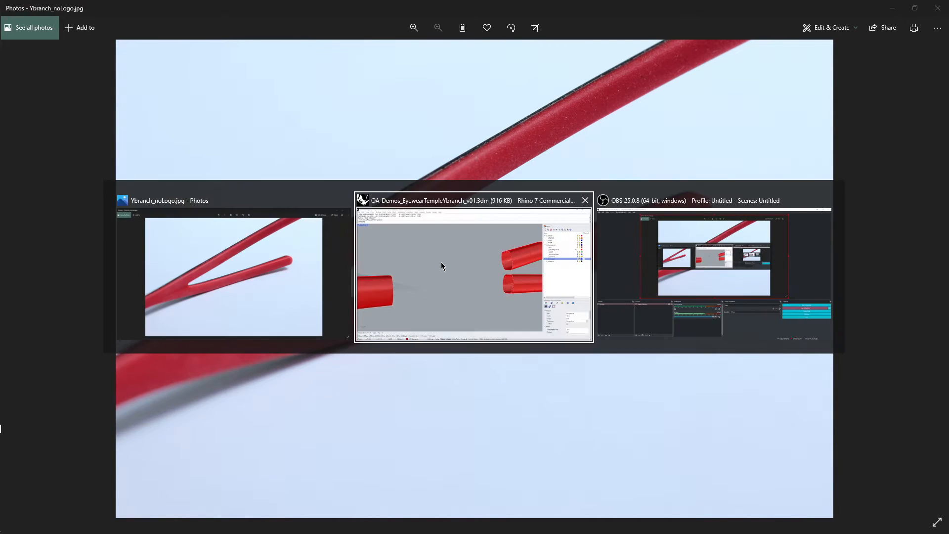
scroll(477, 316, up, 3)
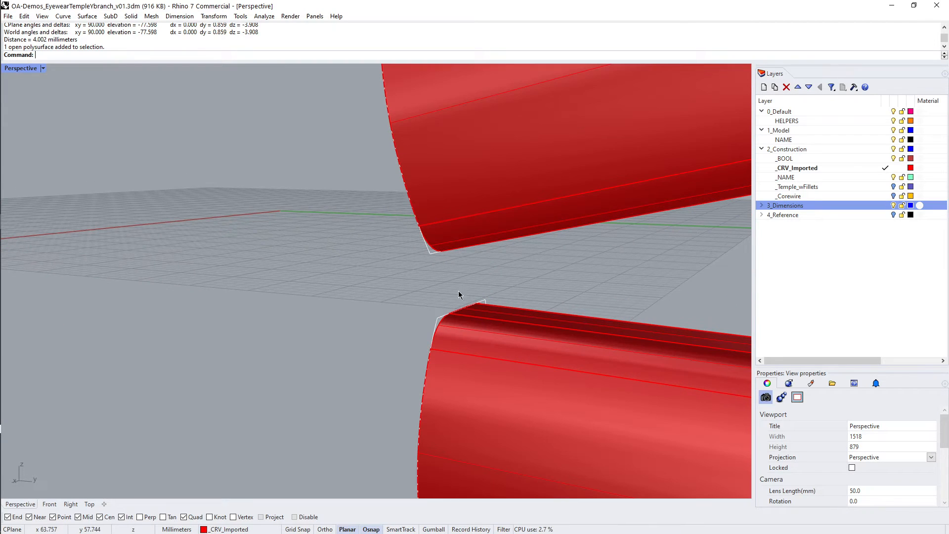
text(BCC)
key(Return)
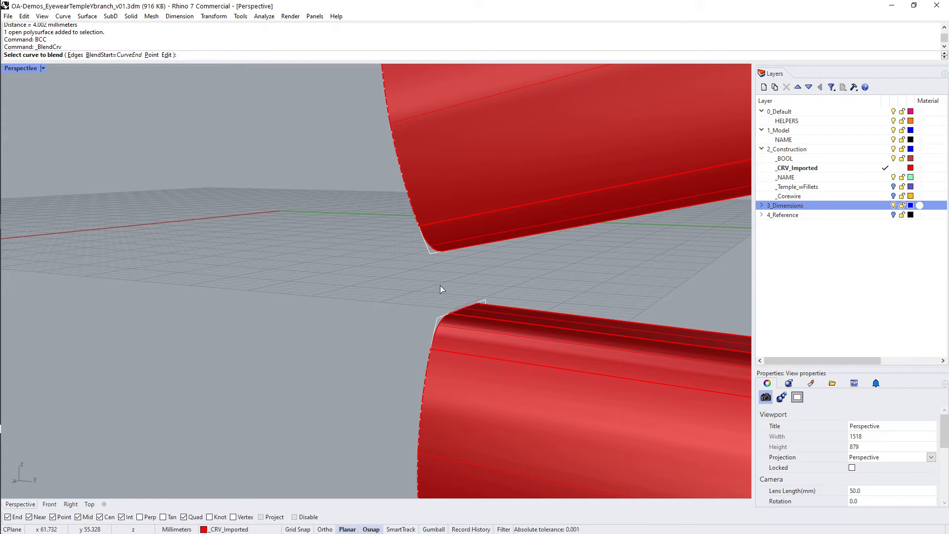
text(bs)
key(Return)
Start a surface blend between the upper branch's flat lower end edge and the lower branch's flat upper end edge.
text(b)
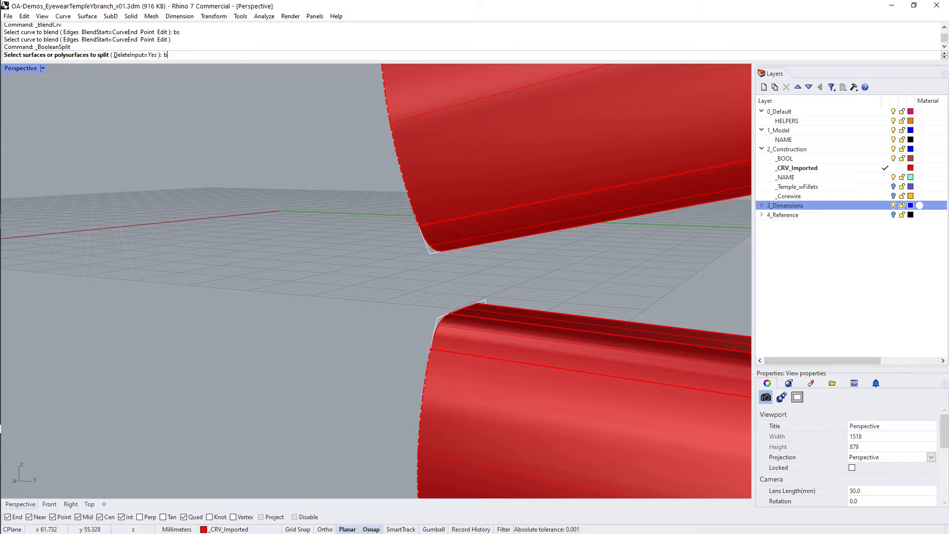
text(ss)
key(Return)
right_drag(387, 289, 303, 334)
scroll(299, 336, up, 3)
scroll(229, 249, up, 7)
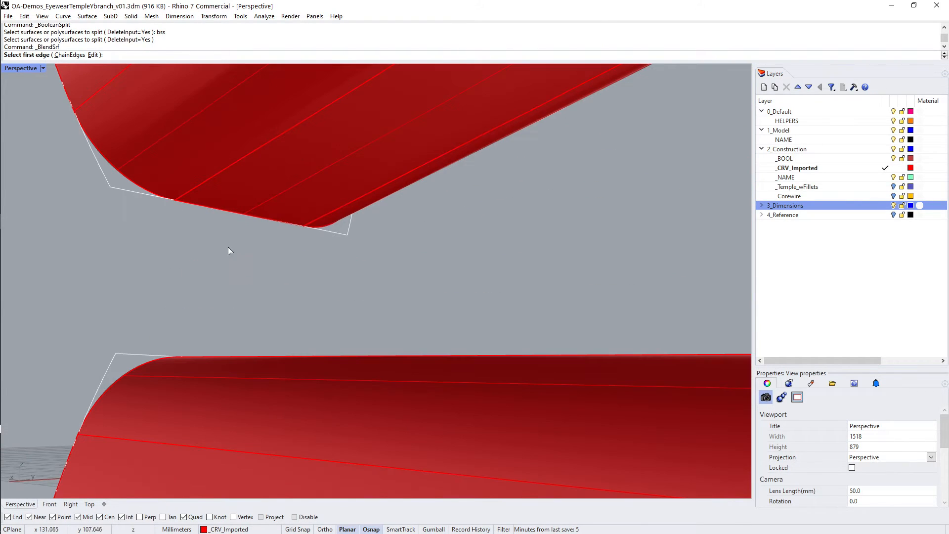
click(207, 212)
right_drag(212, 277, 302, 341)
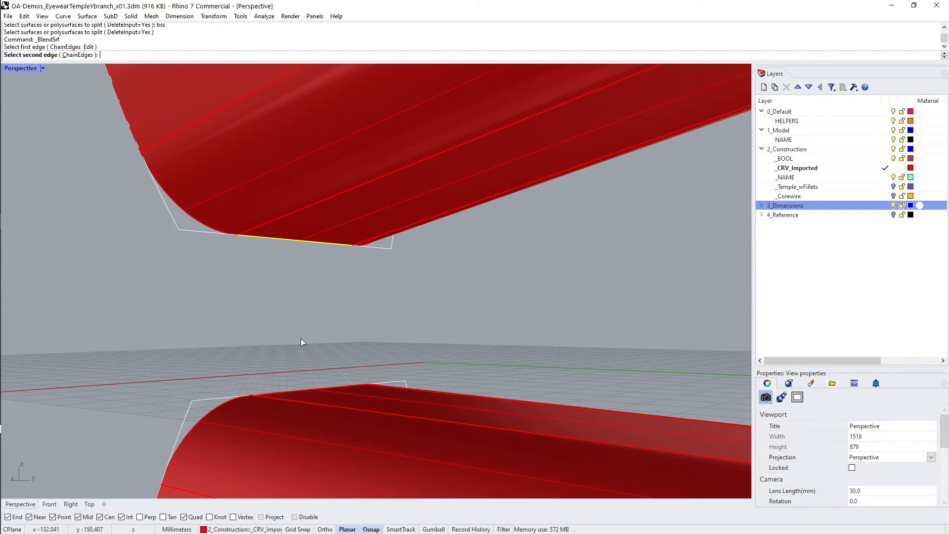
click(273, 394)
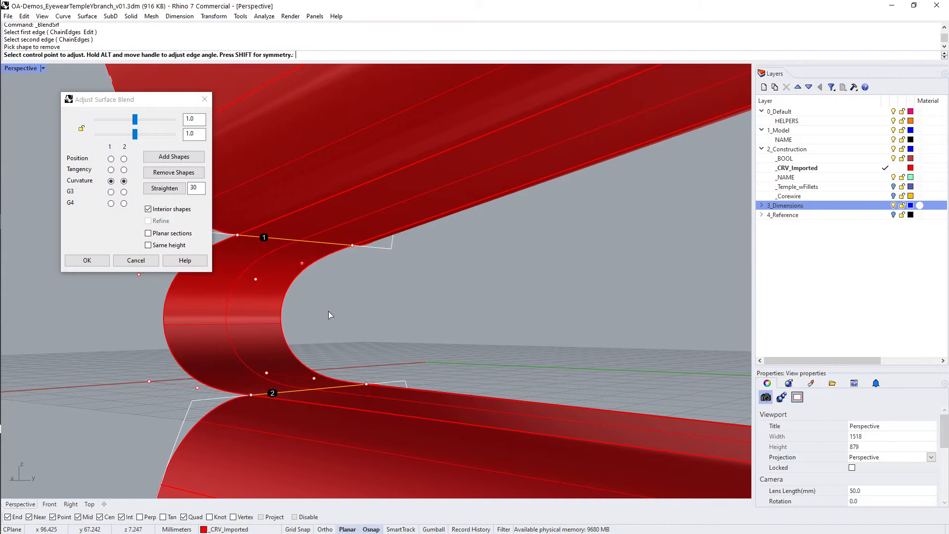
Set the branch-to-branch surface blend to Tangency continuity at both edges, checking its profile in the Right view.
text(rr)
key(Return)
scroll(472, 315, down, 5)
scroll(495, 319, up, 8)
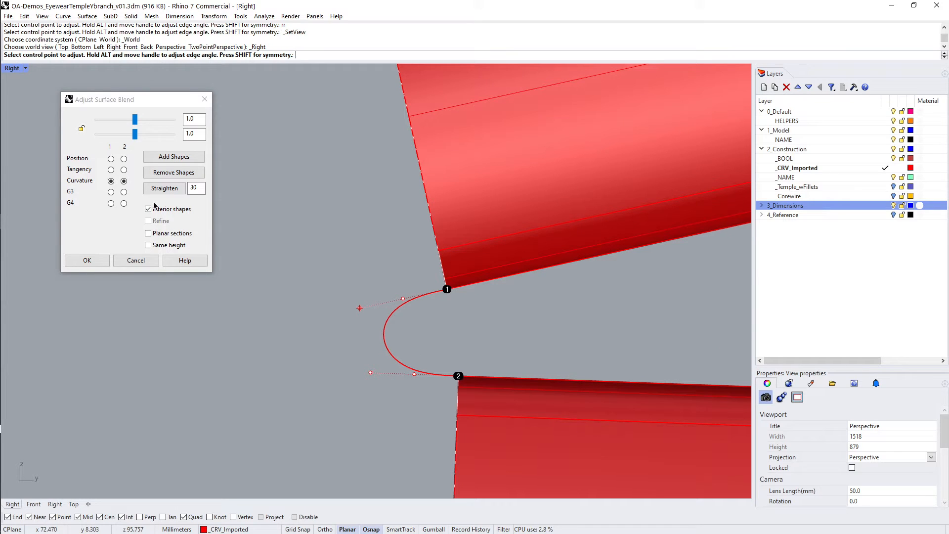
click(111, 181)
click(111, 170)
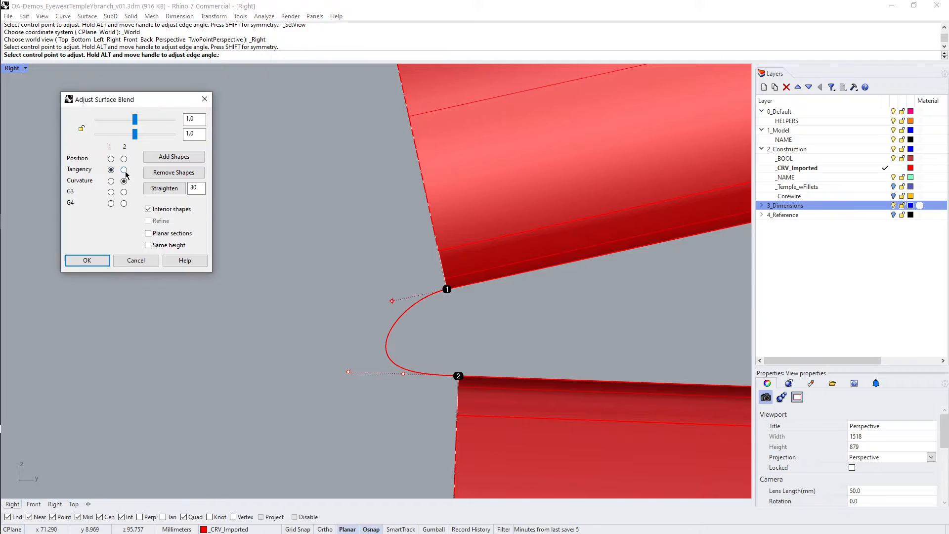
click(124, 170)
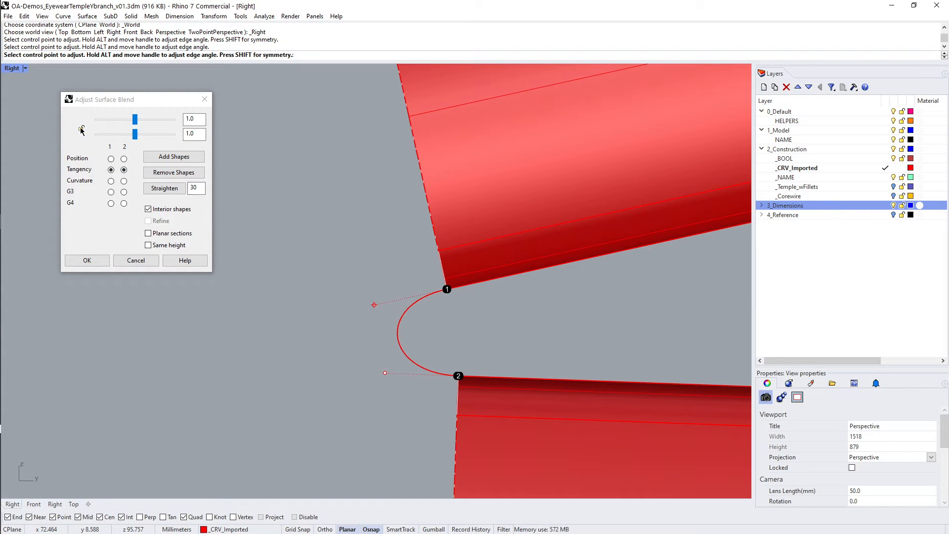
Tighten the blend's bulge to 0.801 at the upper branch edge and 0.847 at the lower branch edge, and create the surface.
drag(132, 118, 132, 139)
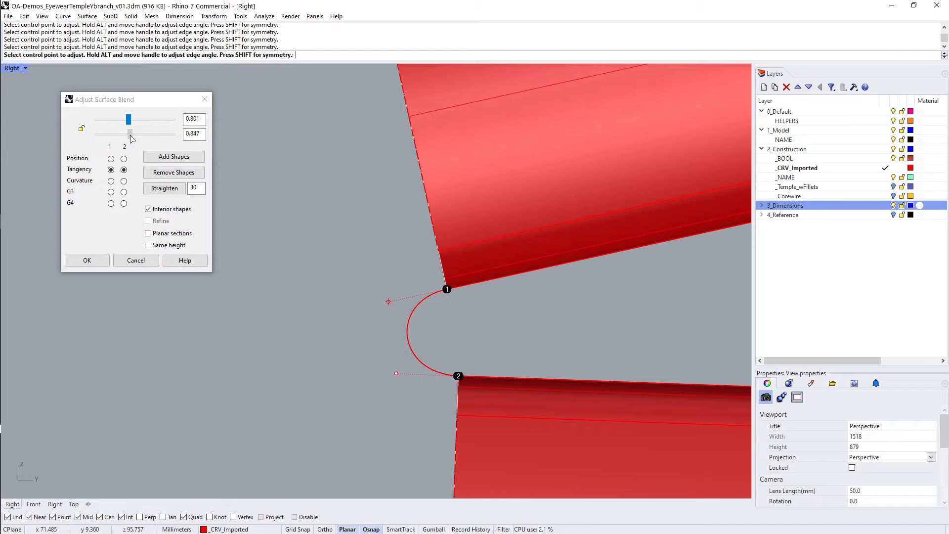
click(88, 259)
scroll(486, 266, down, 10)
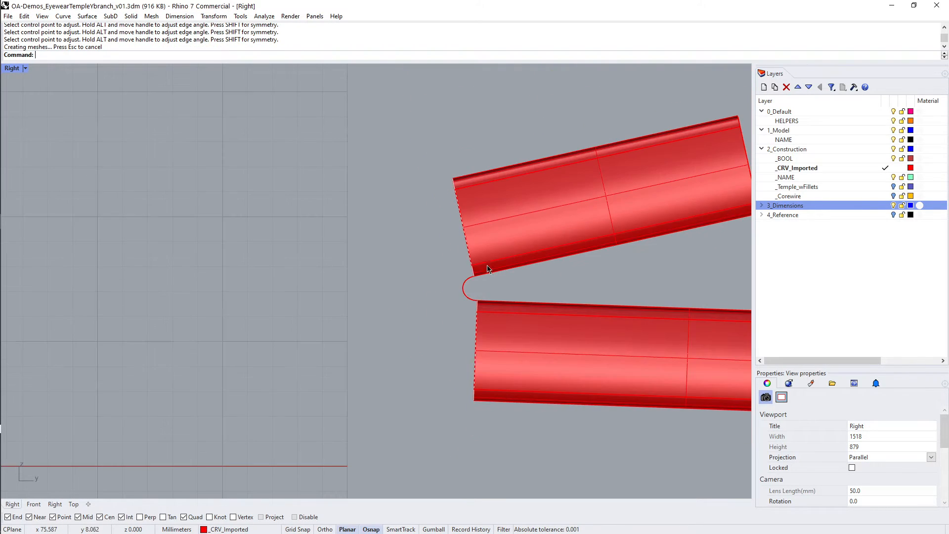
Draw a single line between the midpoints of the two branches' flat end edges joined by the blend.
scroll(482, 301, up, 12)
key(ctrl+F4)
right_drag(480, 285, 149, 267)
text(L)
key(Return)
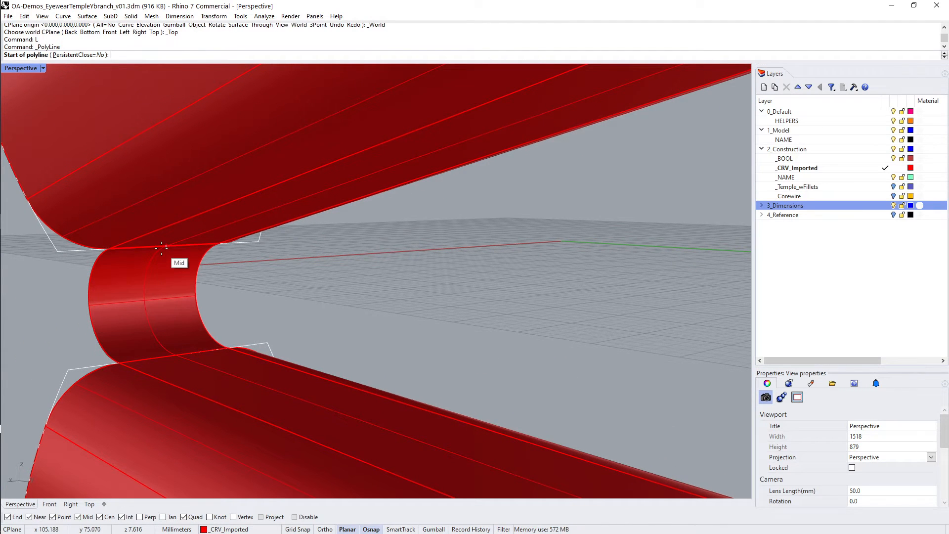
click(166, 246)
click(181, 353)
key(Return)
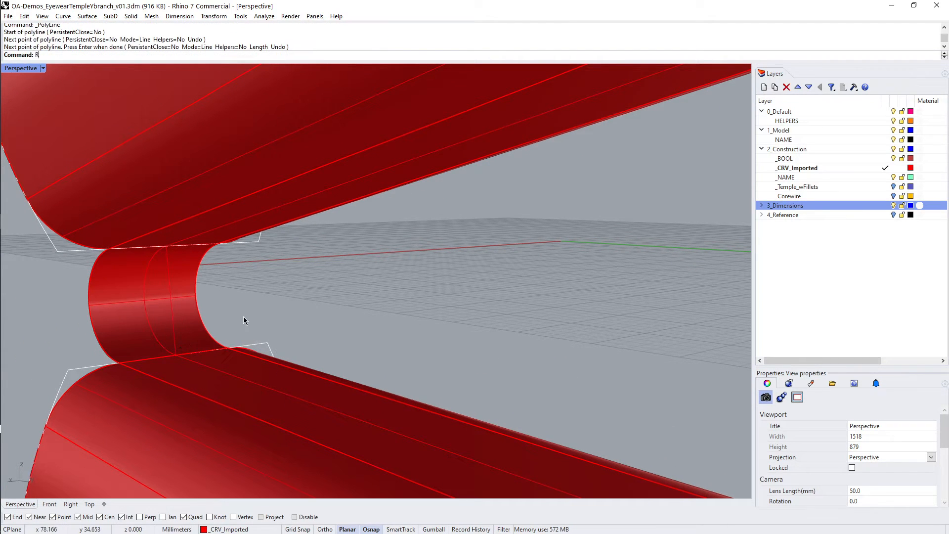
Draw a guide circle in the Right view, centred on the connecting line's midpoint with its radius reaching the upper branch's corner.
key(ctrl+F3)
text(C)
key(Return)
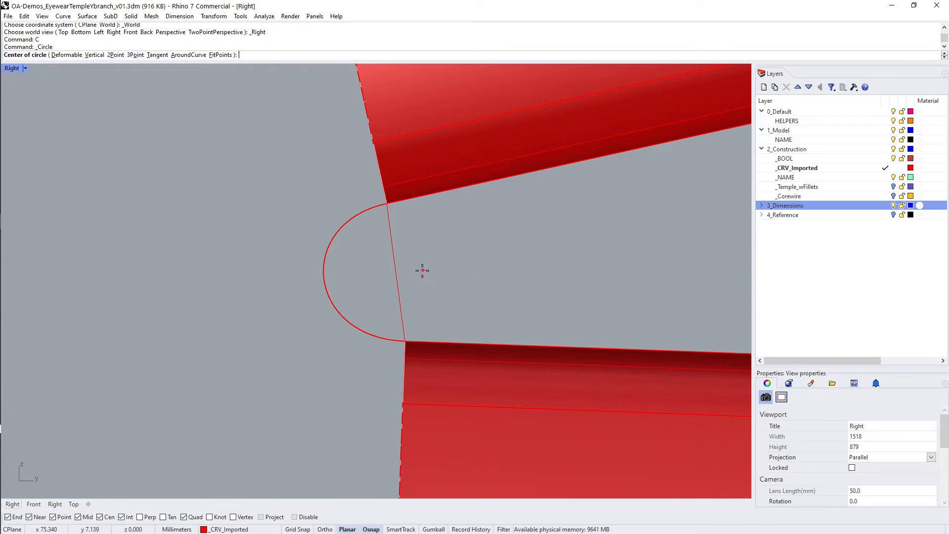
click(397, 272)
click(387, 204)
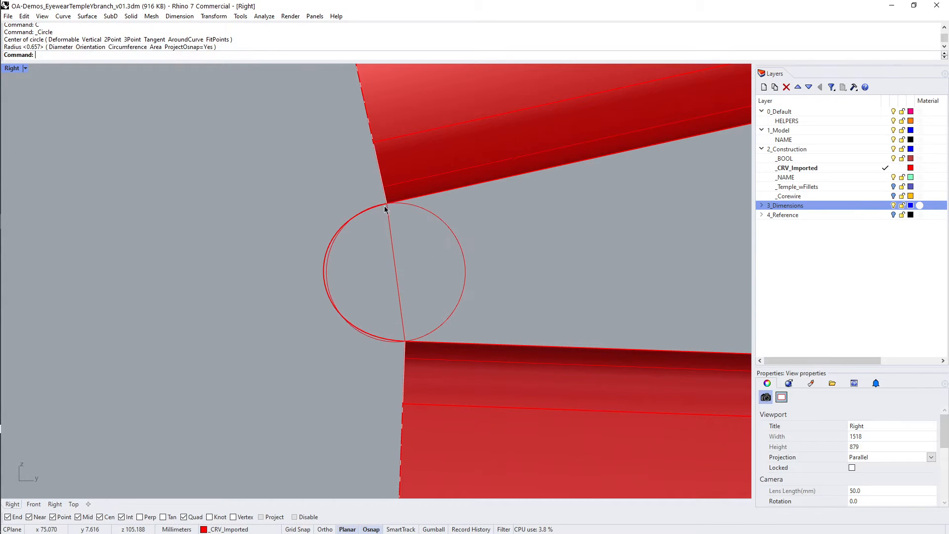
Compare the blend's profile with the guide circle and delete the blend surface.
scroll(321, 262, up, 5)
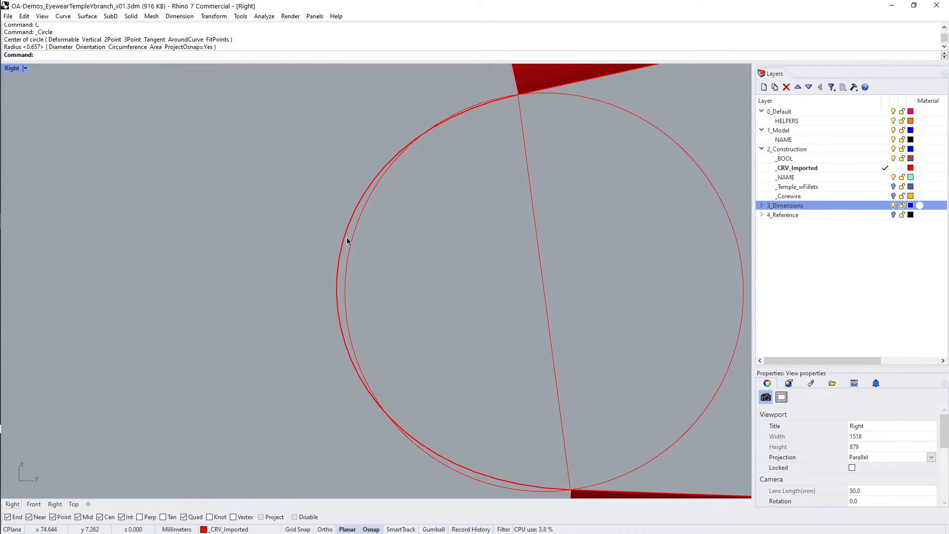
scroll(346, 237, up, 3)
click(343, 239)
key(Delete)
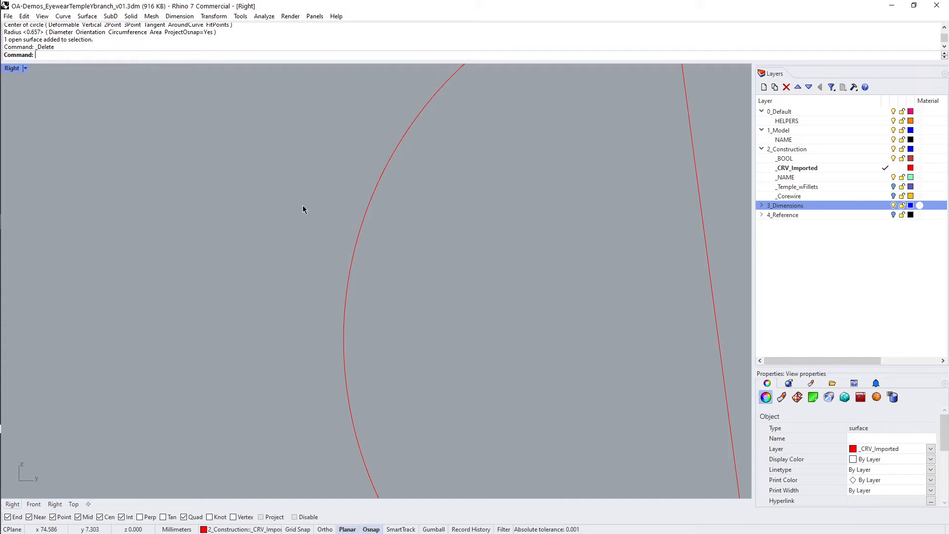
Start another surface blend between the upper branch's flat lower end edge and the lower branch's flat upper end edge.
scroll(404, 228, down, 5)
key(ctrl+F4)
right_drag(404, 224, 590, 282)
scroll(590, 281, up, 5)
right_drag(430, 241, 458, 284)
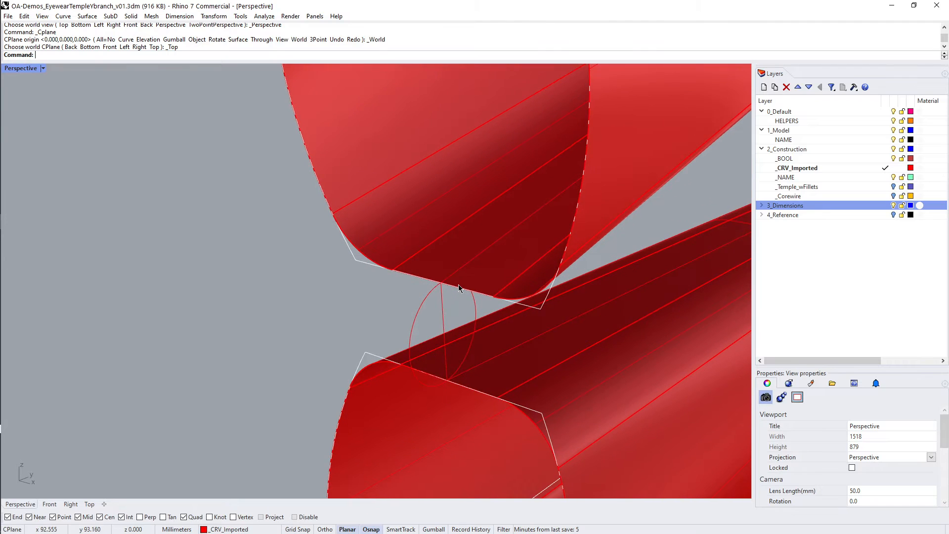
text(BSS)
key(Return)
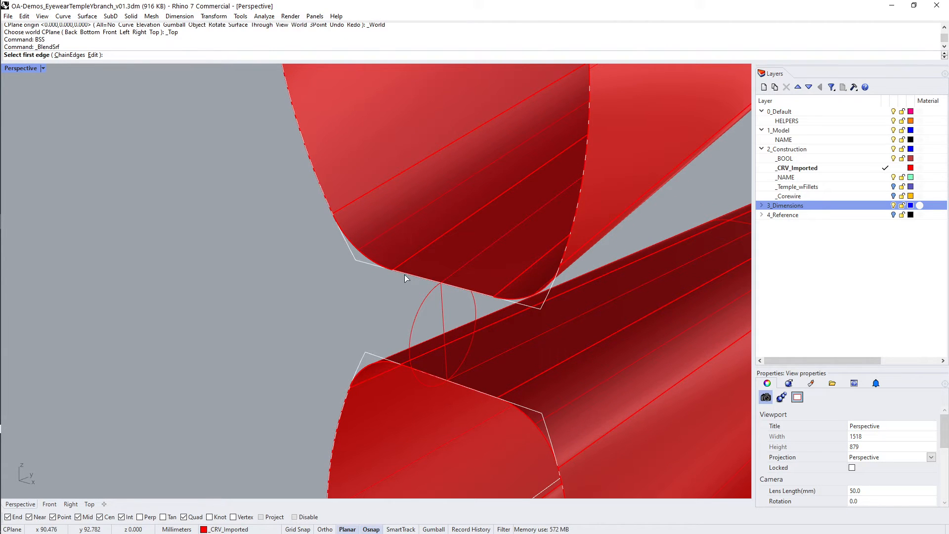
click(405, 277)
click(420, 372)
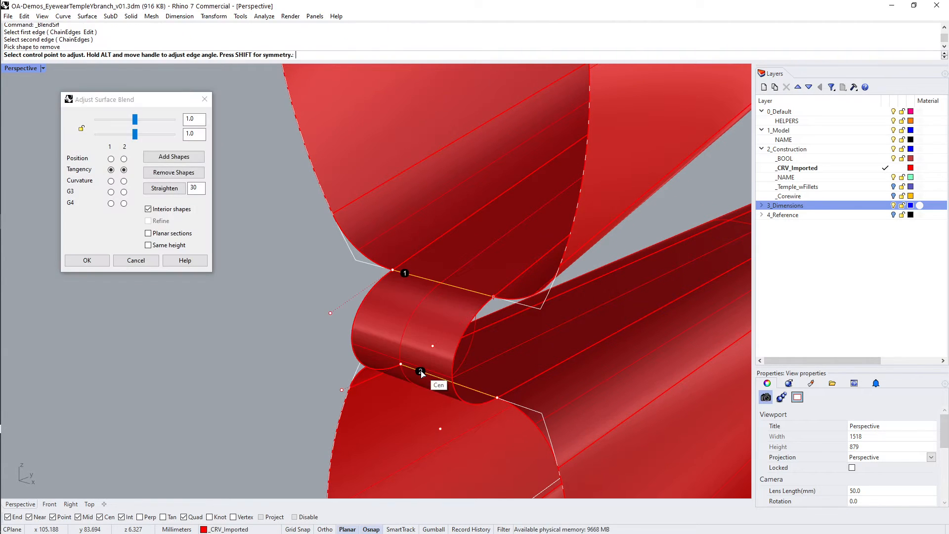
Try to fit the blend to the guide circle by moving its control points near the upper branch edge, and discard the blend.
text(rr)
key(Return)
scroll(420, 365, down, 5)
scroll(307, 206, up, 4)
right_drag(306, 207, 418, 211)
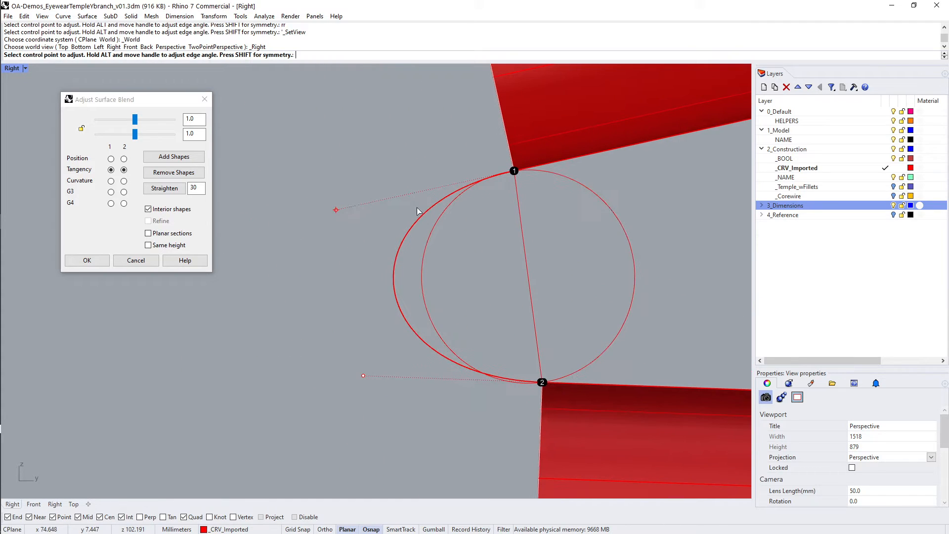
click(336, 210)
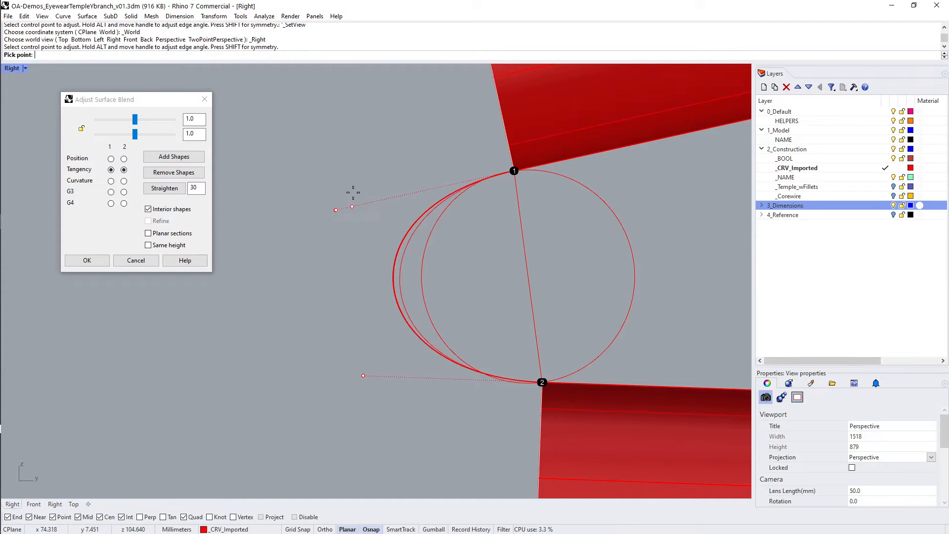
click(392, 186)
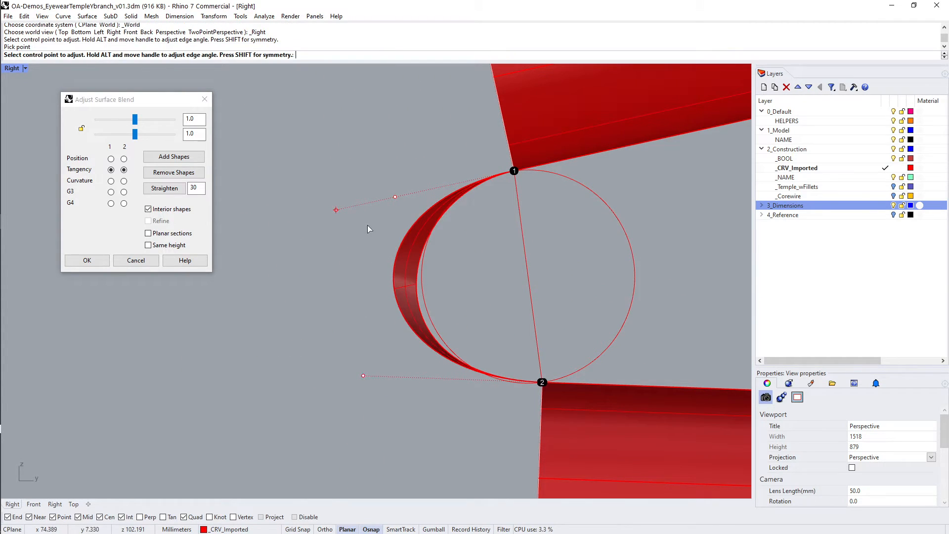
key(ctrl+z)
click(396, 196)
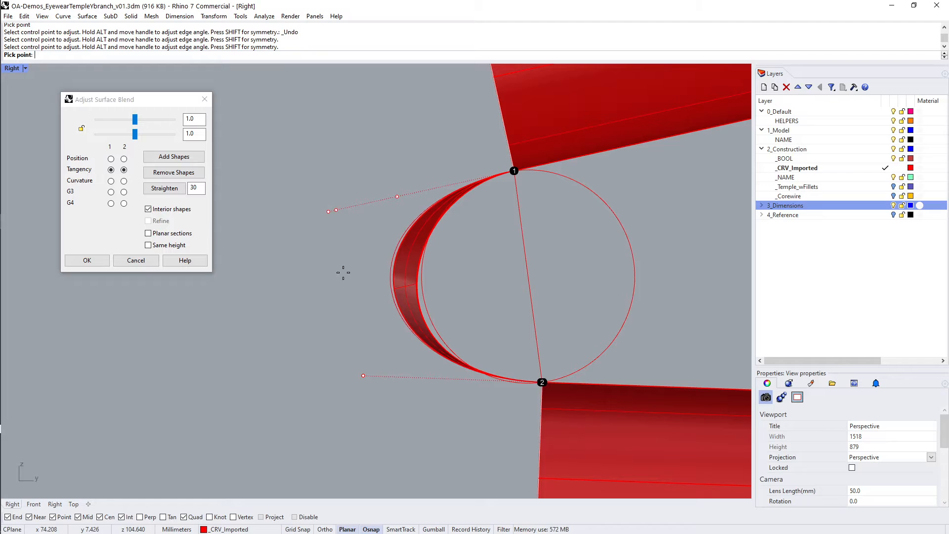
click(345, 248)
click(337, 209)
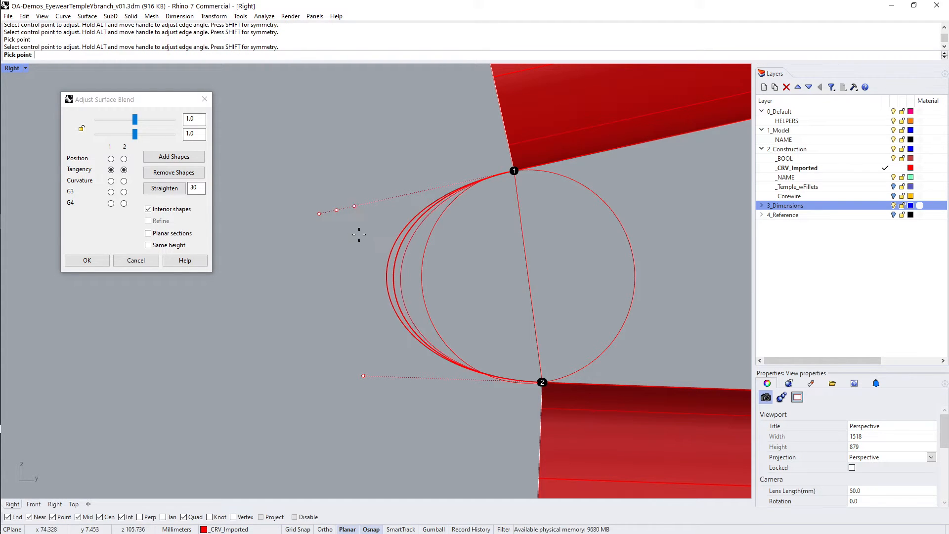
click(372, 242)
text(pp)
key(Return)
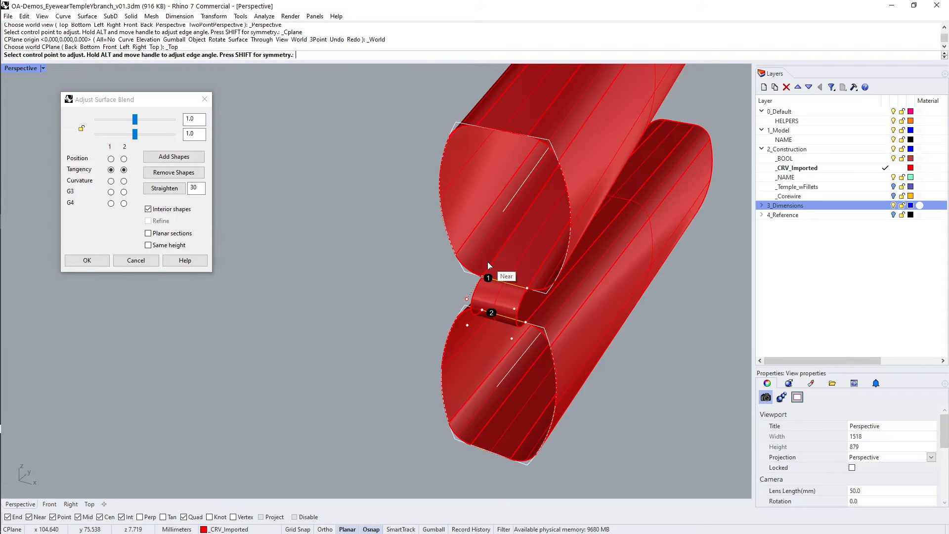
scroll(484, 310, up, 5)
key(Return)
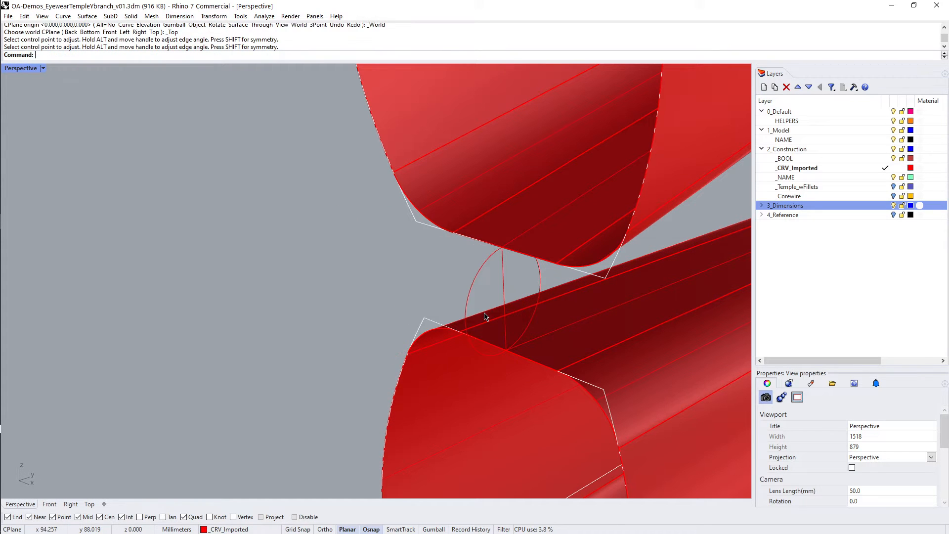
Blend the branches' facing flat end edges with Tangency, matching the guide circle with bulge 0.678 at the upper edge and 0.871 at the lower.
text(BSS)
key(Return)
click(467, 240)
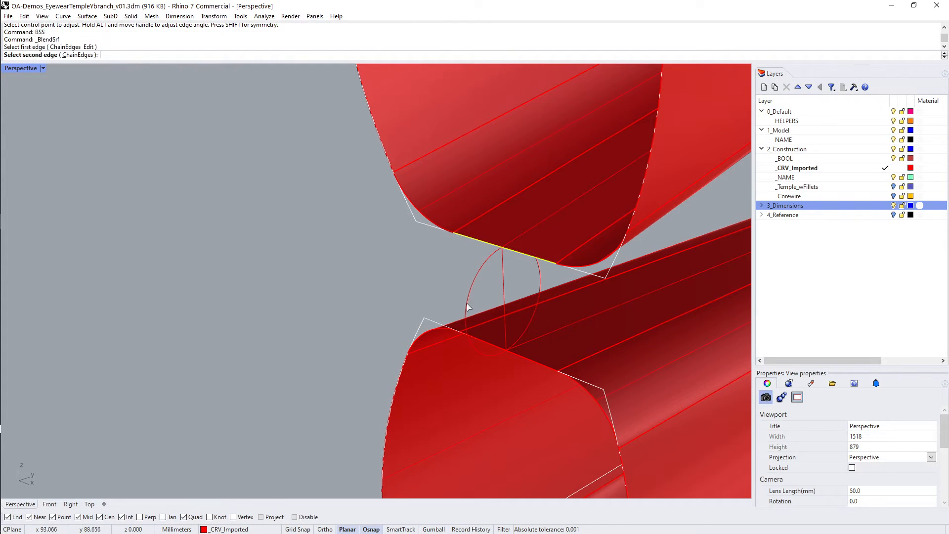
click(478, 340)
text(rr)
key(Return)
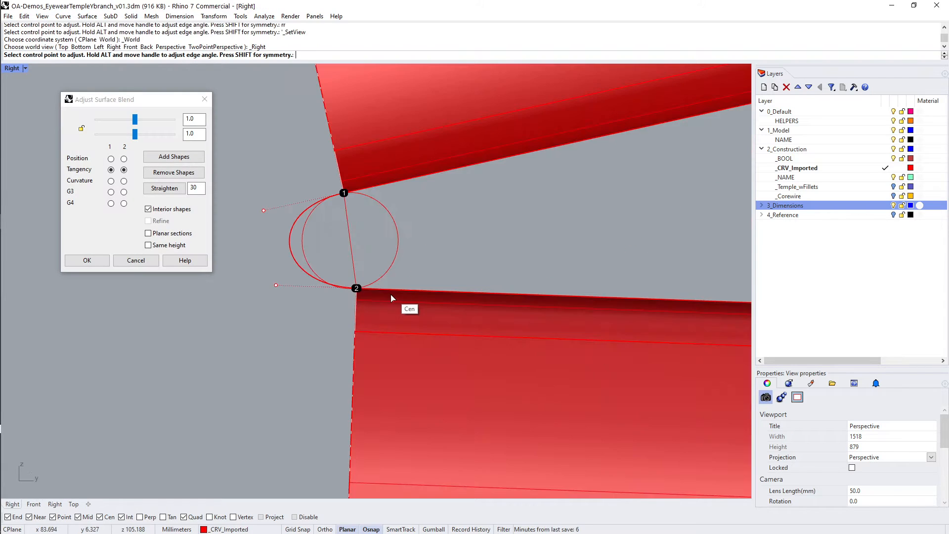
scroll(378, 287, up, 3)
mouse_move(138, 122)
mouse_down()
mouse_move(124, 123)
mouse_move(132, 140)
mouse_up()
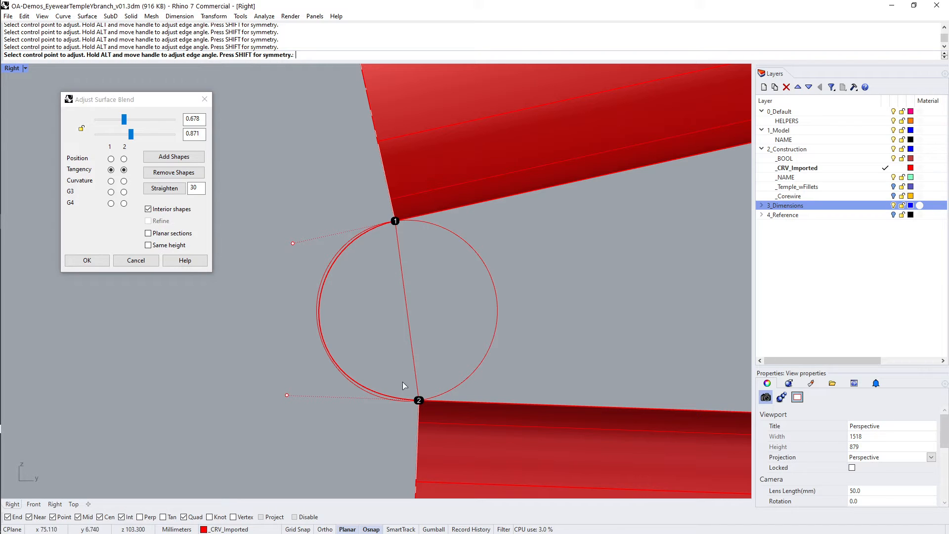
click(97, 265)
Set the display color of the guide circle and its connecting line to White.
scroll(529, 229, down, 5)
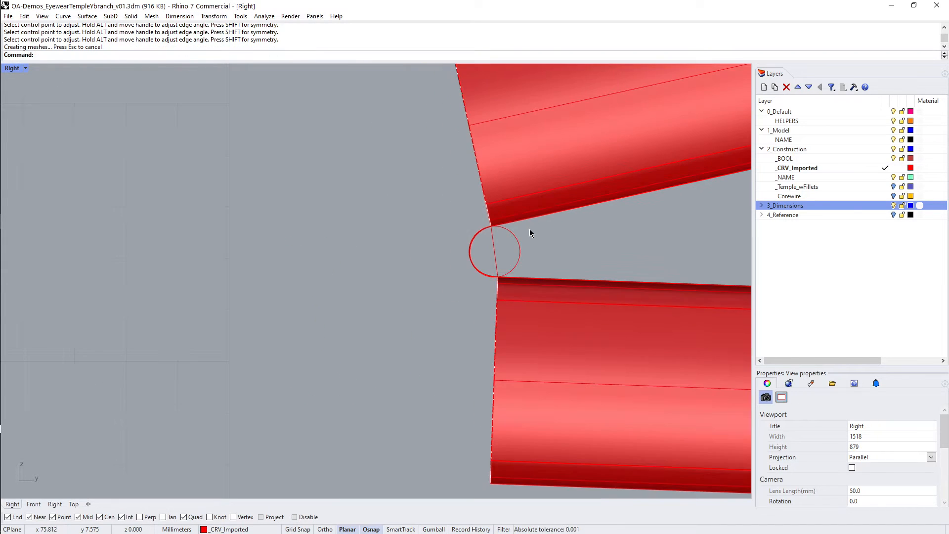
scroll(531, 239, up, 5)
drag(576, 228, 426, 271)
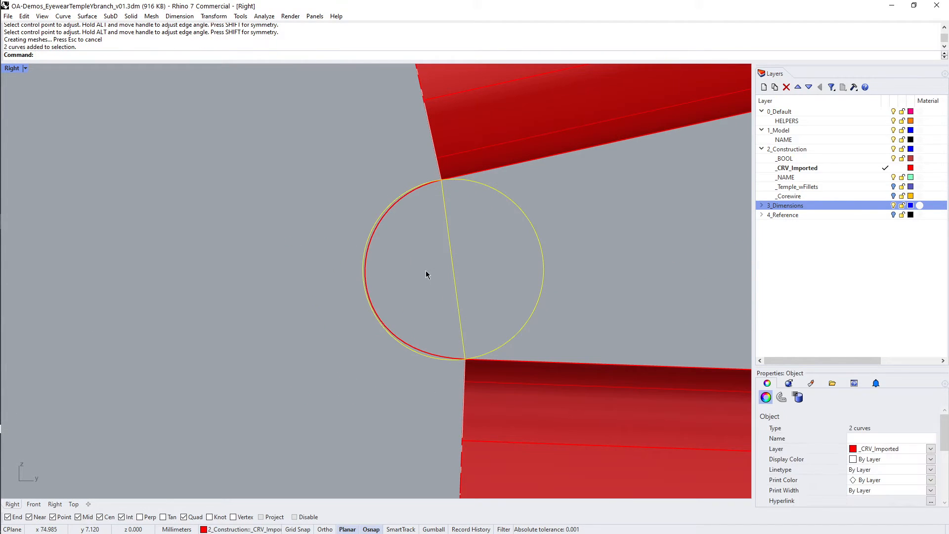
click(870, 459)
click(870, 386)
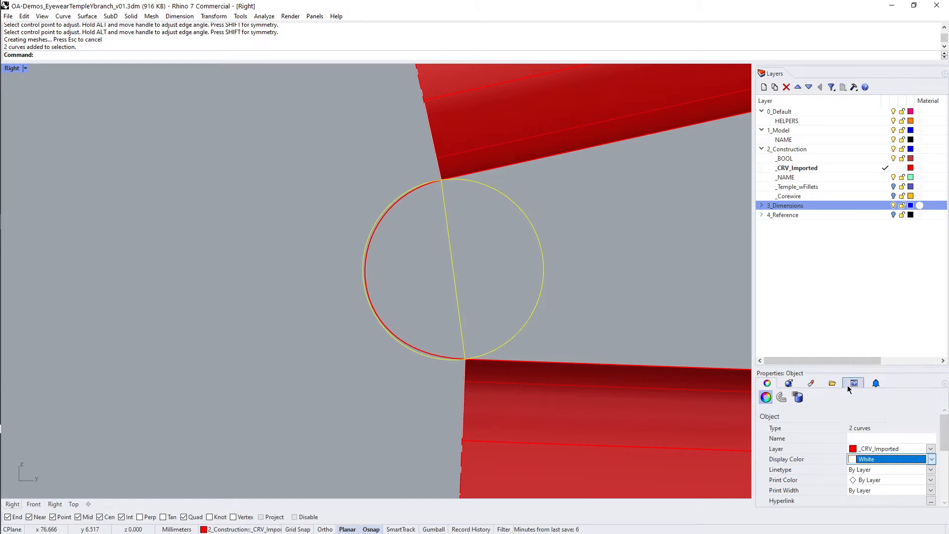
click(533, 254)
Examine the gap between the stem's open end and the two blended branch ends in the Perspective view.
scroll(528, 246, down, 8)
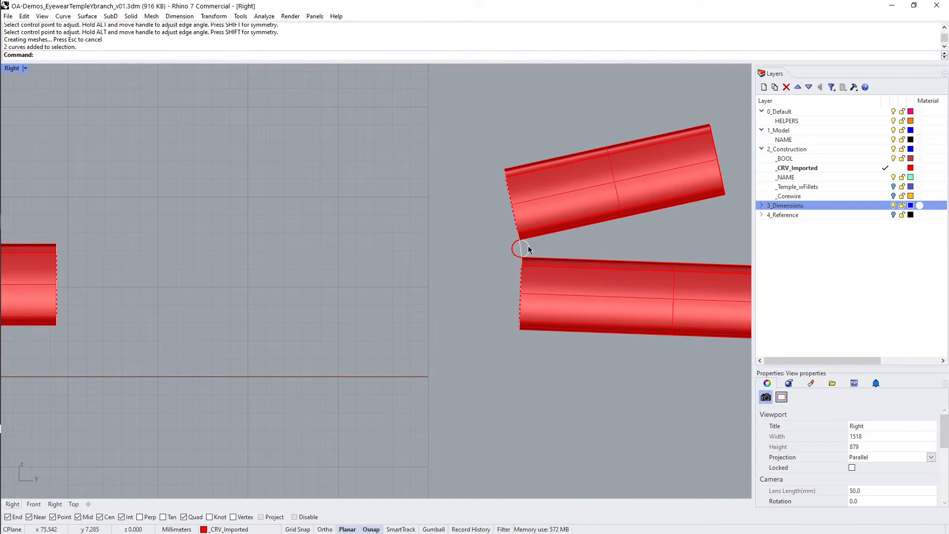
text(G)
key(Return)
right_drag(488, 259, 192, 279)
scroll(191, 279, up, 3)
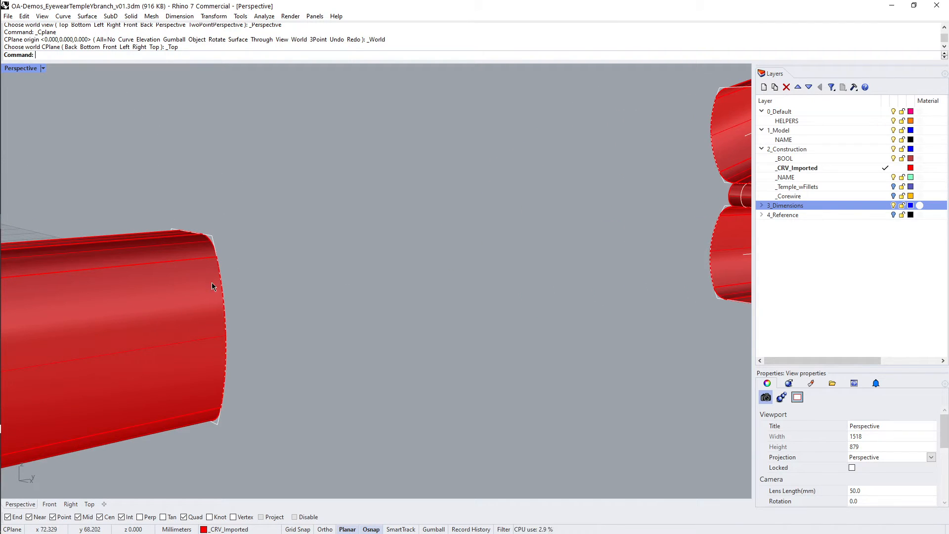
scroll(298, 262, down, 2)
scroll(319, 297, down, 1)
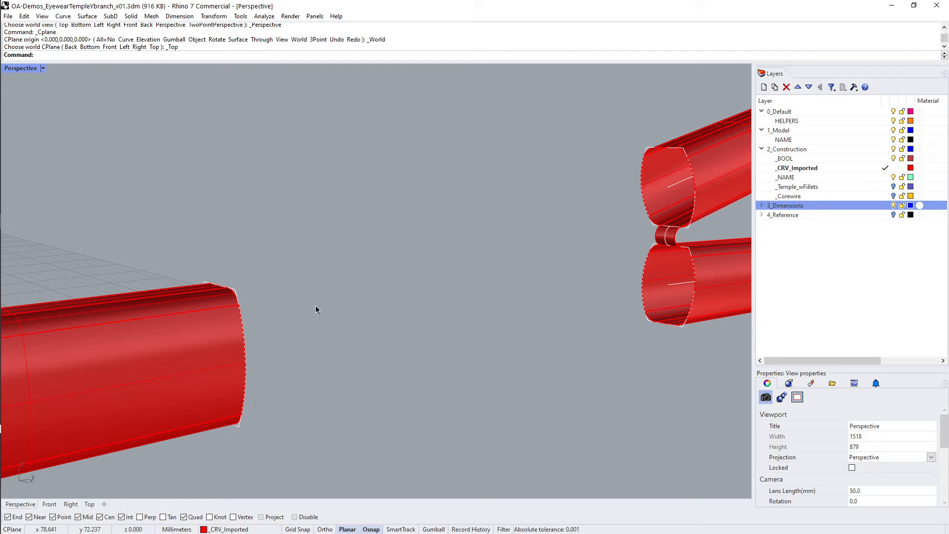
right_drag(300, 279, 337, 284)
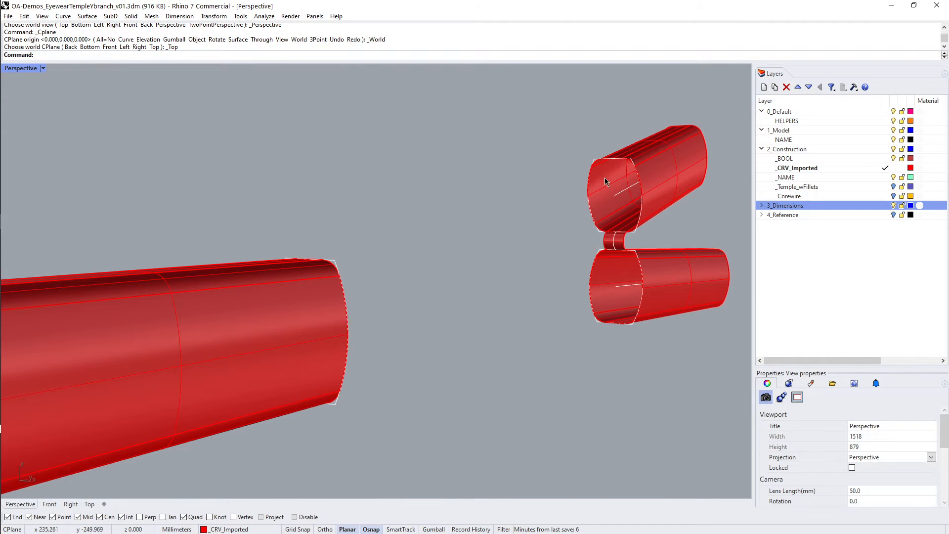
right_drag(605, 182, 588, 123)
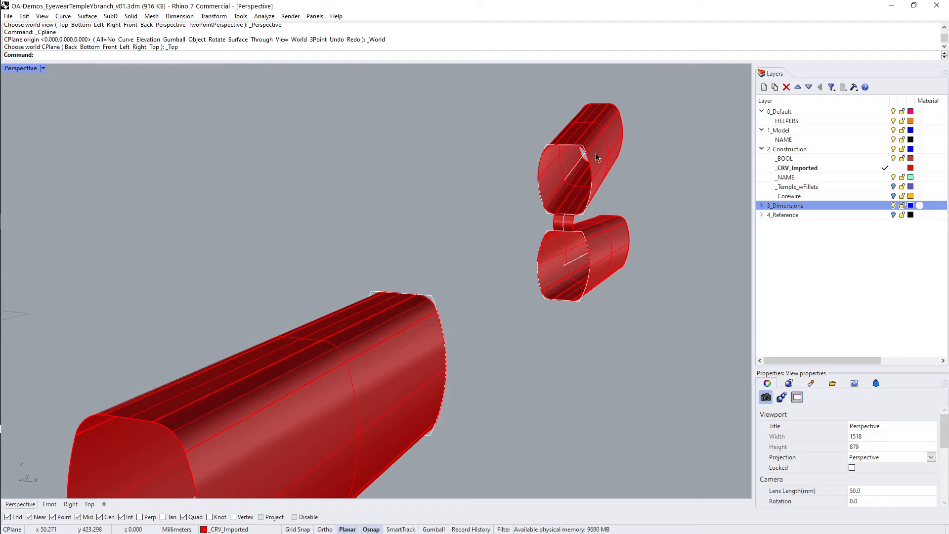
right_drag(428, 293, 462, 288)
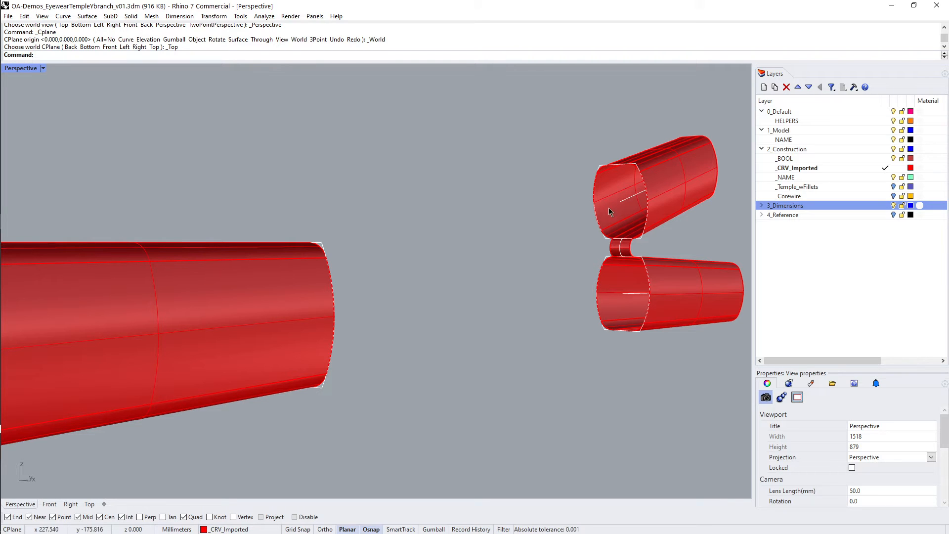
right_drag(512, 268, 392, 299)
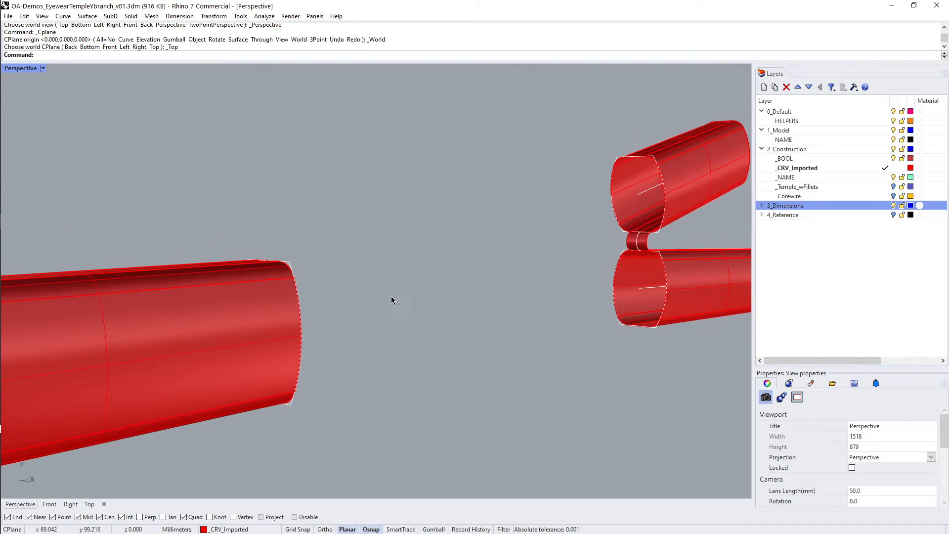
Duplicate the curved side edge of the stem's open end and set the duplicated curve's display color to Green.
scroll(301, 292, up, 5)
text(DE)
key(Return)
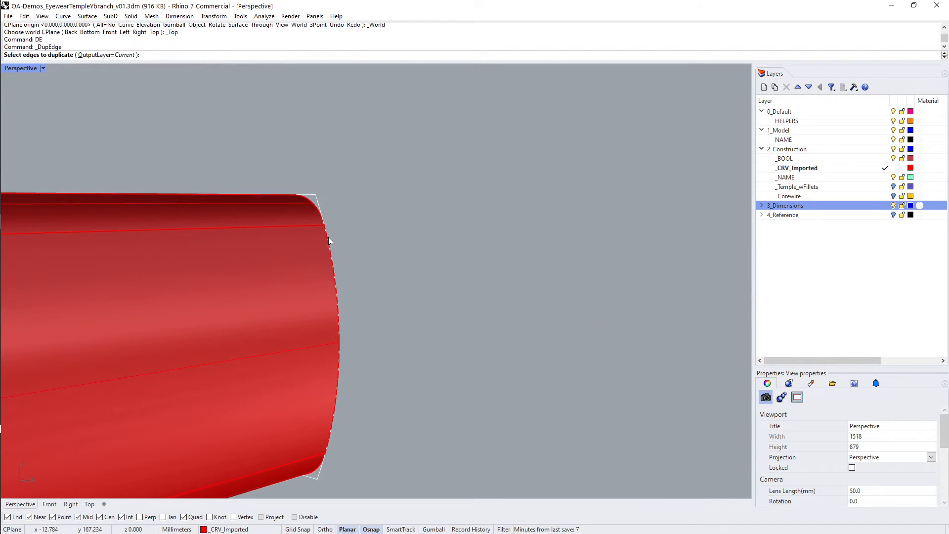
click(328, 239)
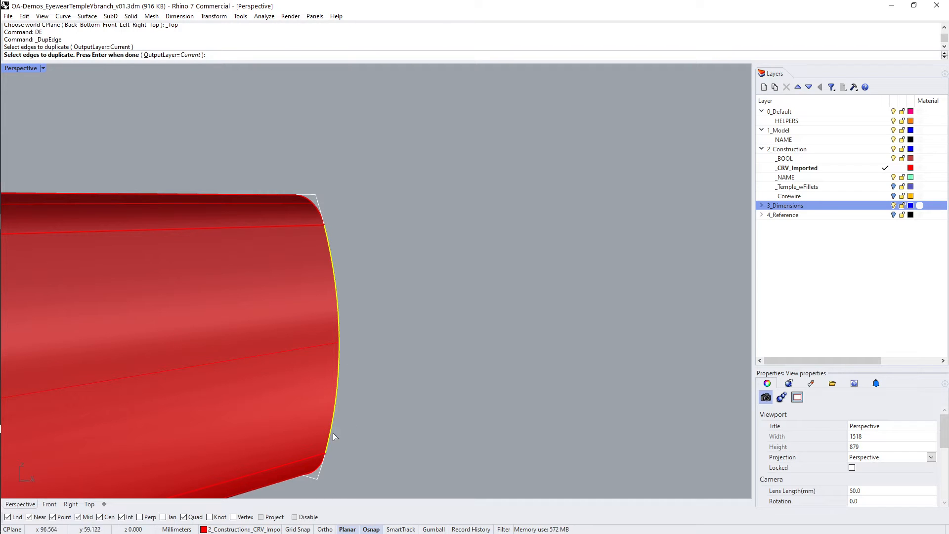
key(Return)
click(867, 460)
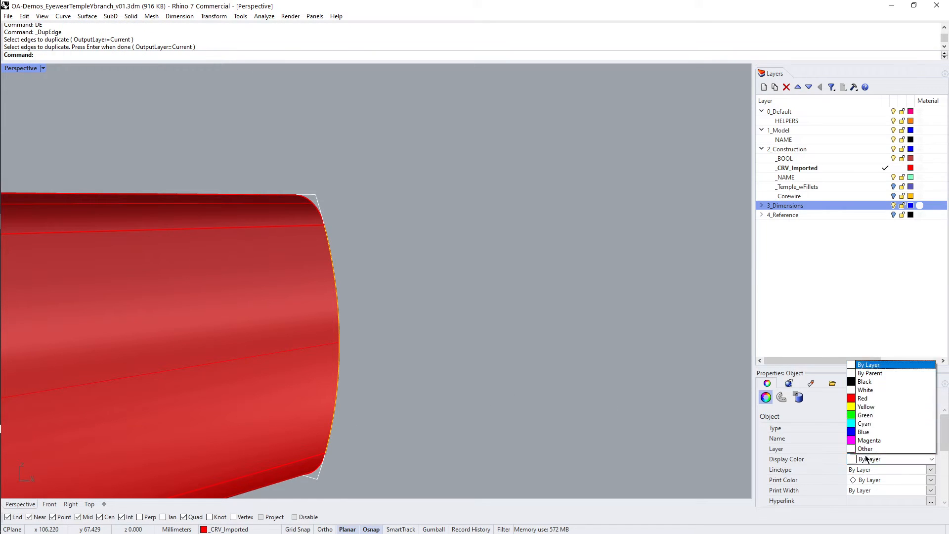
click(865, 415)
click(414, 264)
scroll(430, 258, down, 5)
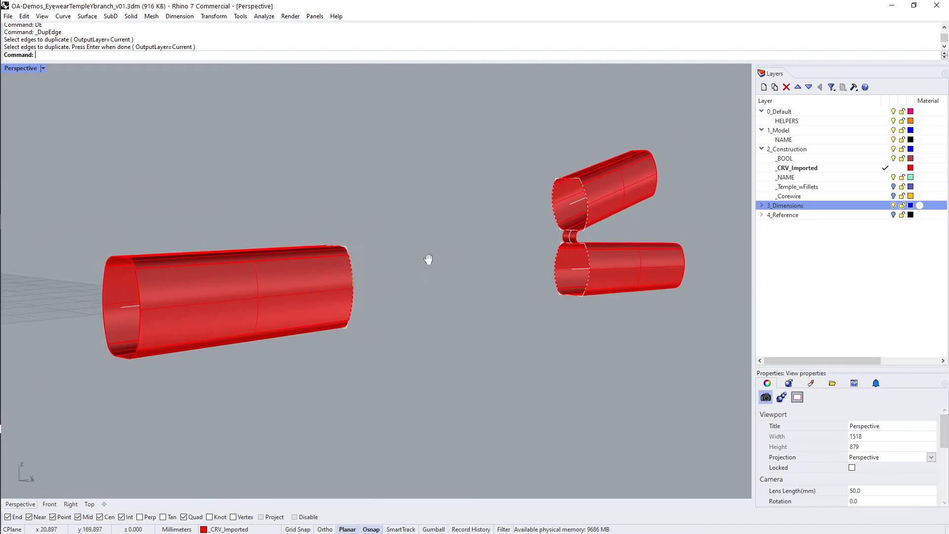
Copy the green edge curve from its upper end to the upper end of the upper branch's matching side edge.
scroll(331, 256, up, 4)
click(311, 256)
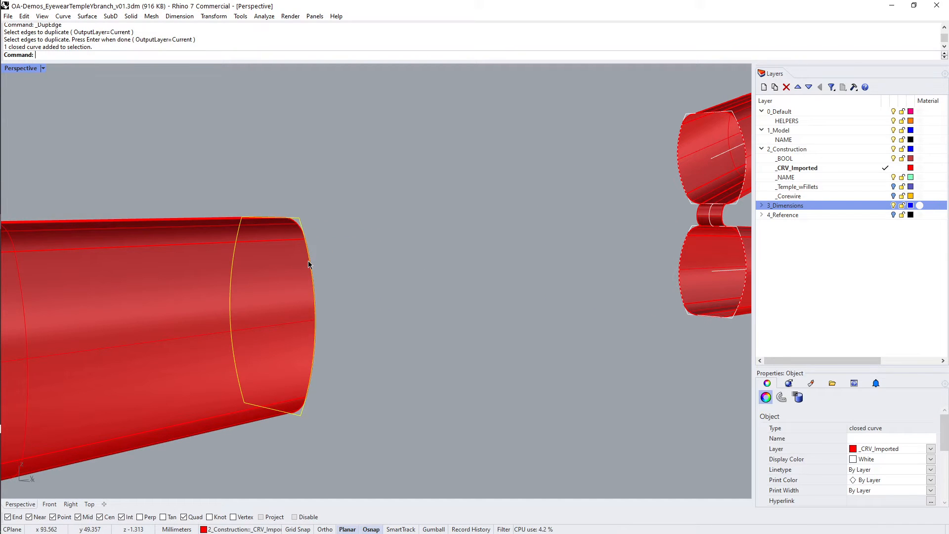
click(307, 260)
click(336, 287)
text(Y)
key(Return)
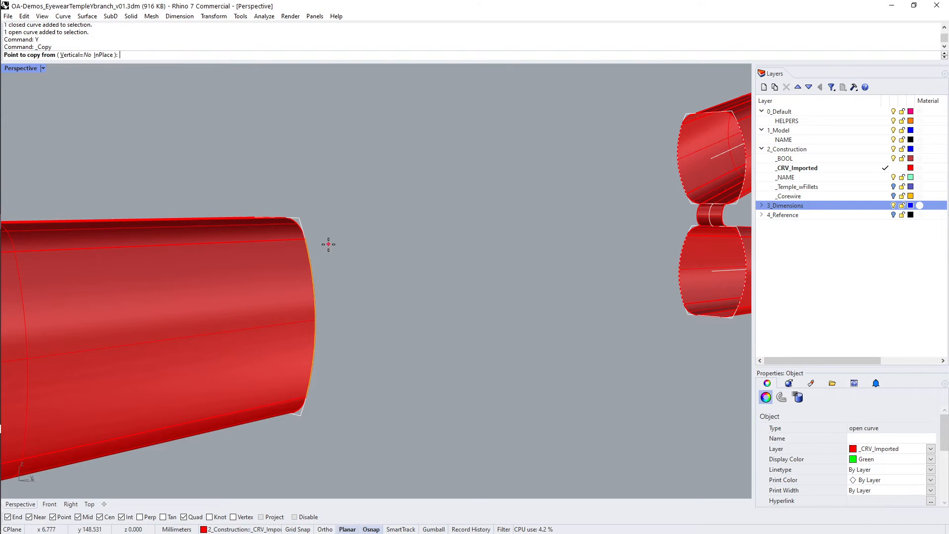
click(309, 239)
shift+right_drag(613, 222, 233, 281)
scroll(480, 181, up, 6)
click(471, 181)
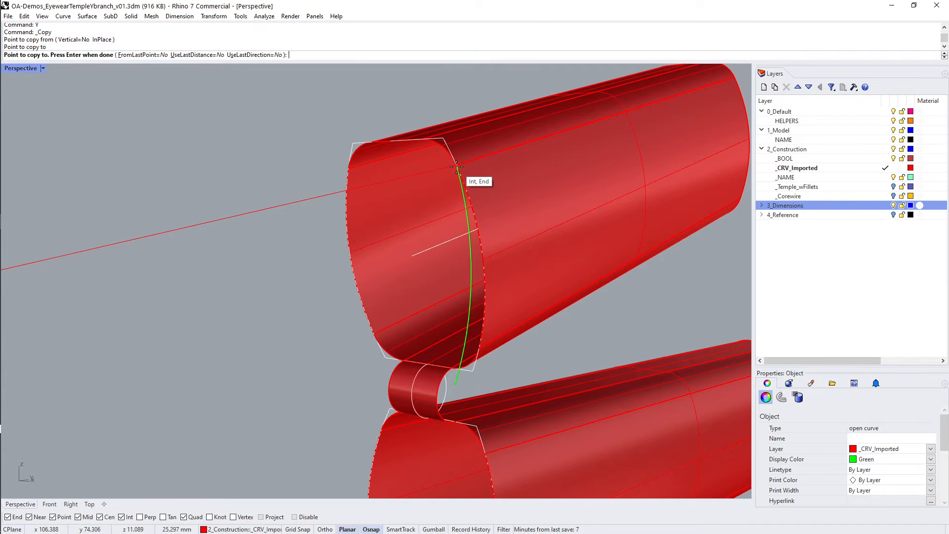
key(Return)
Rotate the copied green curve about its upper end in the Right view, aiming it at the lower end of the lower branch's side edge.
scroll(395, 197, down, 7)
text(RR)
key(Return)
right_drag(407, 237, 230, 237)
scroll(373, 229, up, 4)
click(367, 228)
scroll(347, 114, up, 4)
text(R)
key(Return)
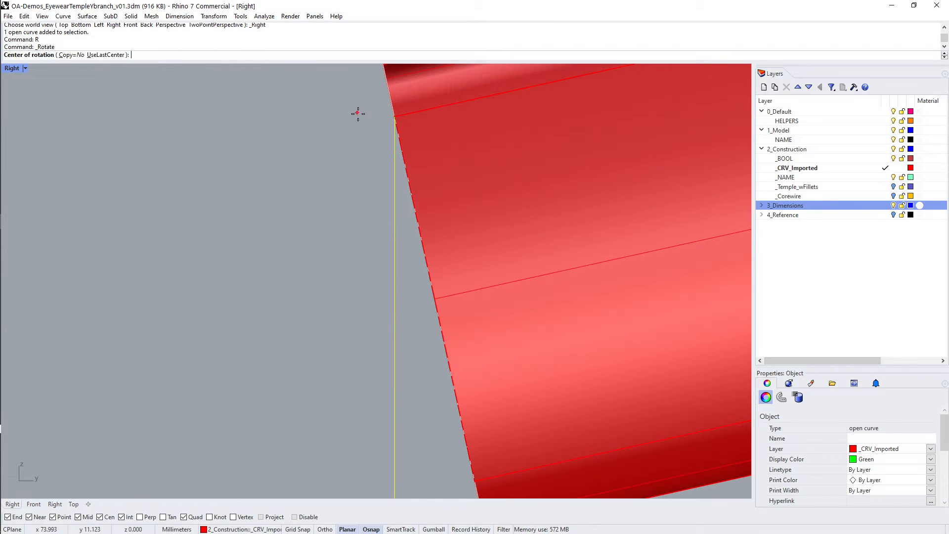
click(393, 116)
scroll(393, 118, down, 5)
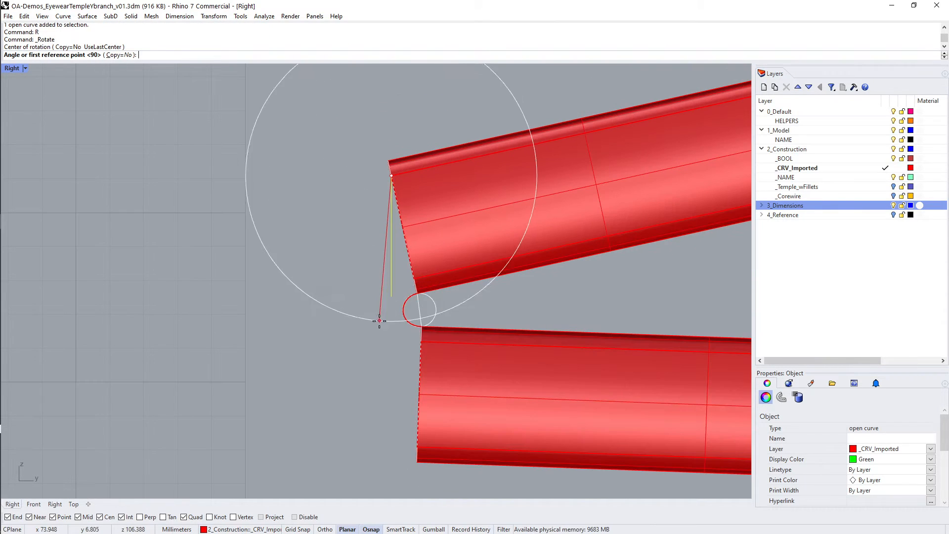
click(391, 296)
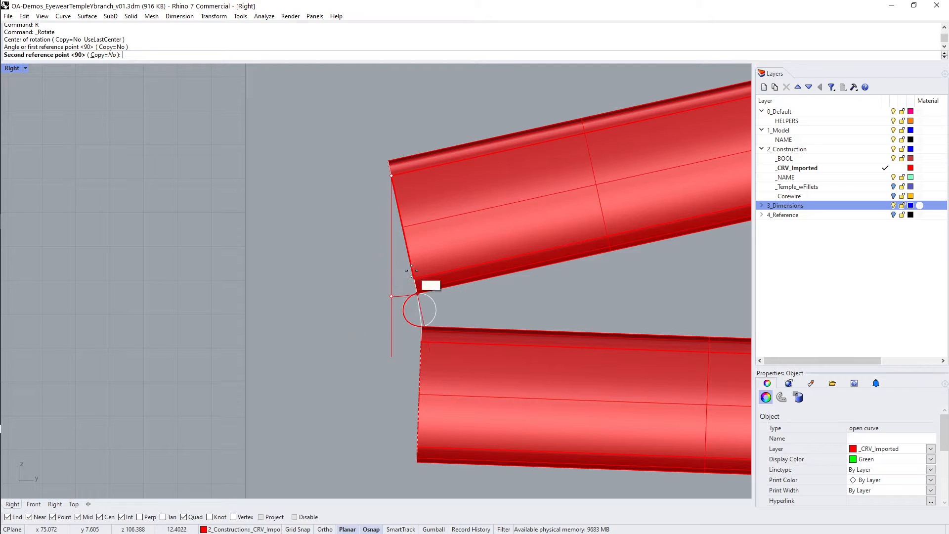
right_drag(374, 394, 288, 277)
scroll(286, 289, up, 4)
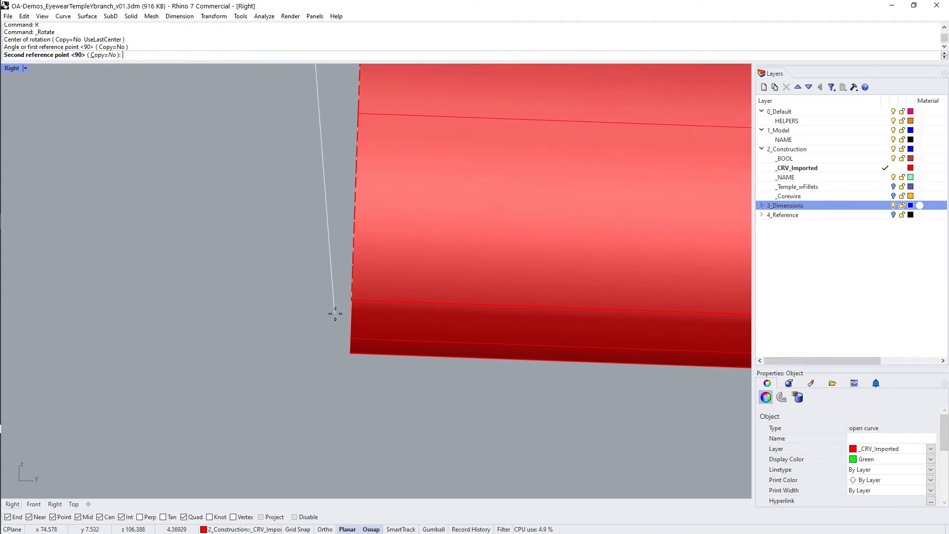
click(350, 300)
Scale the rotated curve in one direction from its upper end to reach the lower end of the lower branch's side edge.
scroll(350, 275, down, 5)
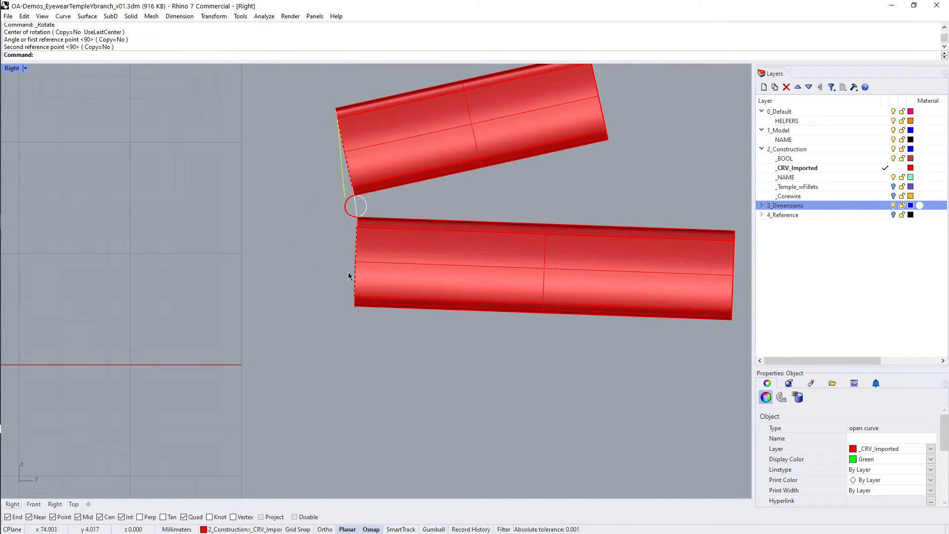
scroll(326, 266, up, 4)
text(E)
key(Return)
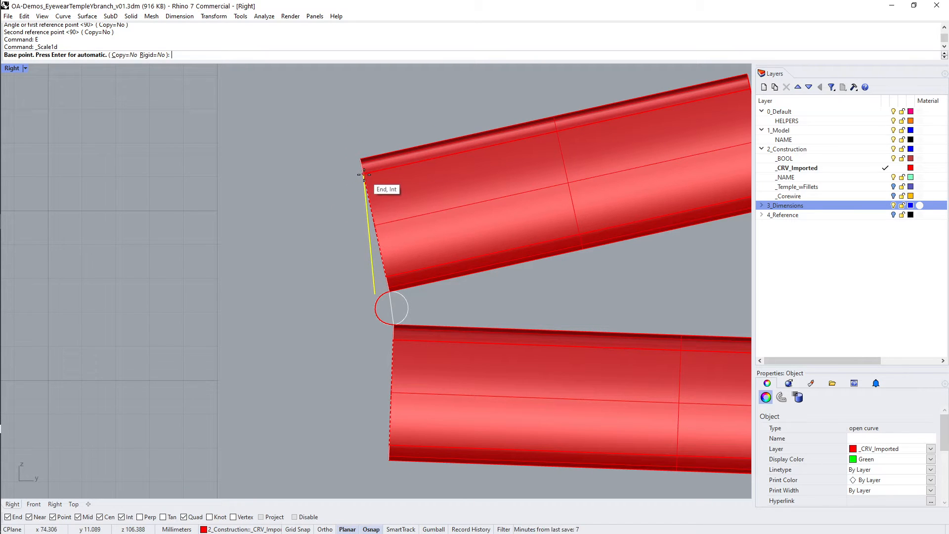
click(360, 220)
click(375, 294)
shift+right_drag(352, 360, 300, 217)
scroll(318, 270, up, 4)
scroll(319, 270, up, 3)
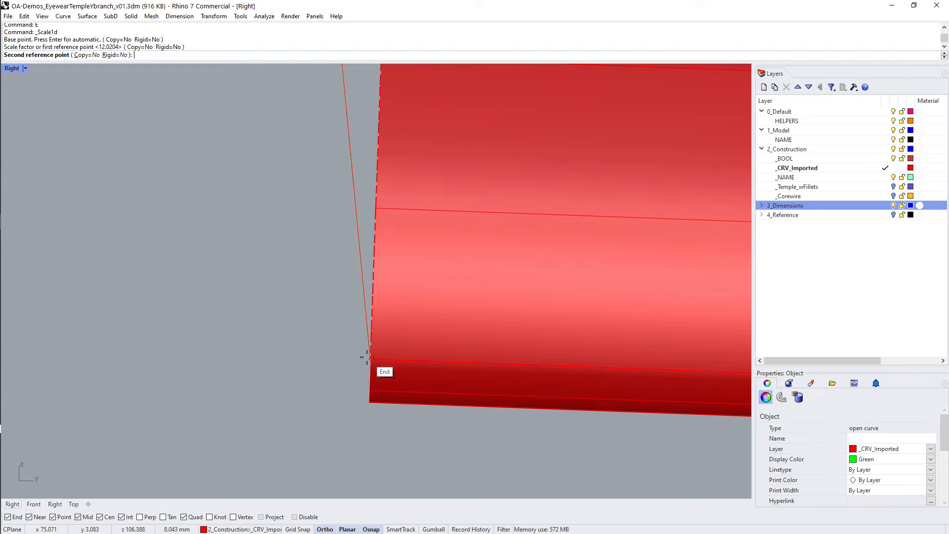
click(369, 358)
scroll(393, 310, down, 6)
Examine the scaled curve's bulge against the sides of the branches in the Perspective and Top views.
key(ctrl+F4)
right_drag(380, 318, 392, 330)
click(392, 330)
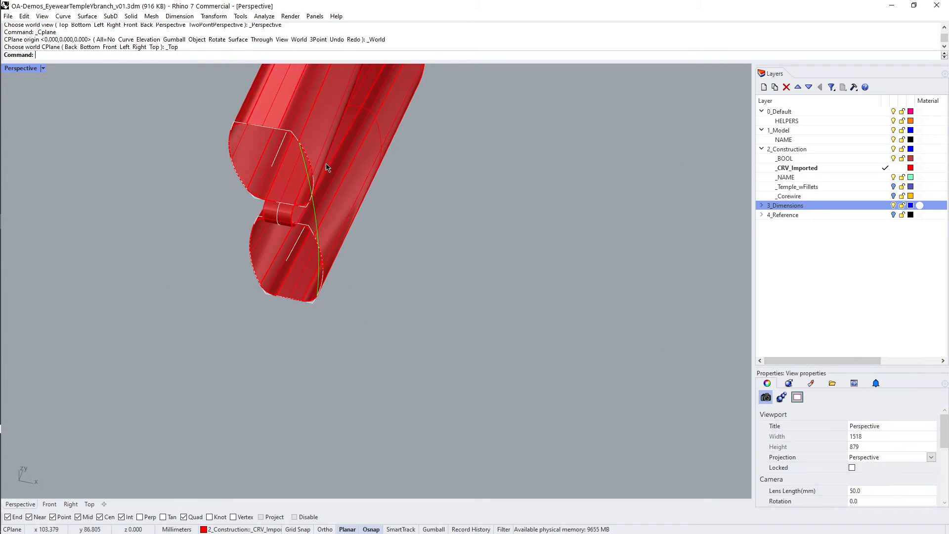
scroll(316, 170, up, 5)
right_drag(287, 200, 328, 242)
text(tt)
key(Return)
scroll(353, 326, up, 3)
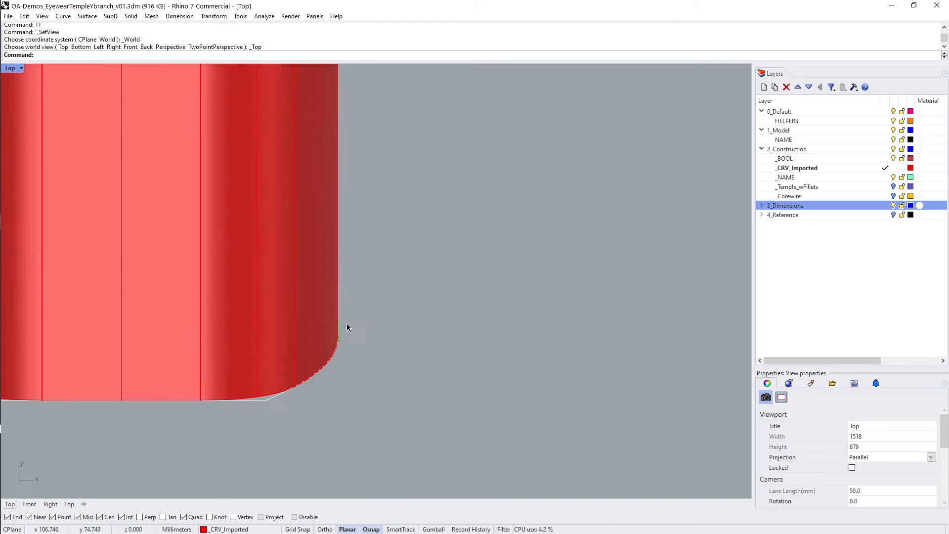
scroll(346, 332, up, 3)
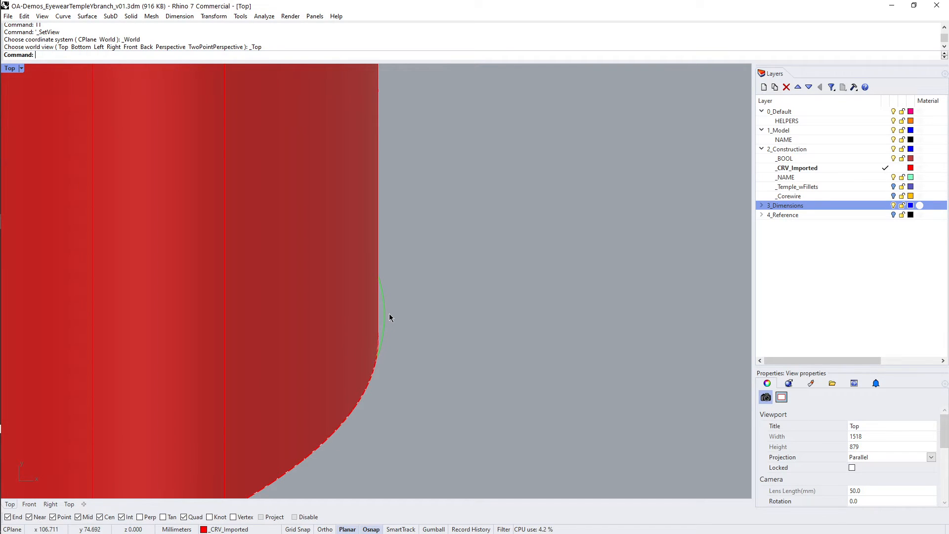
click(390, 314)
scroll(366, 286, down, 5)
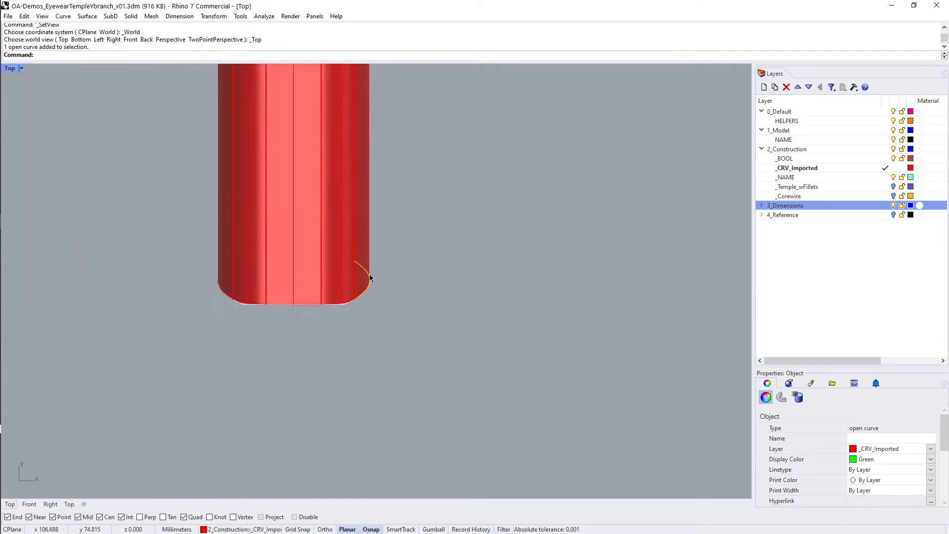
scroll(370, 275, down, 10)
Turn on the green curve's control points and nudge its middle point 0.1 mm inward toward the branches.
text(pp)
key(Return)
click(339, 365)
right_drag(339, 366, 346, 284)
scroll(401, 280, up, 6)
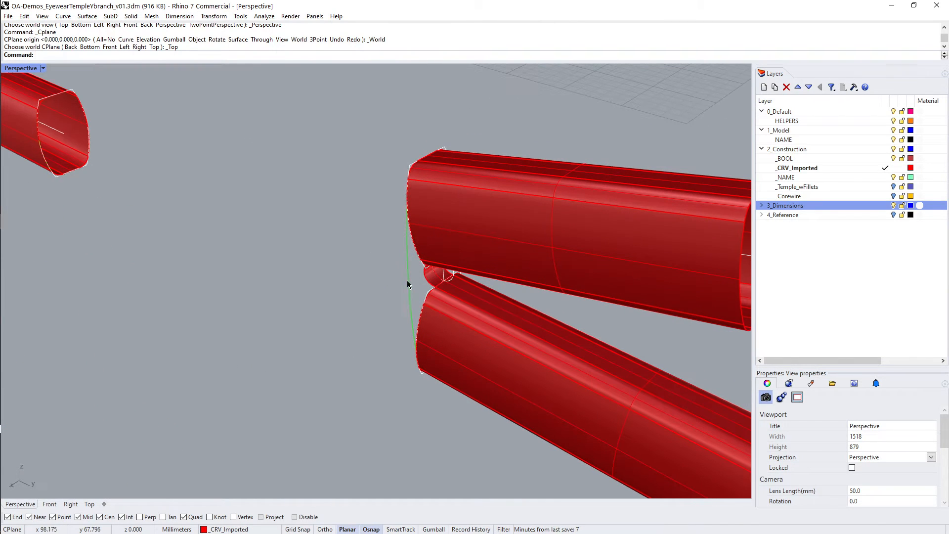
click(407, 284)
right_drag(407, 284, 369, 291)
text(CV)
key(Return)
click(394, 292)
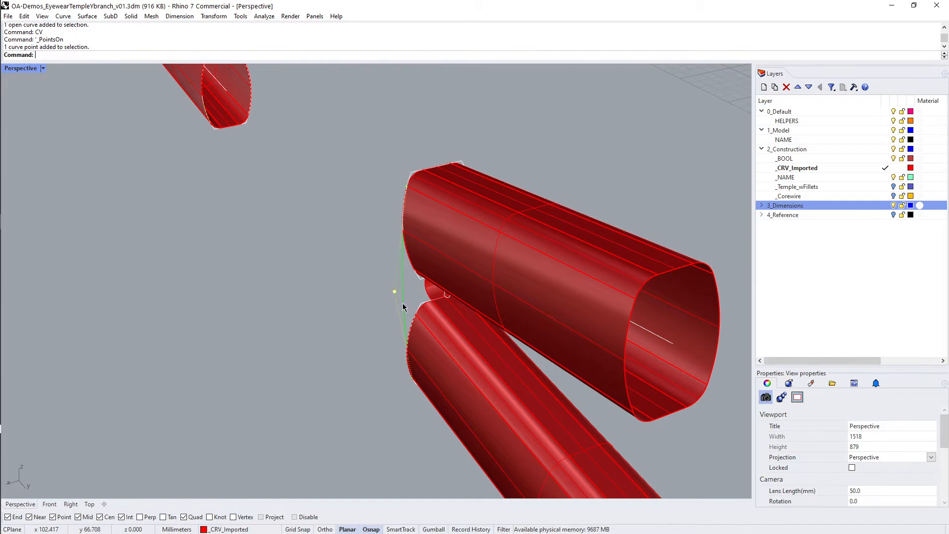
key(alt+Right)
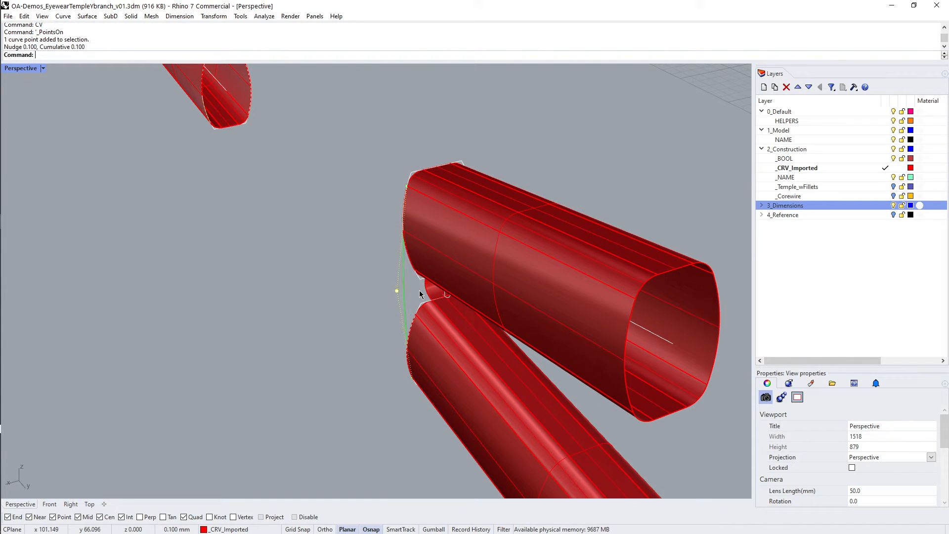
key(Escape)
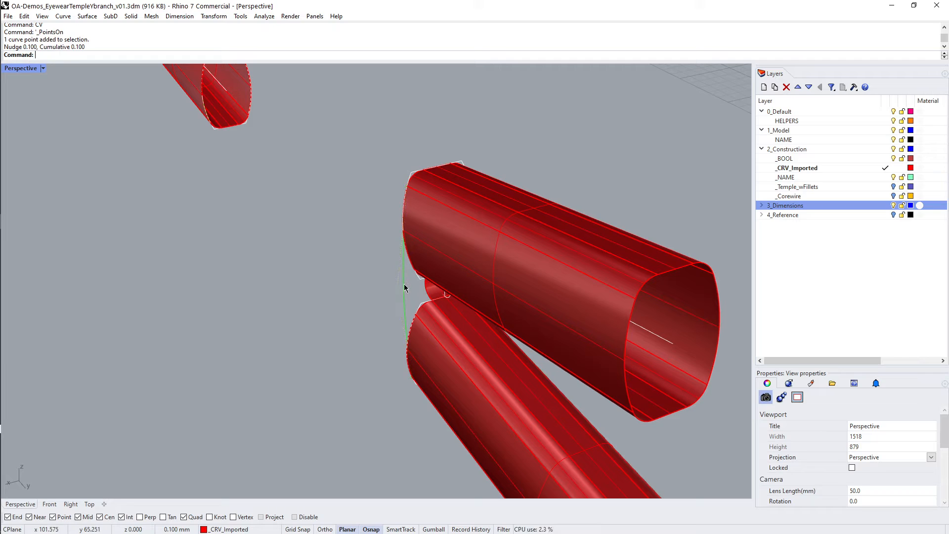
Examine the adjusted green curve against the branch end edges in a wireframe Top view and in the Perspective view.
click(404, 285)
scroll(402, 279, down, 5)
click(345, 278)
right_drag(346, 278, 393, 290)
text(TT)
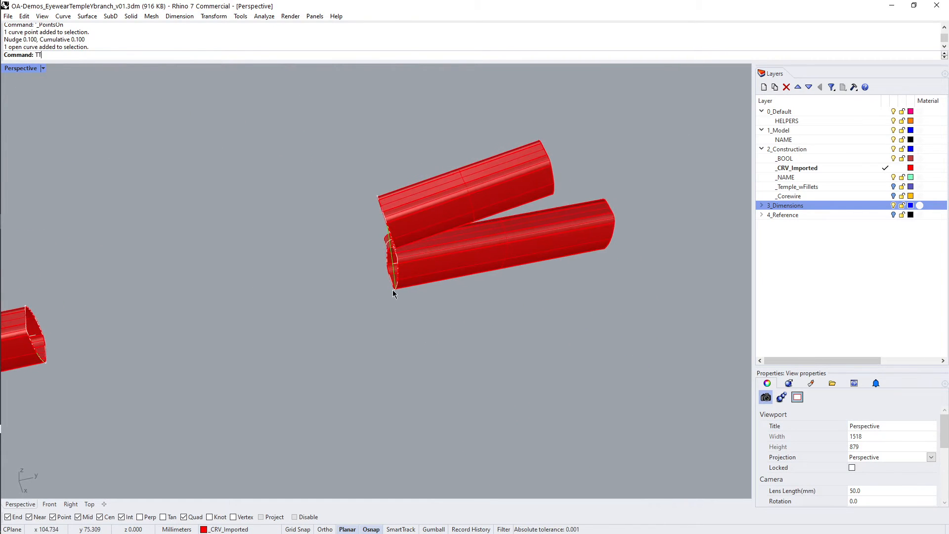
key(Return)
scroll(394, 262, up, 8)
scroll(283, 215, up, 5)
text(W)
key(Return)
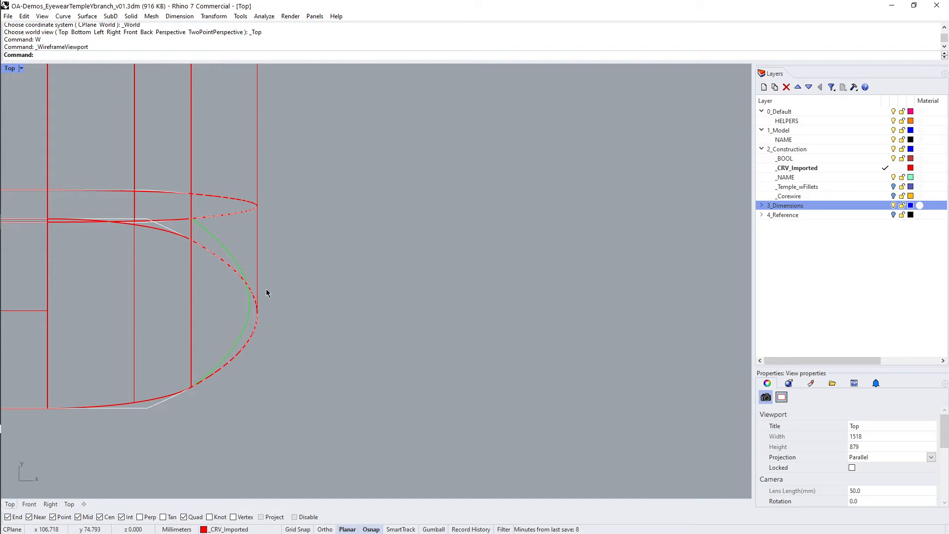
scroll(327, 199, down, 12)
text(PP)
key(Return)
right_drag(327, 200, 331, 268)
scroll(244, 271, up, 5)
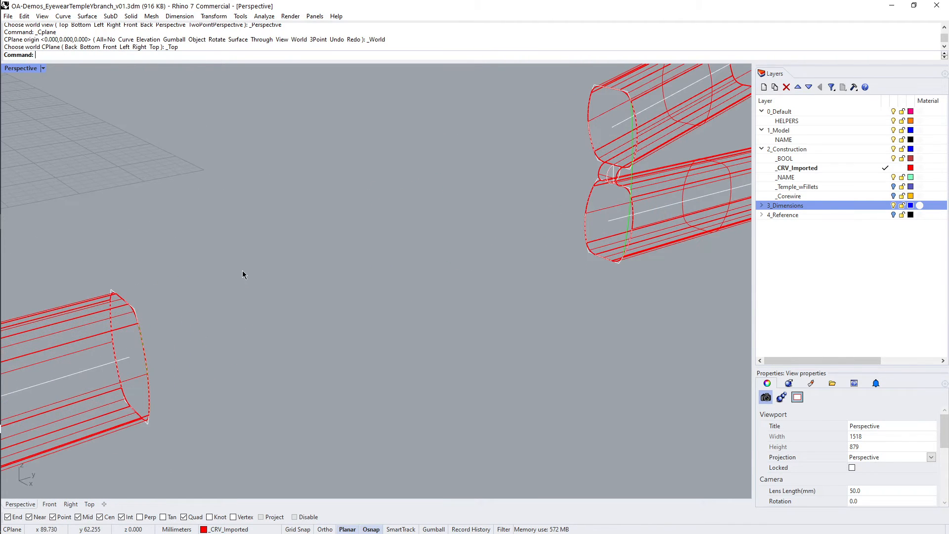
text(C)
key(Return)
text(v)
key(Return)
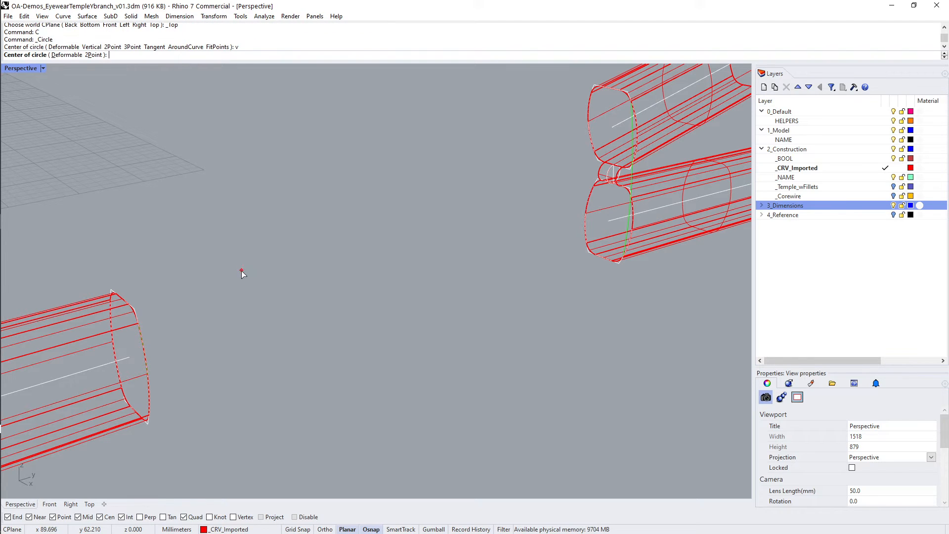
key(Escape)
Set the Perspective viewport to Shaded display and identify the green curve spanning the two branch ends.
text(V)
key(Return)
right_drag(189, 282, 233, 255)
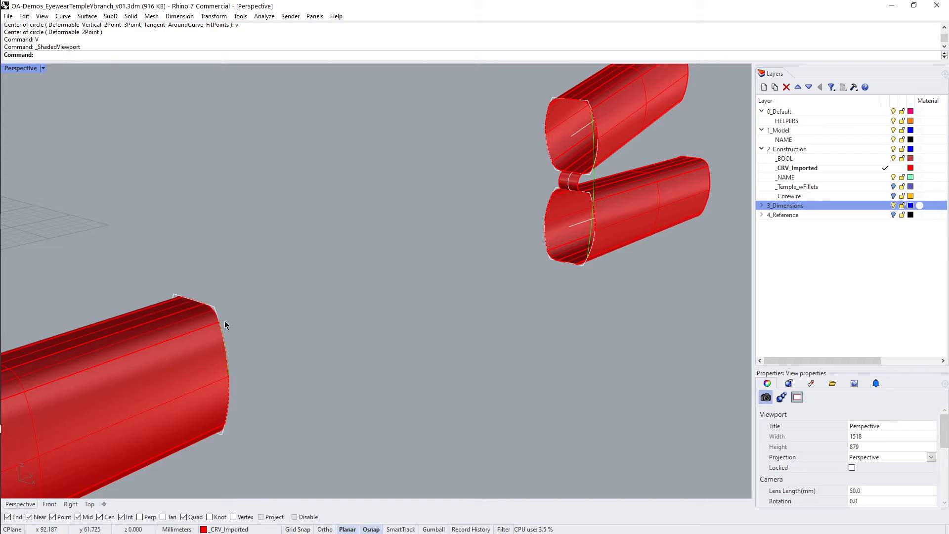
click(600, 180)
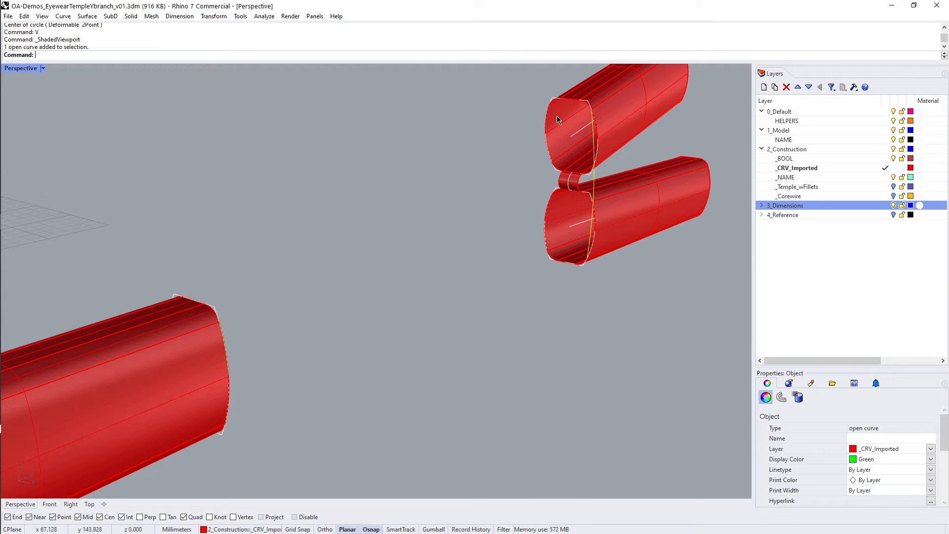
click(510, 300)
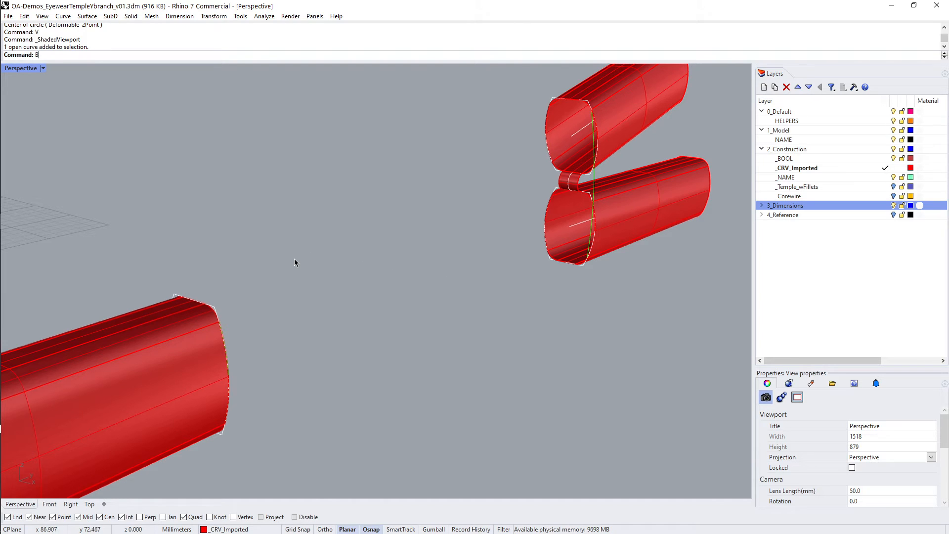
Blend the stem's upper side edge to the upper branch's matching edge with a Tangency curve, lengthening the branch-end handle slightly toward the stem.
key(Return)
click(209, 327)
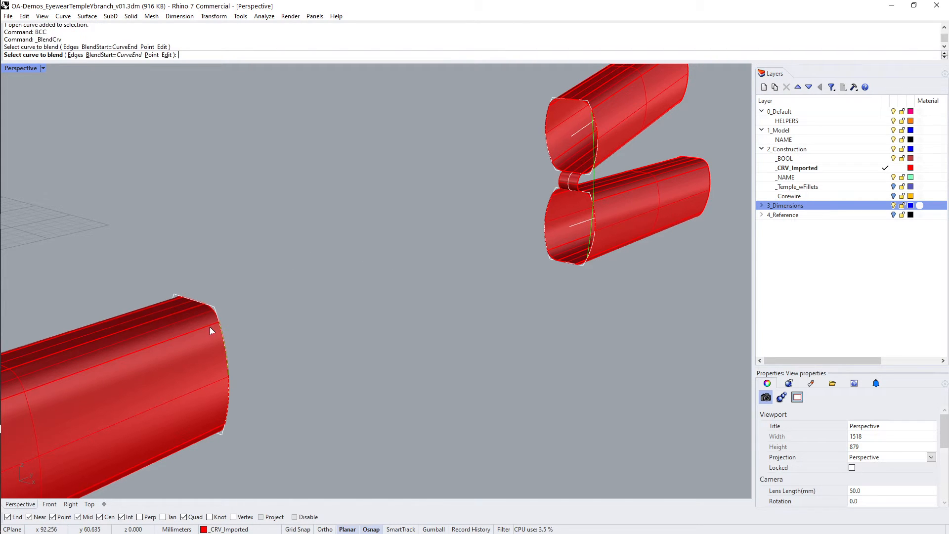
click(595, 106)
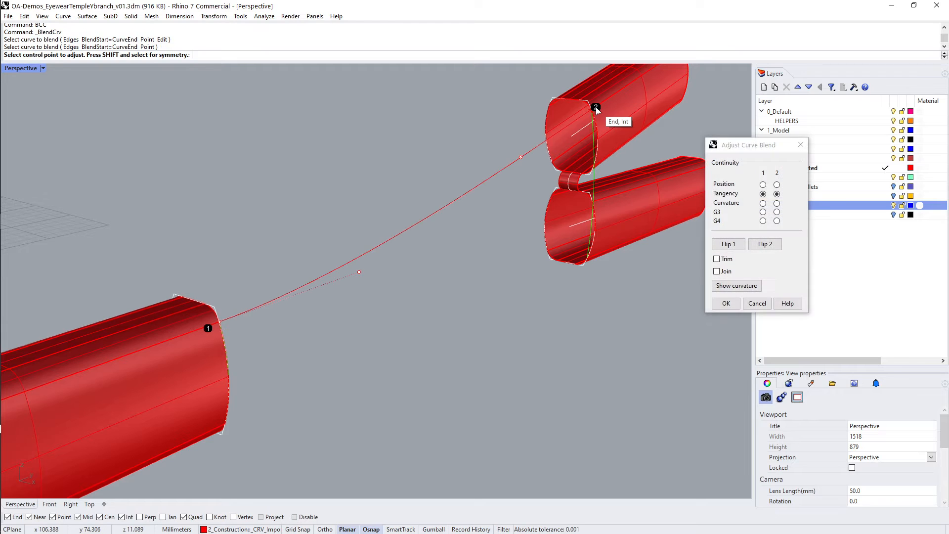
text(rr)
key(Return)
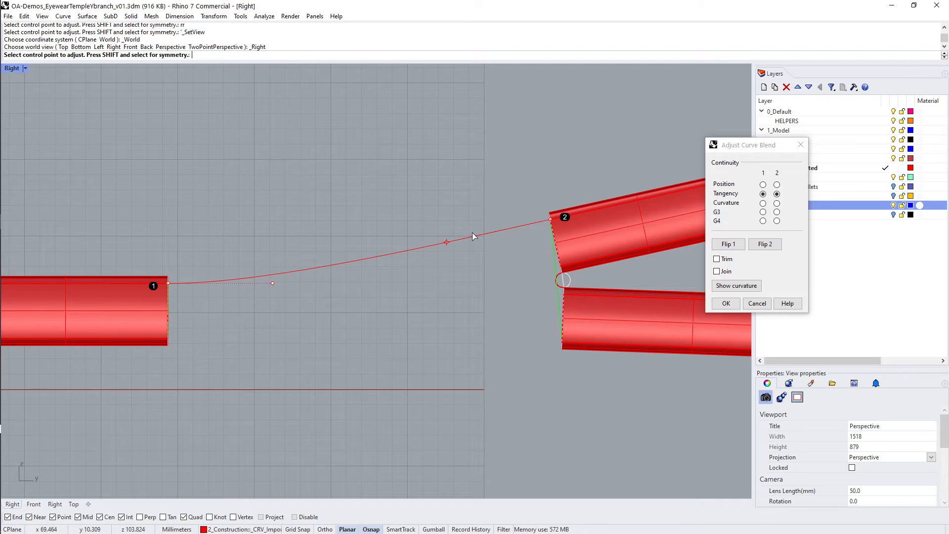
click(446, 243)
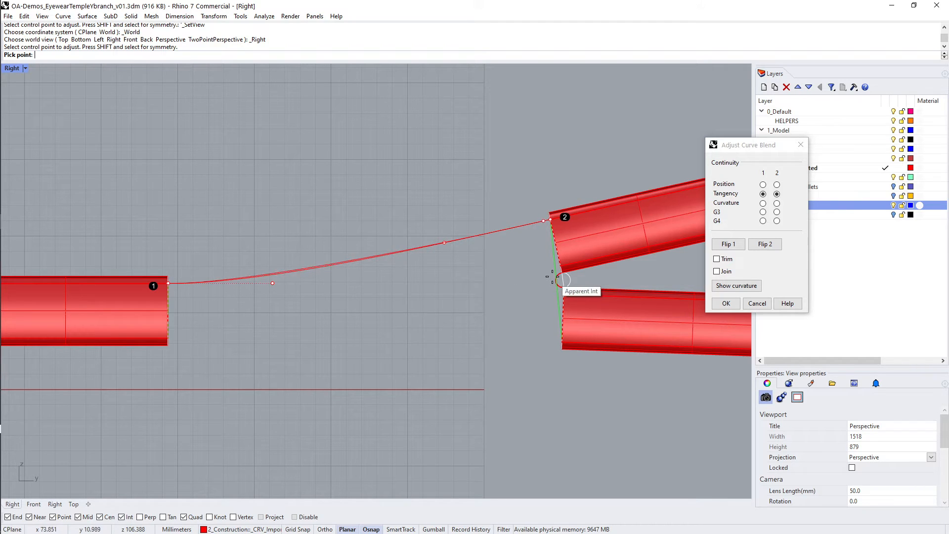
click(436, 321)
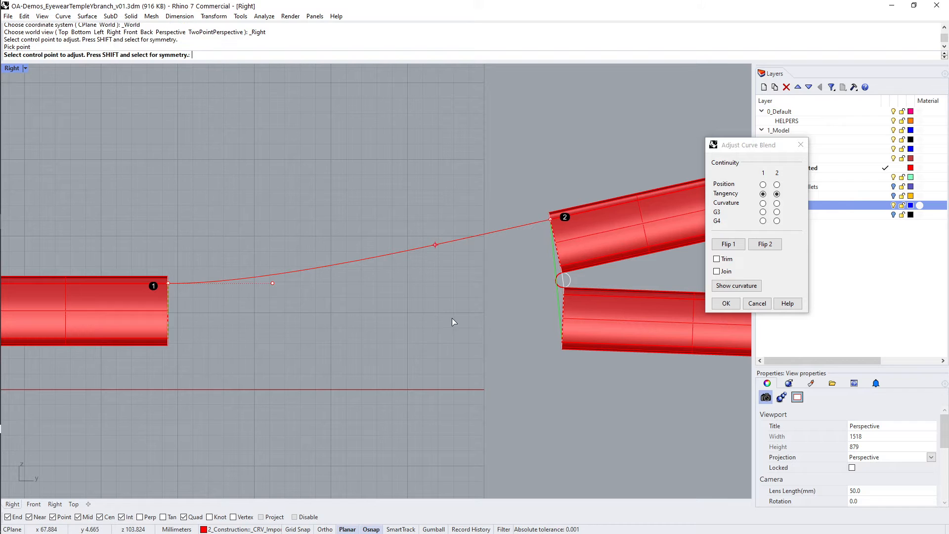
click(726, 303)
key(Return)
right_drag(342, 322, 265, 287)
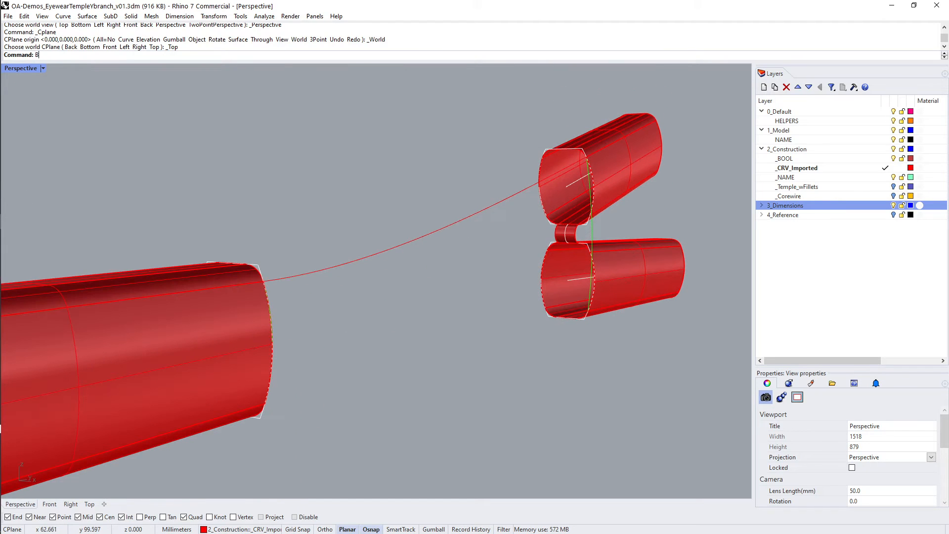
Blend the stem's lower side edge to the lower branch's matching edge with a curve using Tangency at both ends.
text(BCC)
key(Return)
click(259, 411)
right_drag(457, 393, 505, 341)
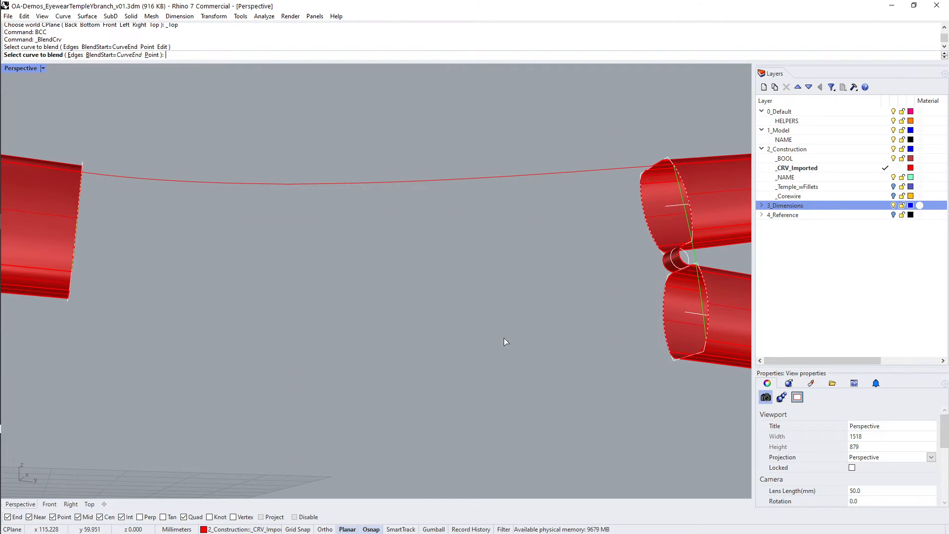
click(723, 348)
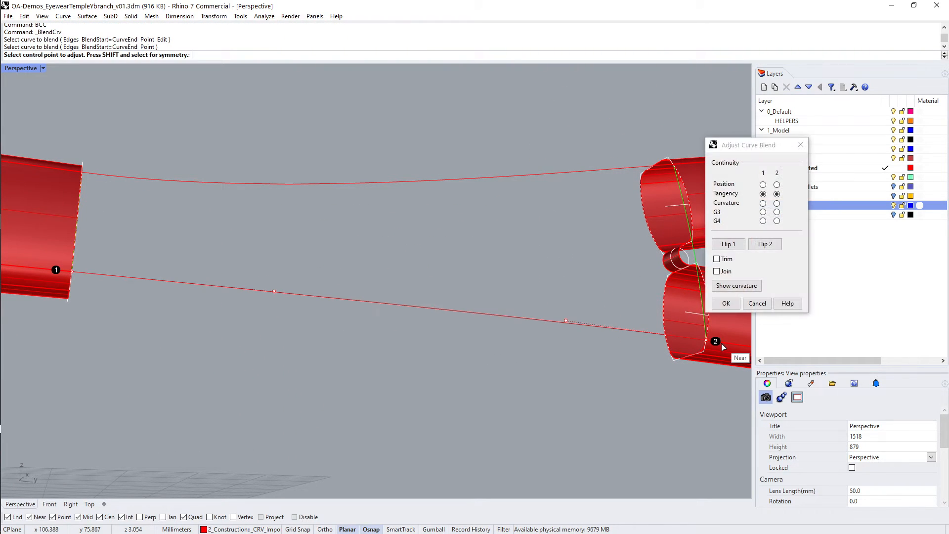
key(Return)
Set the display color of the two long blend curves between stem and branches to Green.
right_drag(561, 287, 289, 210)
drag(347, 157, 342, 341)
click(862, 461)
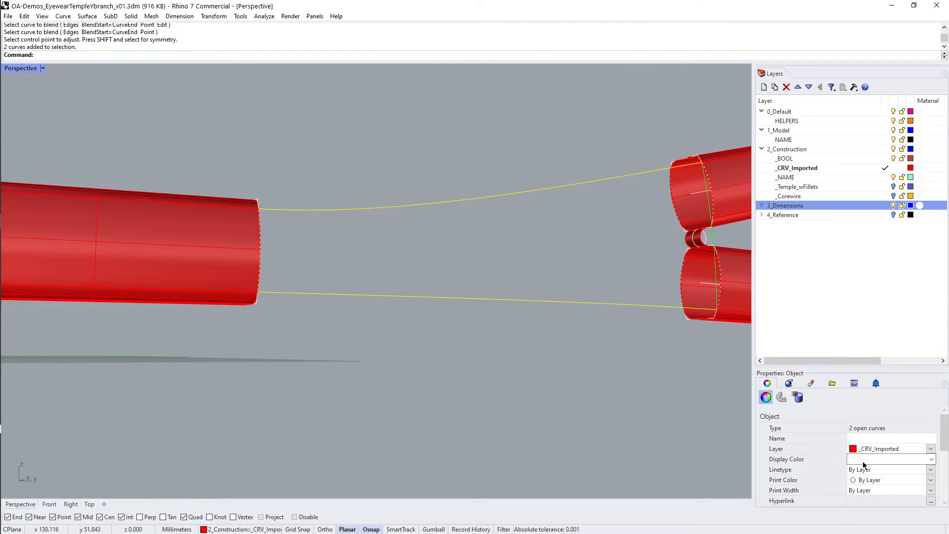
click(637, 414)
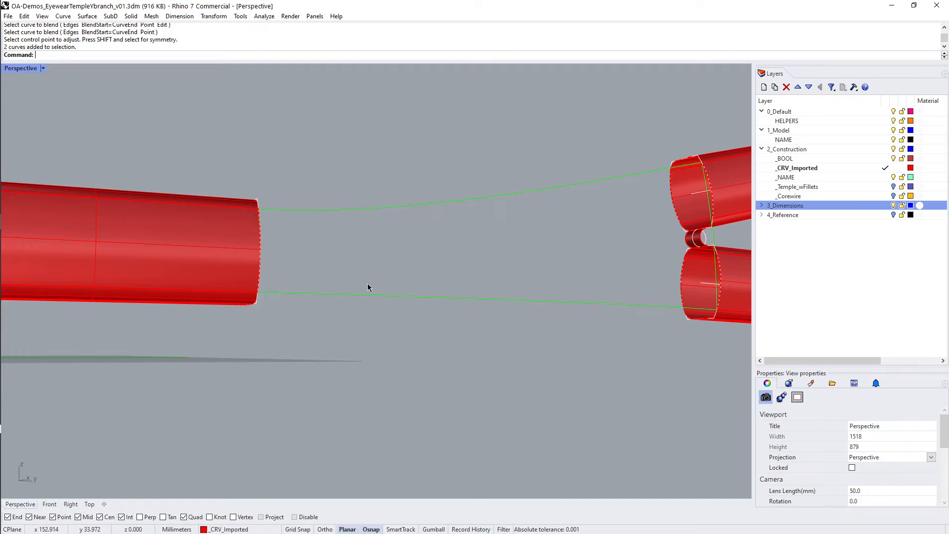
right_drag(368, 285, 334, 266)
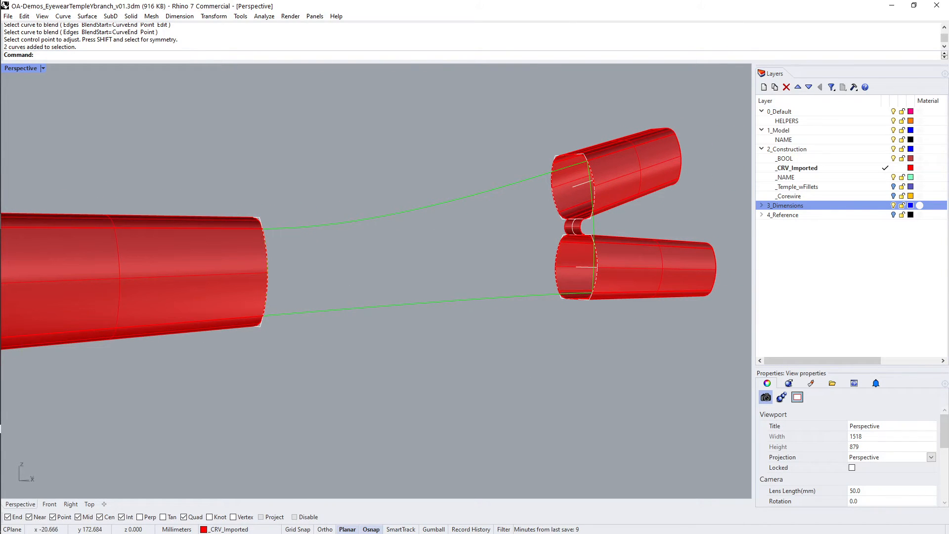
Sweep a surface along the two green blend curves, using the green curves at the stem end and branch ends as unchanged cross sections.
text(S2)
key(Return)
click(285, 228)
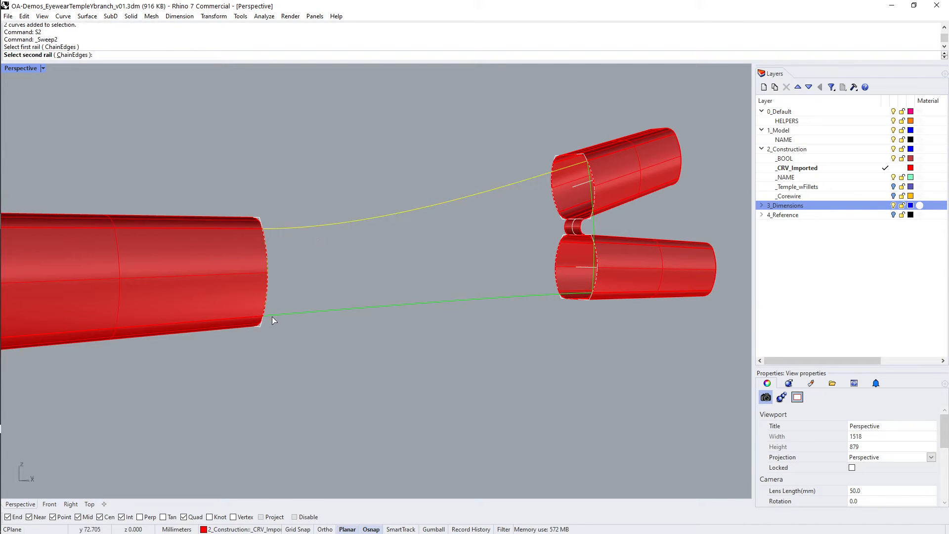
click(272, 314)
click(265, 237)
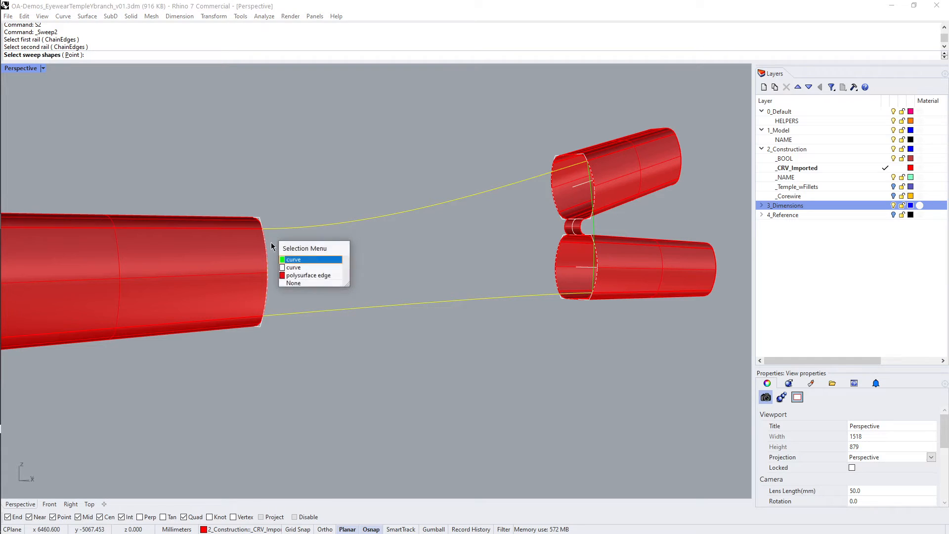
click(291, 259)
scroll(557, 158, up, 5)
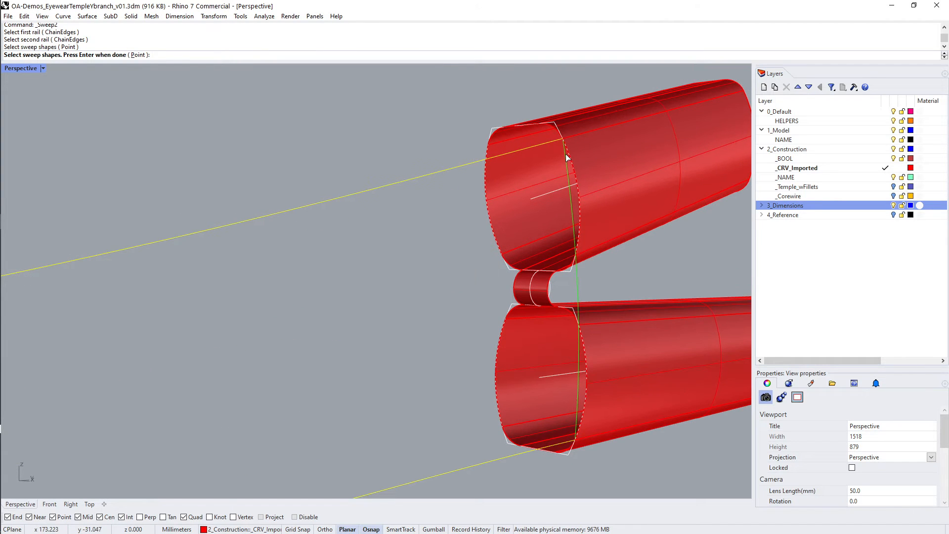
click(566, 154)
key(Return)
scroll(433, 248, down, 3)
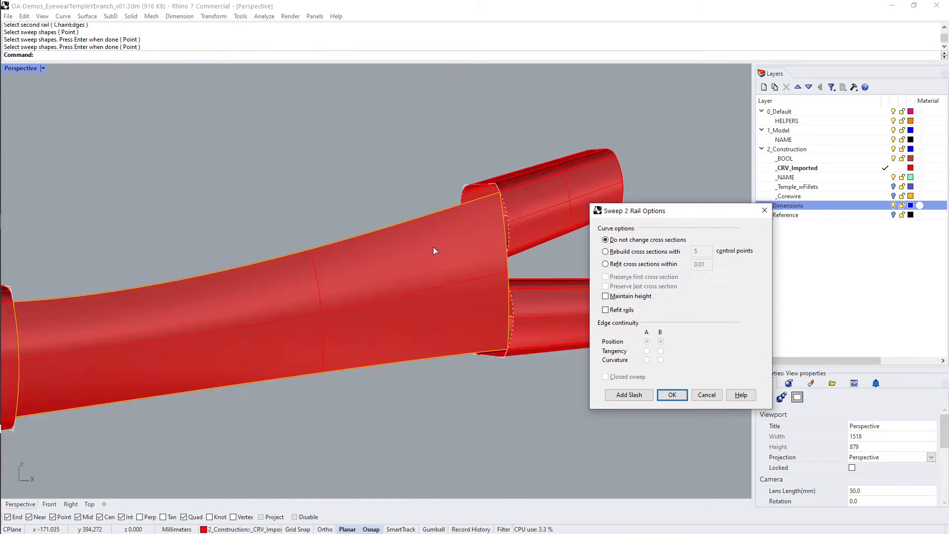
key(Return)
Match the swept surface's stem-side edge to the stem's polysurface edge with Tangency continuity, preserving None at the other end.
scroll(205, 301, up, 3)
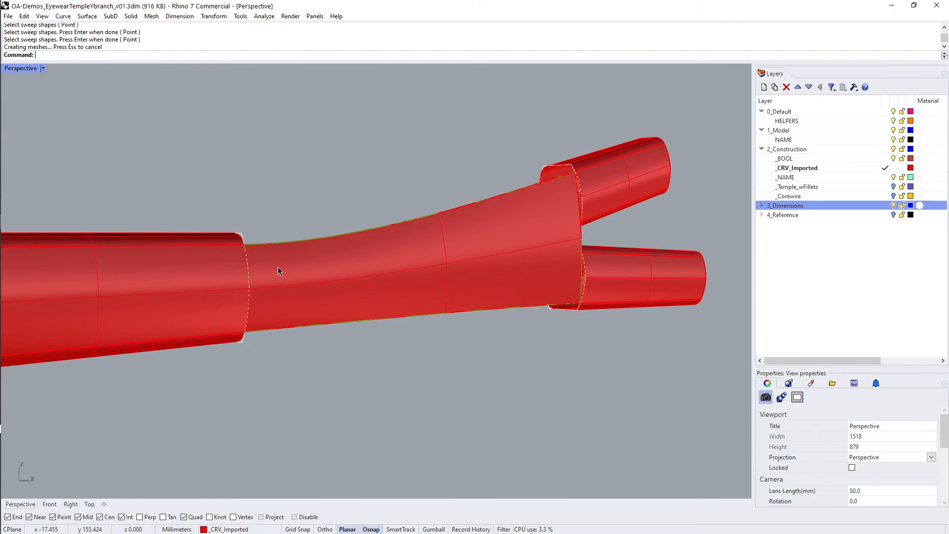
text(M)
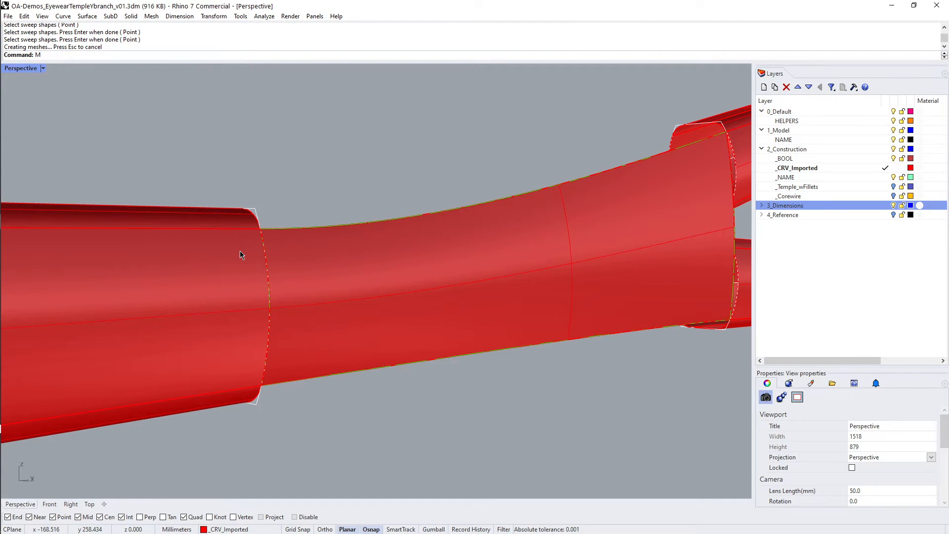
text(S)
key(Return)
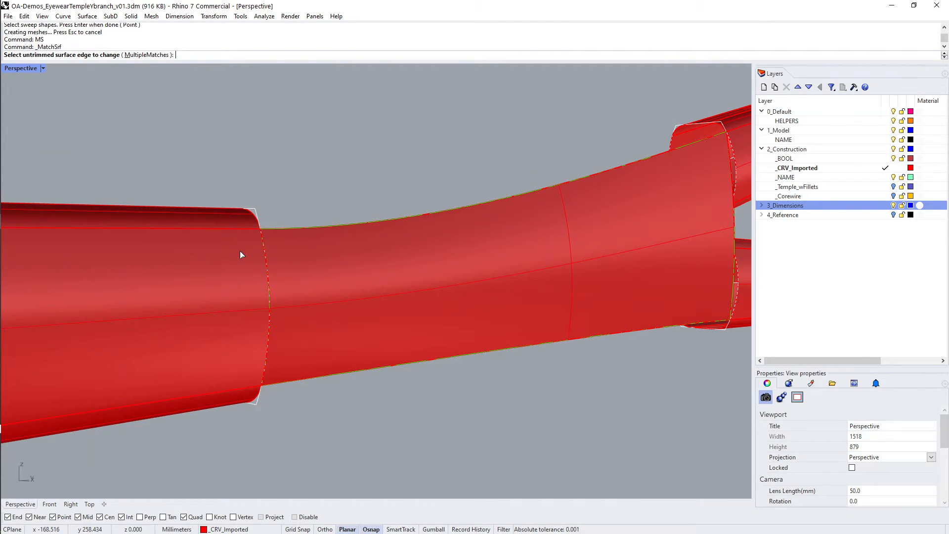
click(263, 240)
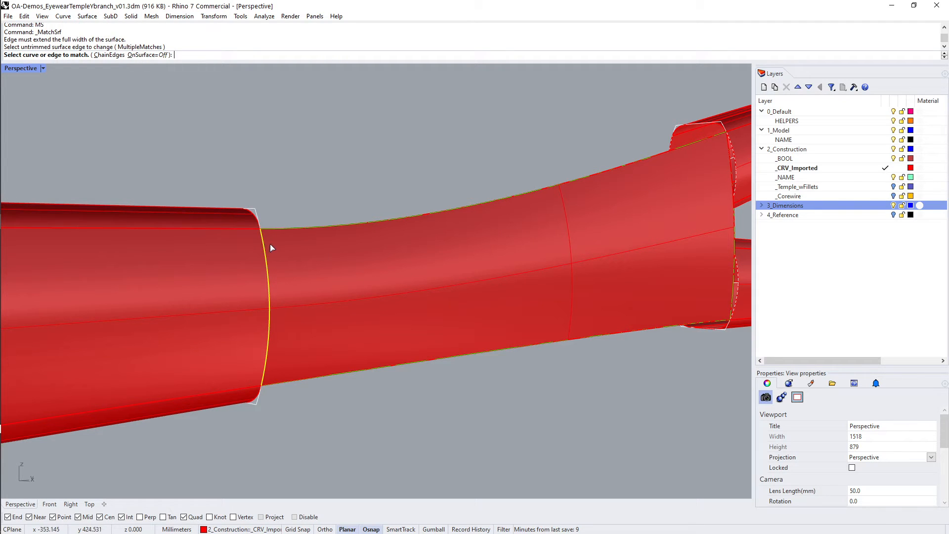
click(262, 241)
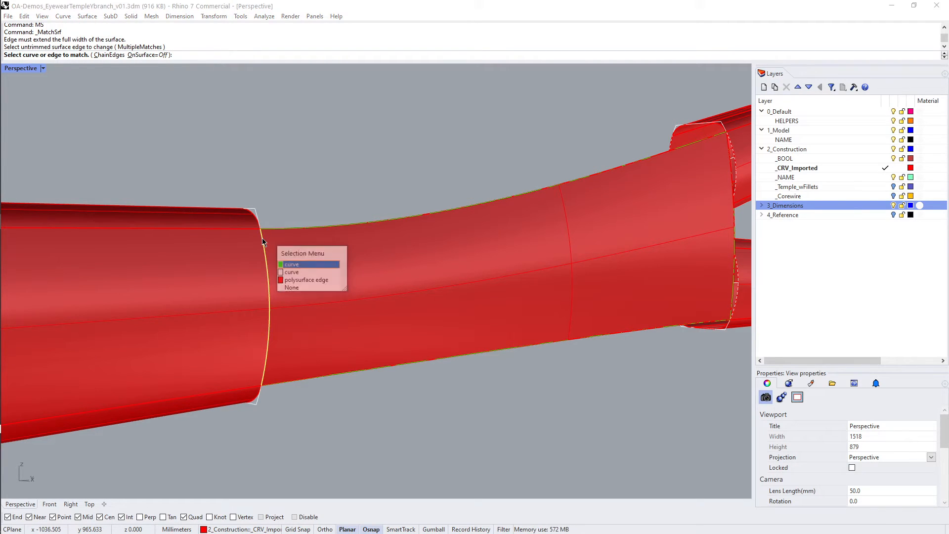
click(295, 283)
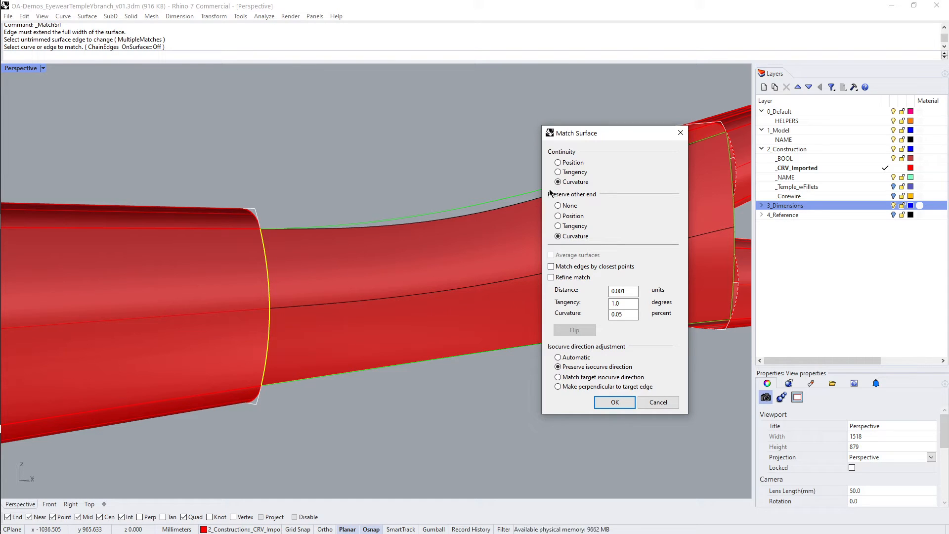
click(572, 173)
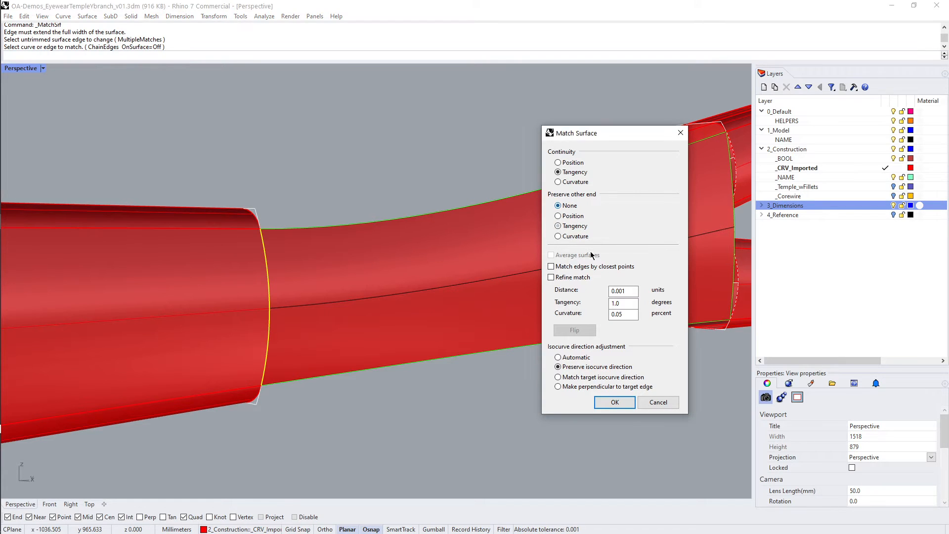
click(611, 404)
Examine the matched side surface in Rendered display with all curves temporarily hidden, then restore the curves and Shaded display.
scroll(568, 375, down, 5)
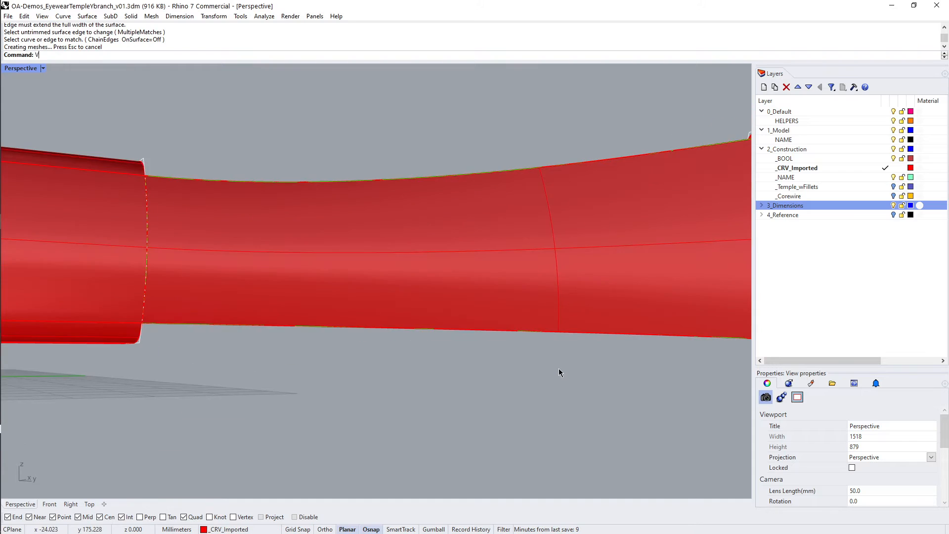
key(ctrl+alt+r)
text(SCC)
key(Return)
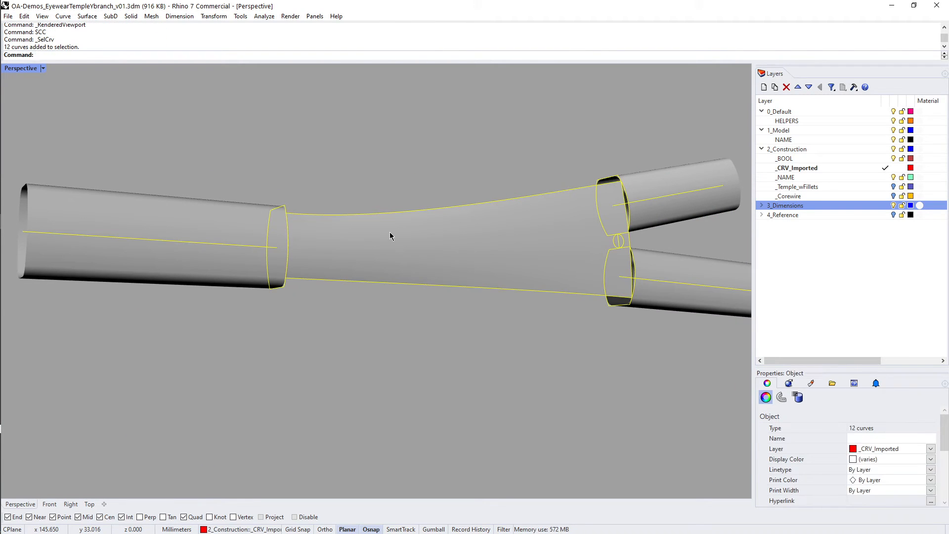
text(H)
key(Return)
right_drag(346, 226, 289, 346)
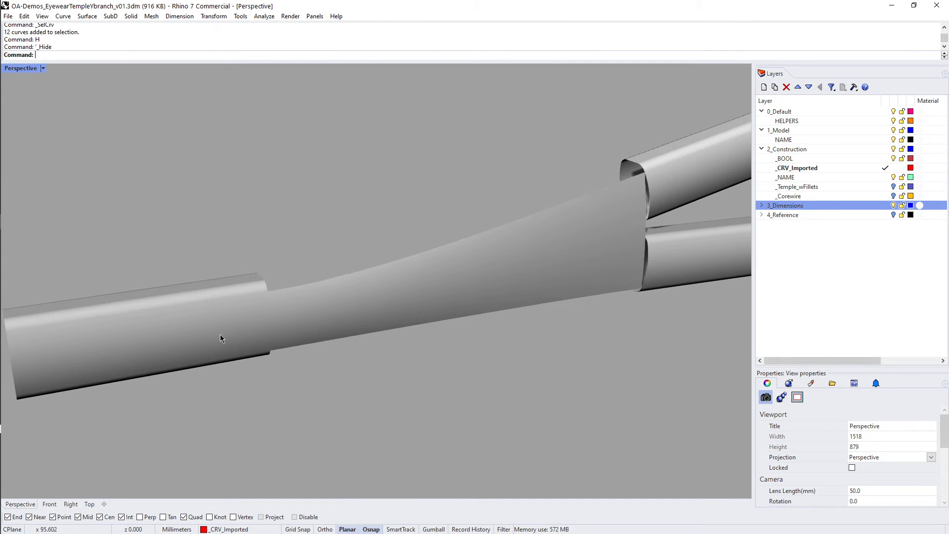
mouse_move(453, 294)
right_down()
mouse_move(435, 275)
mouse_move(442, 265)
mouse_move(384, 254)
mouse_move(401, 271)
right_up()
key(ctrl+alt+h)
text(V)
key(Return)
Examine the side surface's flow from stem to branches in the Right and Perspective views.
text(RR)
key(Return)
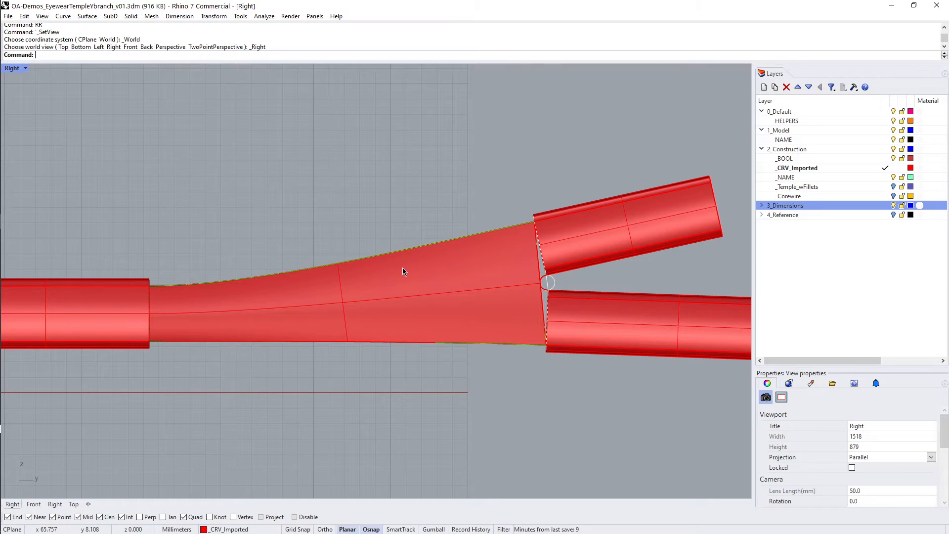
text(PP)
key(Return)
right_drag(300, 306, 526, 267)
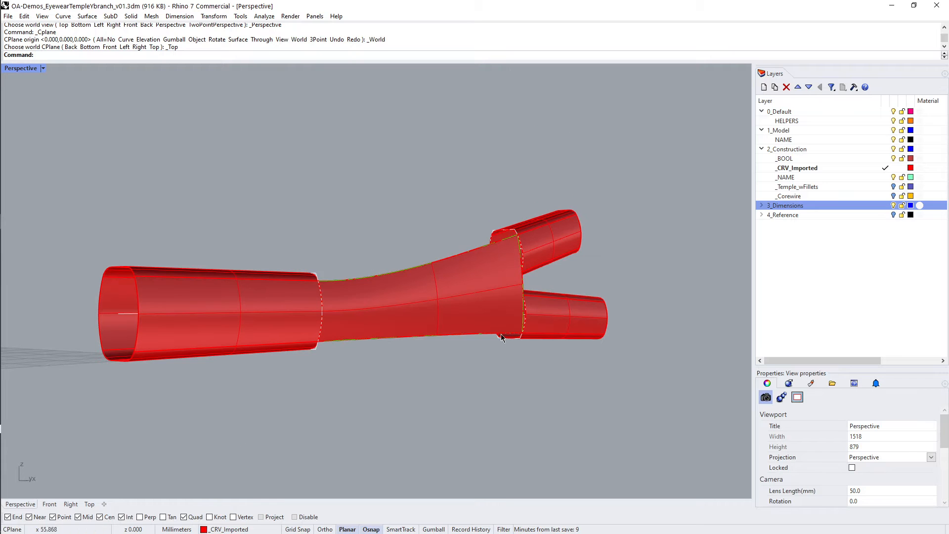
right_drag(500, 329, 394, 298)
scroll(397, 263, up, 2)
Draw a circle of radius 9 mm in the Right view, centered on the small circle between the two branches.
text(RR)
key(Return)
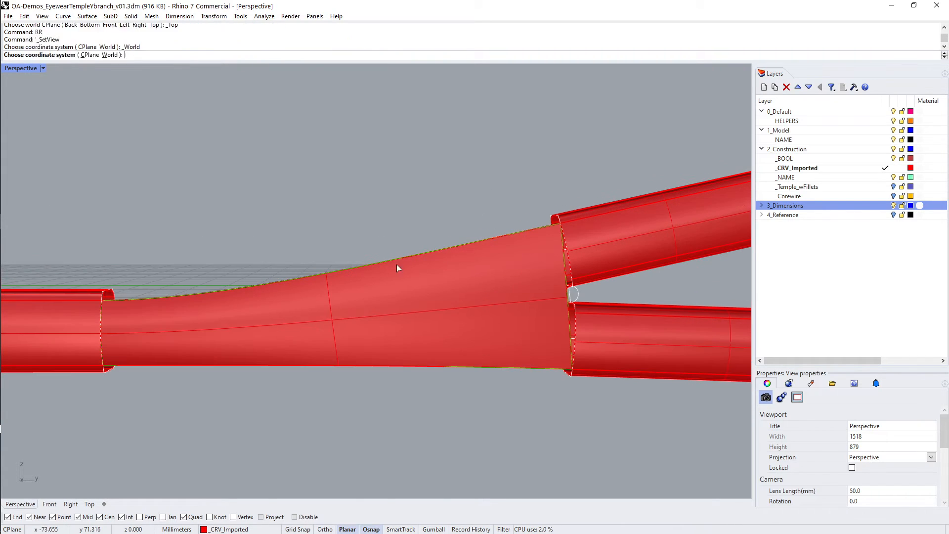
right_drag(396, 264, 357, 275)
scroll(432, 274, up, 2)
text(C)
key(Return)
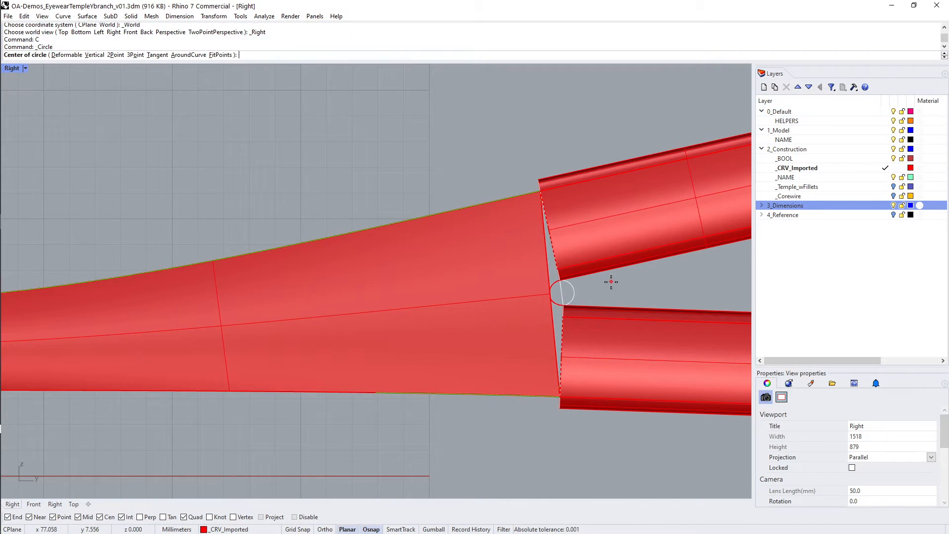
click(572, 294)
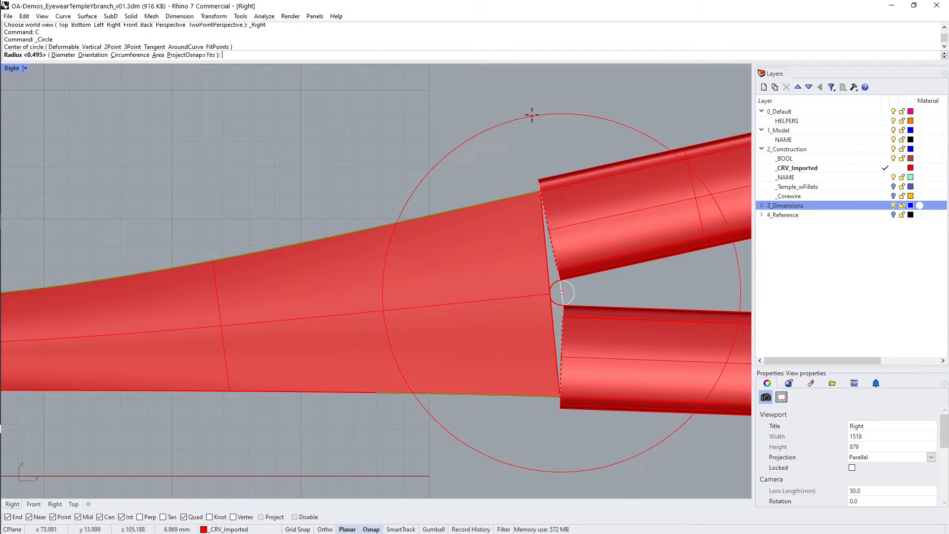
scroll(518, 111, down, 3)
right_drag(513, 112, 504, 154)
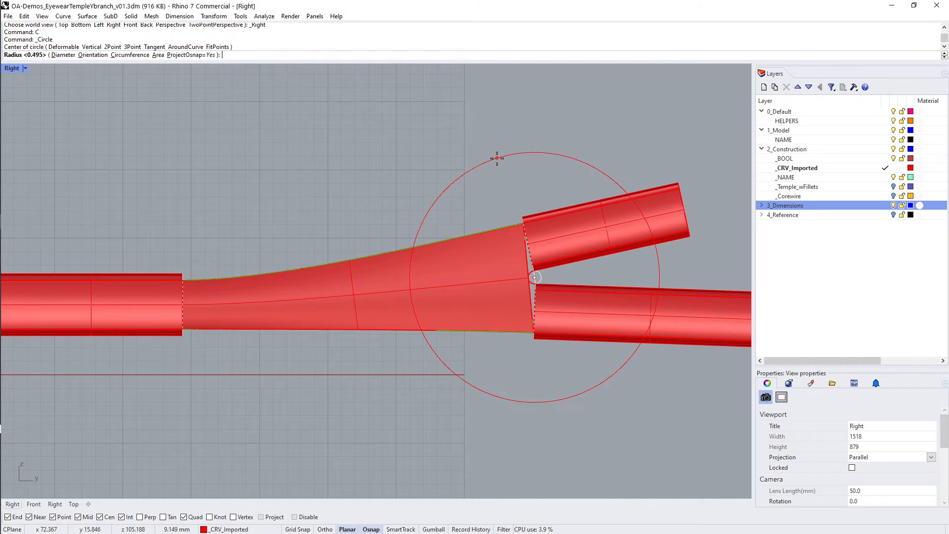
text(9)
key(Return)
Move the large circle sideways in the Top view so it sits clear of the temple body.
click(489, 167)
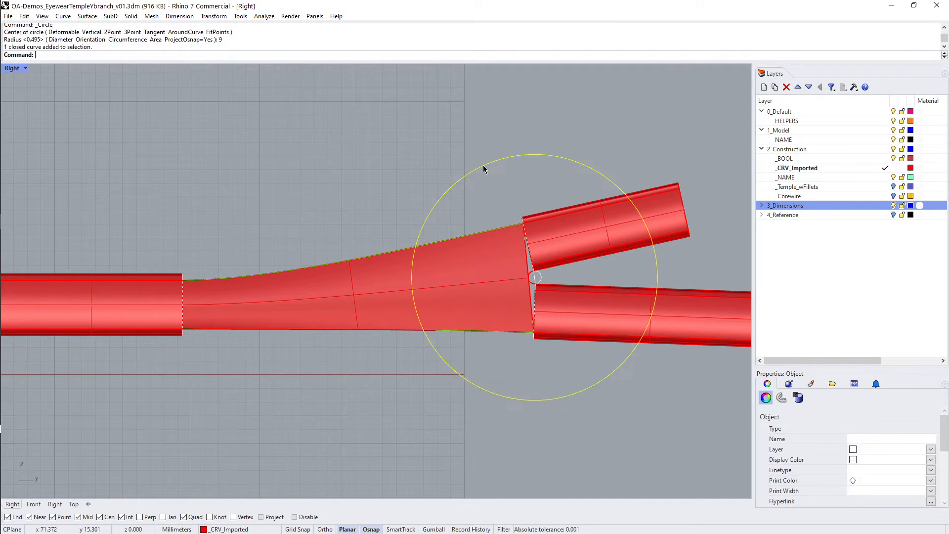
text(T)
key(Return)
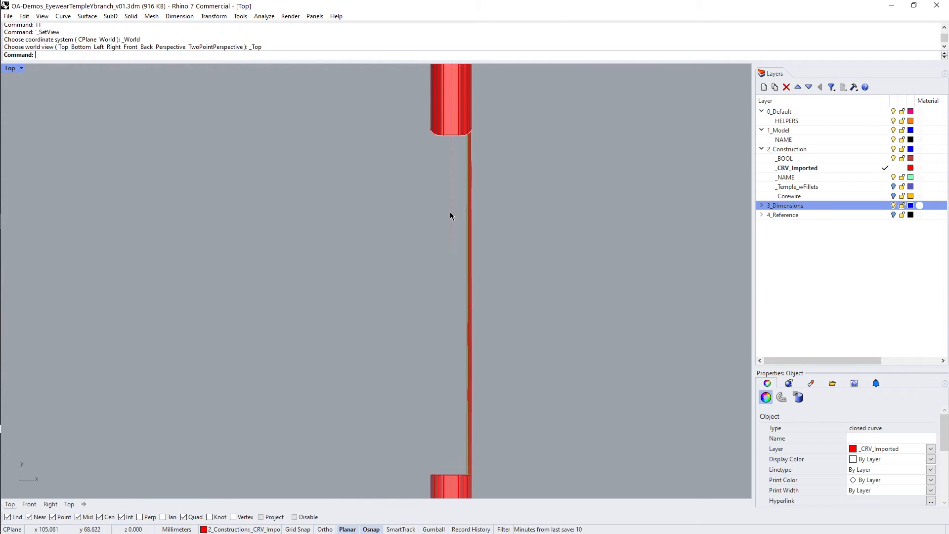
drag(450, 211, 520, 209)
click(502, 227)
Copy the upper green blend curve from its stem-side end to the flat upper edge of the stem's open end.
text(P)
key(Return)
right_drag(499, 226, 448, 230)
scroll(354, 303, up, 3)
right_drag(355, 291, 333, 213)
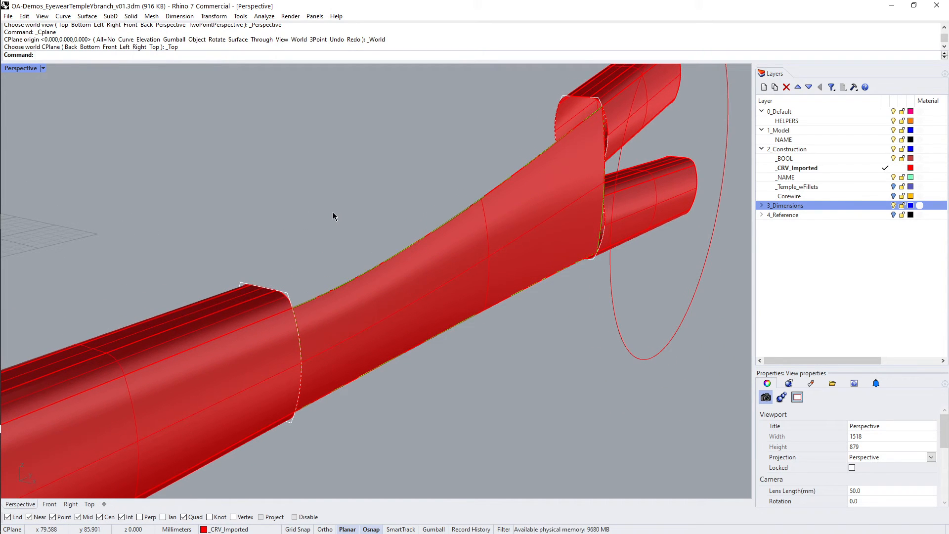
click(298, 303)
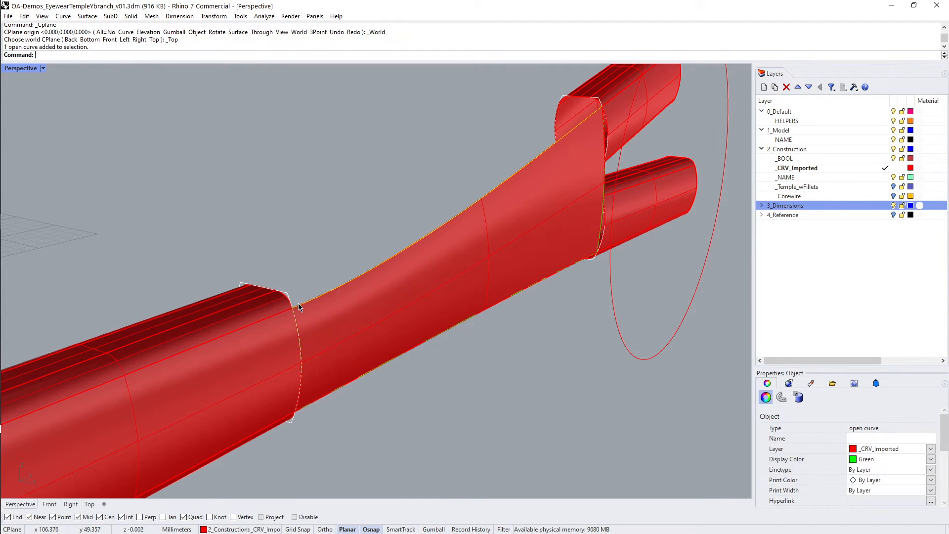
scroll(298, 301, up, 1)
text(Y)
key(Return)
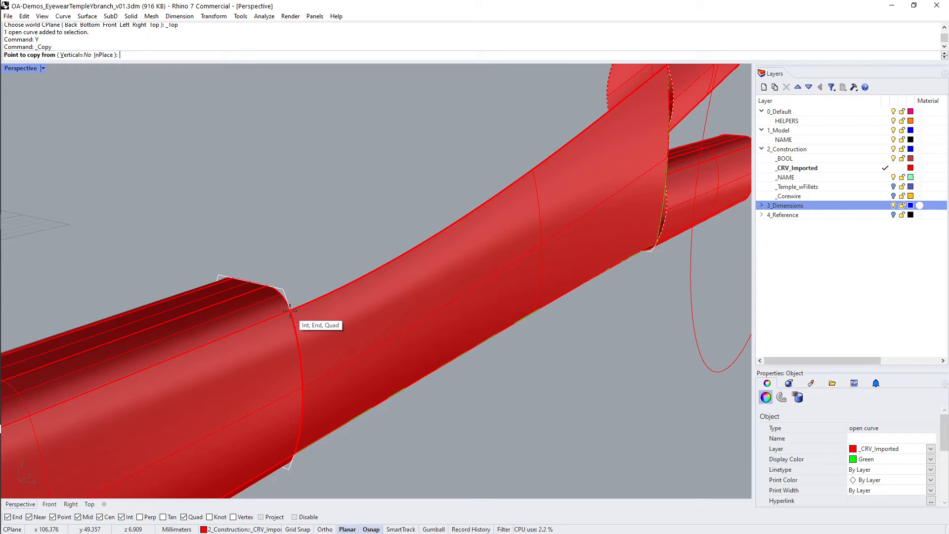
click(290, 310)
click(271, 287)
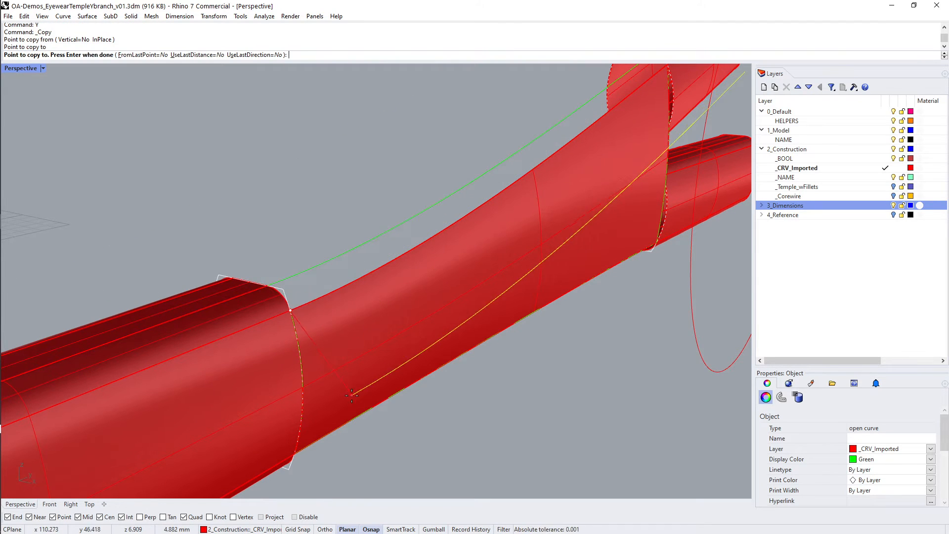
right_drag(352, 394, 348, 338)
right_click(347, 297)
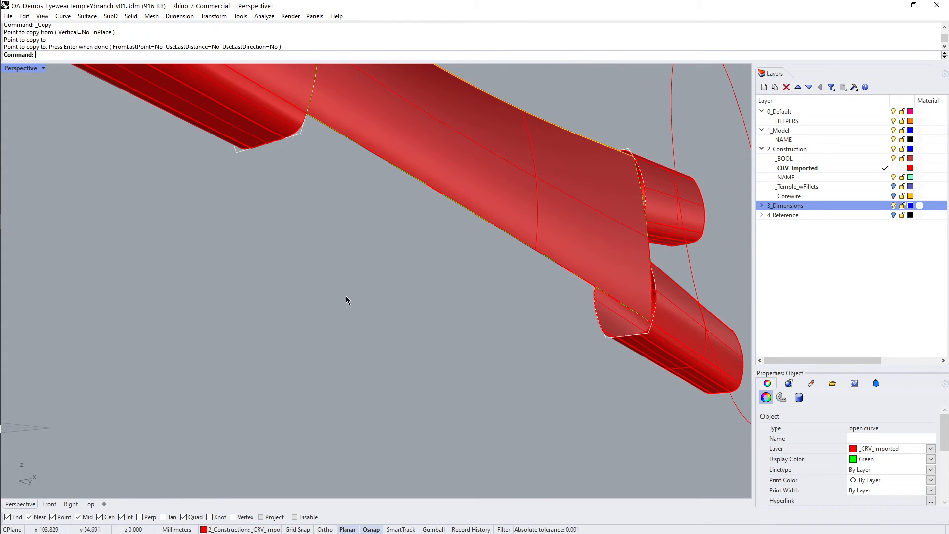
Copy the lower green blend curve from its stem-side end to the flat lower edge of the stem's open end.
click(320, 123)
text(Y)
key(Return)
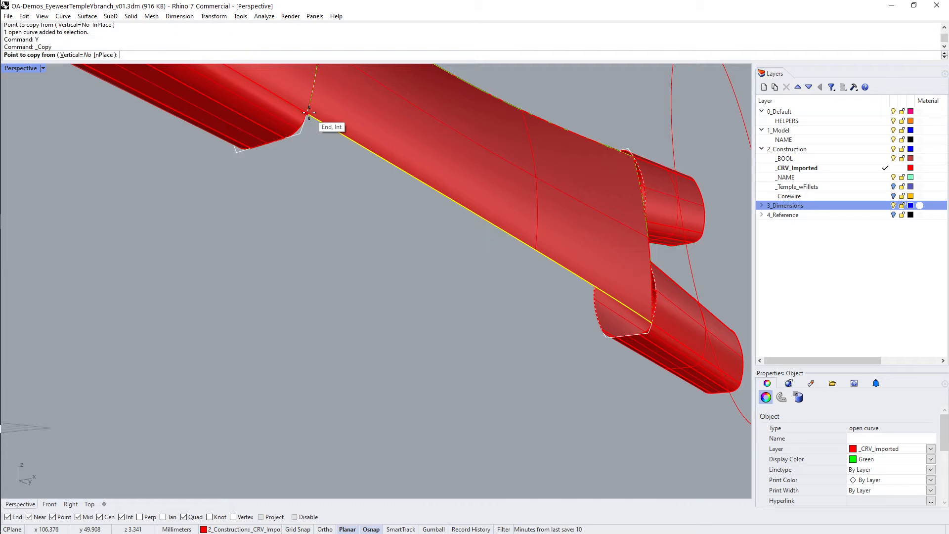
click(307, 114)
click(285, 143)
right_click(301, 212)
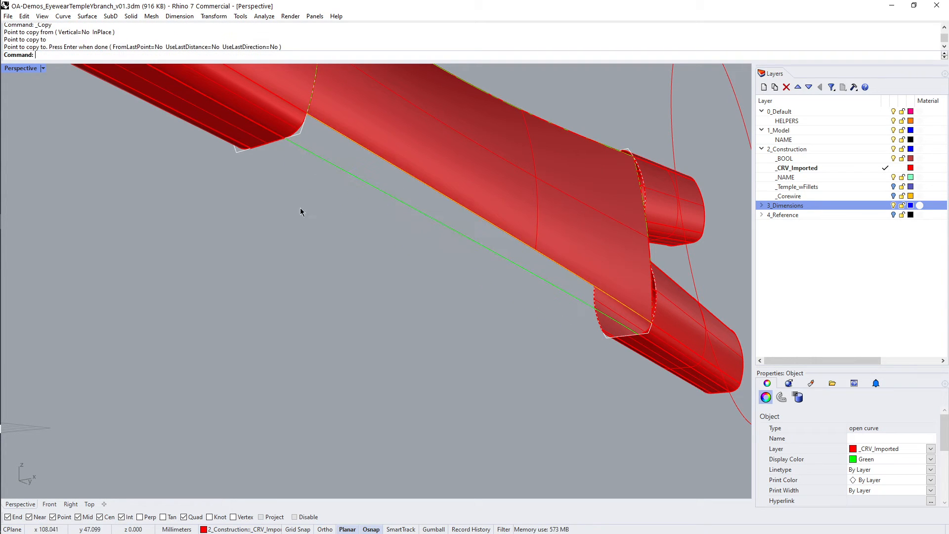
scroll(641, 340, up, 5)
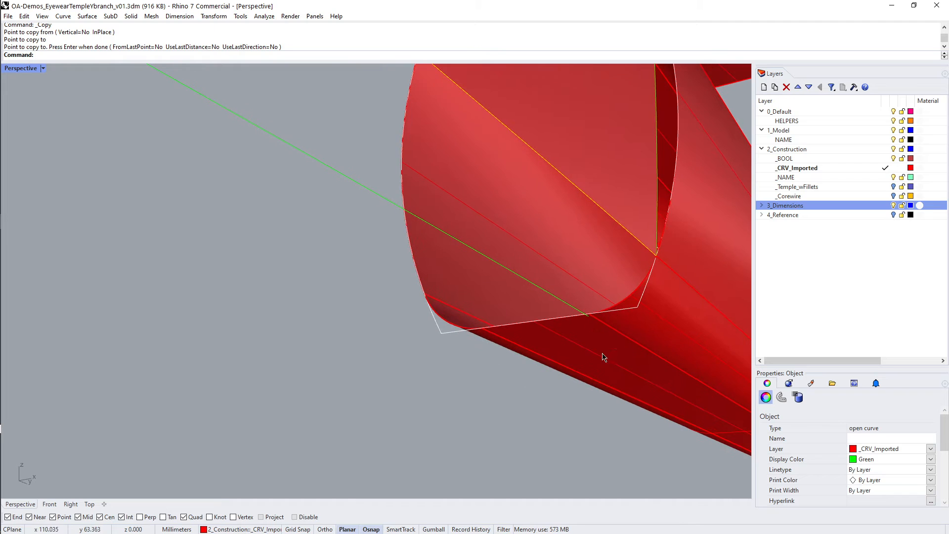
Match the branch-side end of the copied lower green curve to the lower branch's edge line with Tangency, preserving Tangency at the other end.
click(572, 309)
text(F)
key(Return)
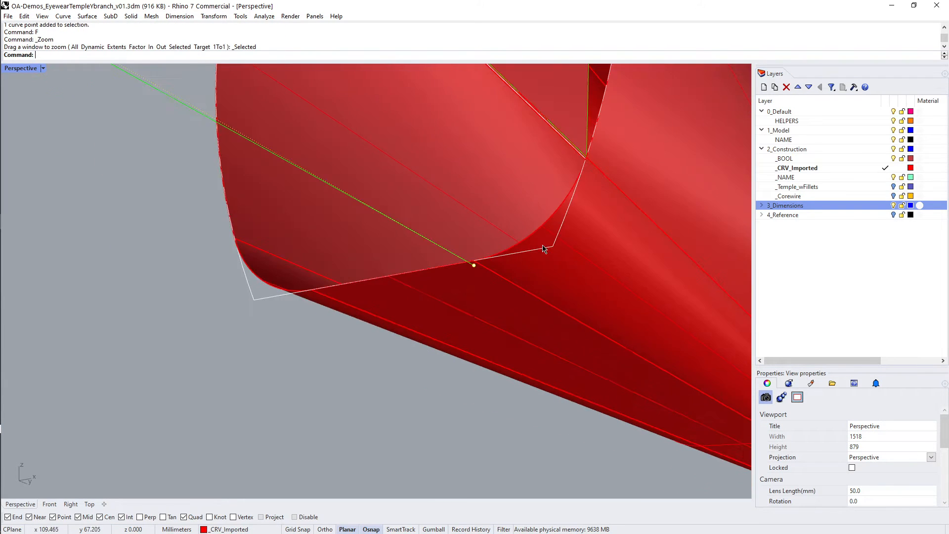
right_drag(544, 248, 466, 248)
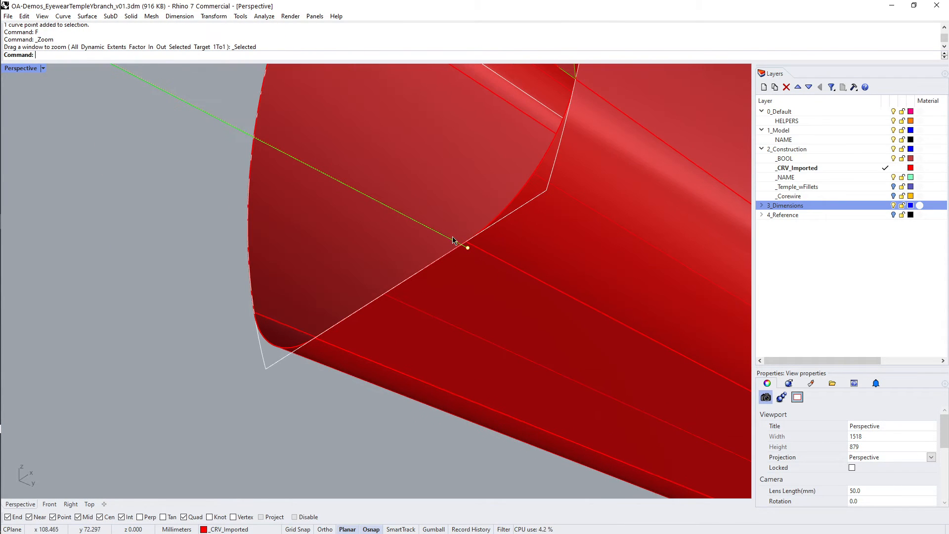
text(MC)
key(Return)
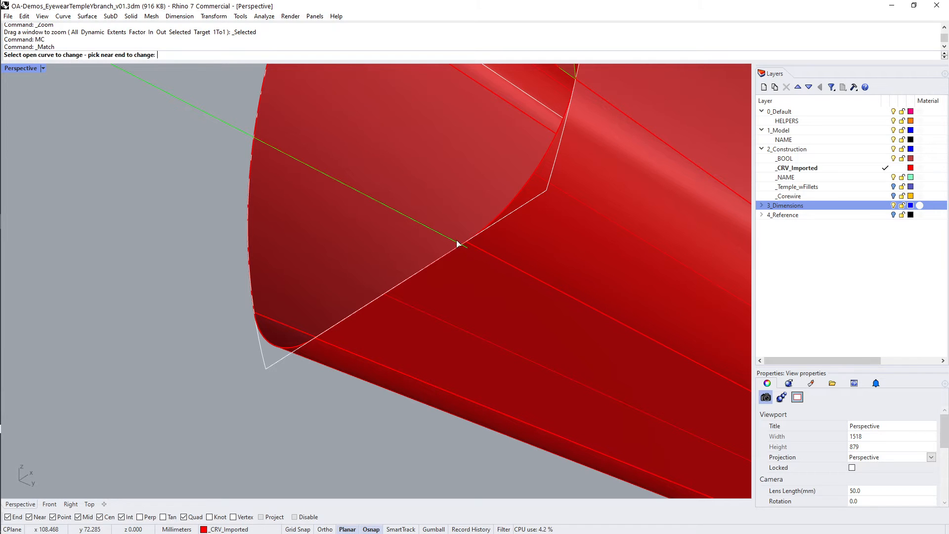
click(456, 244)
click(479, 250)
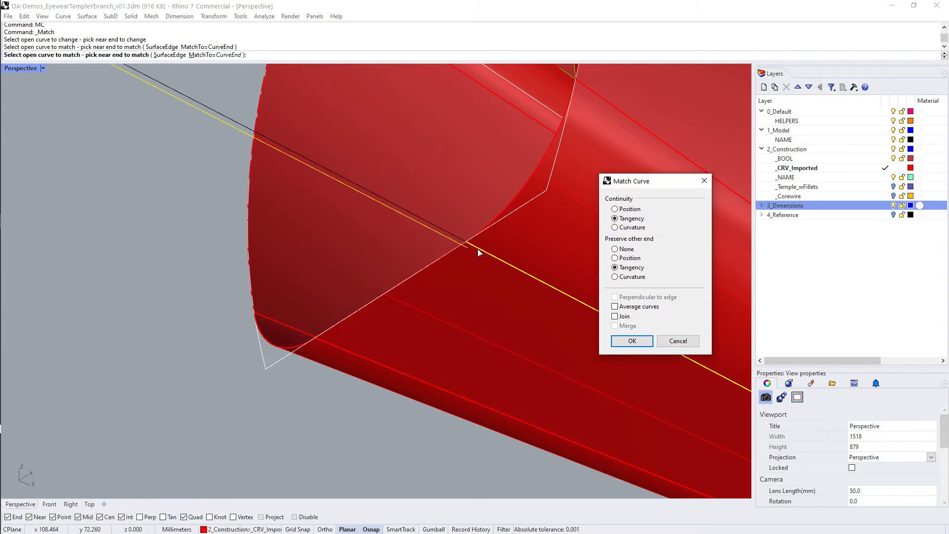
key(Return)
Match the branch-side end of the copied upper green curve to the upper branch's flat-face edge line.
scroll(477, 253, down, 5)
right_drag(476, 253, 484, 183)
scroll(487, 178, up, 6)
key(Return)
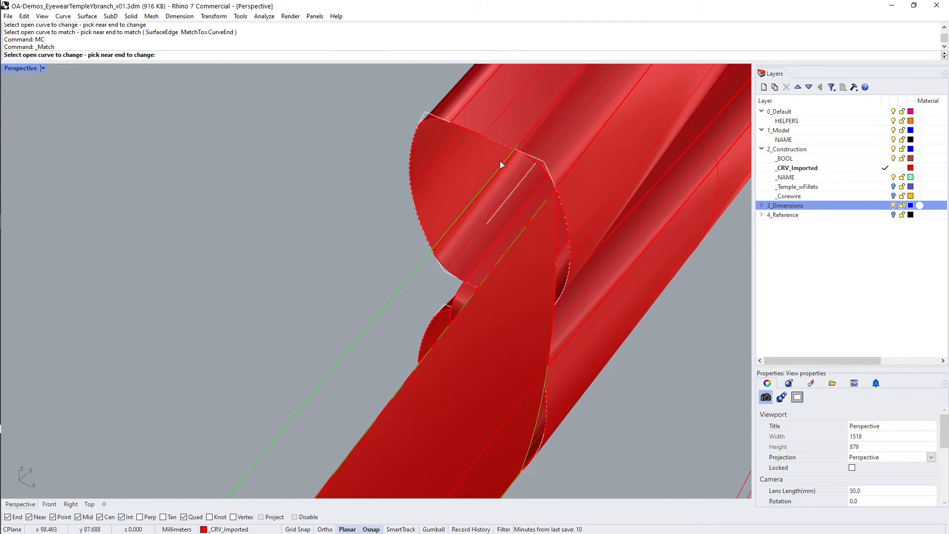
click(508, 163)
scroll(523, 138, up, 2)
click(527, 141)
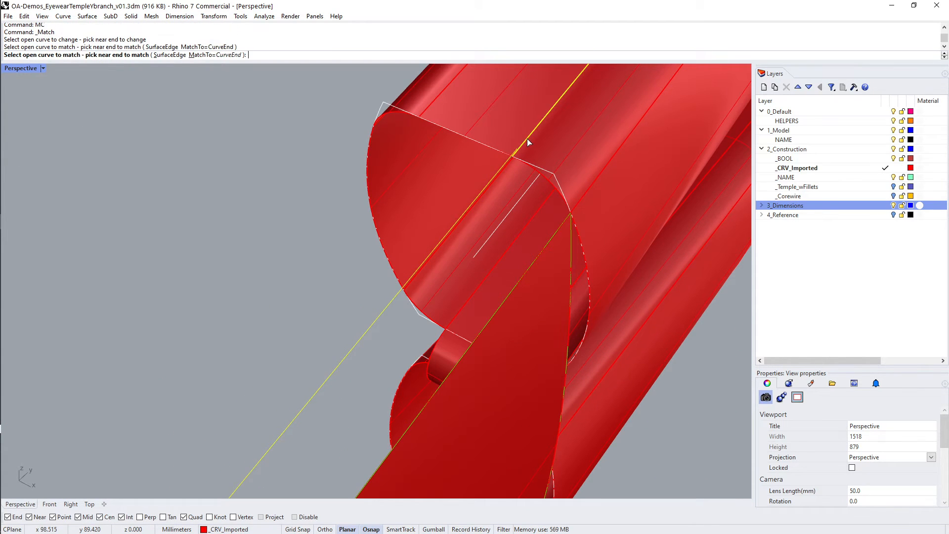
key(Return)
In the Right view, set the large circle's display color to White.
scroll(529, 141, down, 5)
mouse_move(515, 153)
right_down()
mouse_move(451, 154)
mouse_move(503, 153)
right_up()
scroll(410, 209, up, 4)
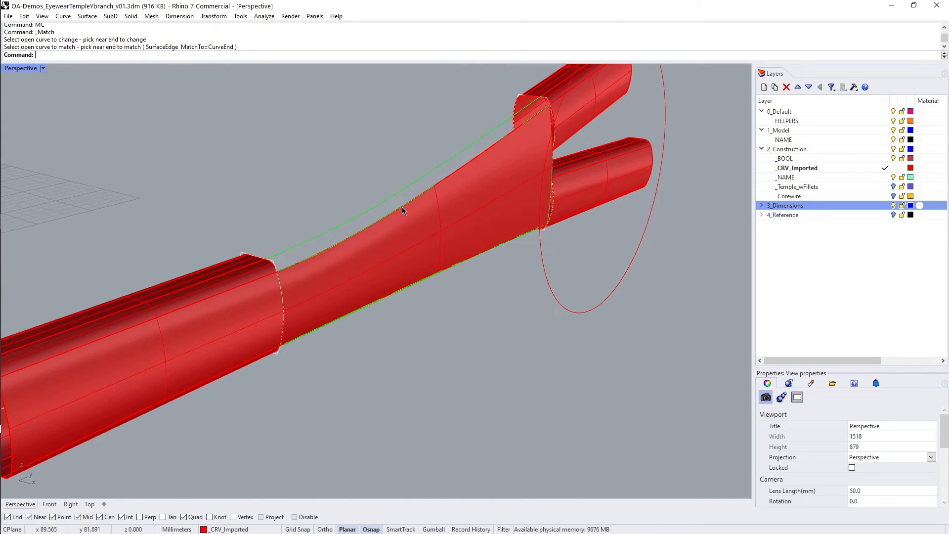
right_drag(402, 208, 320, 197)
text(rr)
key(space)
right_drag(398, 89, 394, 171)
click(388, 148)
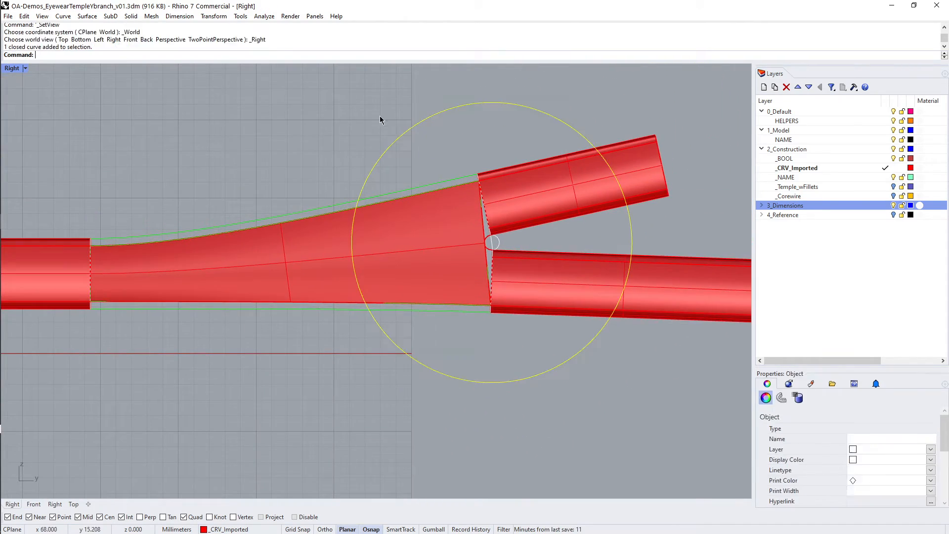
click(864, 459)
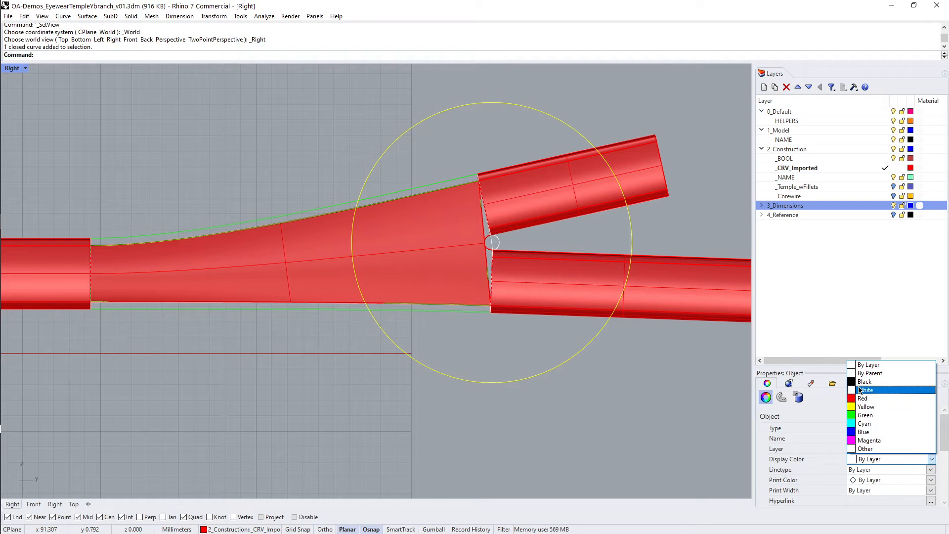
click(874, 392)
Duplicate the short line across the small circle in place and rotate the copy 90 degrees about its midpoint.
click(581, 240)
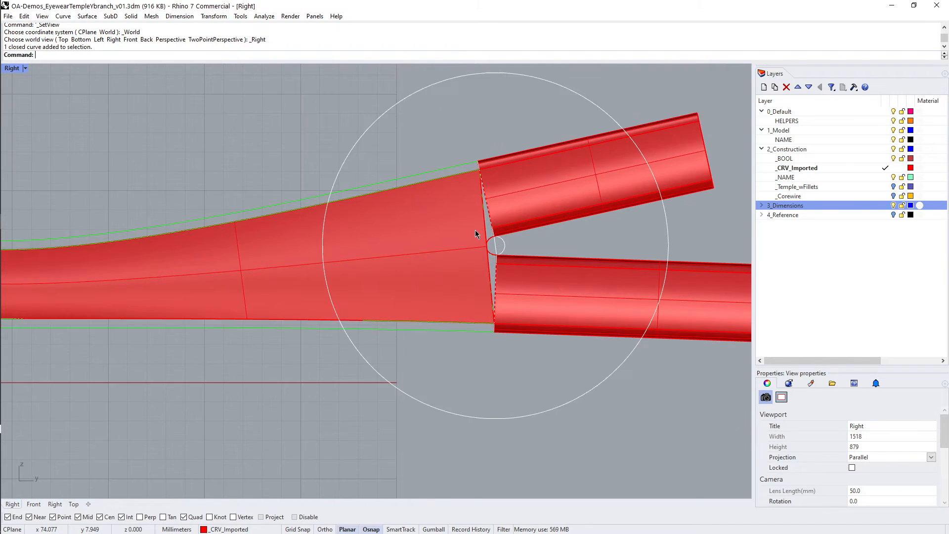
scroll(488, 244, up, 5)
click(506, 247)
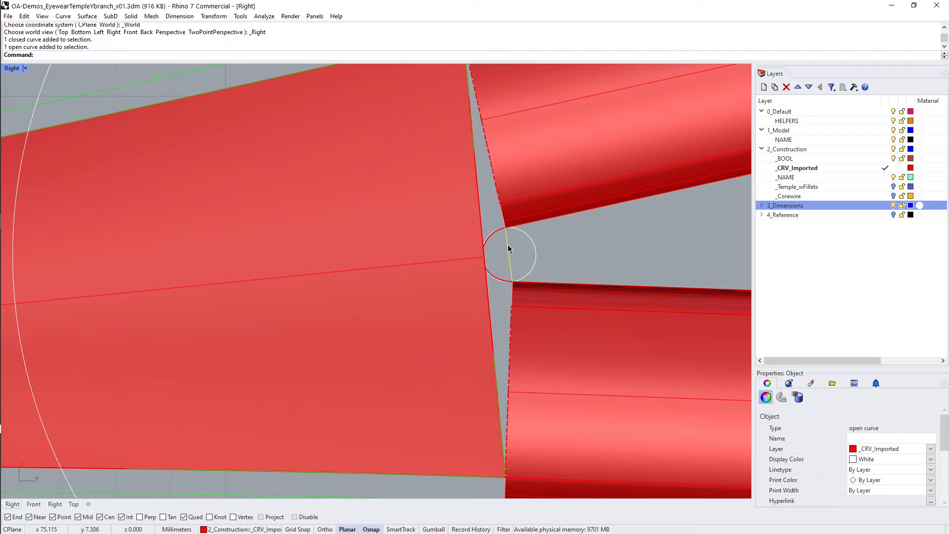
scroll(509, 250, down, 3)
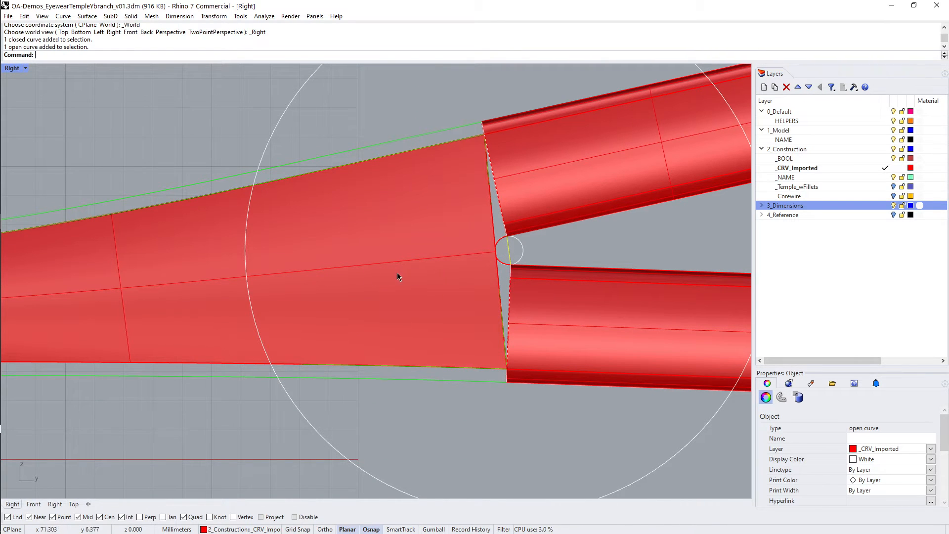
scroll(487, 283, up, 5)
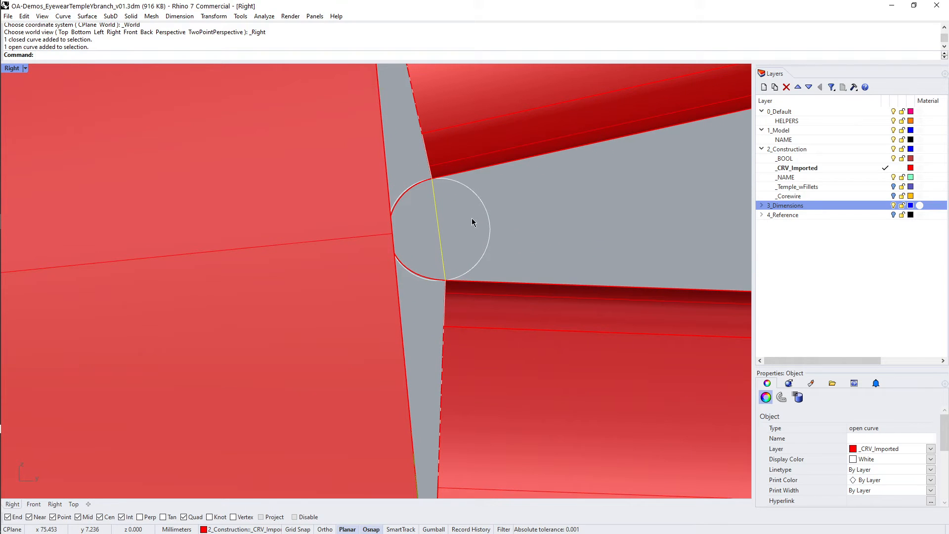
key(ctrl+c)
key(ctrl+v)
text(R)
key(Return)
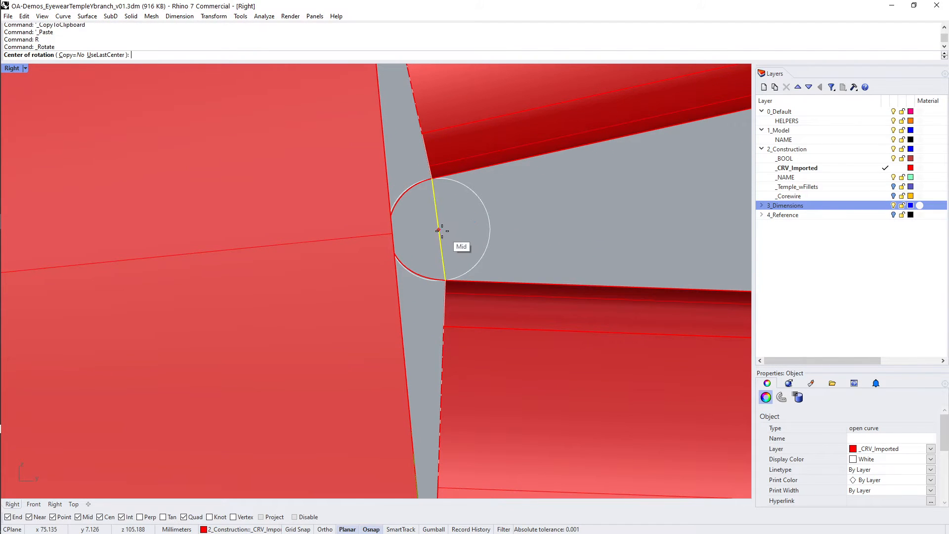
click(439, 231)
text(909> ( Copy=No ):)
key(Return)
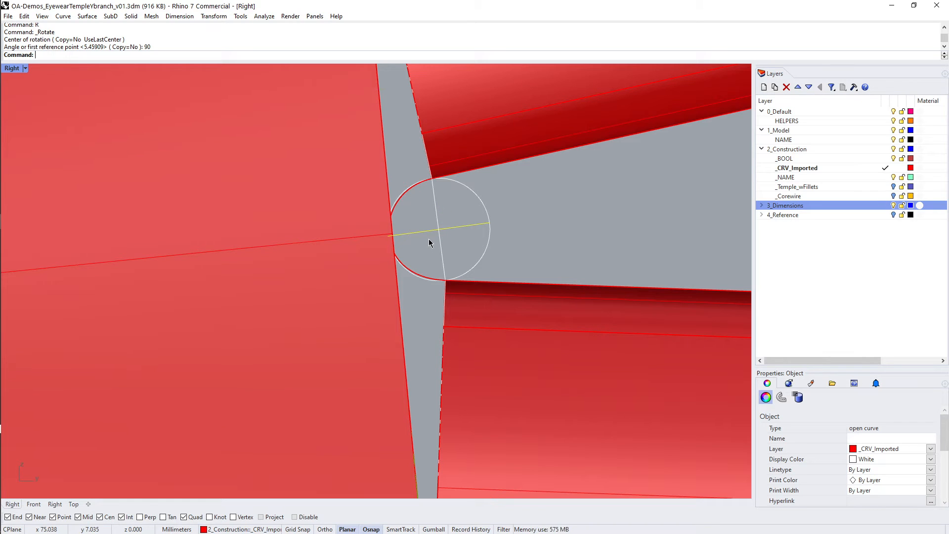
Switch the Right view to wireframe display and clear the selection.
scroll(431, 233, down, 4)
text(W)
key(Return)
right_drag(469, 220, 522, 231)
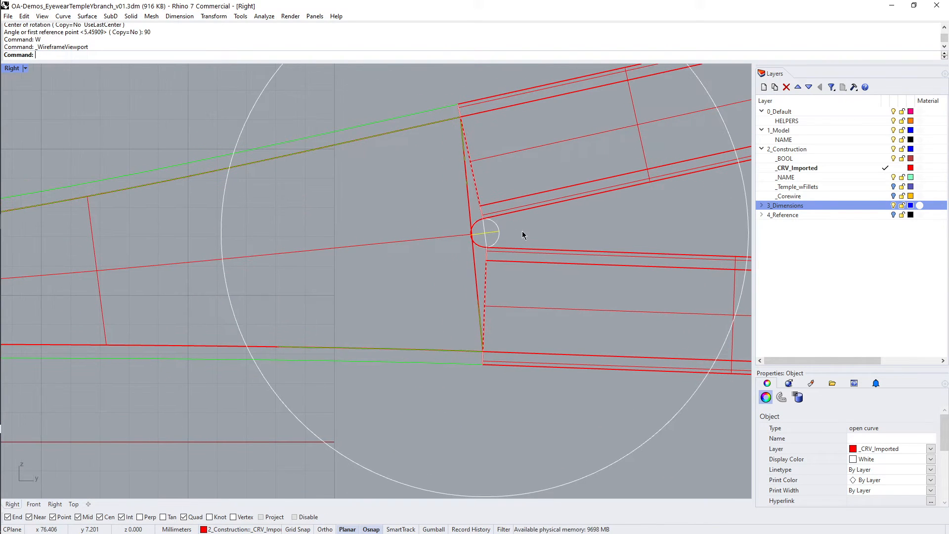
key(Escape)
text(EX)
key(Return)
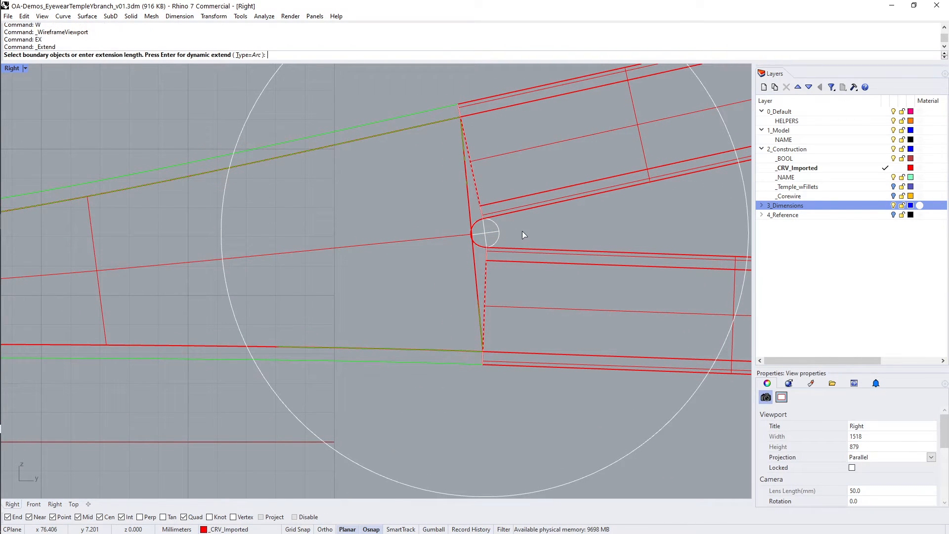
click(223, 206)
scroll(485, 238, up, 5)
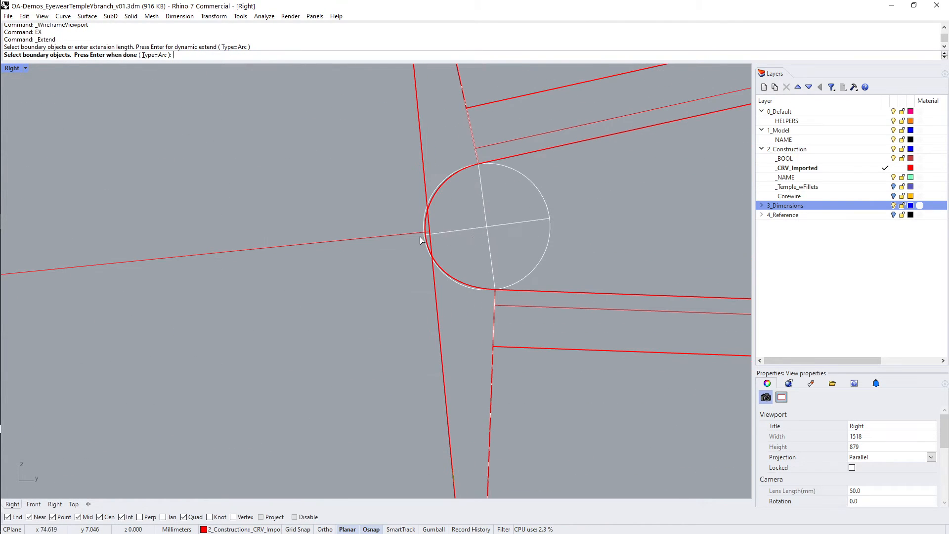
click(441, 236)
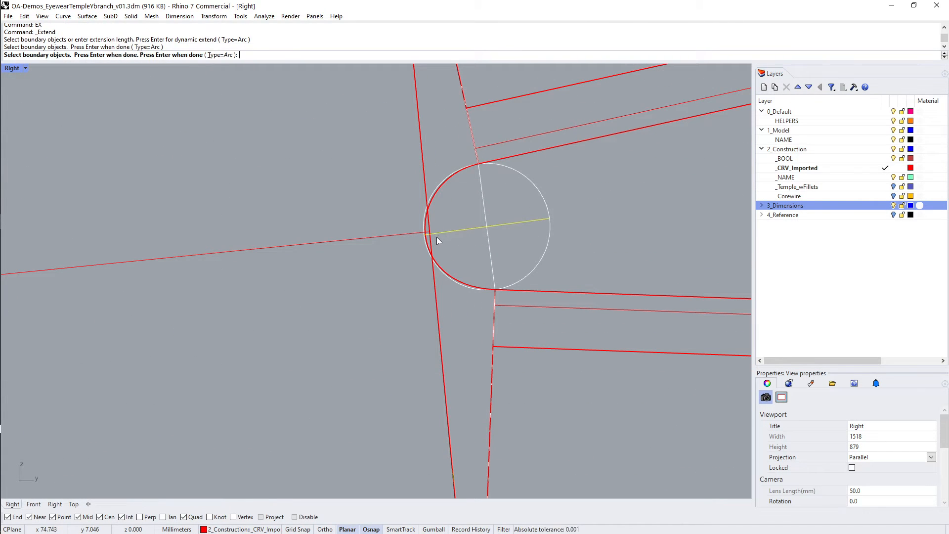
key(Escape)
Extend the stem-side end of the rotated line to the large circle, using the circle as the boundary.
text(EX)
key(Return)
scroll(436, 236, down, 5)
drag(130, 215, 129, 217)
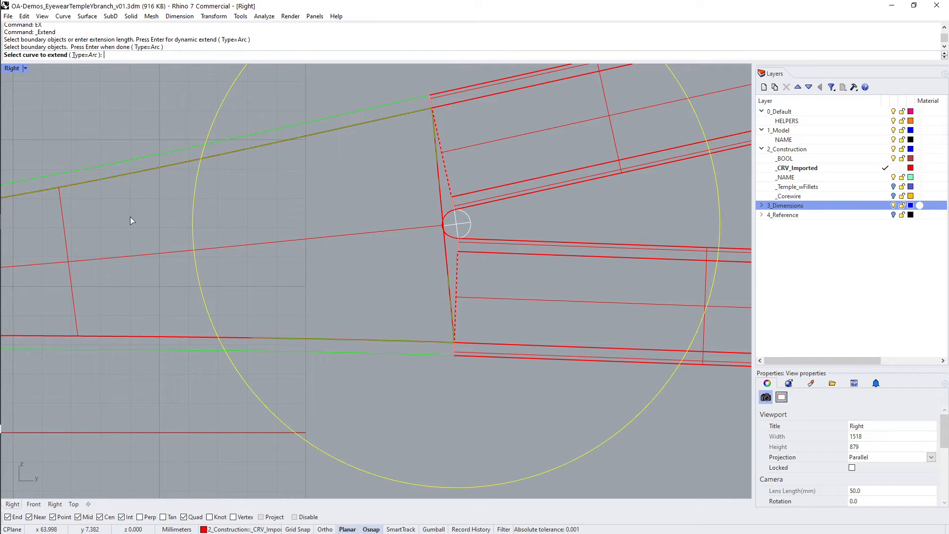
key(Return)
scroll(400, 222, up, 5)
click(348, 211)
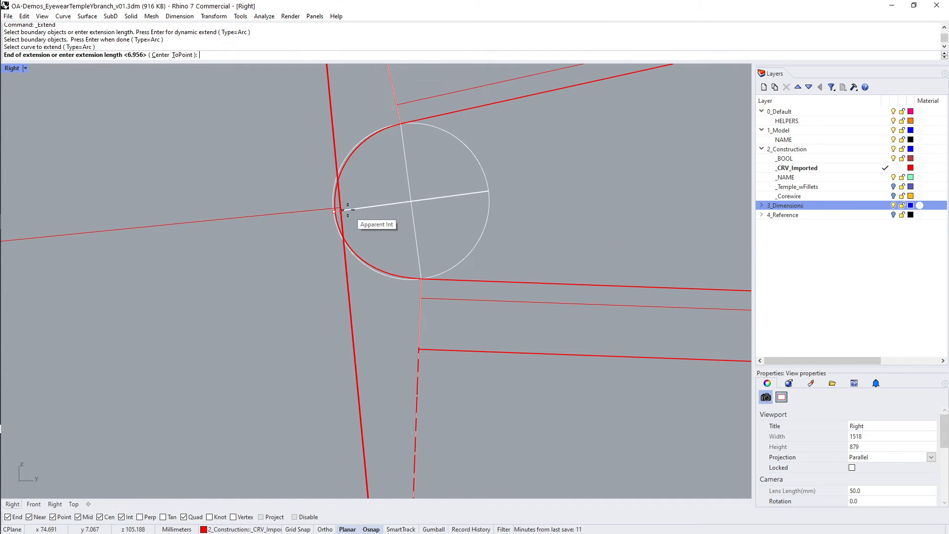
scroll(279, 242, down, 5)
scroll(336, 230, up, 8)
scroll(408, 228, down, 2)
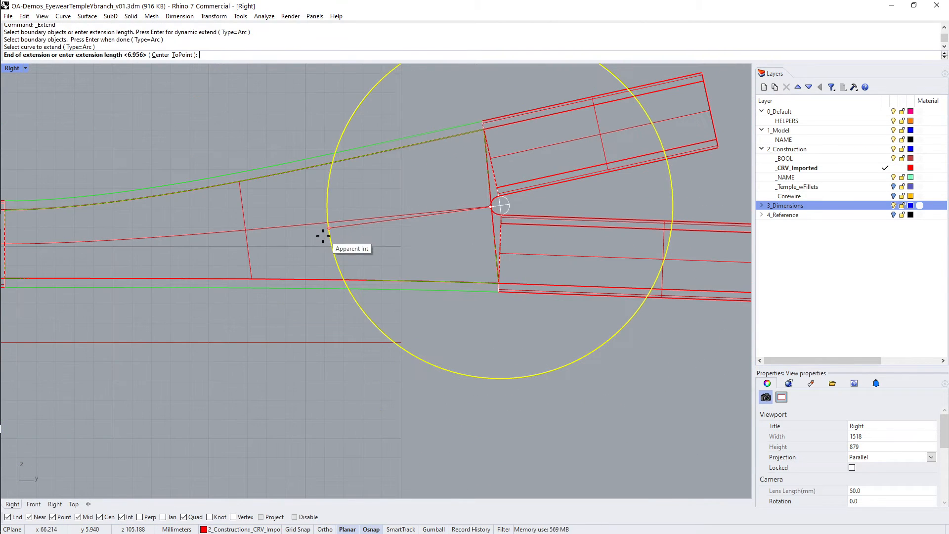
click(326, 229)
key(Return)
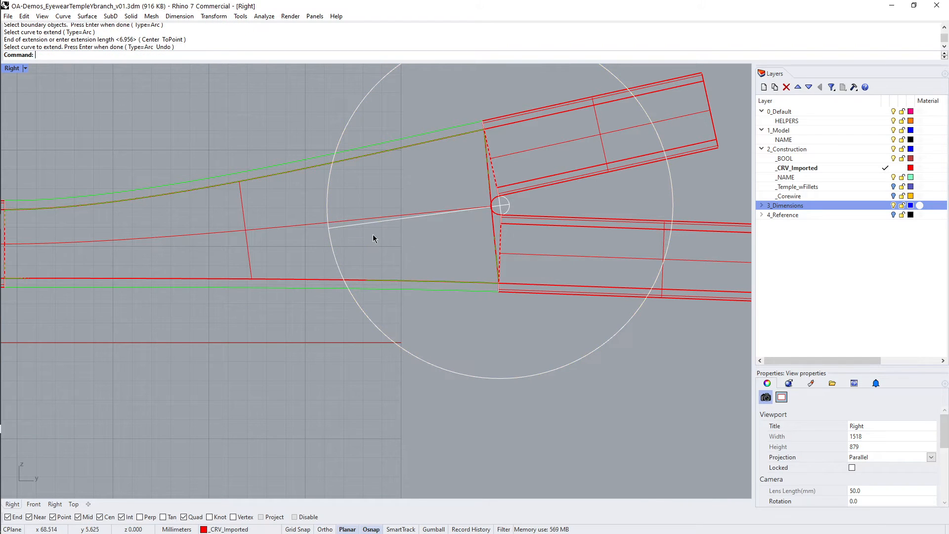
Copy the original short line from its midpoint to the extended line's end on the large circle.
scroll(484, 237, up, 8)
click(475, 243)
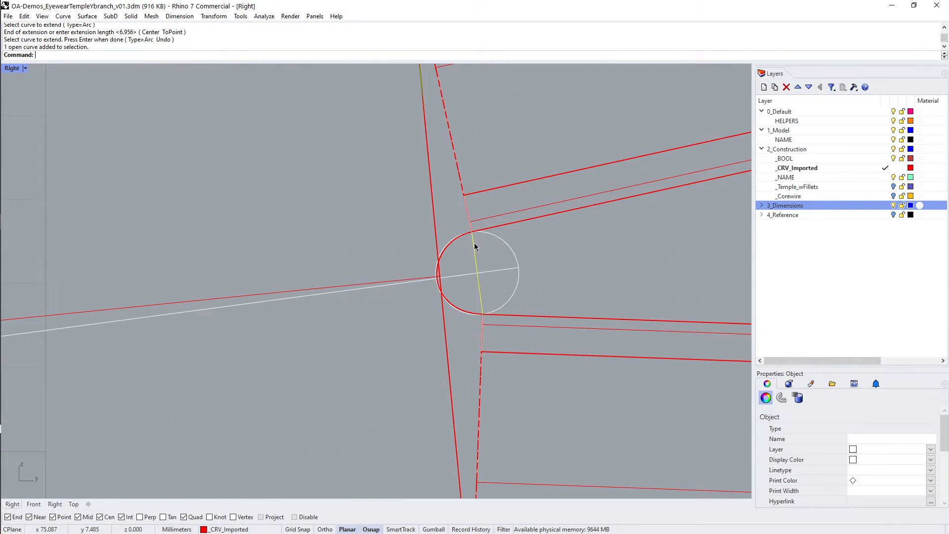
text(Y)
key(Return)
click(474, 271)
scroll(475, 272, down, 3)
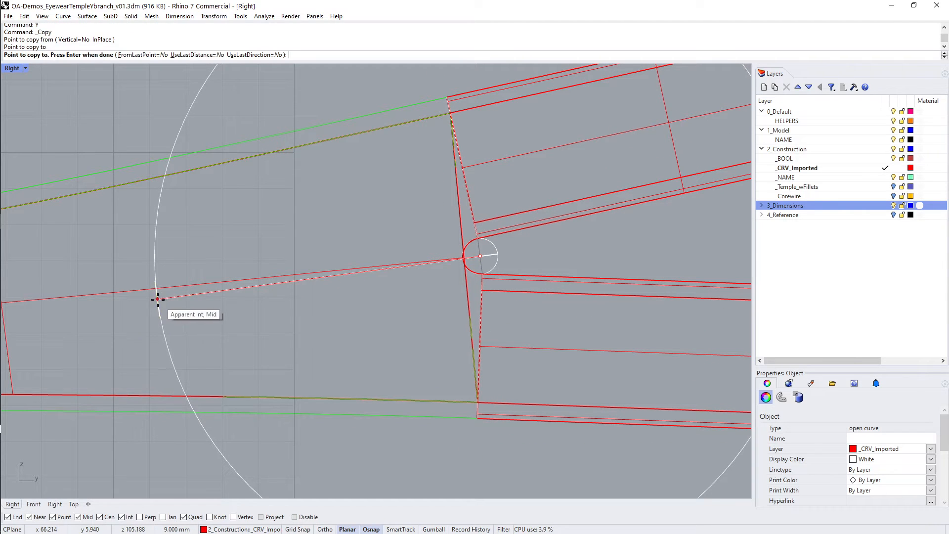
key(Return)
Scale the copied short line in one direction about its midpoint so it reaches past both green blend curves.
click(158, 315)
key(Return)
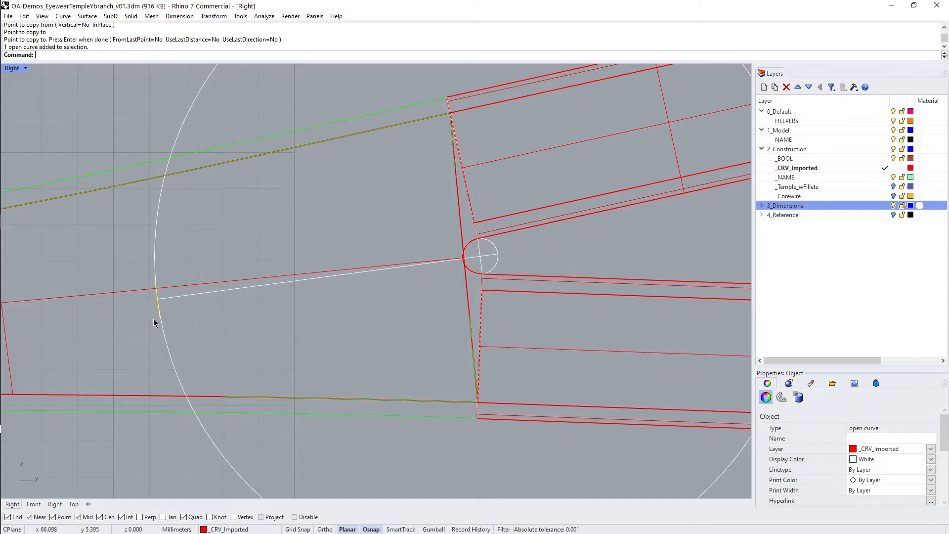
text(E)
key(Return)
click(153, 302)
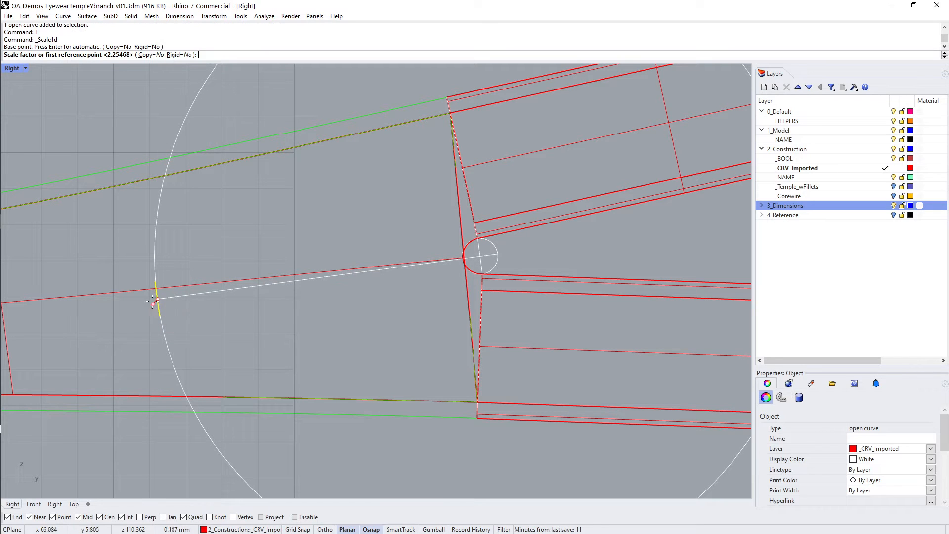
click(155, 280)
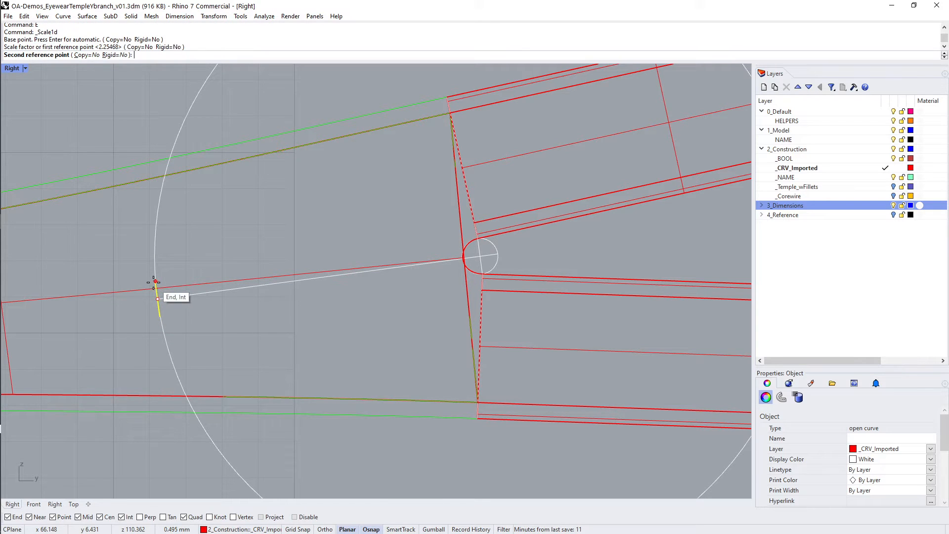
click(131, 100)
Return the Right view to shaded display and examine the surface edge around the small circle between the branches.
scroll(186, 164, down, 6)
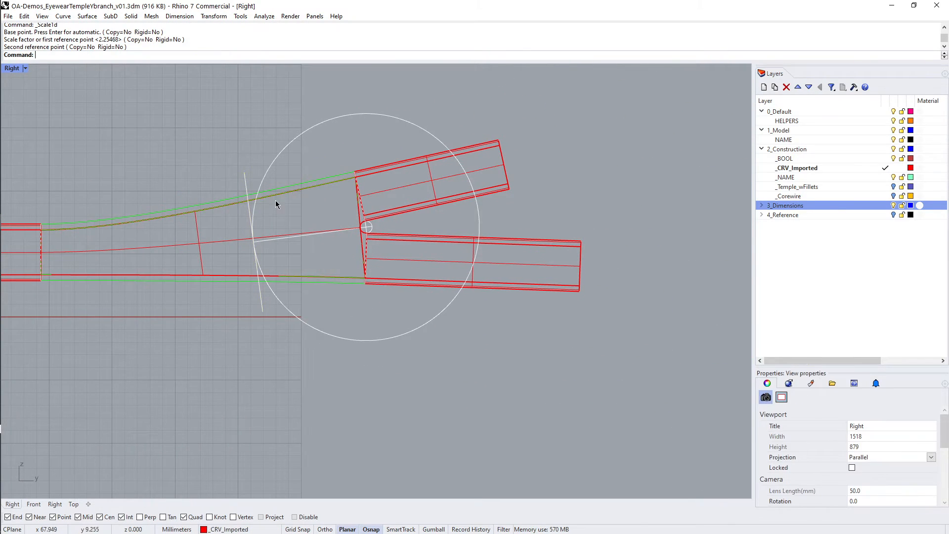
scroll(276, 203, up, 4)
text(v)
key(Return)
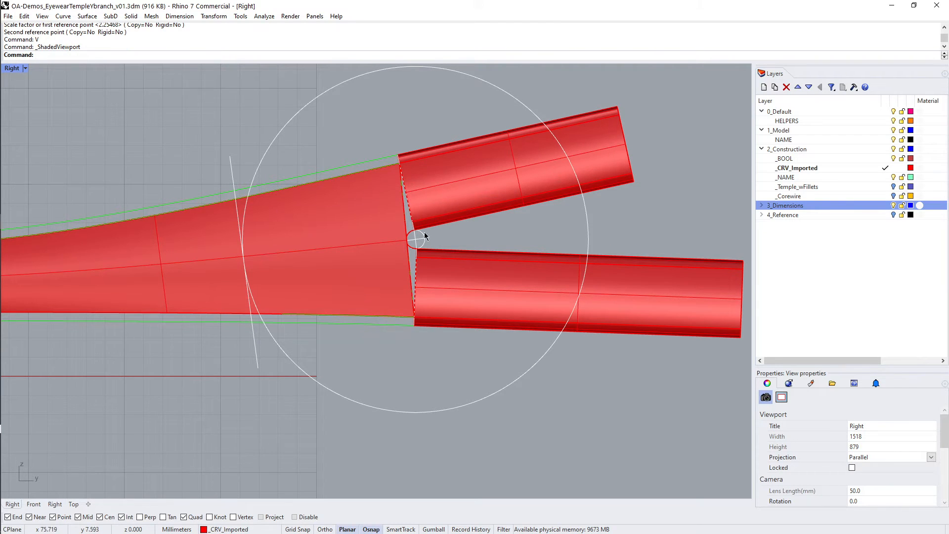
scroll(403, 229, up, 10)
scroll(447, 168, down, 10)
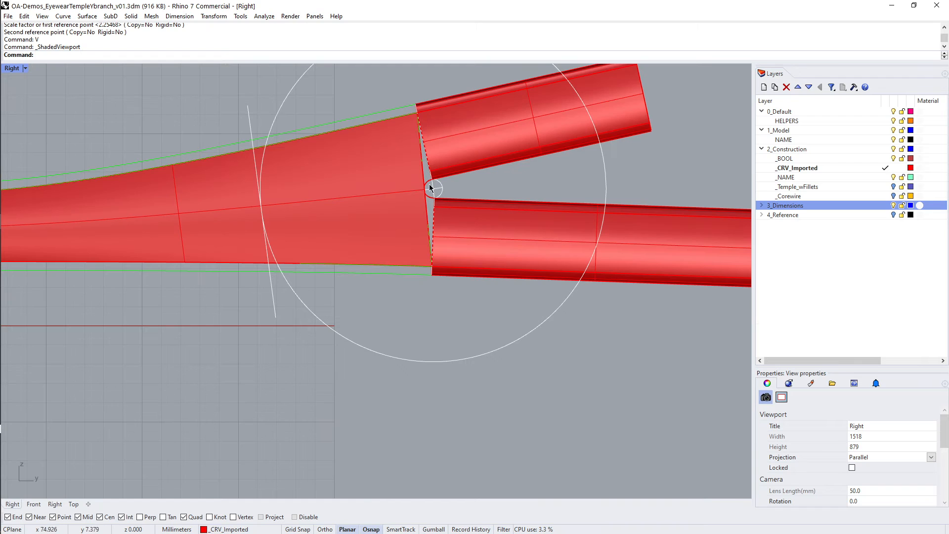
scroll(430, 187, up, 12)
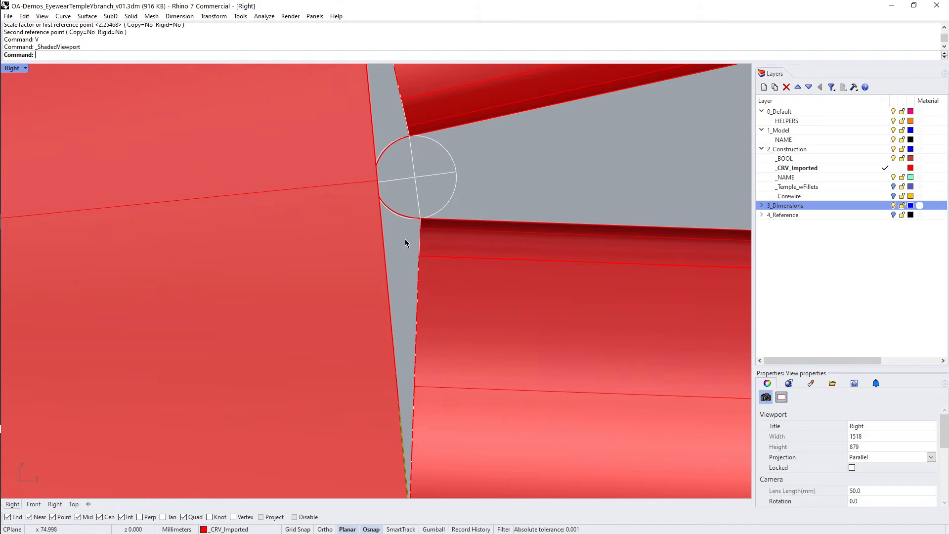
scroll(422, 199, down, 10)
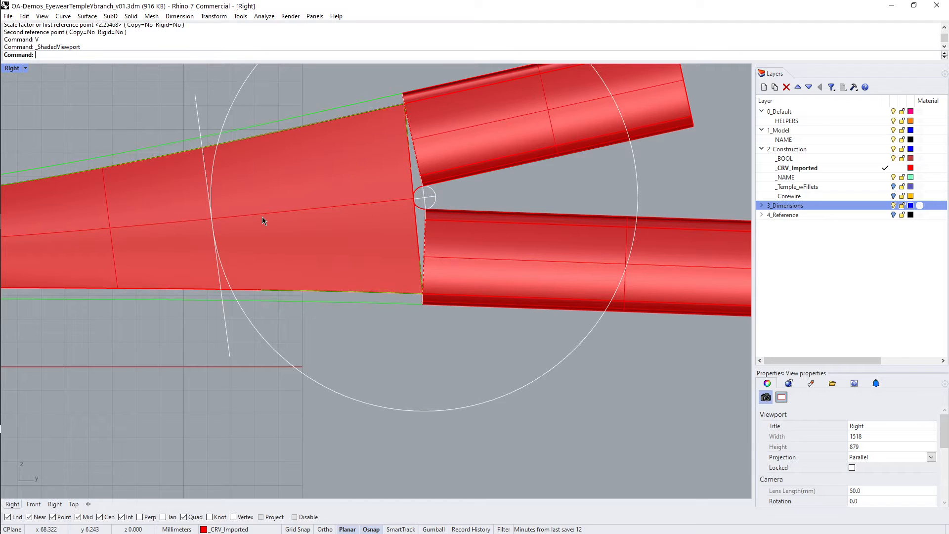
Trim the stem's swept surface with the scaled construction line, removing the portion on the branch side.
right_drag(262, 217, 350, 265)
click(286, 152)
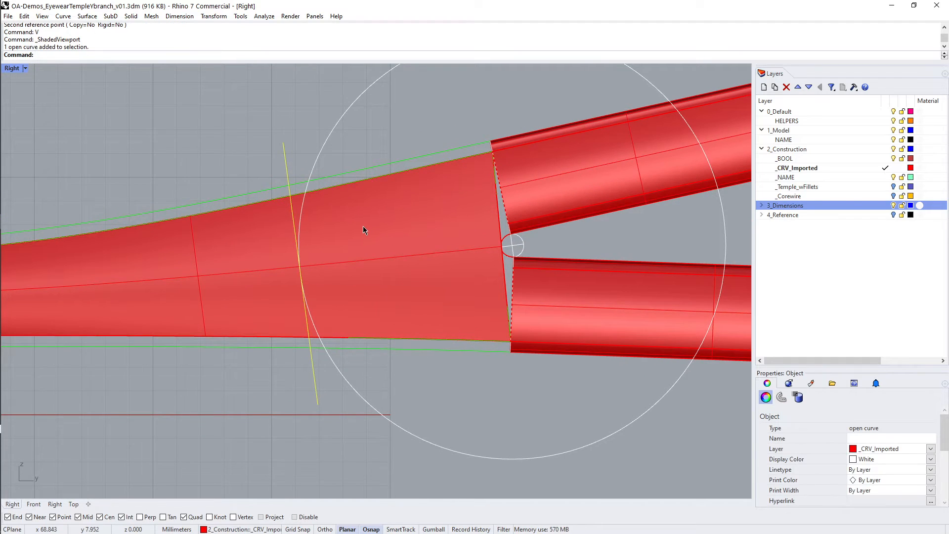
key(ctrl+t)
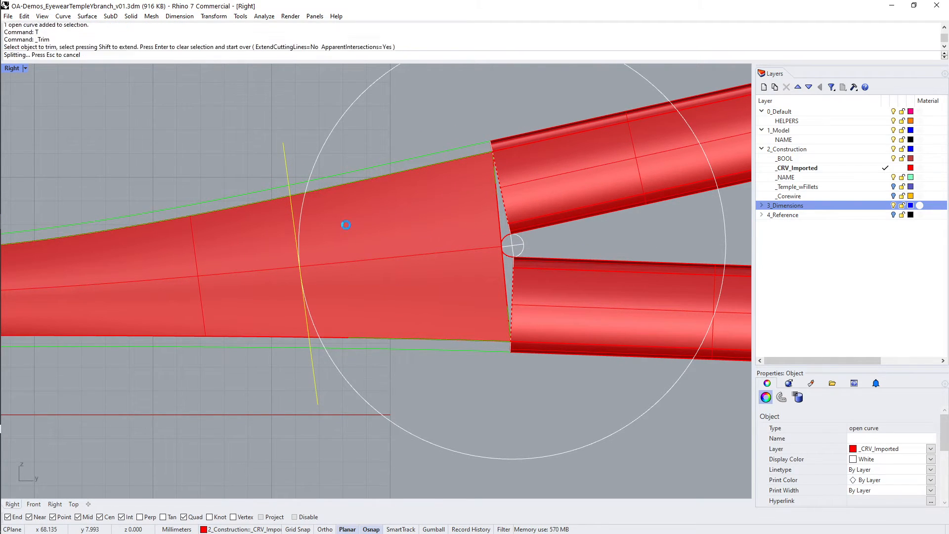
click(346, 226)
key(Return)
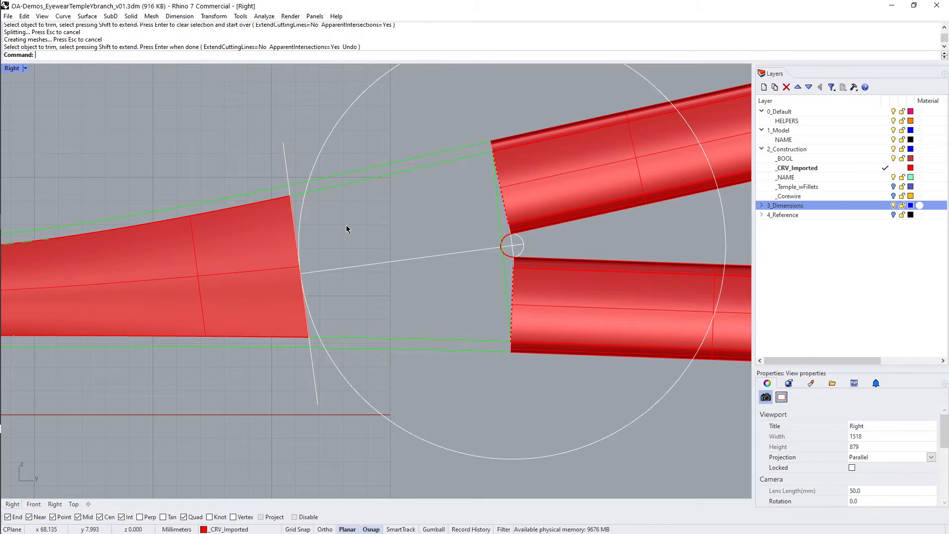
Extract a U-direction isocurve from the trimmed stem surface, slightly above its middle isocurve.
right_drag(346, 225, 379, 197)
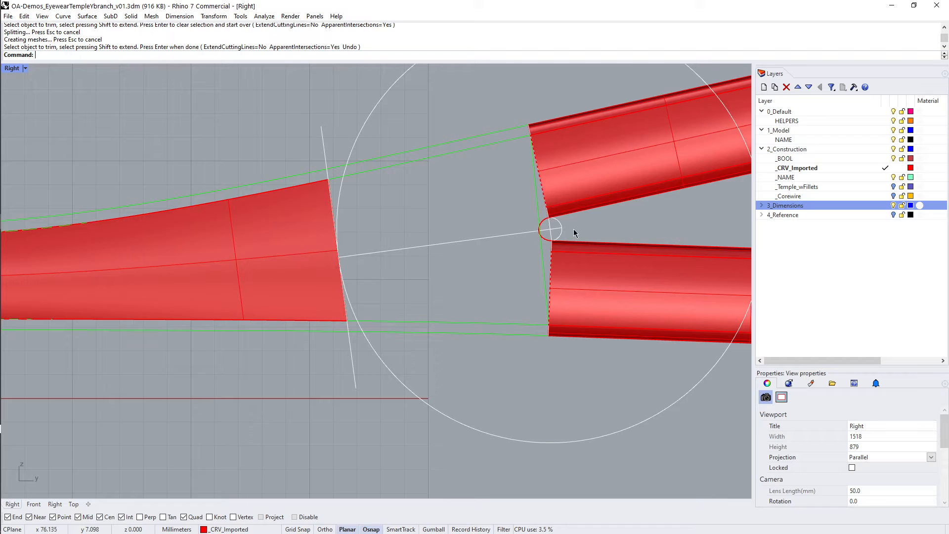
scroll(566, 220, up, 5)
scroll(561, 215, down, 3)
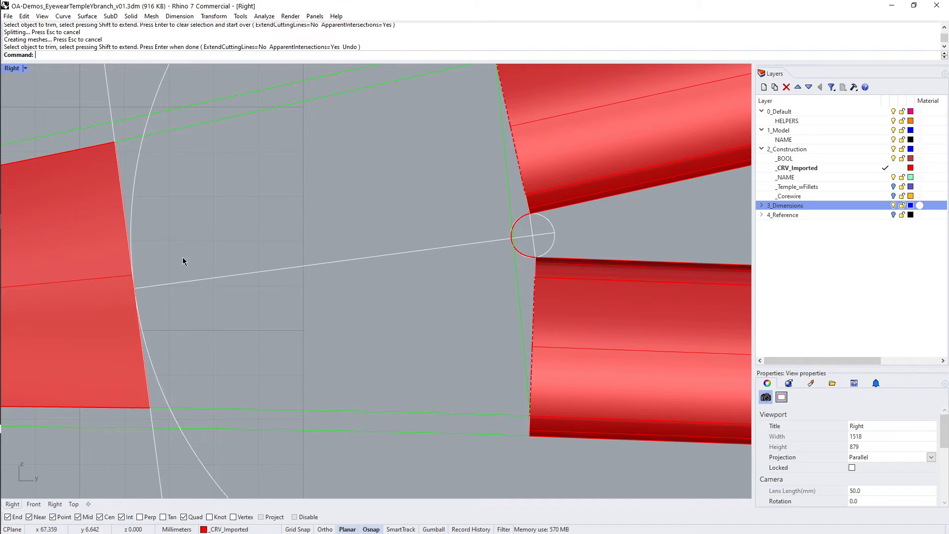
right_drag(179, 259, 294, 236)
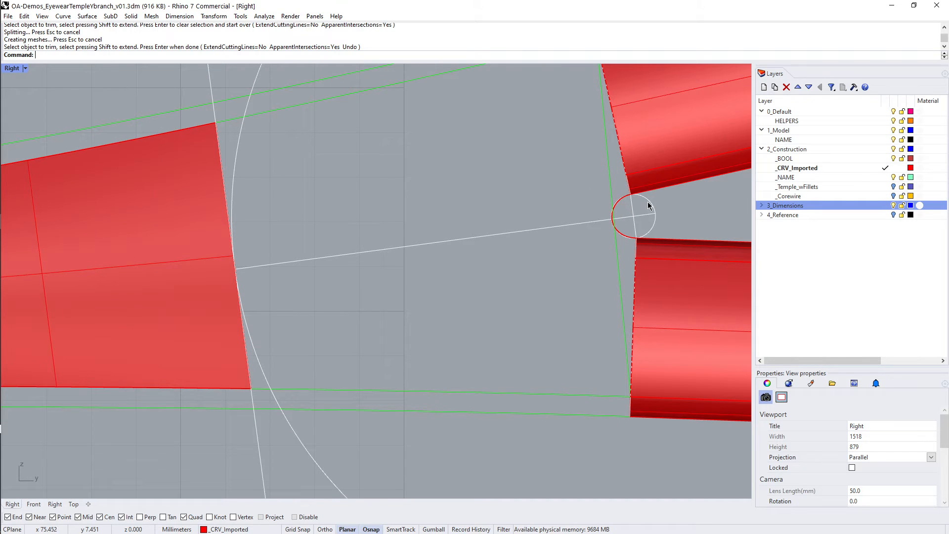
text(I)
key(Return)
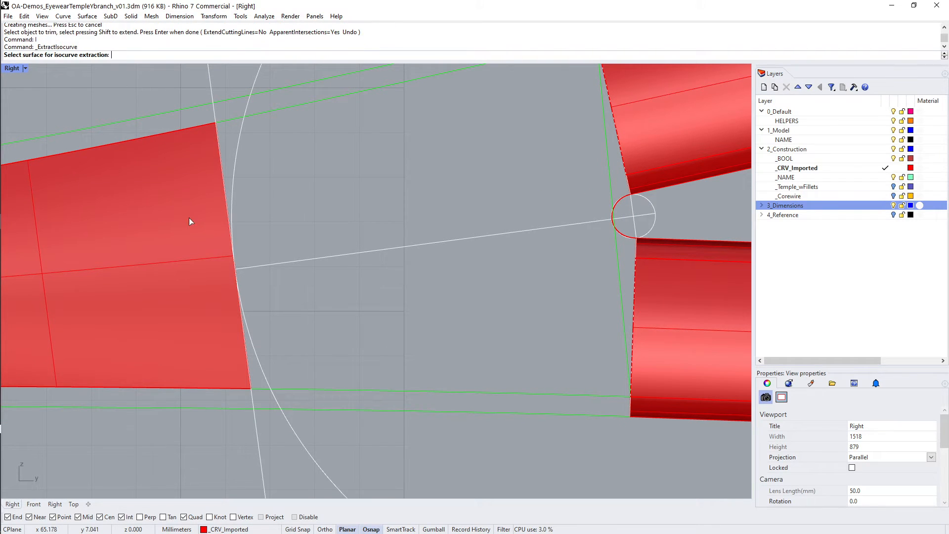
click(191, 233)
text(t)
key(Return)
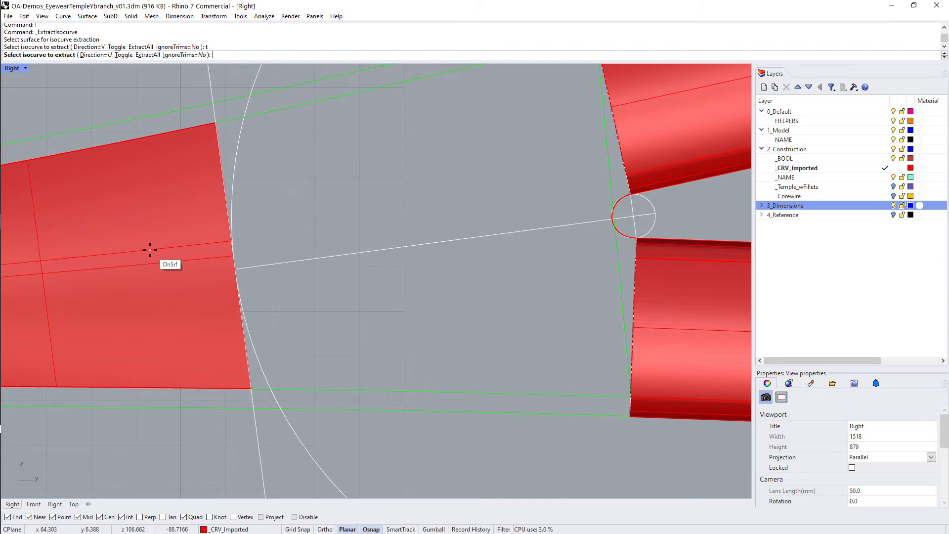
click(179, 245)
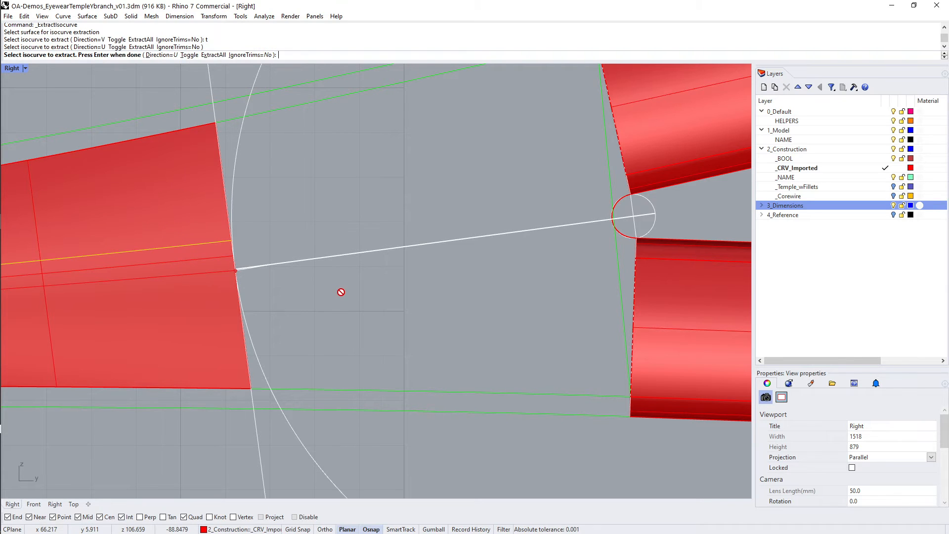
key(Return)
key(Escape)
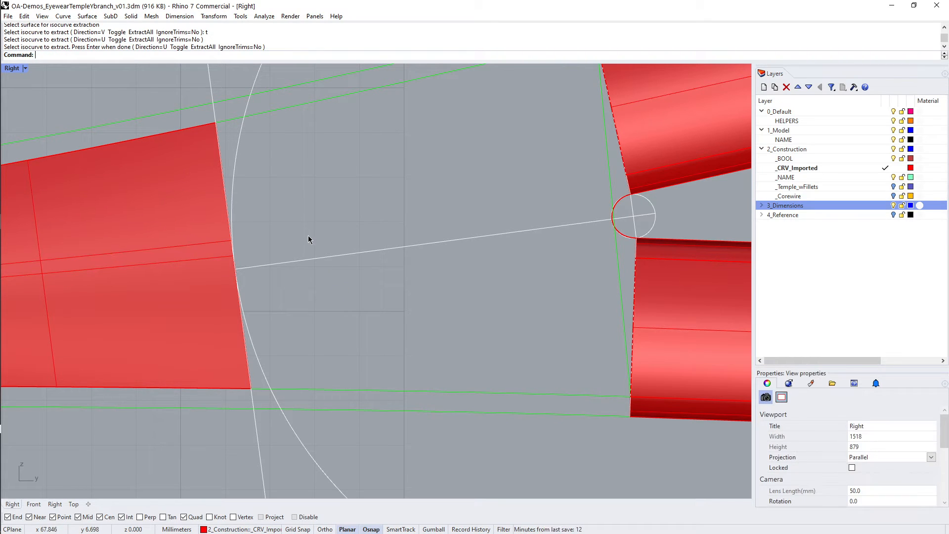
Blend the extracted isocurve's end to the curve near the upper branch's inner edge, with tangency at both ends.
text(BCC)
key(Return)
click(213, 245)
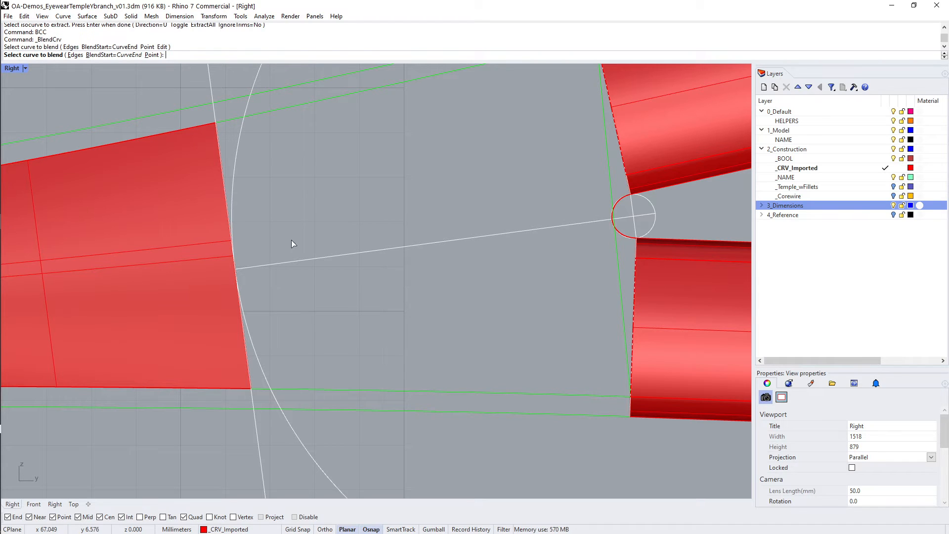
click(644, 174)
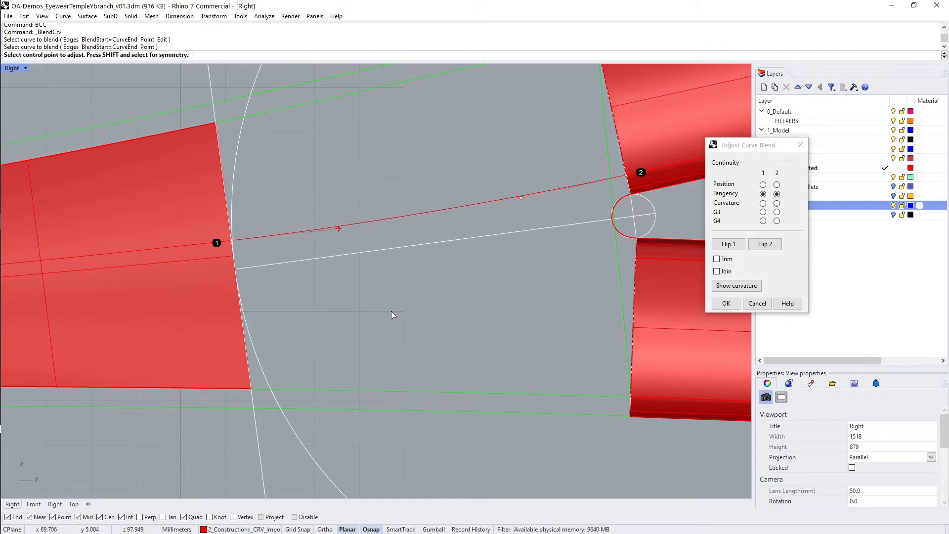
scroll(392, 313, down, 5)
scroll(393, 303, up, 4)
right_drag(392, 303, 296, 311)
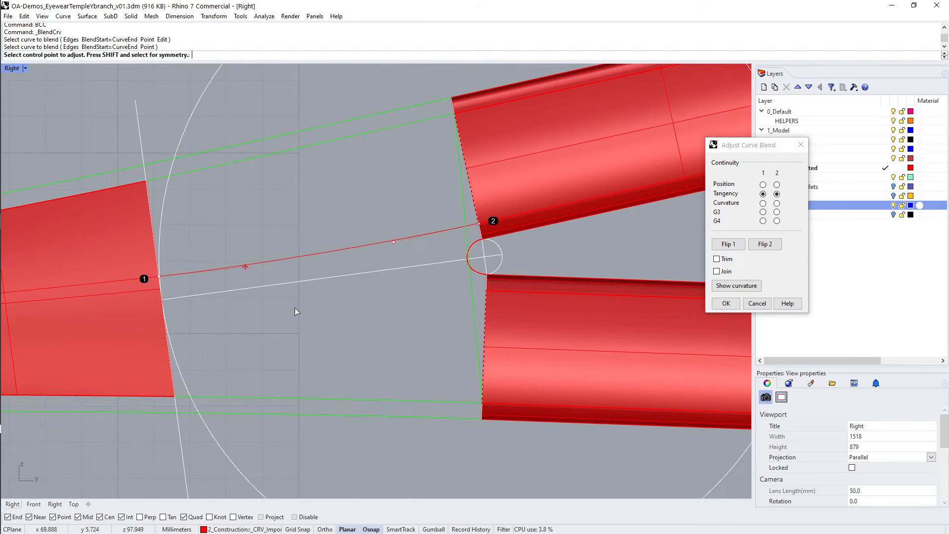
right_click(294, 308)
Draw a circle centered on the middle isocurve's end at the trimmed edge, passing through the upper blend curve's start.
scroll(164, 271, up, 7)
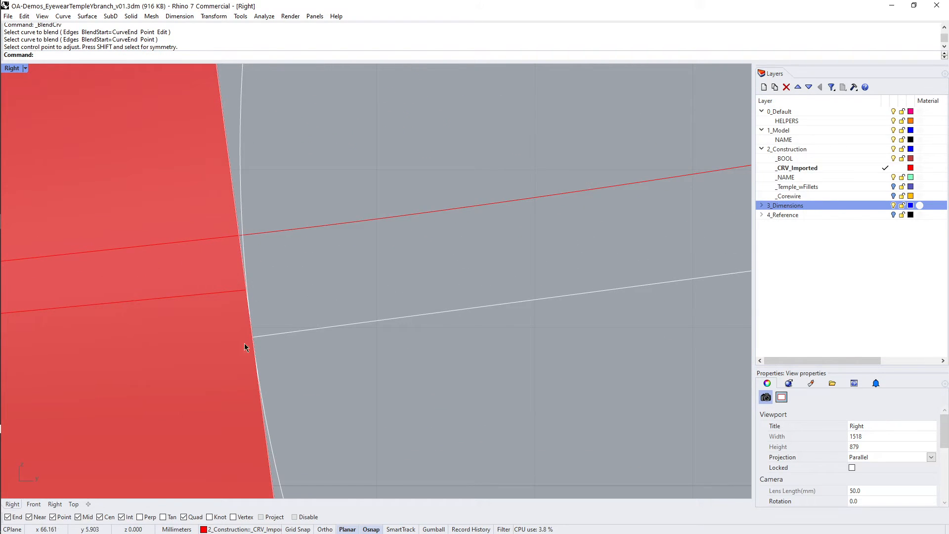
text(c)
key(Return)
click(246, 289)
scroll(236, 264, up, 8)
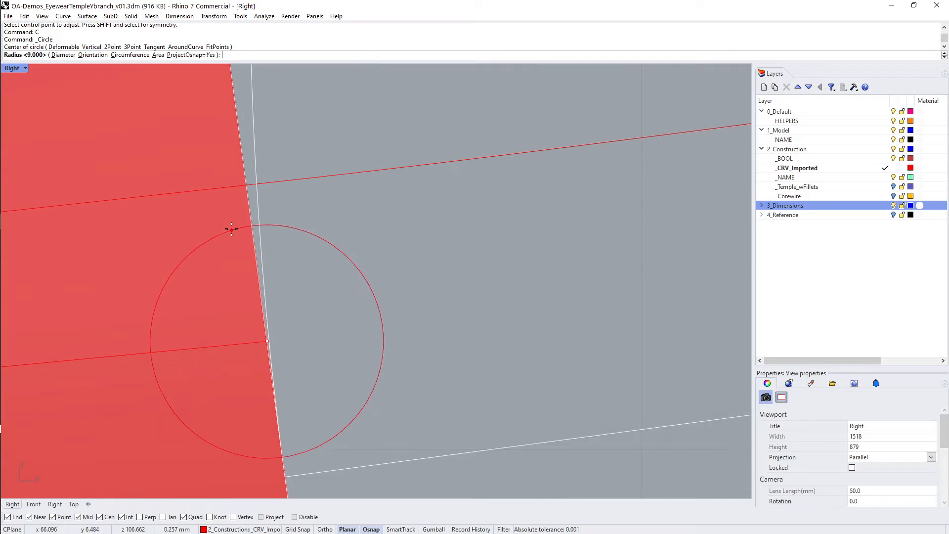
click(240, 195)
scroll(247, 197, down, 6)
scroll(253, 197, down, 2)
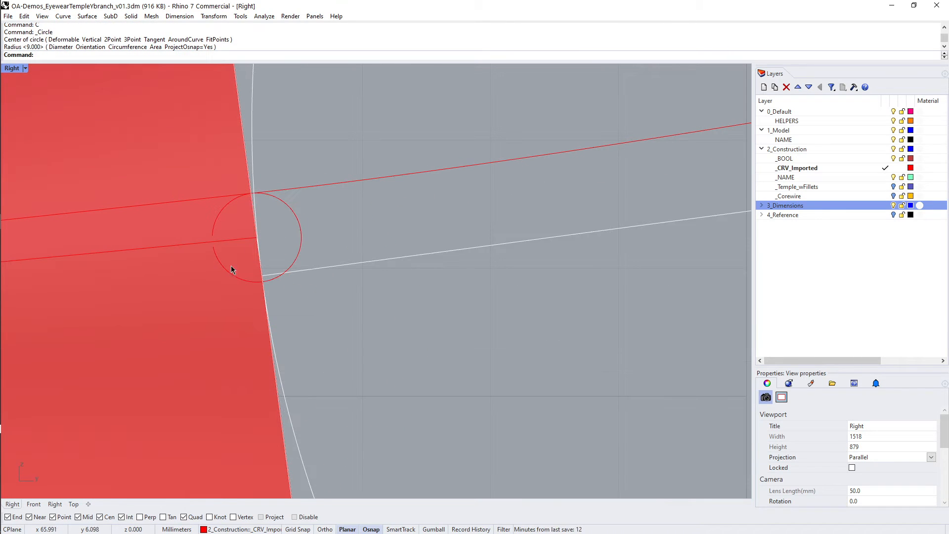
Extract a second U-direction isocurve from the stem surface where the new circle's lower side crosses the trimmed edge.
text(I)
key(Return)
click(218, 321)
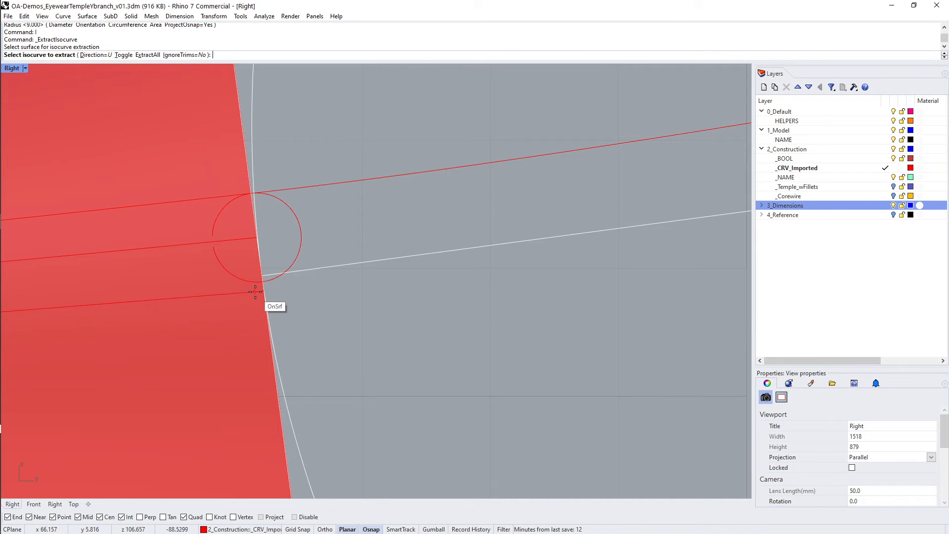
scroll(261, 297, up, 5)
scroll(280, 259, down, 1)
click(282, 260)
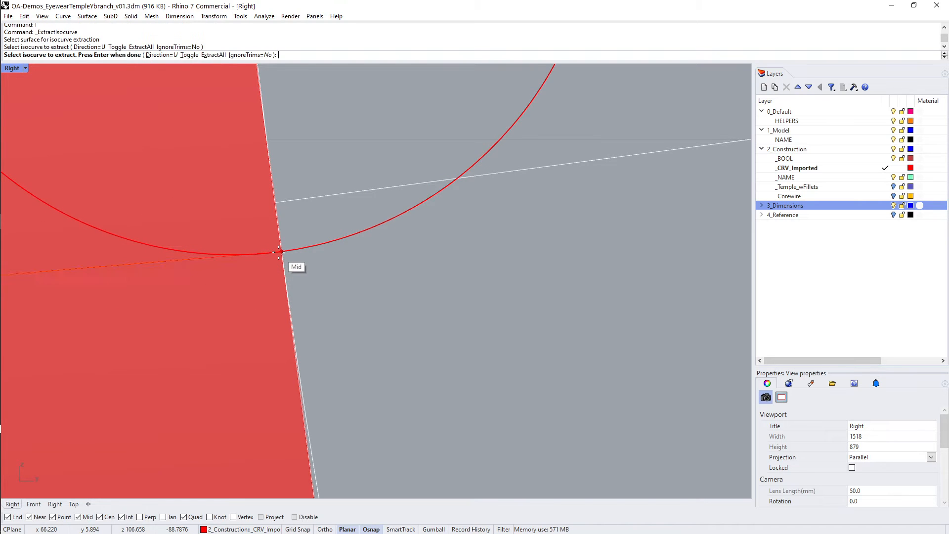
key(Return)
scroll(292, 269, down, 8)
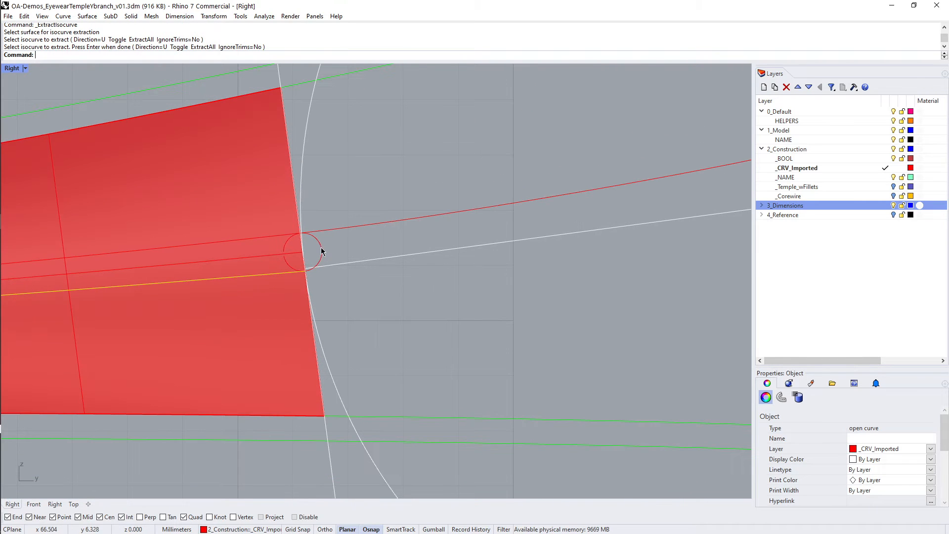
click(322, 250)
key(Escape)
Blend the lower extracted isocurve's end to the curve near the lower branch's inner edge.
scroll(348, 218, down, 4)
text(BCC)
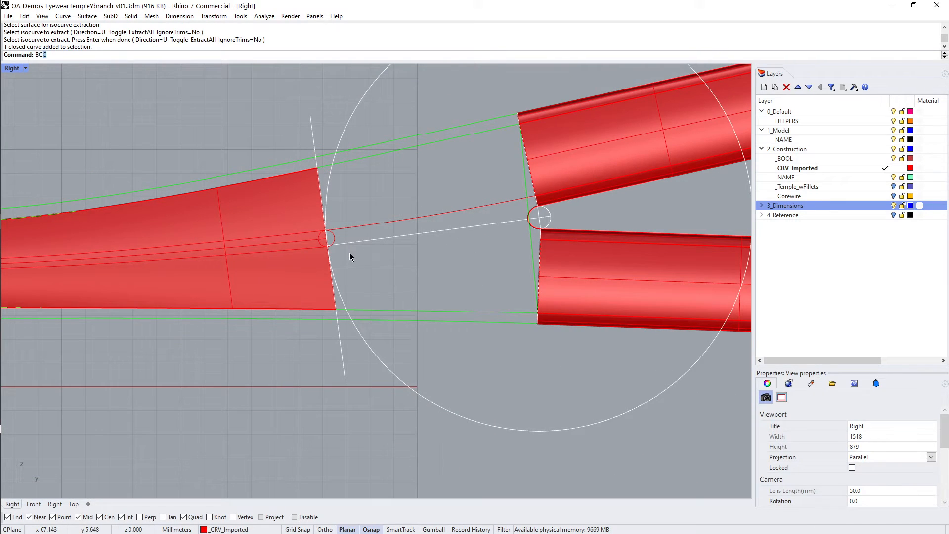
key(Return)
click(319, 251)
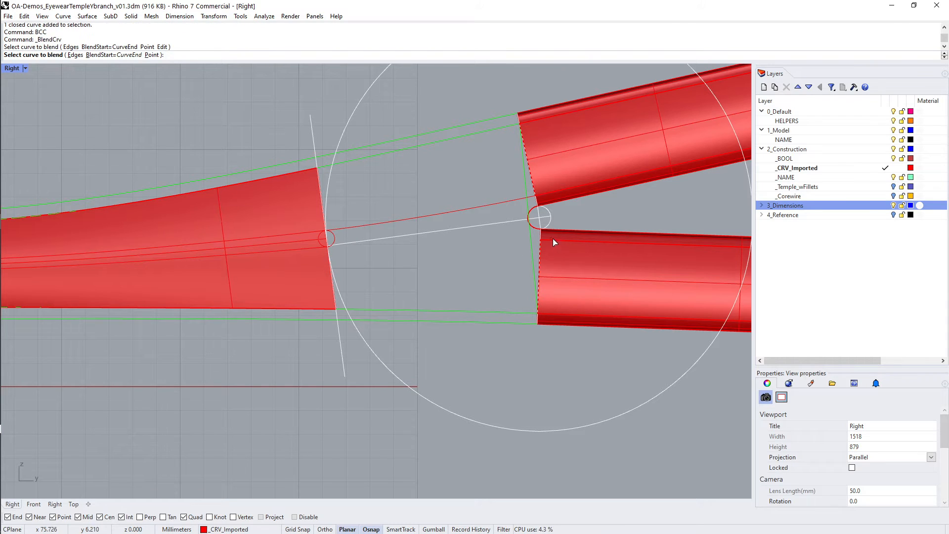
click(553, 238)
key(Return)
right_drag(480, 258, 423, 275)
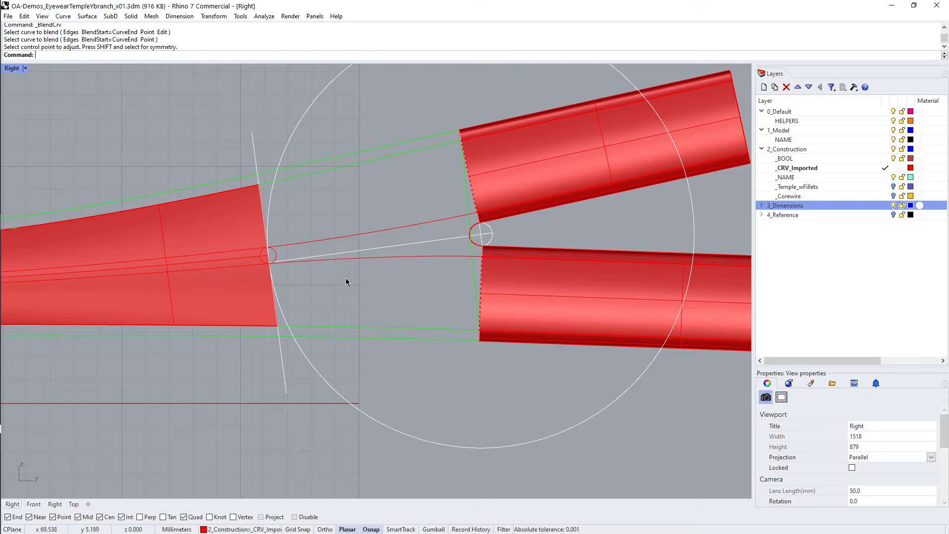
In the Perspective view, set the display color of the two new inner blend curves to Green.
text(PP)
key(Return)
right_drag(403, 296, 390, 303)
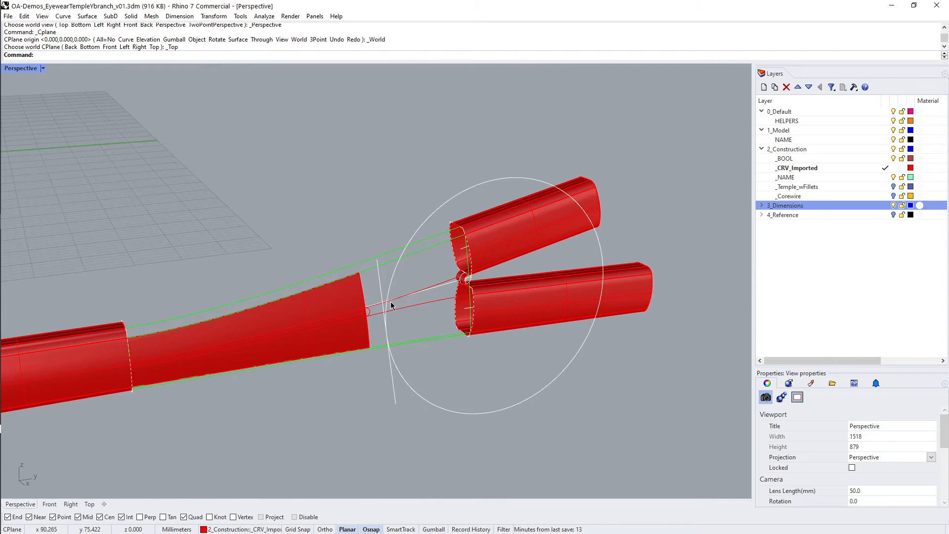
scroll(395, 297, up, 5)
right_drag(407, 272, 388, 212)
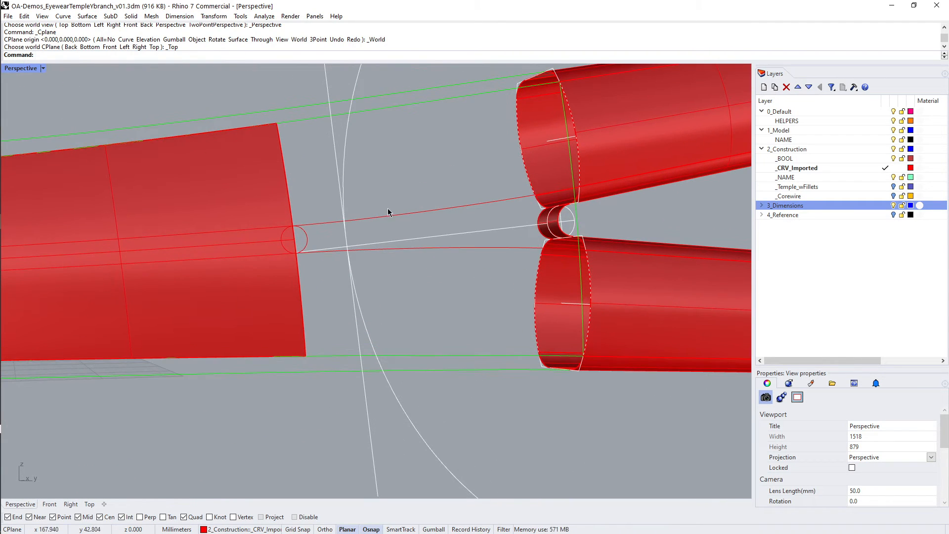
click(385, 215)
shift+click(401, 247)
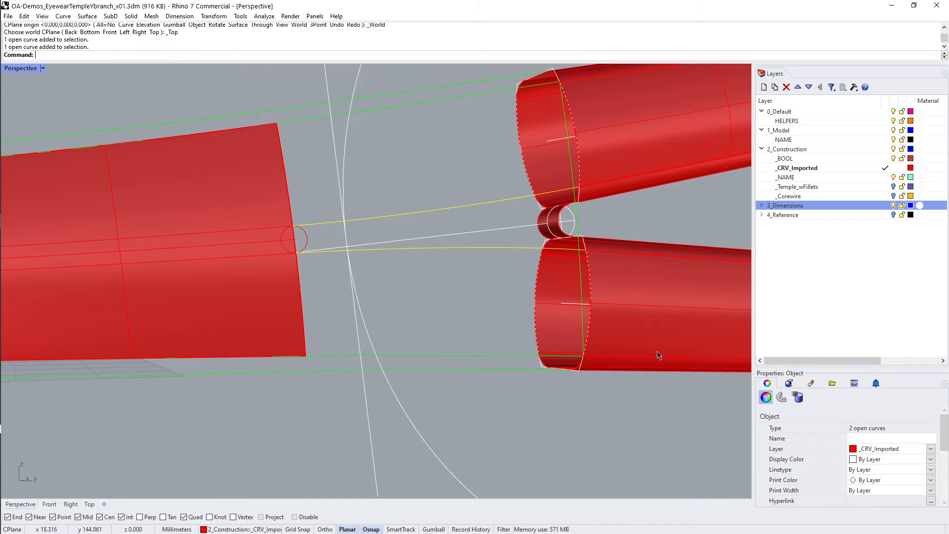
click(875, 460)
click(873, 420)
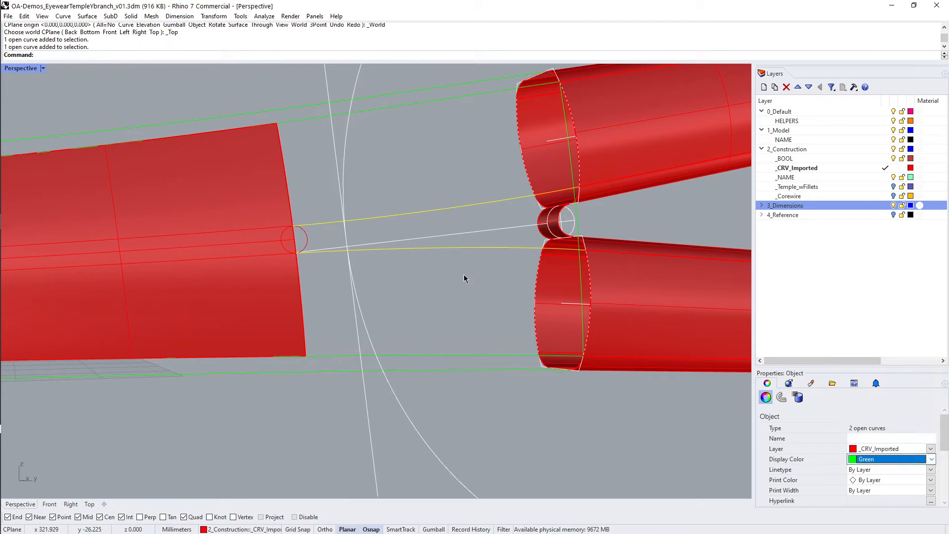
key(Escape)
Split the stem surface's trimmed edge at the ends of both inner blend curves.
shift+right_drag(407, 182, 356, 280)
scroll(218, 281, up, 6)
right_drag(218, 282, 284, 256)
scroll(265, 261, down, 6)
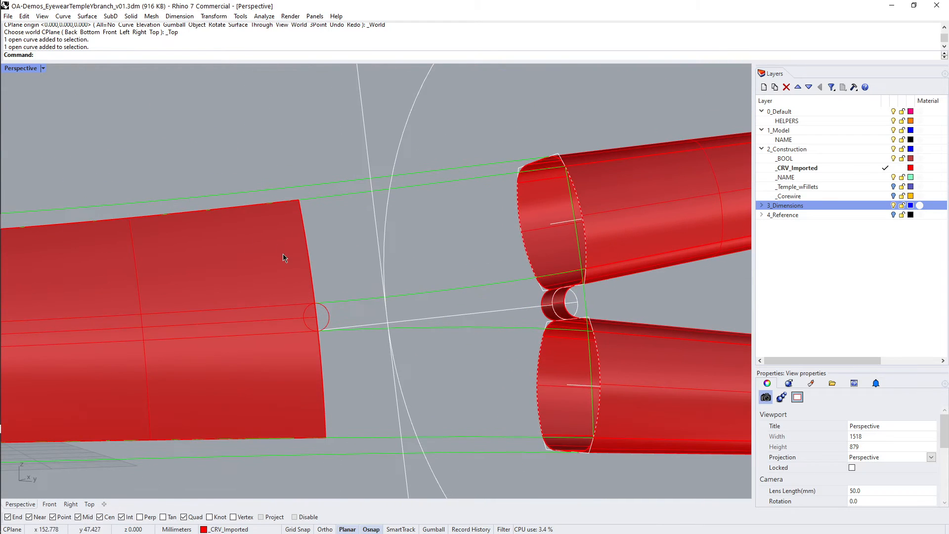
scroll(285, 256, up, 3)
click(317, 241)
key(Escape)
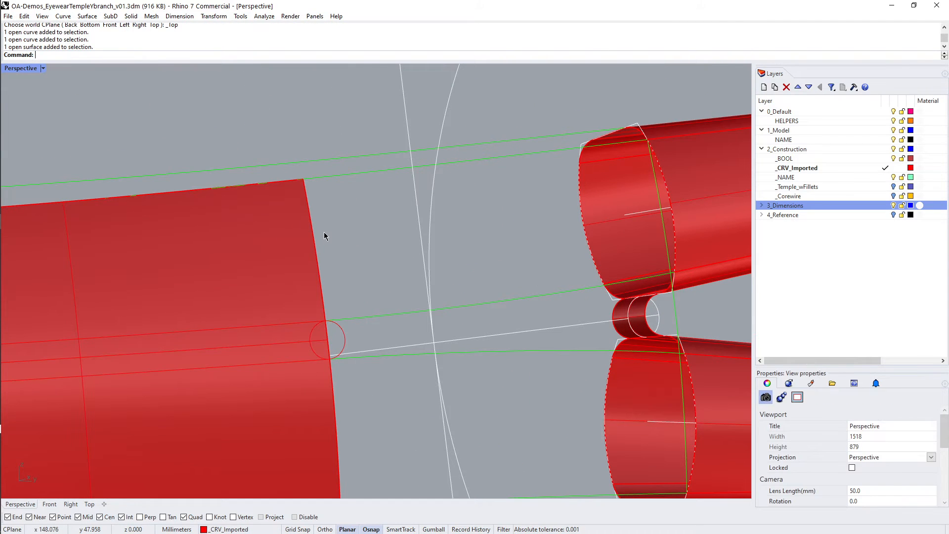
text(SplitEdge)
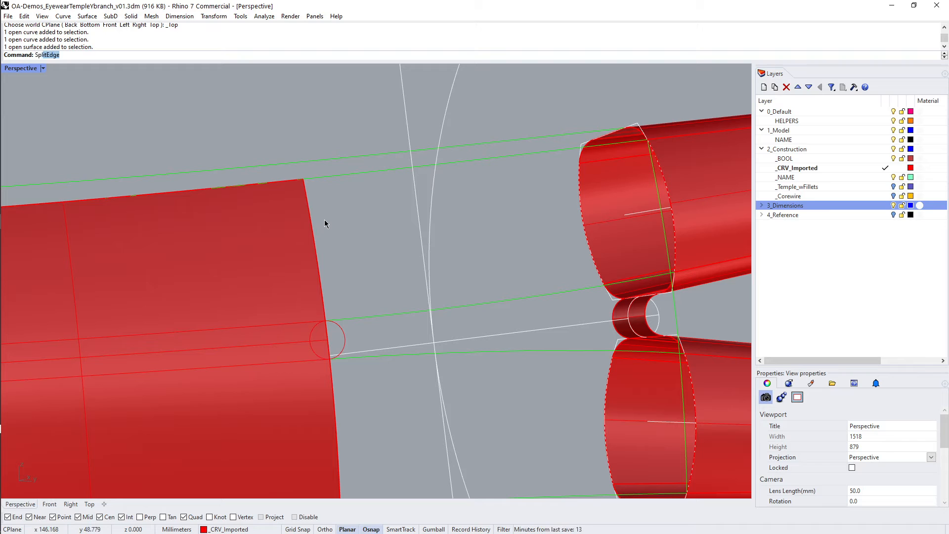
key(Return)
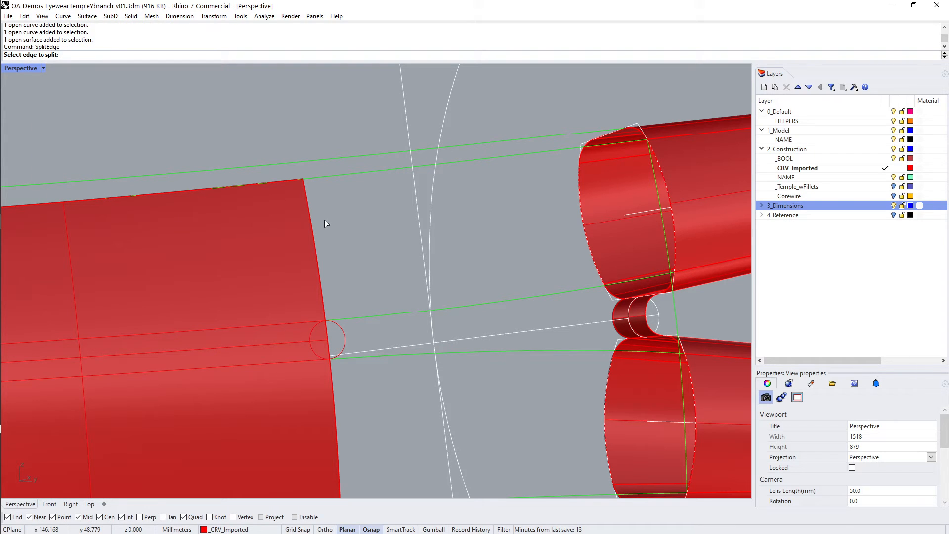
click(304, 188)
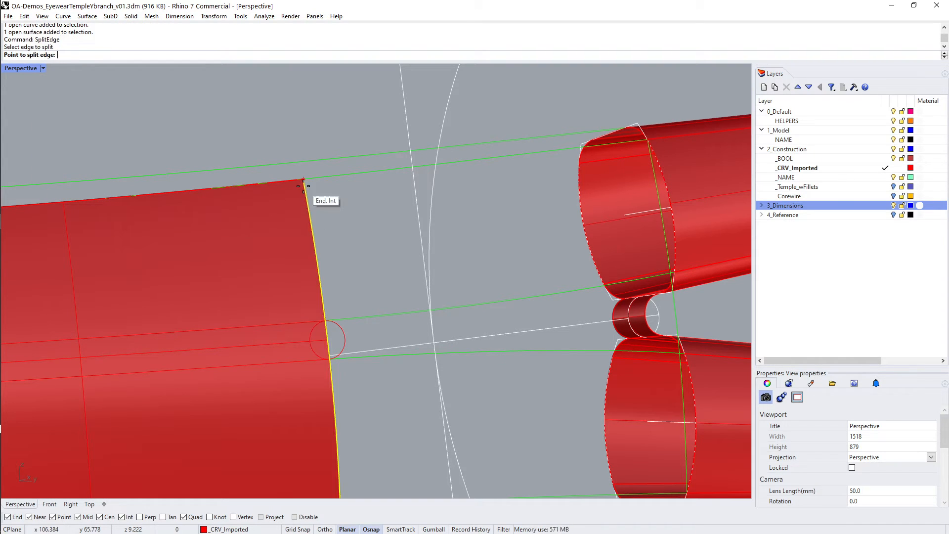
scroll(341, 341, up, 4)
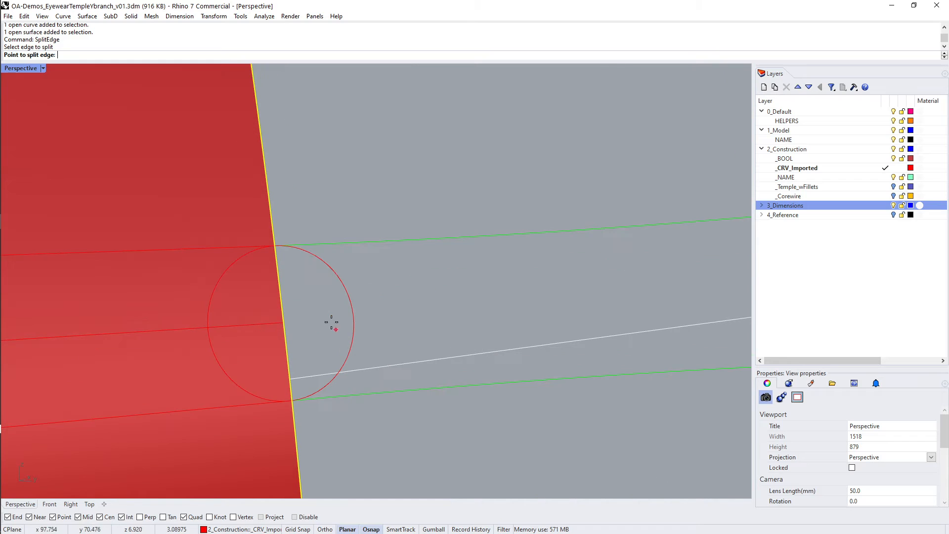
click(275, 246)
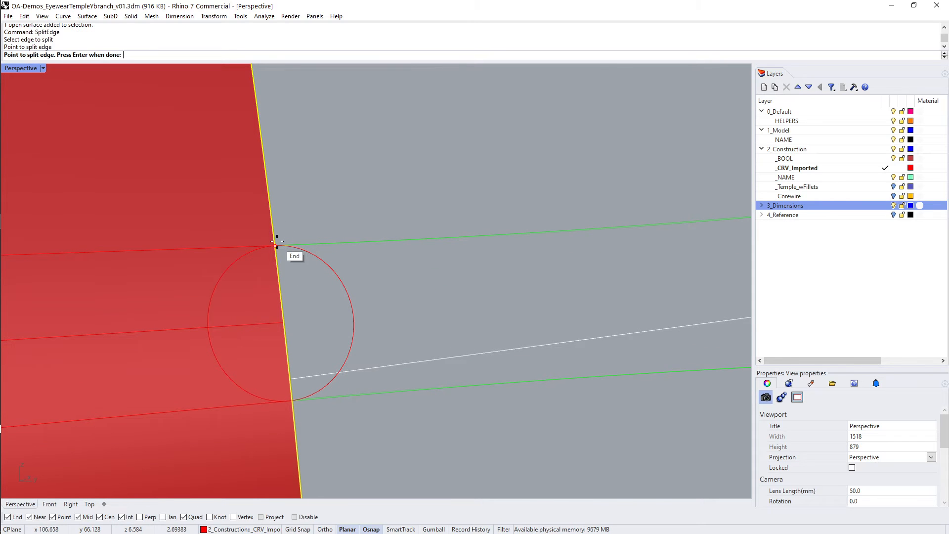
click(292, 413)
key(Return)
scroll(287, 352, down, 5)
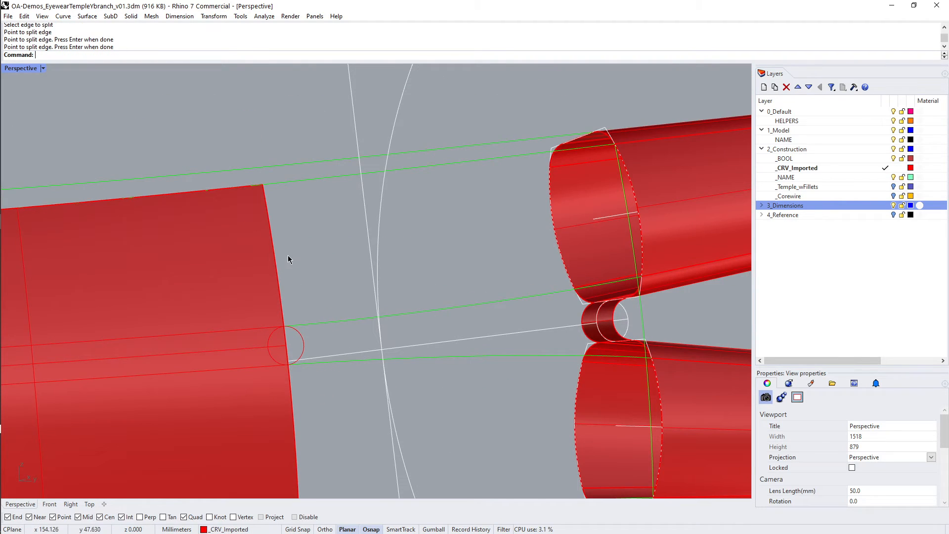
text(S2)
key(Return)
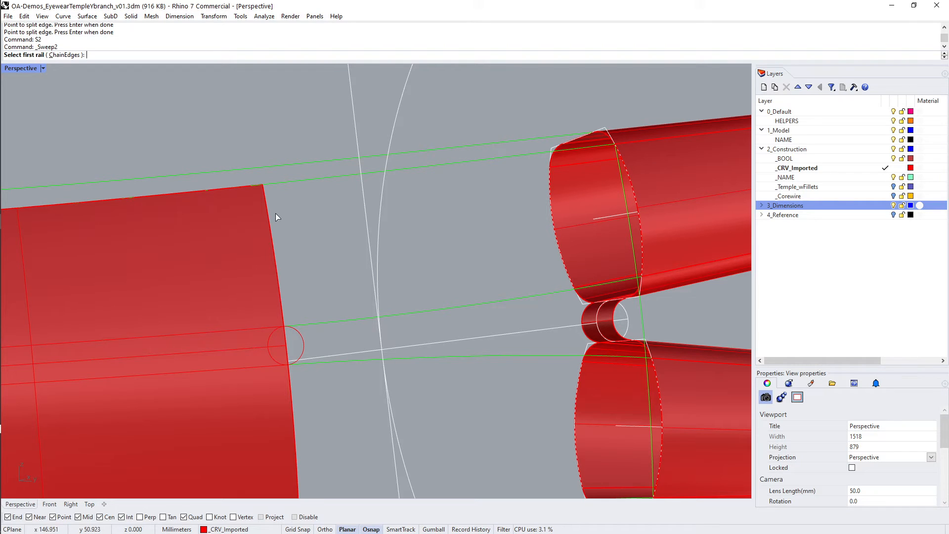
click(272, 185)
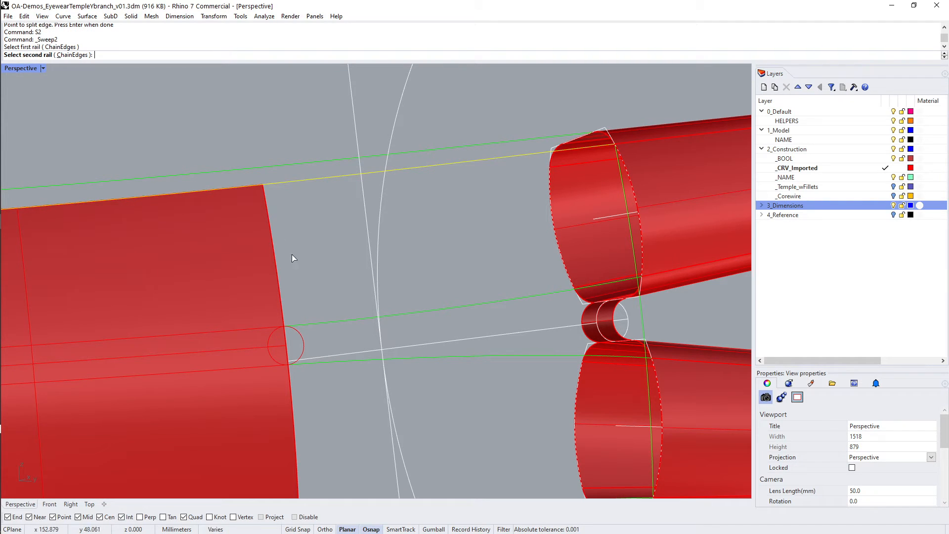
click(302, 326)
click(281, 317)
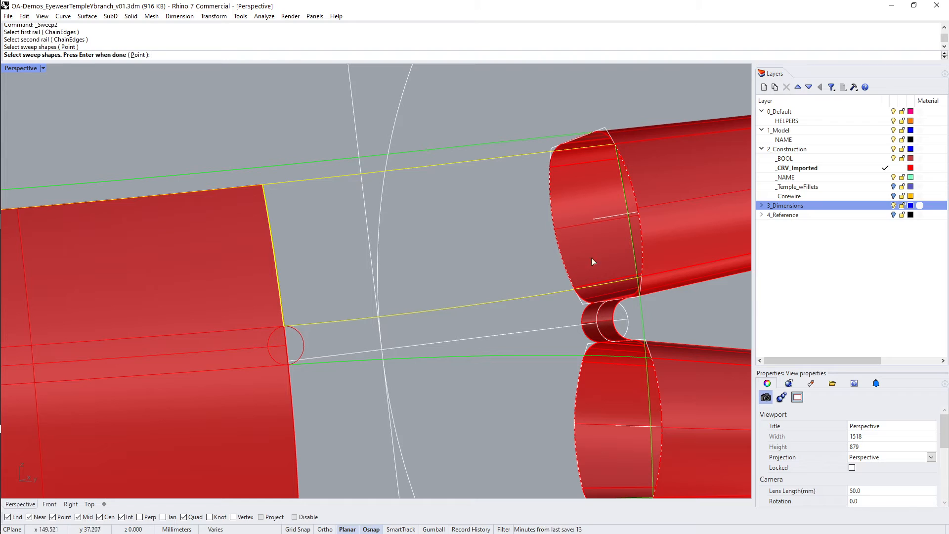
click(642, 263)
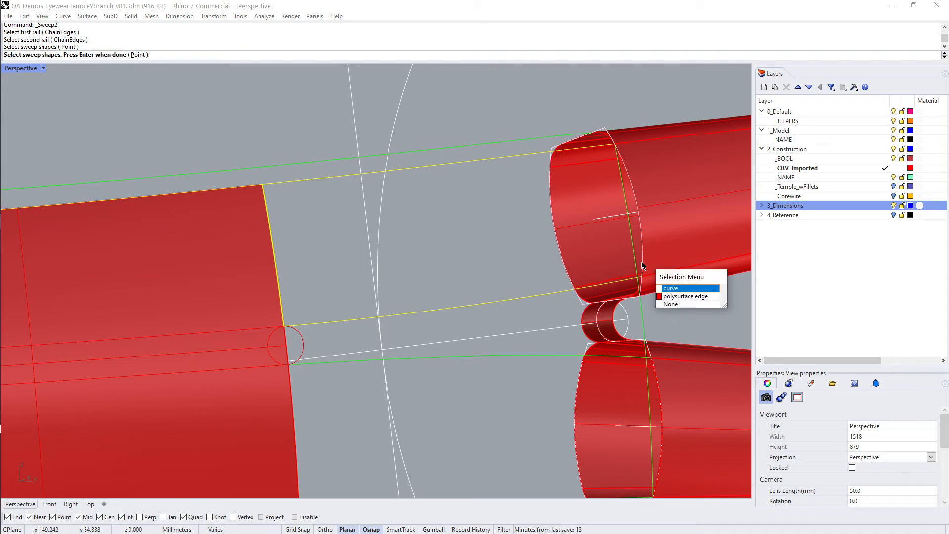
click(678, 296)
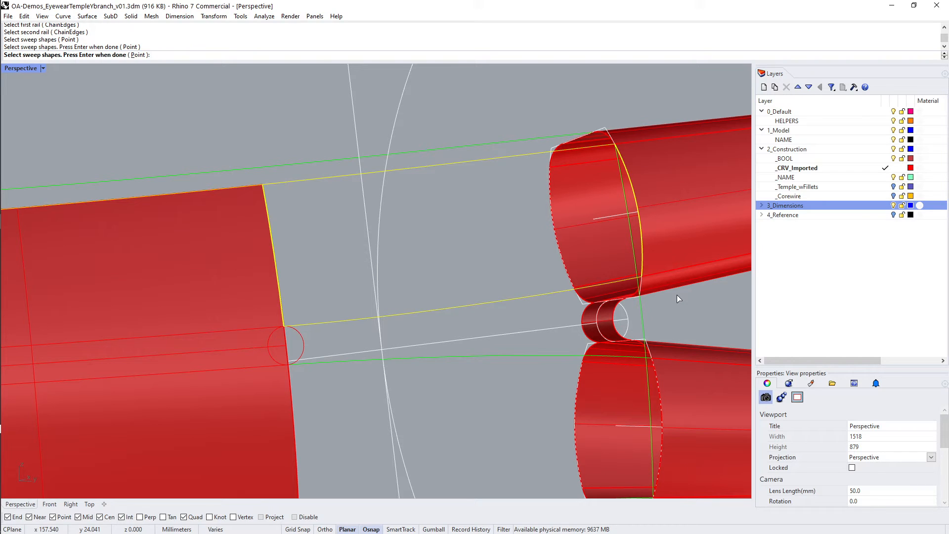
key(Escape)
Create a two-rail sweep from the stem to the upper branch along its outer and inner blend curves, using the stem and polysurface edges as sections.
text(S2)
key(Return)
click(264, 194)
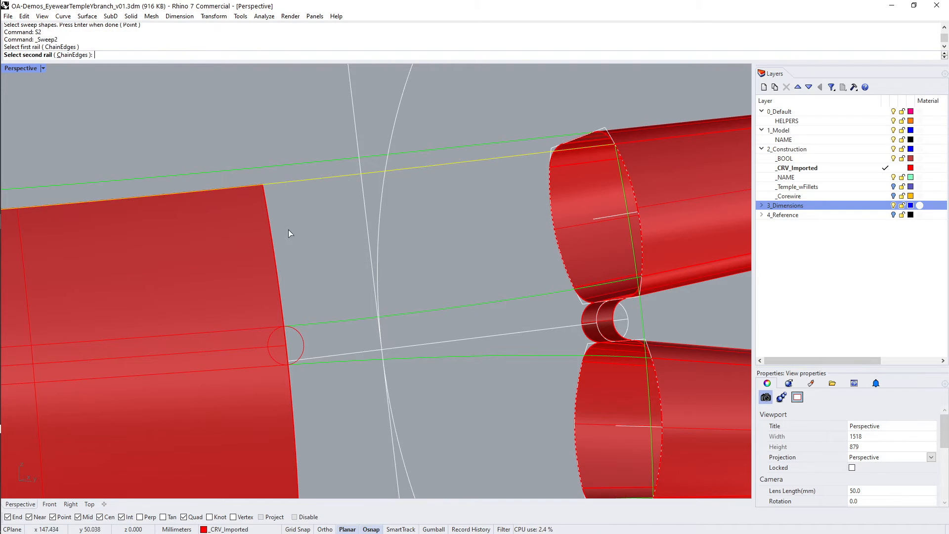
click(306, 325)
click(283, 311)
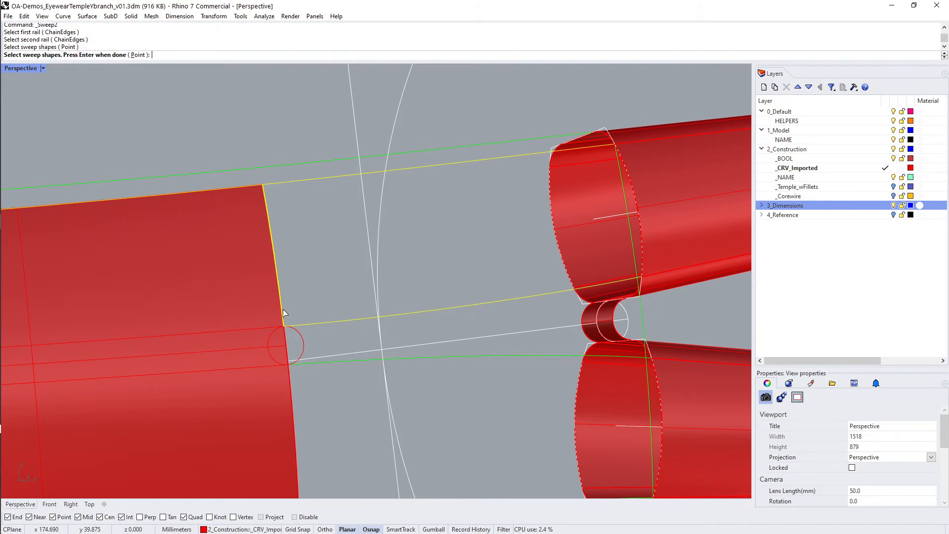
click(643, 262)
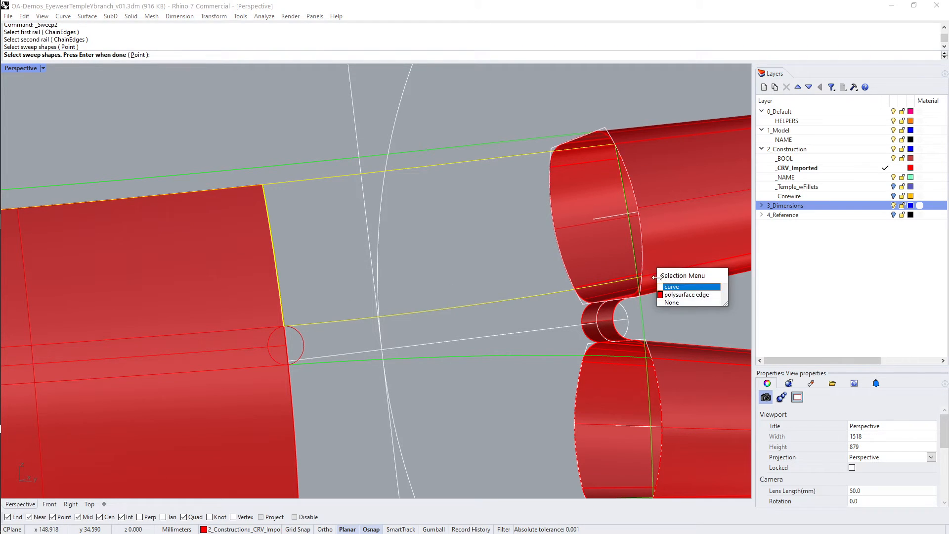
click(677, 294)
key(Return)
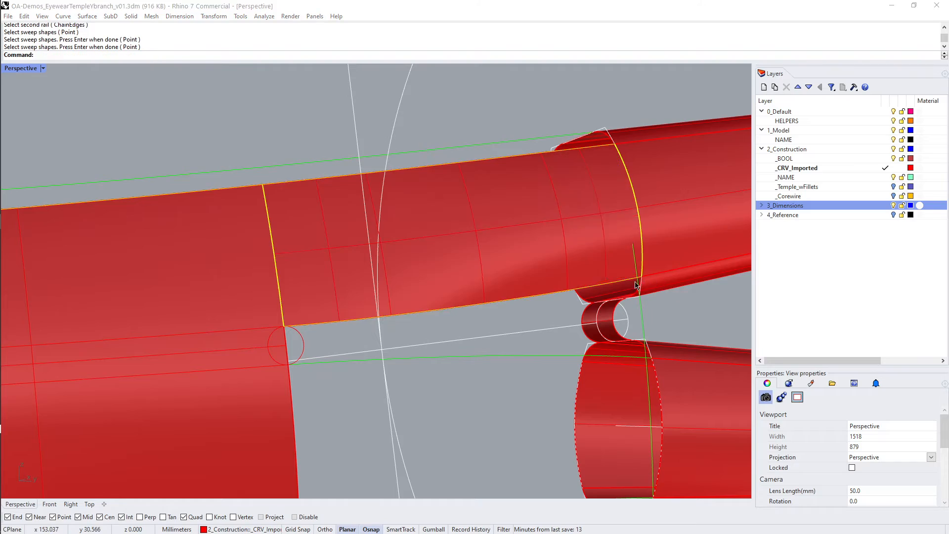
right_drag(481, 263, 184, 255)
key(Return)
Sweep two rails from the stem to the lower branch along its blend curves, using the stem edge segment and the branch's polysurface edge as sections.
scroll(153, 308, up, 8)
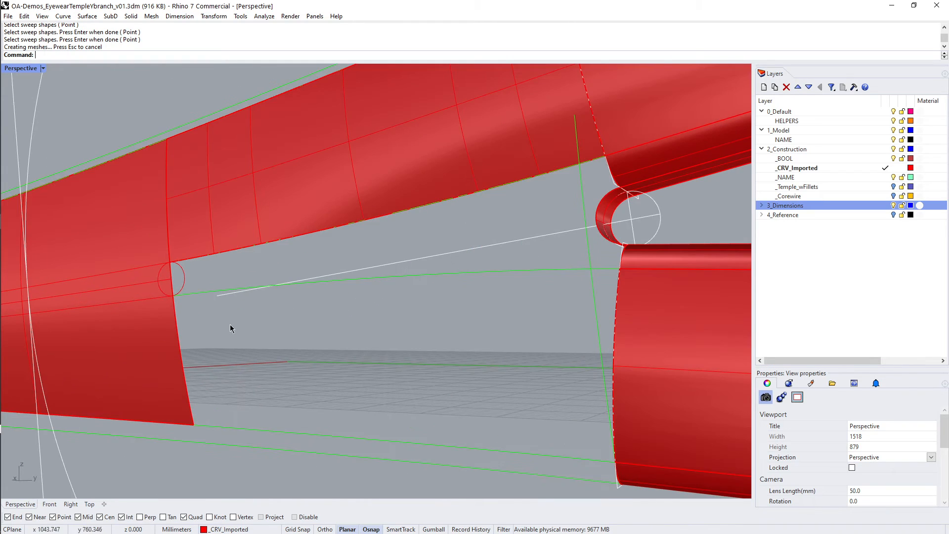
shift+right_drag(229, 324, 165, 291)
text(S2)
key(Return)
click(117, 259)
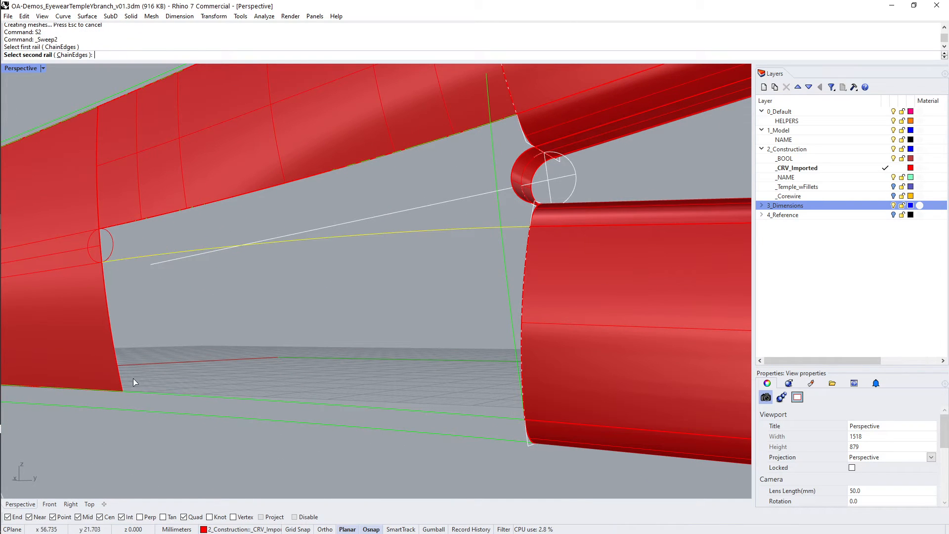
click(135, 391)
click(121, 378)
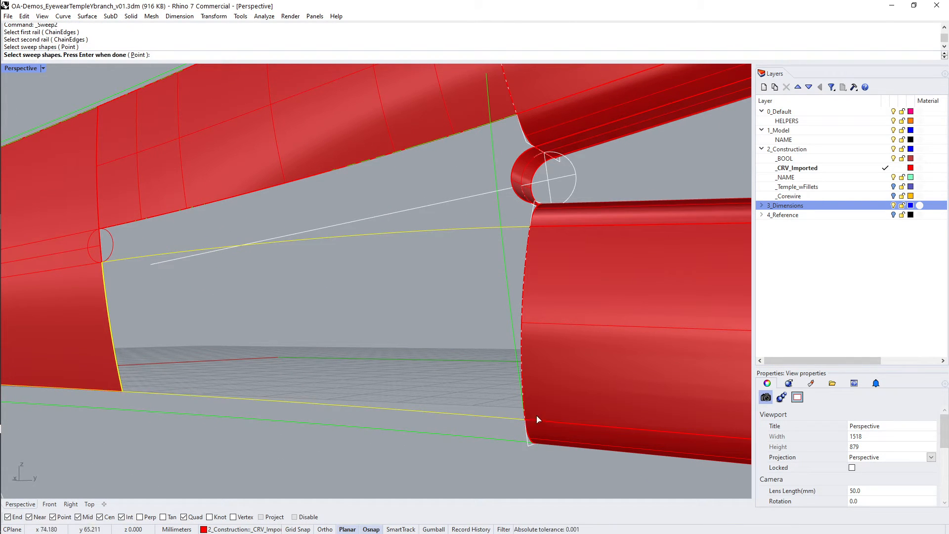
click(524, 381)
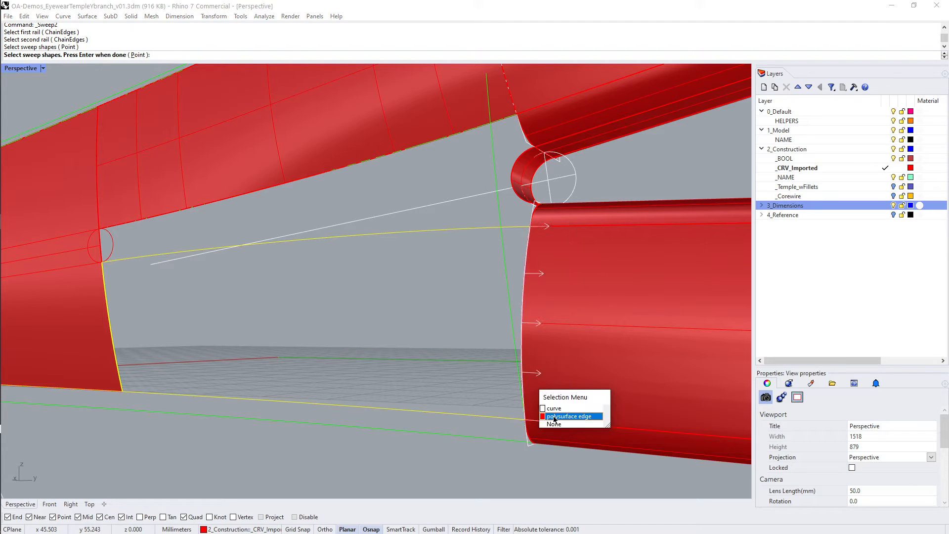
click(552, 418)
key(Return)
key(Return)
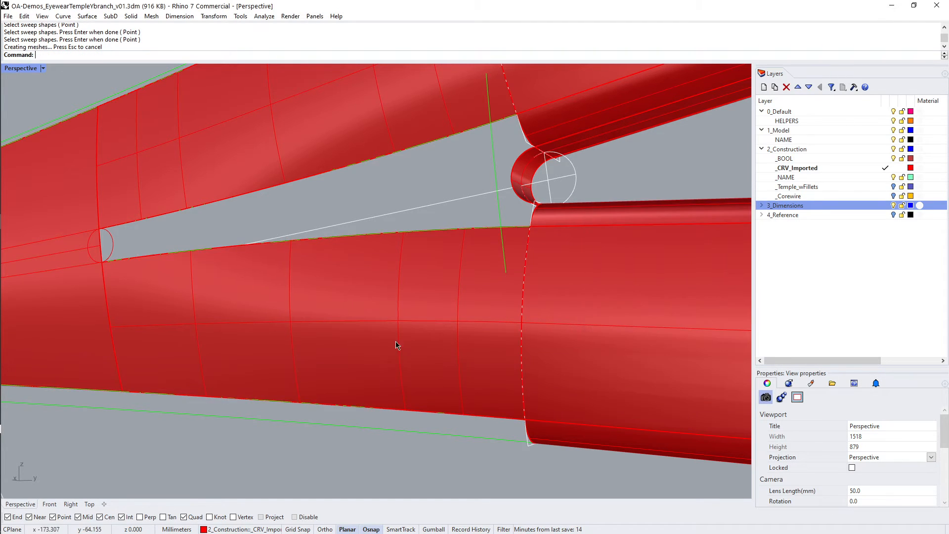
Examine the two new connecting surfaces and the open gap between them from the stem to the branches.
scroll(370, 299, down, 9)
right_drag(369, 298, 315, 307)
scroll(390, 250, up, 3)
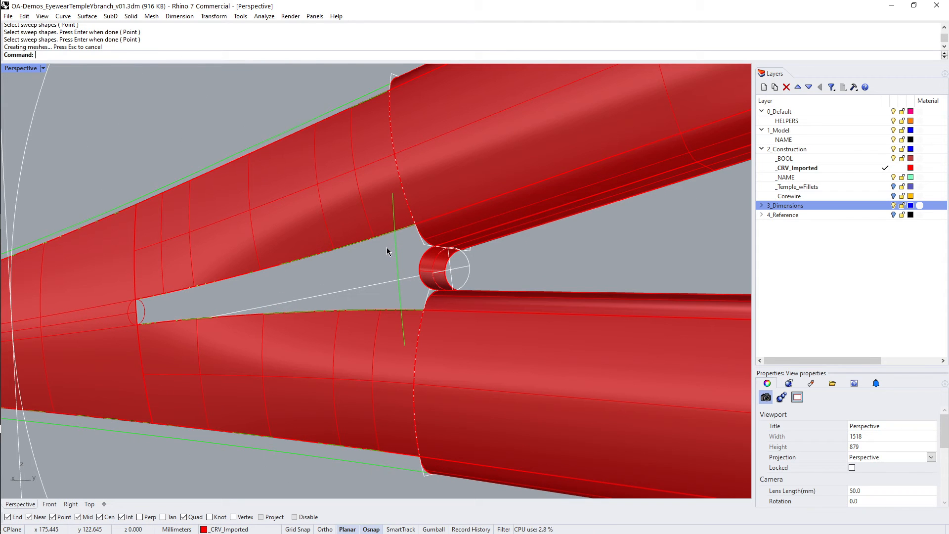
scroll(385, 250, down, 2)
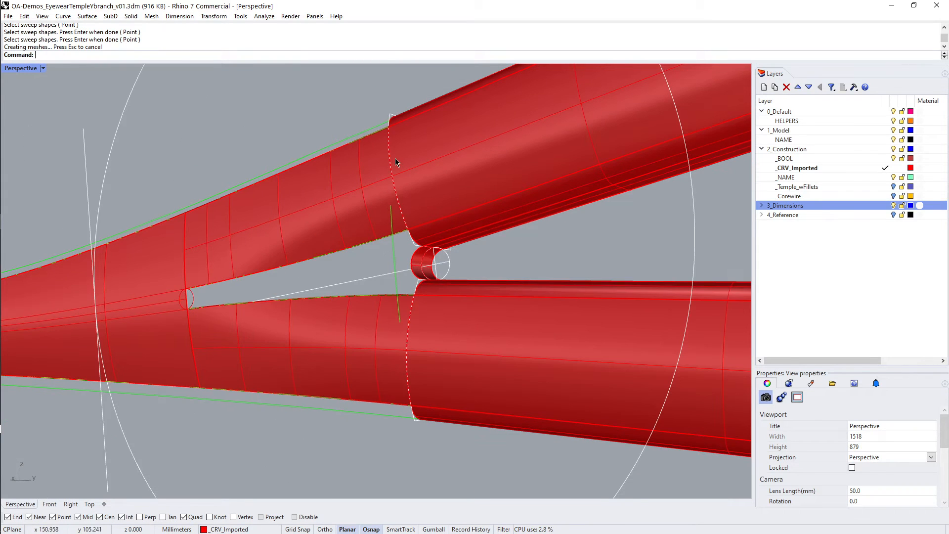
right_drag(209, 250, 217, 298)
scroll(217, 298, up, 3)
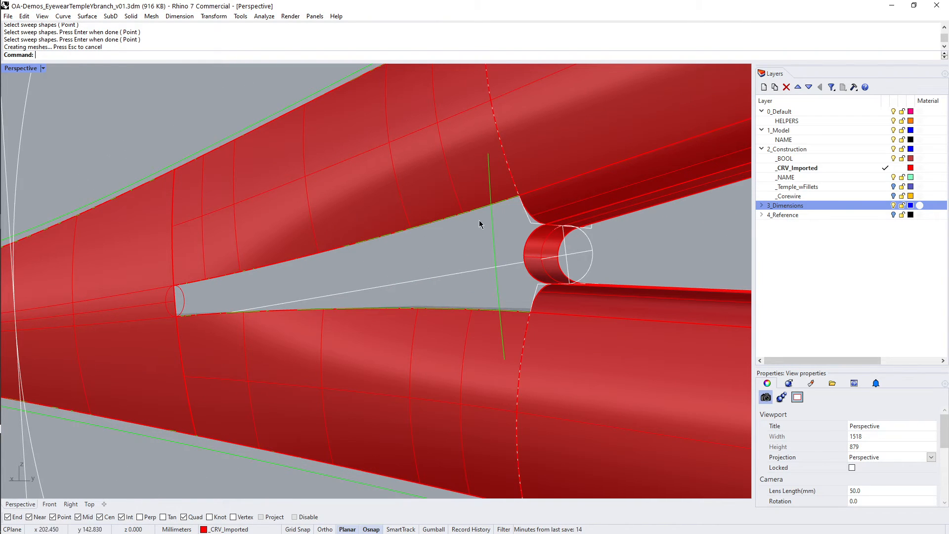
right_drag(353, 264, 355, 262)
Fill the gap between the two connecting surfaces with a two-rail sweep along their inner edges from the short stem edge, using Position continuity on both rails.
text(S2)
key(Return)
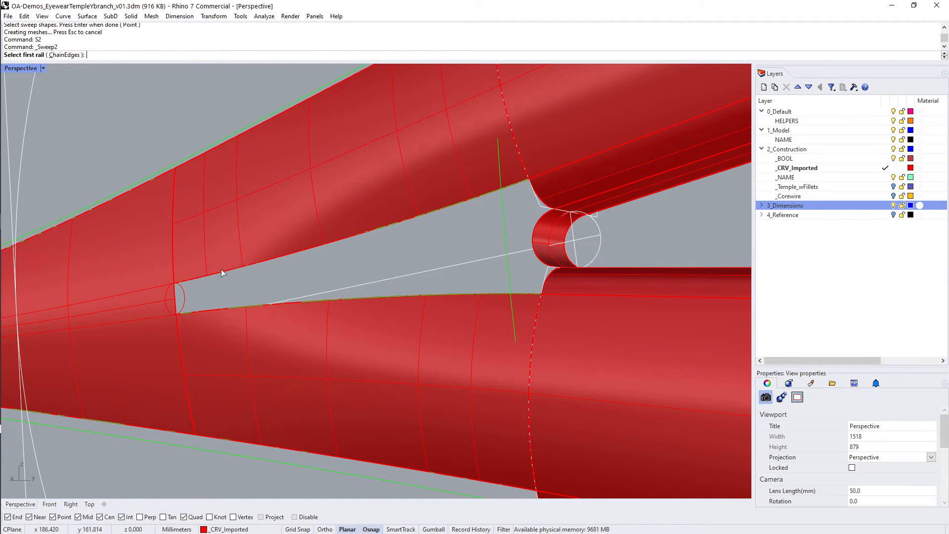
click(195, 278)
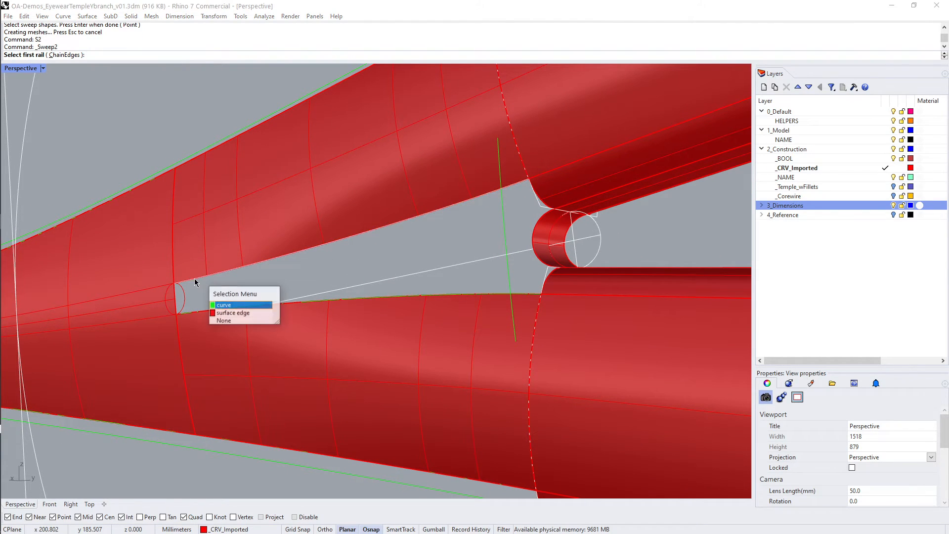
click(226, 313)
click(279, 307)
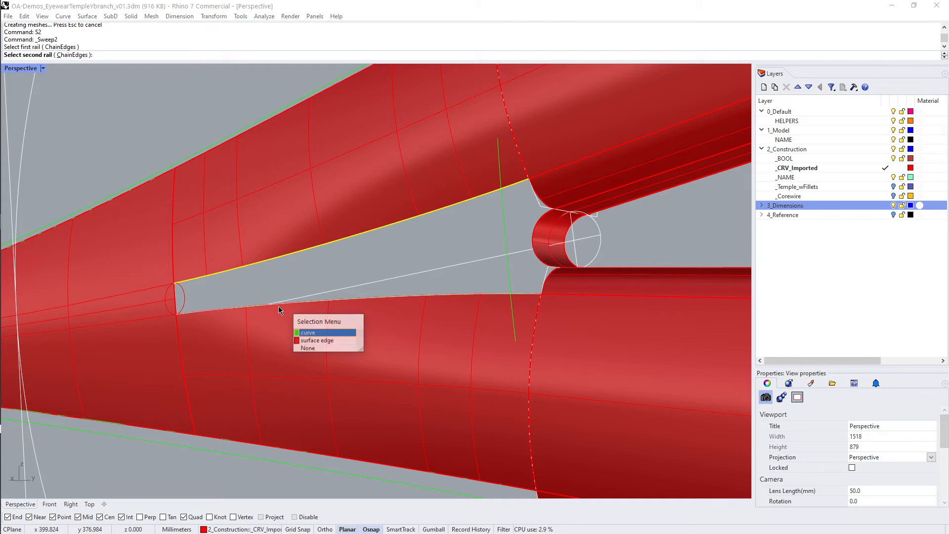
click(306, 334)
scroll(175, 294, up, 3)
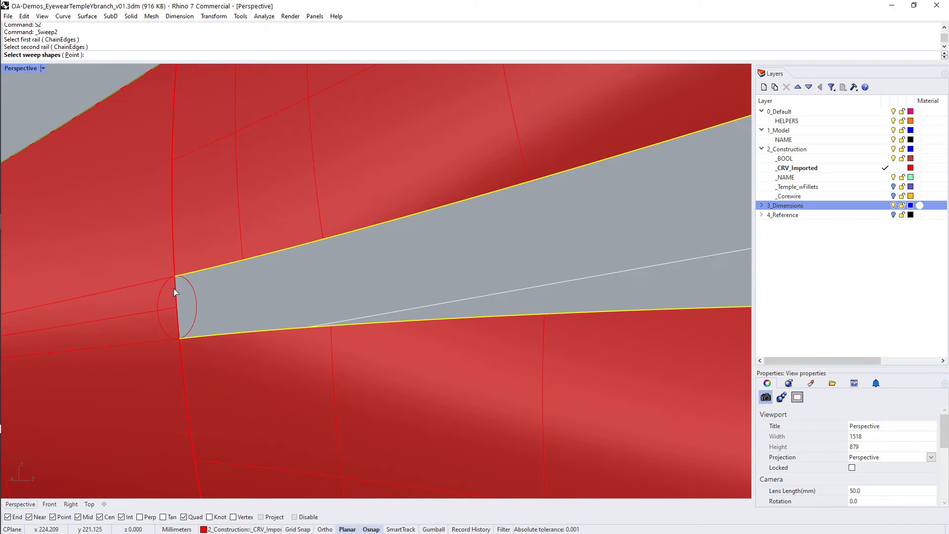
click(173, 289)
scroll(177, 289, down, 5)
scroll(425, 256, up, 3)
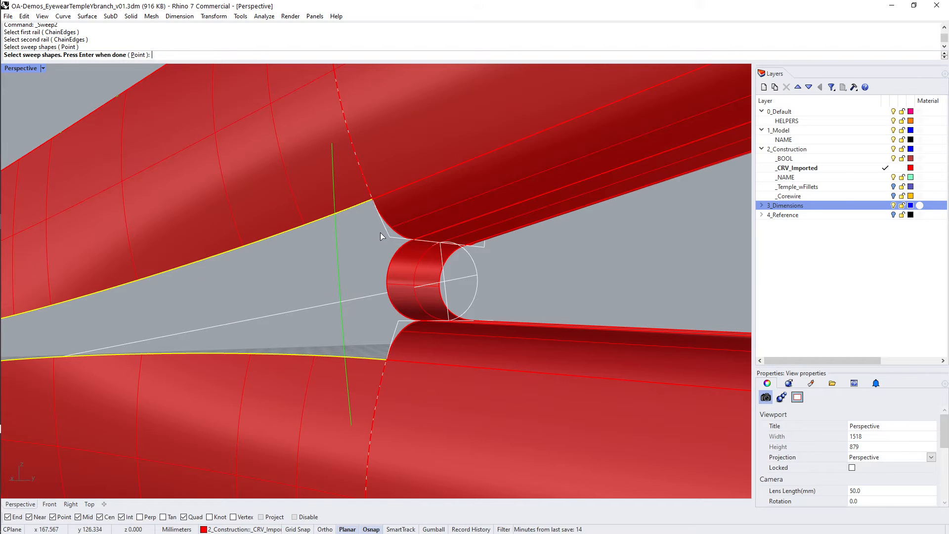
scroll(346, 227, down, 5)
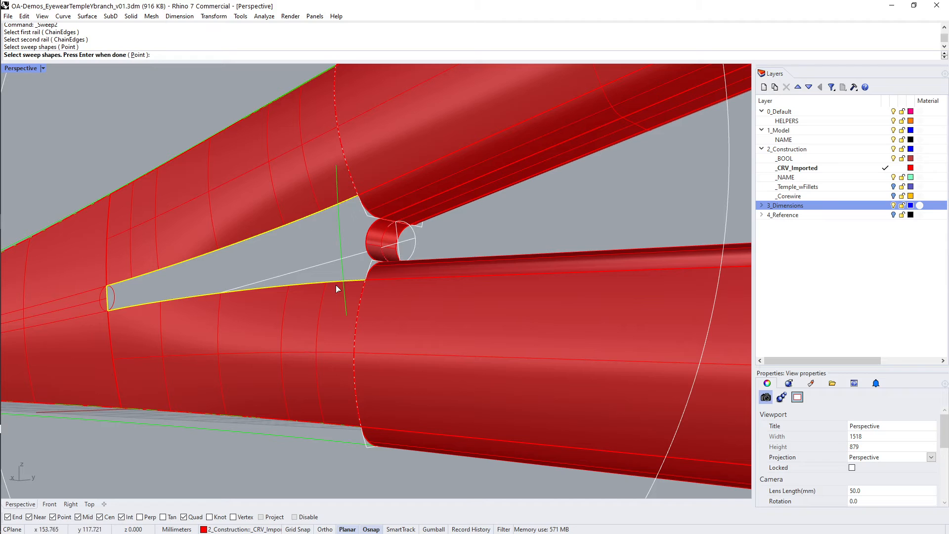
key(Return)
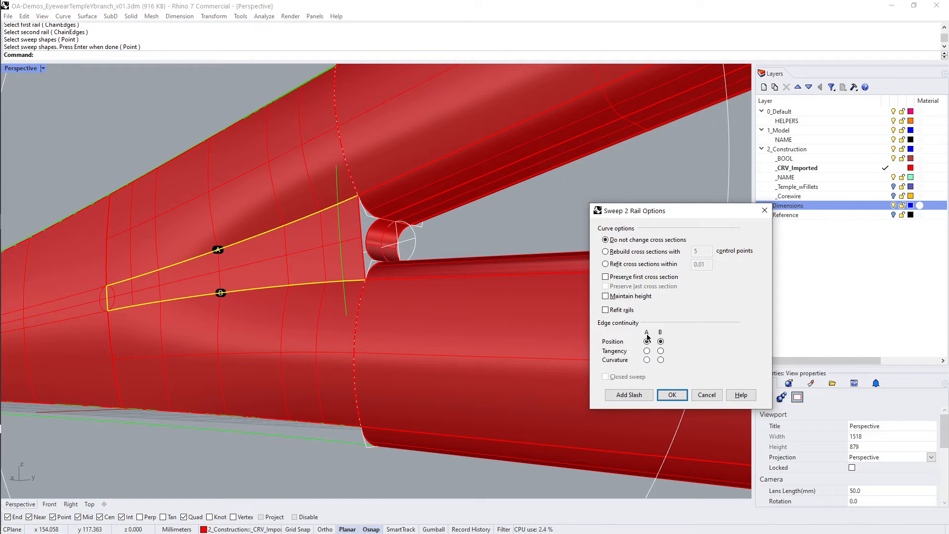
click(671, 394)
Start the MatchSrf command near the swept center surface's open end between the two branches.
scroll(460, 234, up, 3)
text(M)
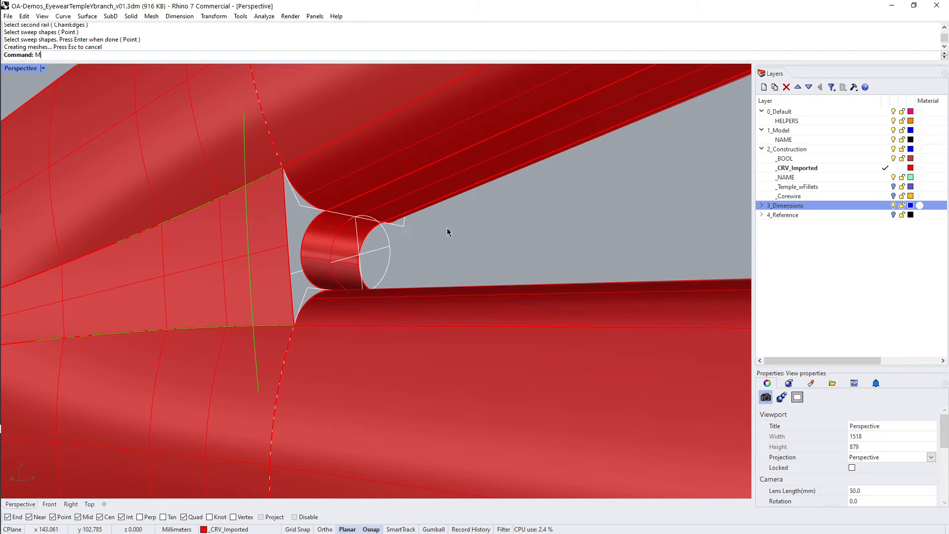
text(S)
key(Return)
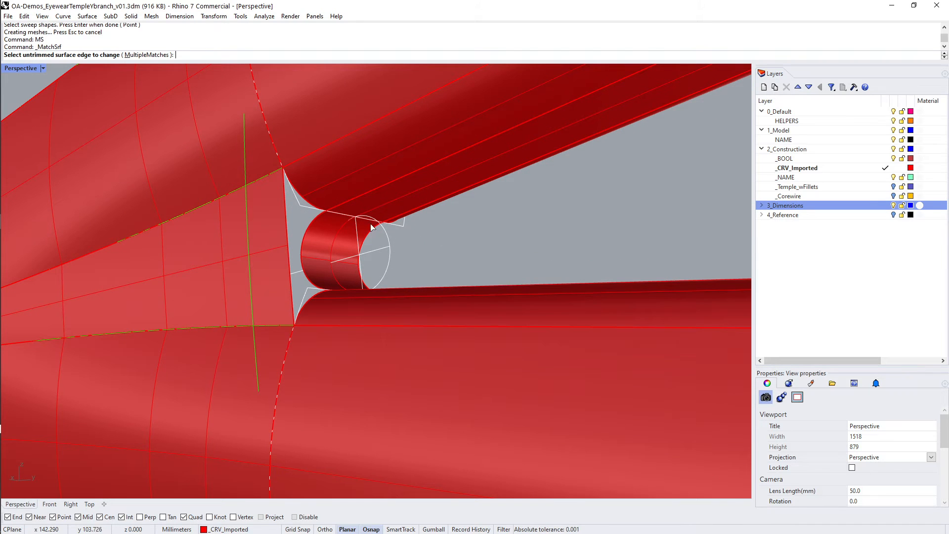
Match the middle transition surface's upper edge to the adjoining upper surface edge with Curvature continuity, preserving Curvature at the other end.
click(228, 193)
click(256, 221)
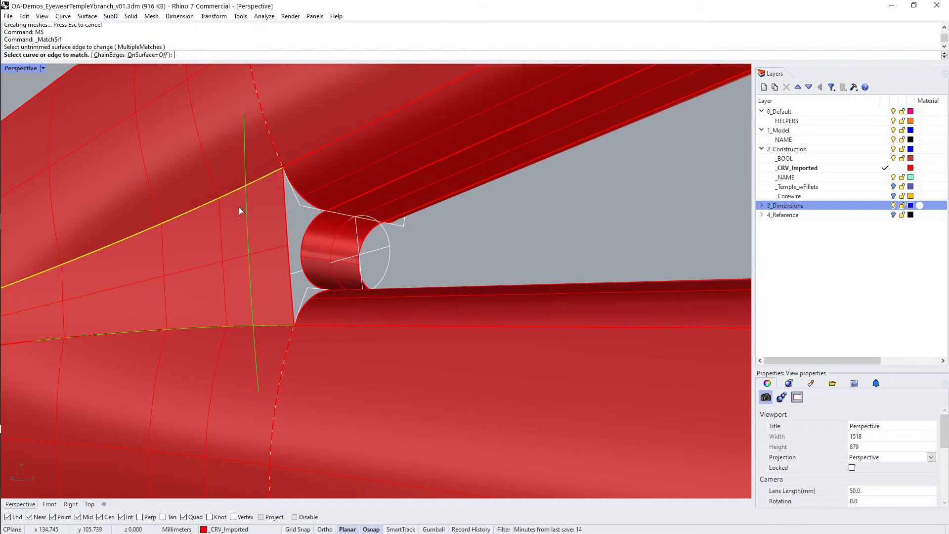
click(227, 195)
click(268, 232)
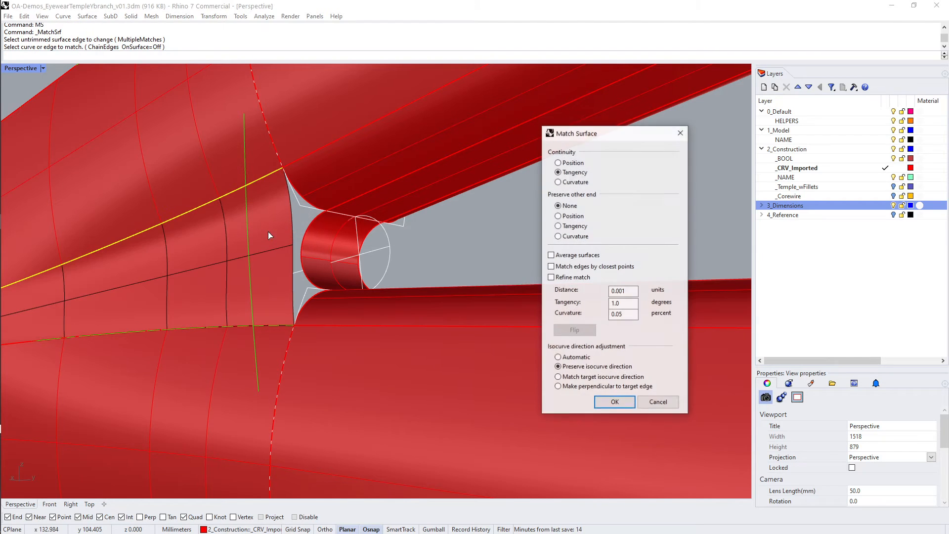
click(558, 182)
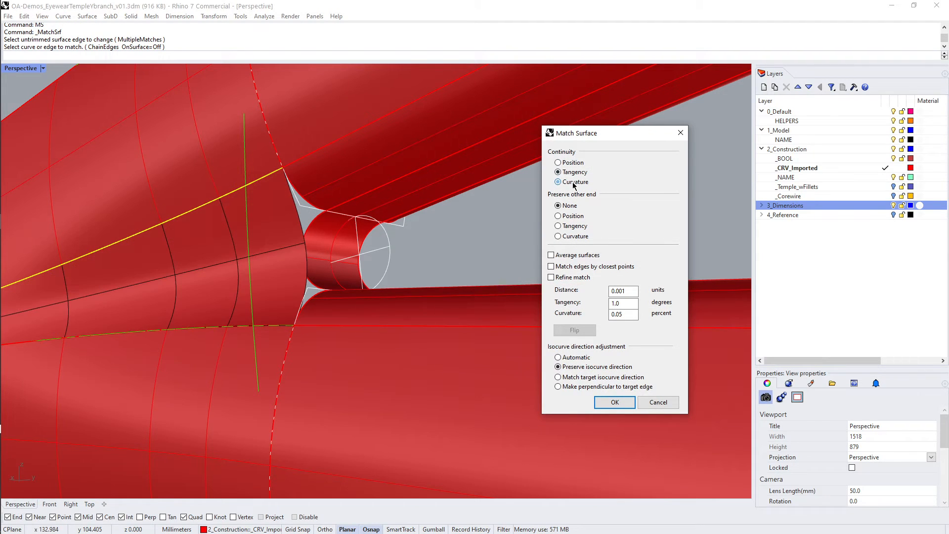
click(572, 237)
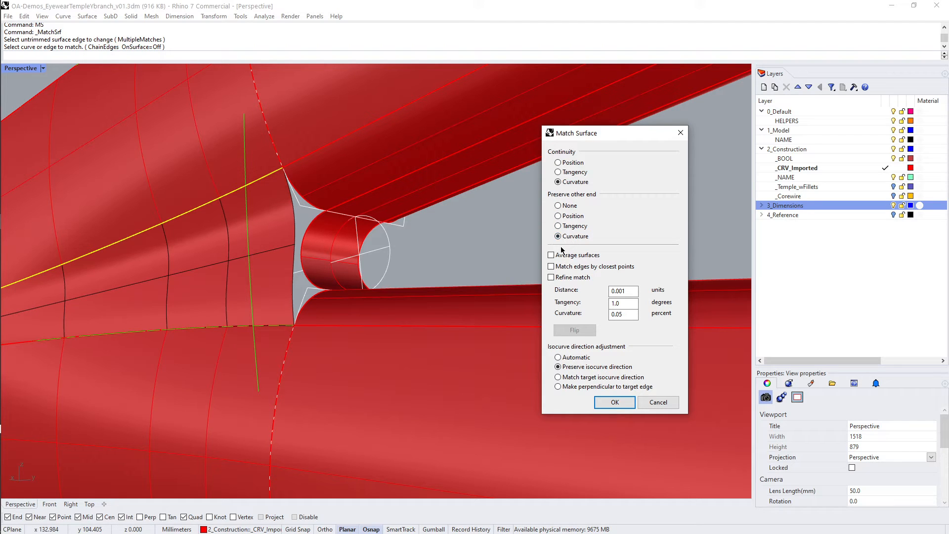
click(612, 402)
Match the middle transition surface's lower edge to the adjoining lower surface edge with Curvature continuity, preserving Curvature at the other end.
shift+right_drag(217, 350, 362, 297)
text(MS)
key(Return)
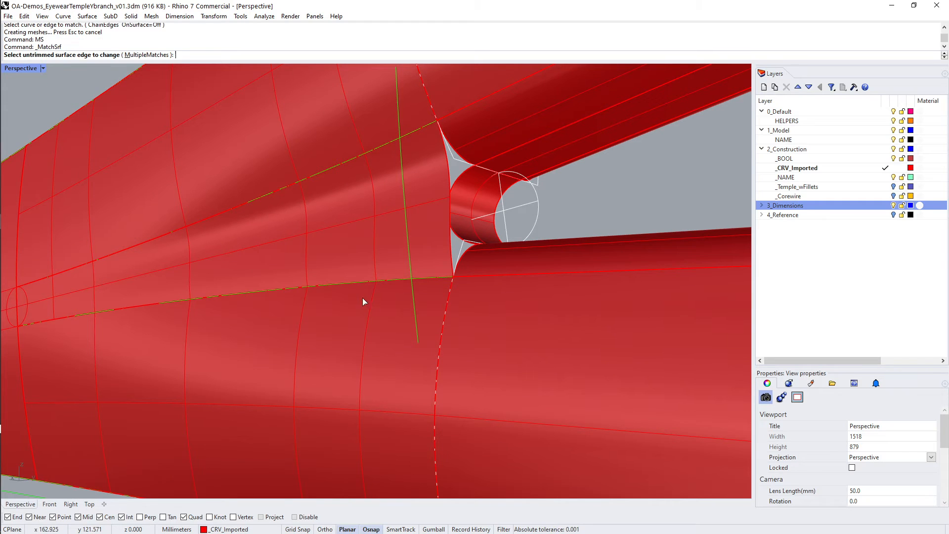
click(383, 281)
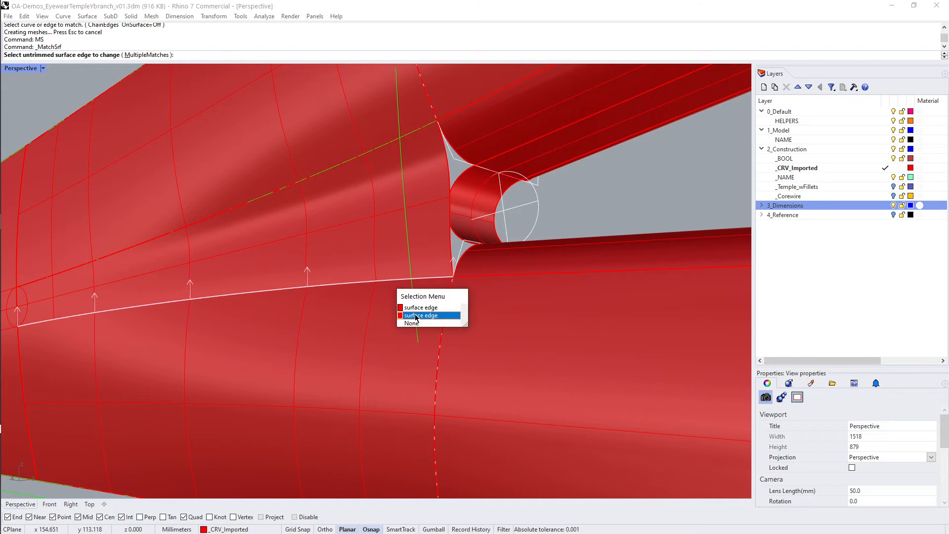
click(420, 315)
click(385, 279)
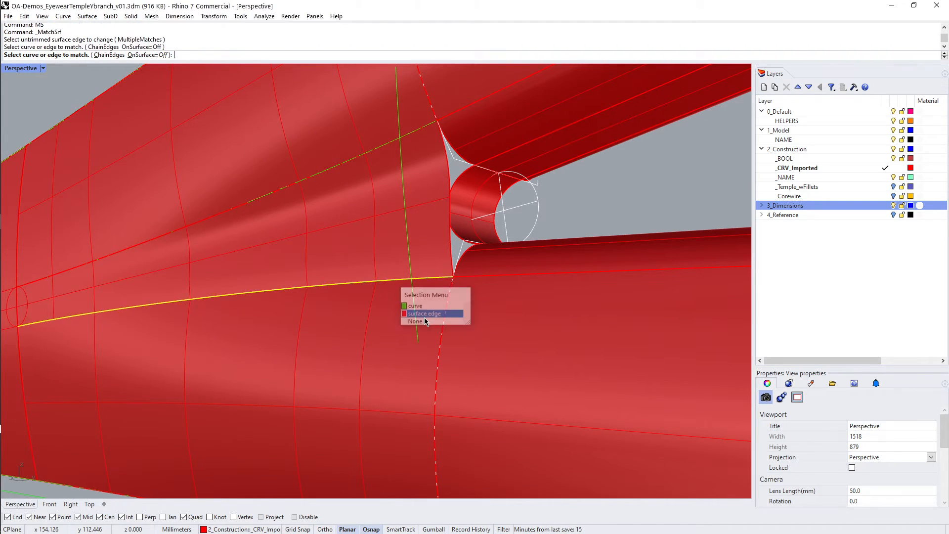
click(424, 314)
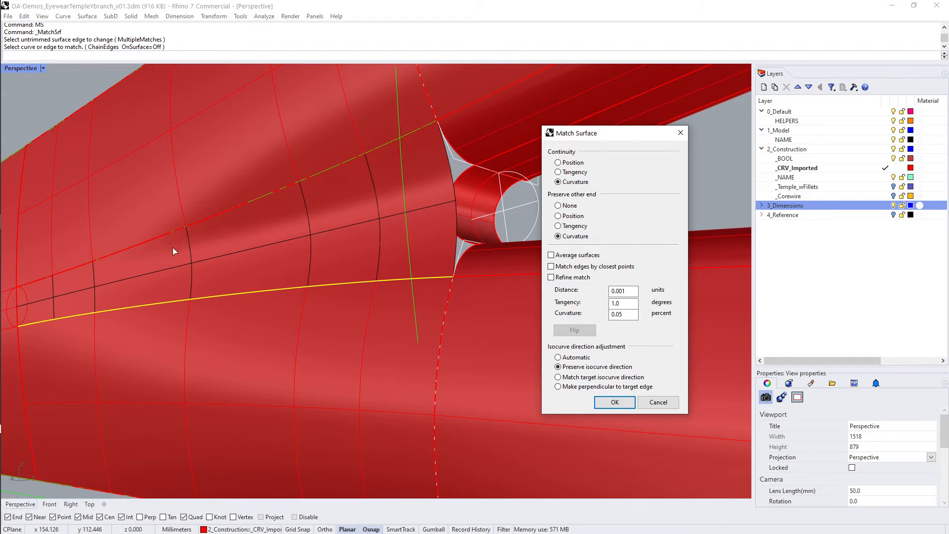
click(614, 402)
Hide all curves and compare the rendered branch transition with the reference photo Ybranch_noLogo.jpg in Photos.
scroll(377, 236, down, 3)
scroll(354, 225, up, 5)
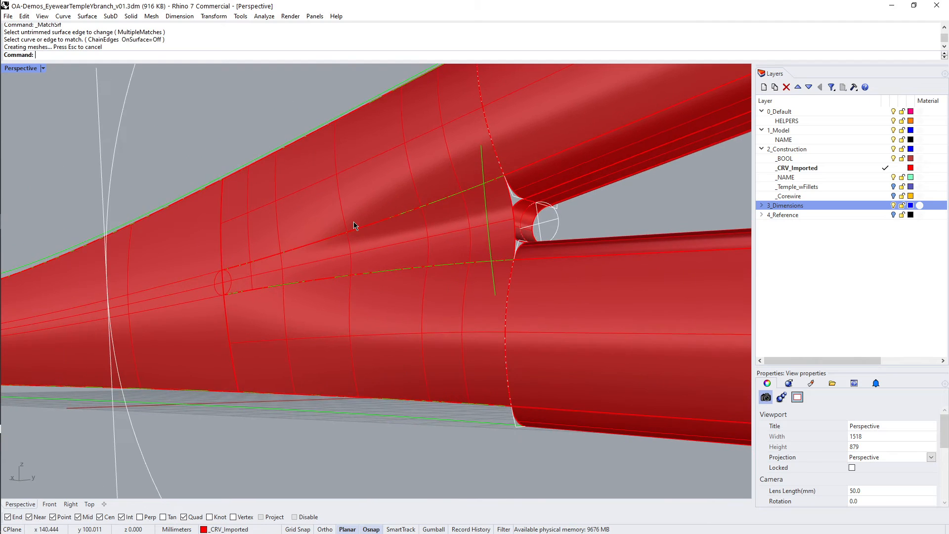
text(VV)
key(Return)
right_drag(354, 223, 461, 255)
text(SCR)
key(Return)
text(H)
key(Return)
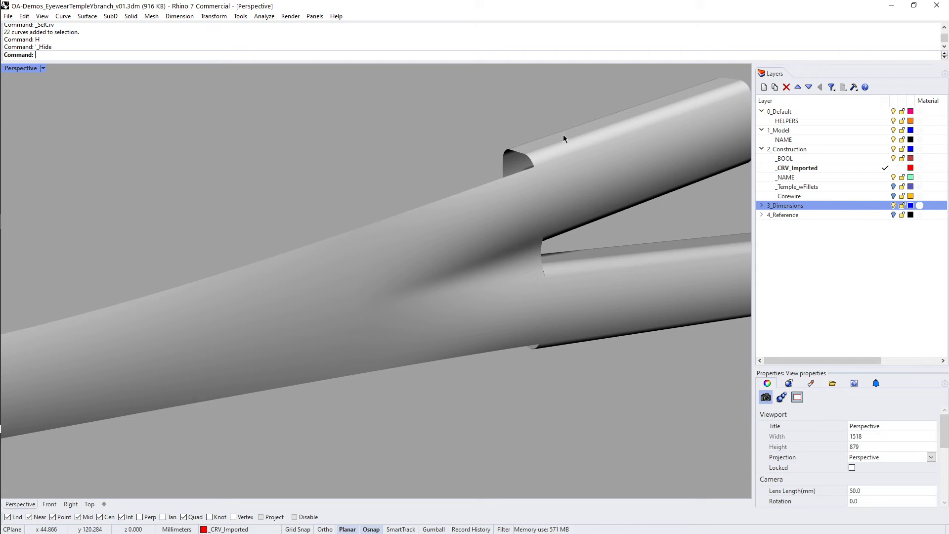
right_drag(607, 194, 553, 197)
key(alt+Tab)
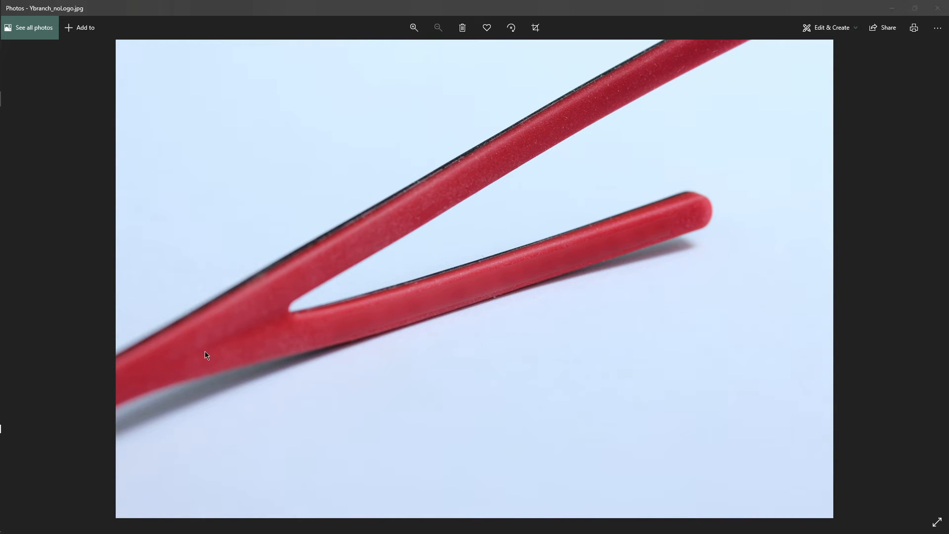
key(alt+Tab)
Show the hidden curves again and set up a wireframe Right view of the small circle at the branch junction.
text(V)
key(Return)
mouse_move(519, 298)
right_down()
mouse_move(408, 267)
mouse_move(460, 271)
right_up()
text(S)
key(Return)
text(RR)
key(Return)
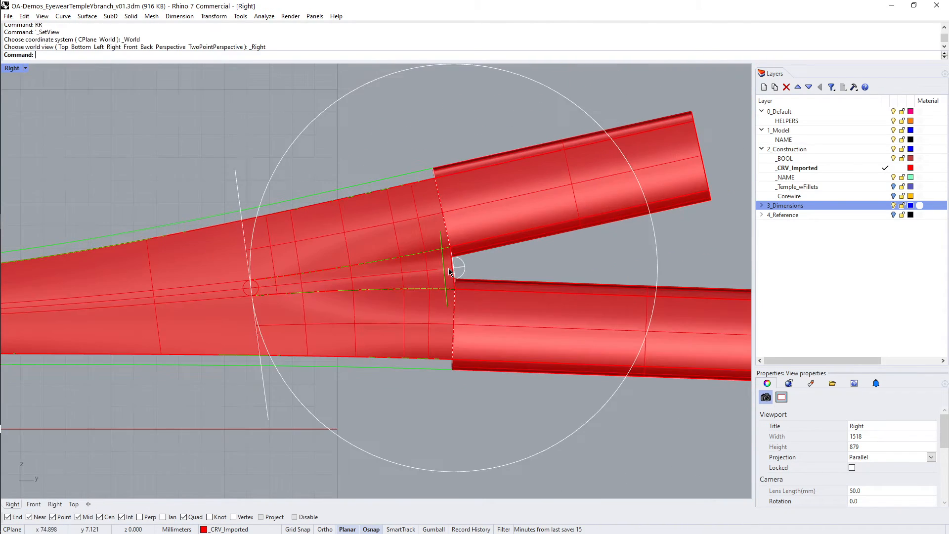
scroll(448, 260, up, 10)
text(W)
key(Return)
scroll(470, 264, up, 2)
scroll(470, 268, up, 2)
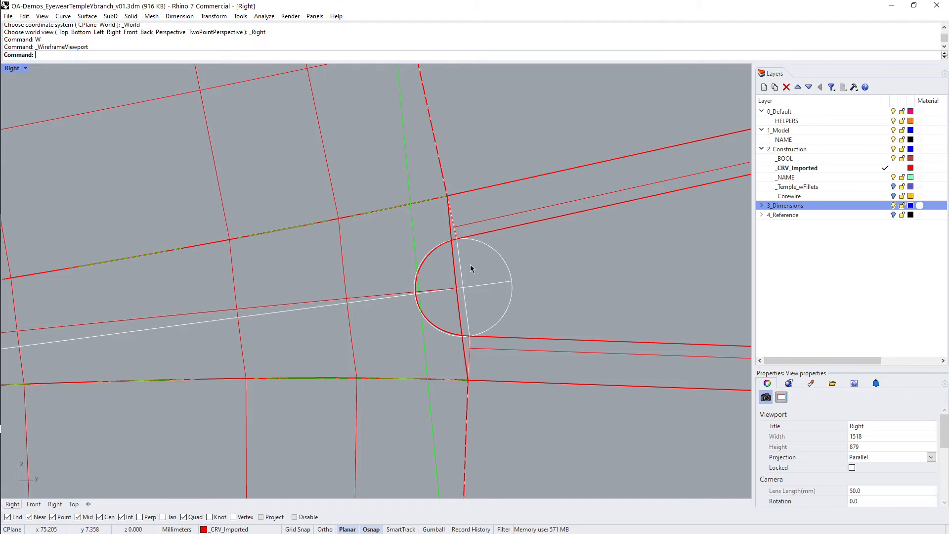
scroll(470, 265, down, 5)
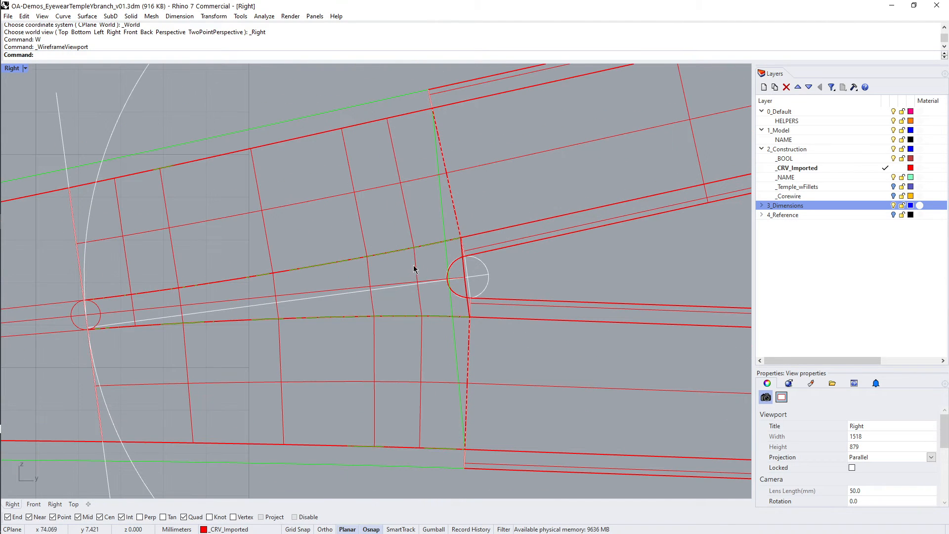
click(418, 268)
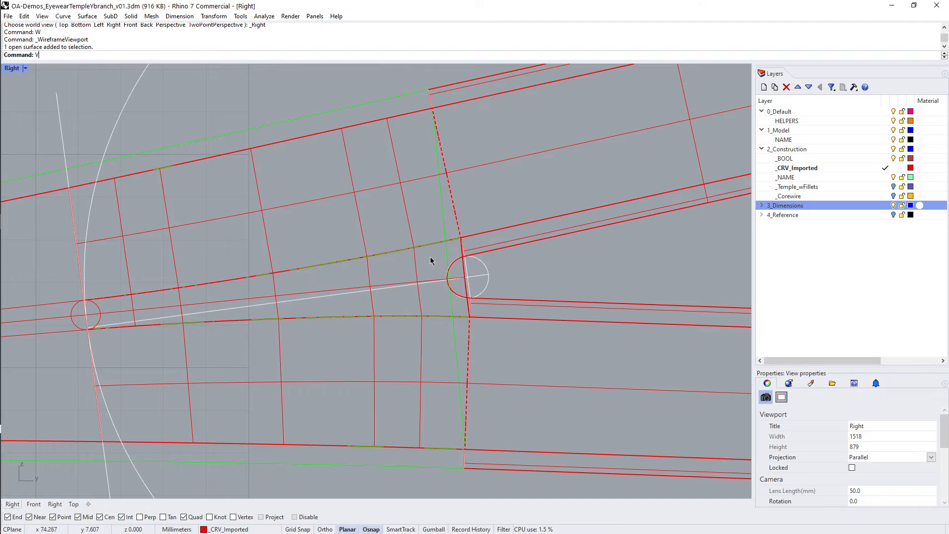
text(v)
key(Return)
scroll(463, 264, up, 3)
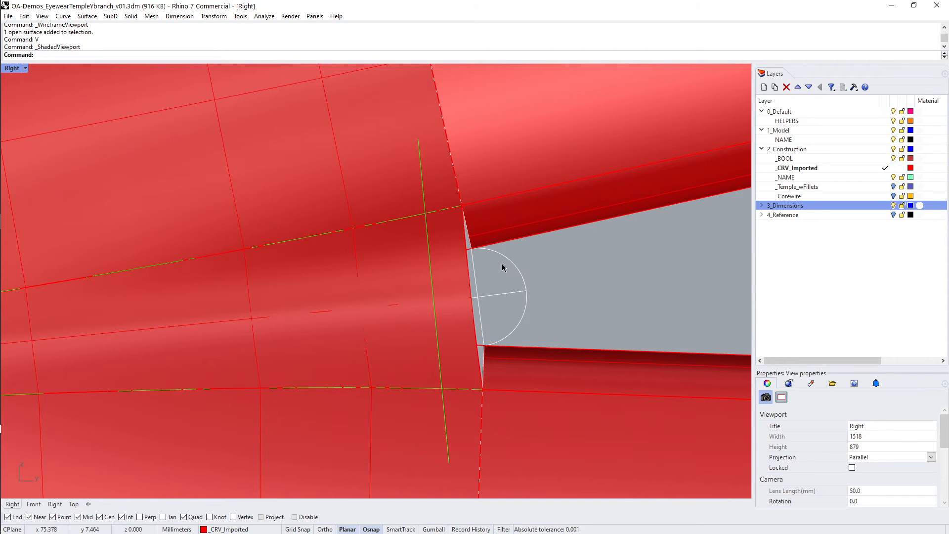
text(c)
key(Return)
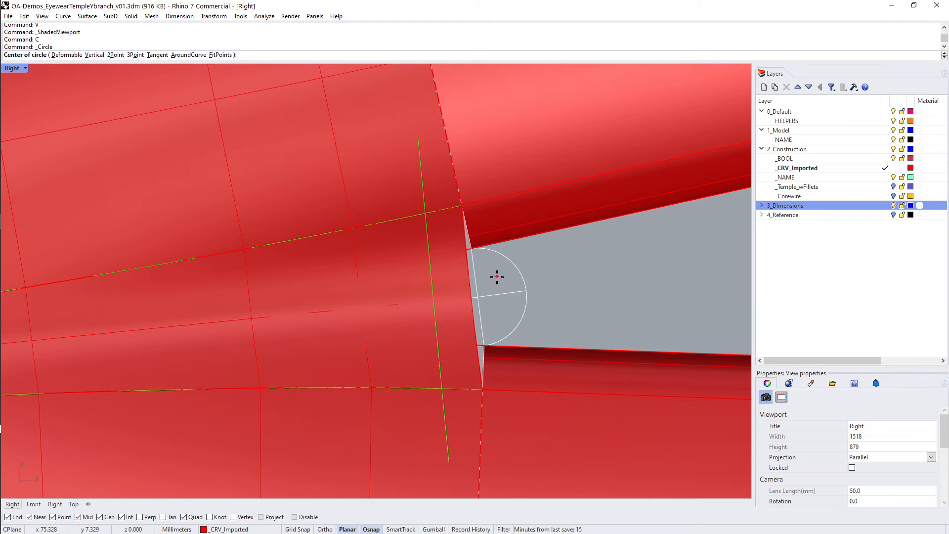
key(Escape)
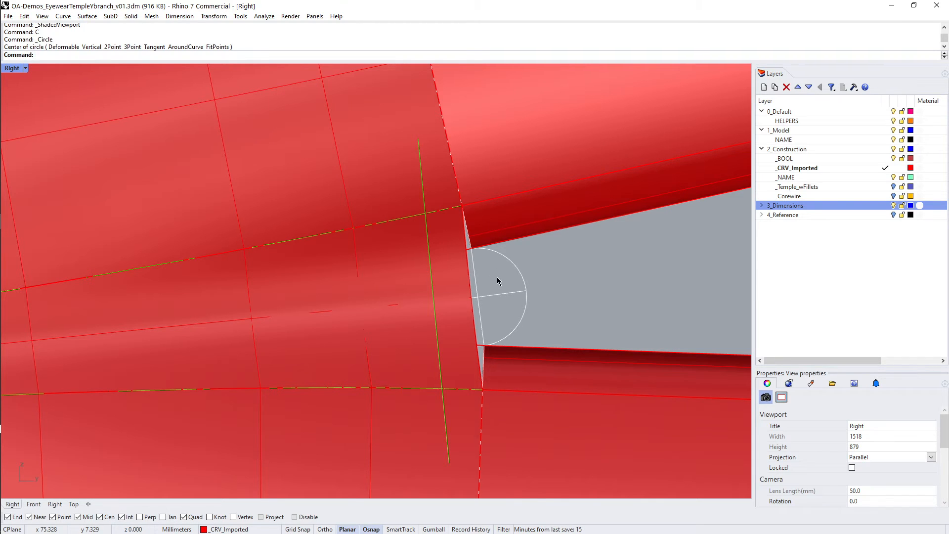
text(BCC)
key(Return)
click(463, 203)
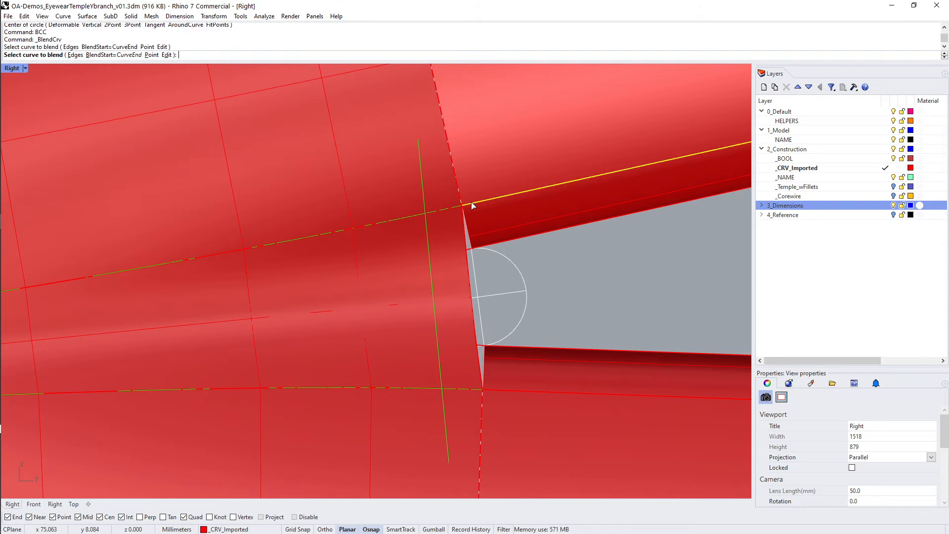
click(504, 391)
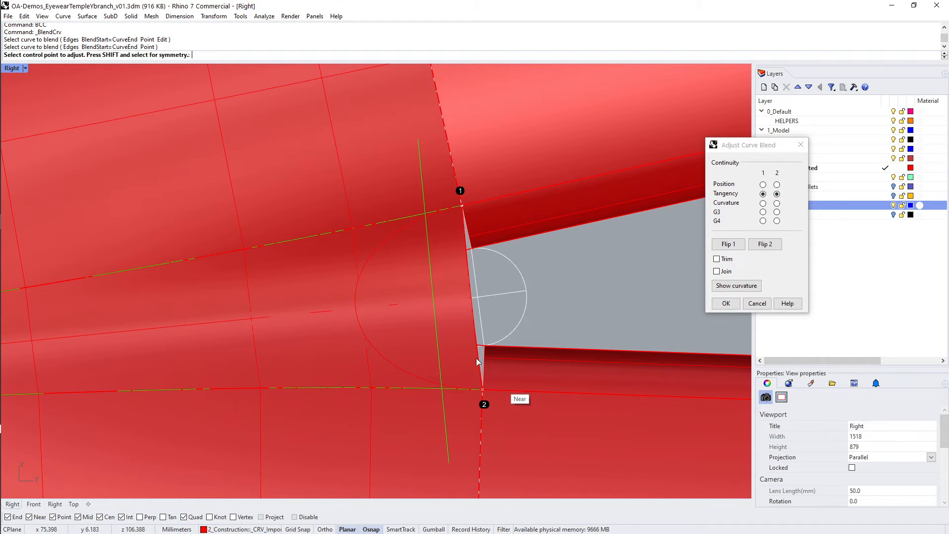
text(w)
key(Return)
right_drag(524, 289, 482, 230)
key(Escape)
Draw a larger circle centred on the small junction circle, with its radius reaching the upper corner of the middle transition surface.
click(469, 206)
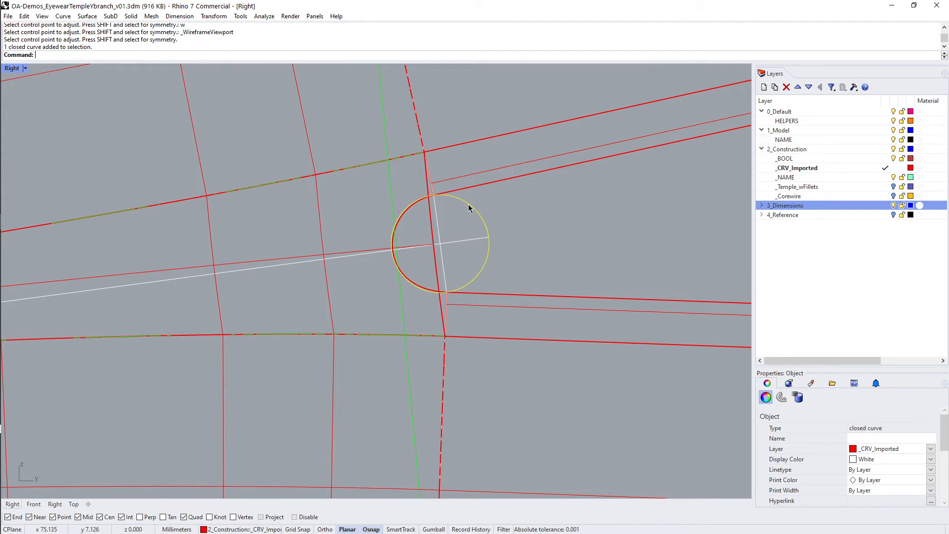
key(Return)
click(440, 243)
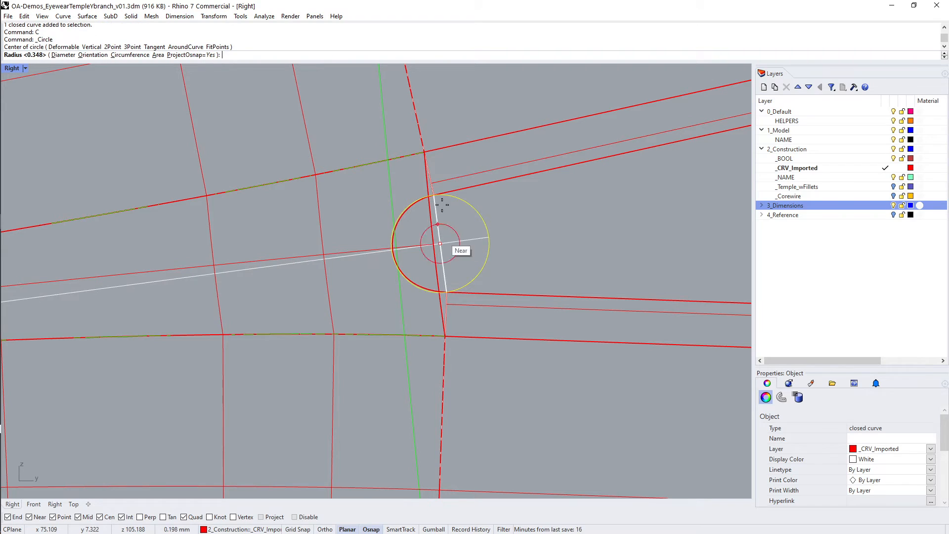
click(423, 153)
click(608, 207)
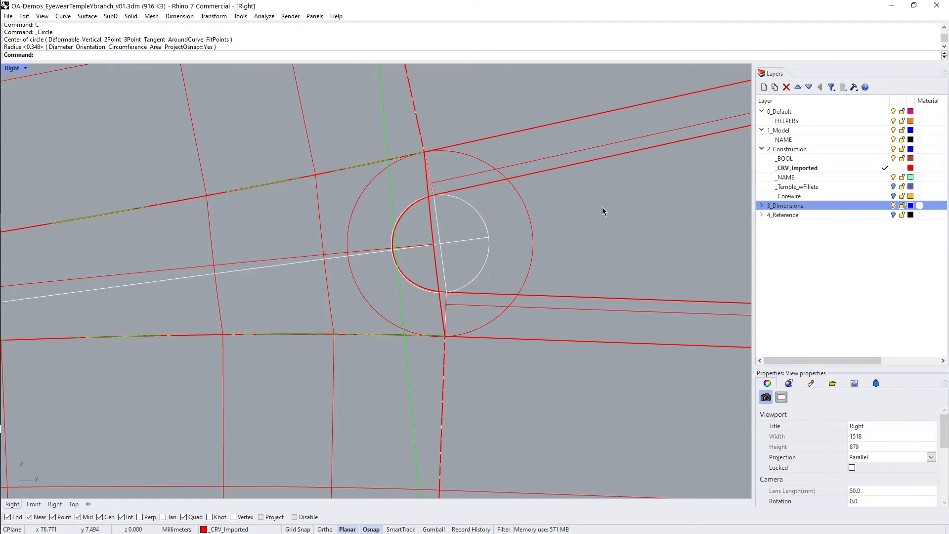
key(Return)
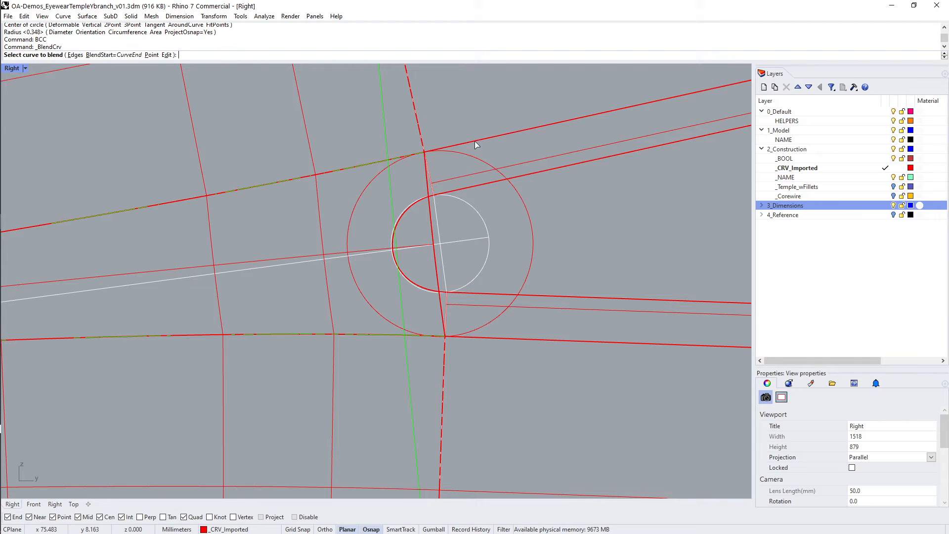
click(497, 340)
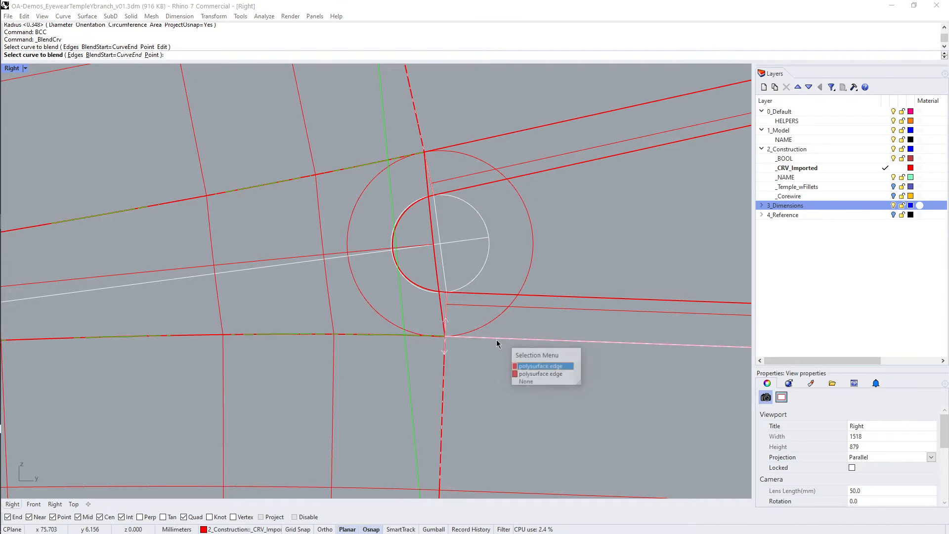
click(533, 366)
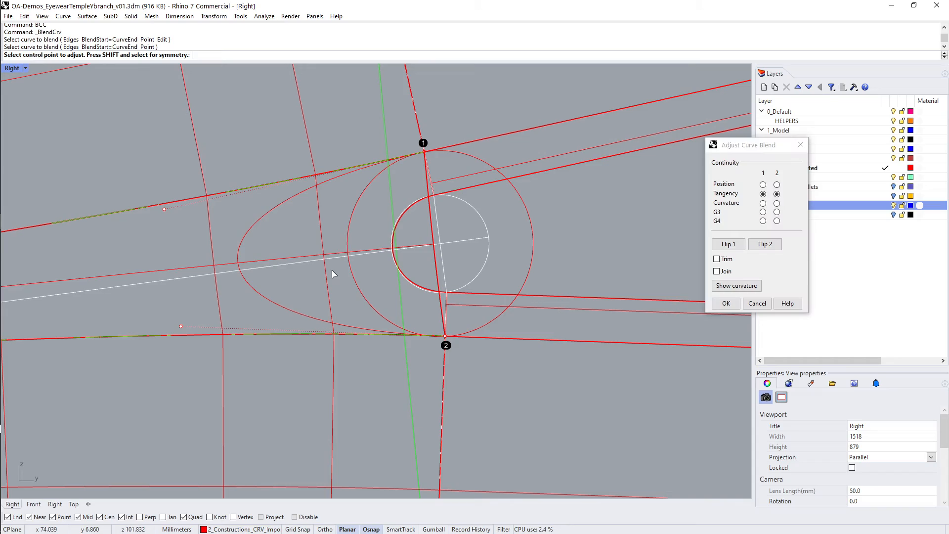
text(pp)
key(Return)
right_drag(437, 270, 324, 280)
scroll(368, 299, up, 6)
right_drag(402, 297, 398, 272)
key(Escape)
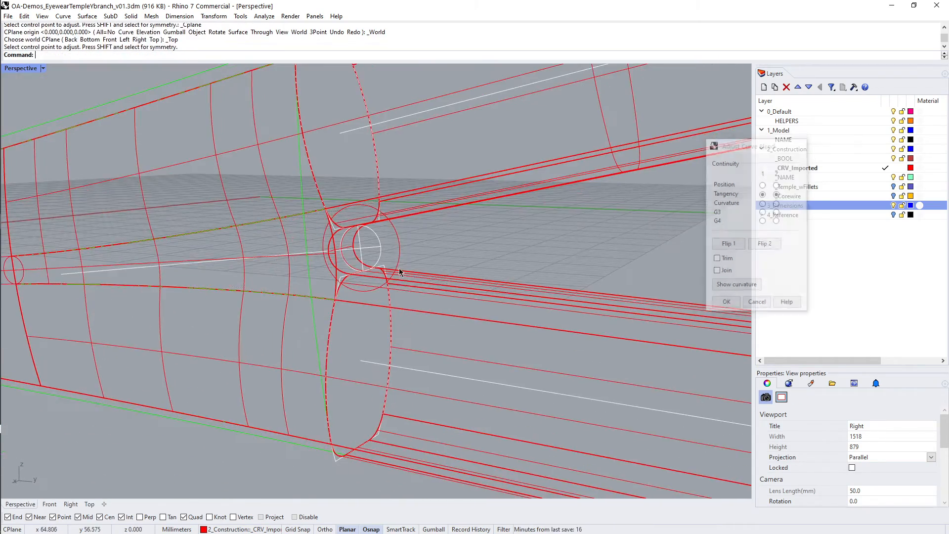
scroll(364, 238, up, 3)
right_drag(364, 238, 348, 215)
text(BCC)
key(Return)
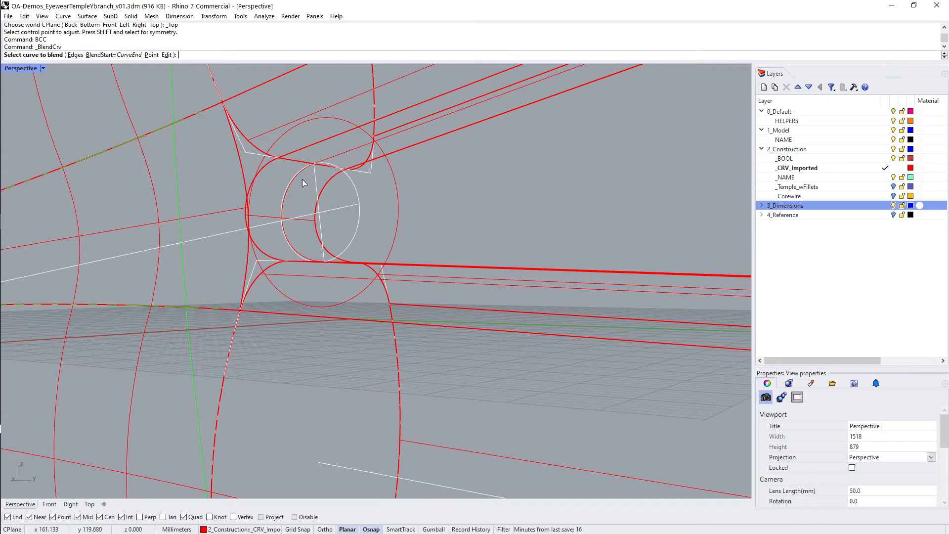
click(261, 311)
right_drag(335, 278, 303, 260)
key(Return)
Blend the upper and lower branch edges with Tangency at both ends, adjusting both handles so the curve follows the larger circle.
key(Return)
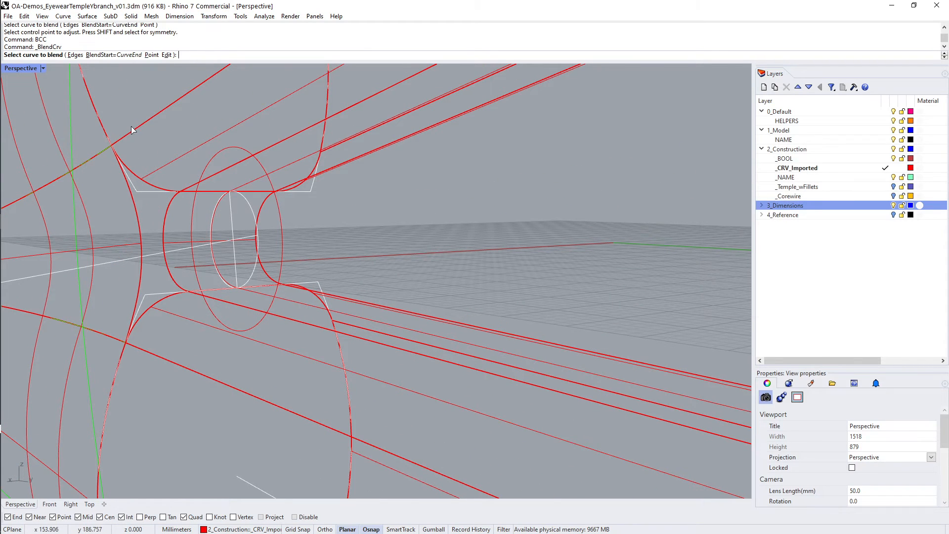
click(132, 127)
click(156, 358)
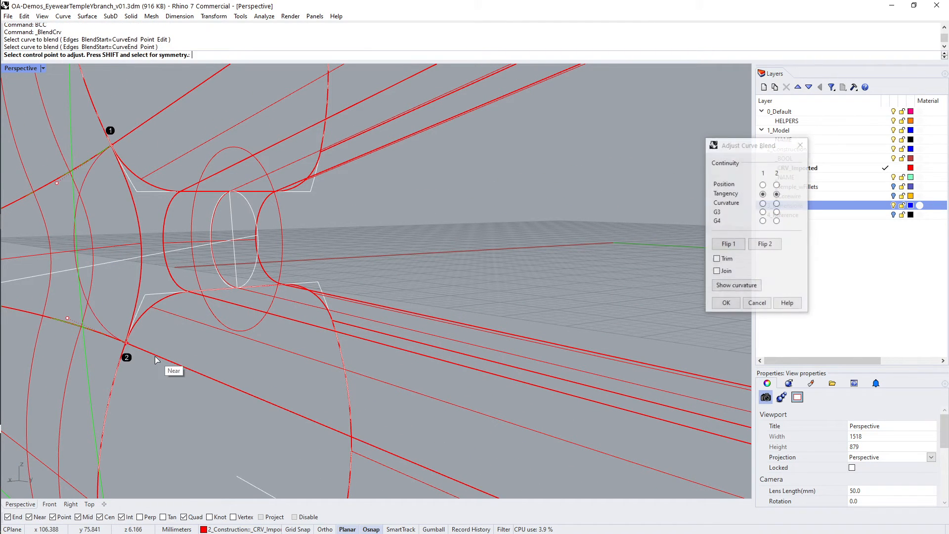
text(rr)
key(Return)
right_drag(439, 278, 306, 193)
scroll(305, 193, up, 1)
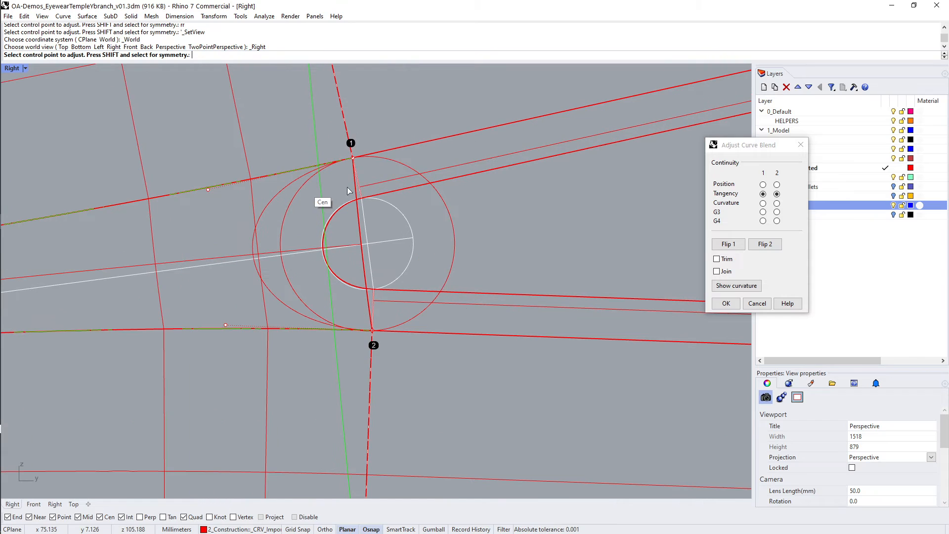
click(208, 190)
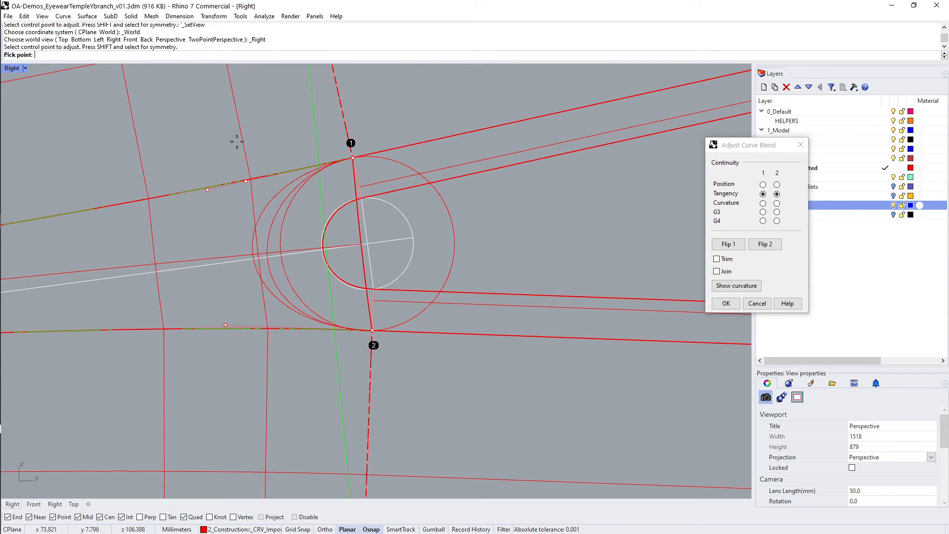
click(248, 180)
click(226, 326)
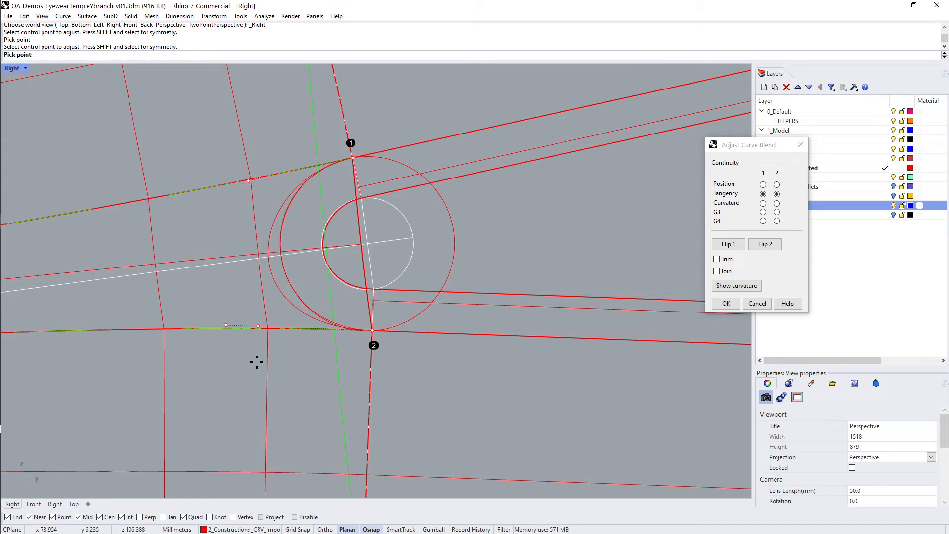
click(257, 362)
key(Return)
Inspect the new blend curve at the branch junction in the Perspective view.
text(33)
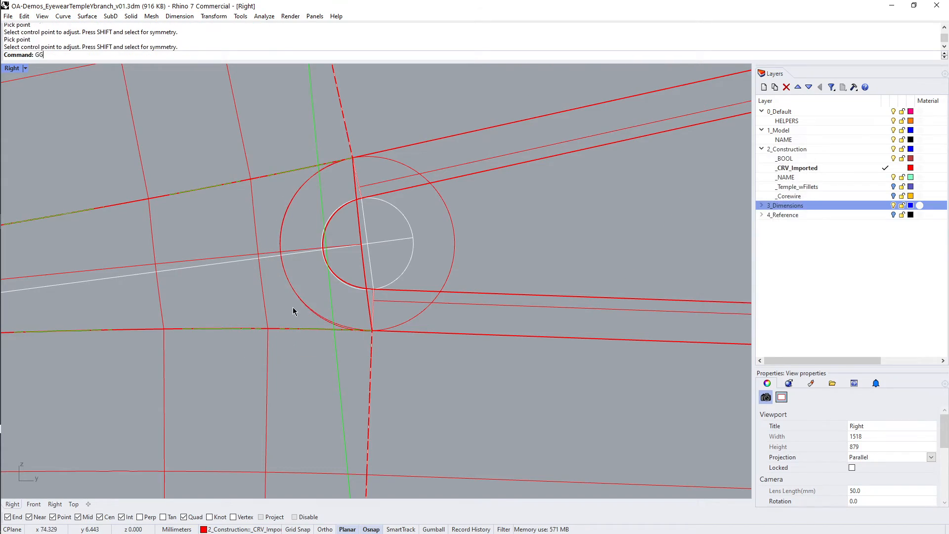
key(Return)
right_drag(294, 311, 144, 273)
scroll(396, 273, down, 5)
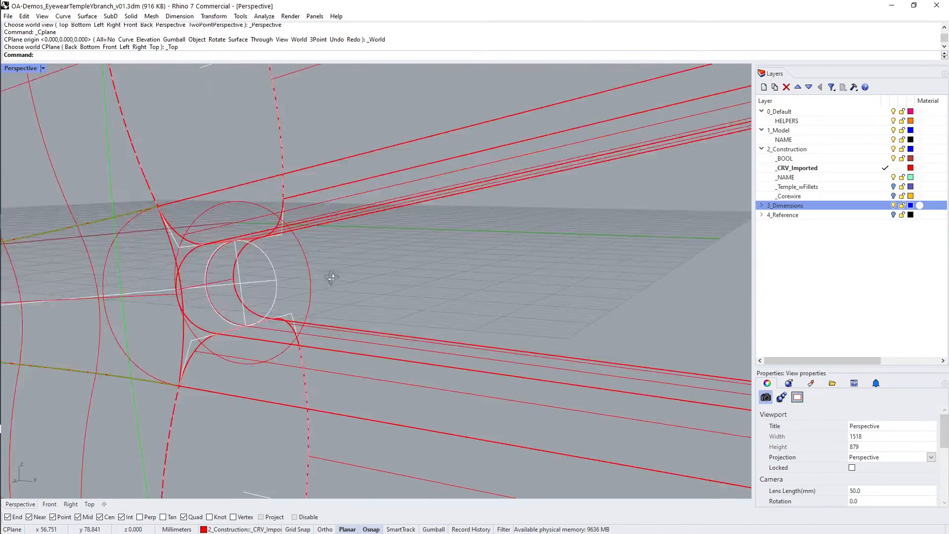
Set the new blend curve's display color to Green and the larger junction circle's display color to White.
right_drag(328, 275, 155, 262)
click(142, 258)
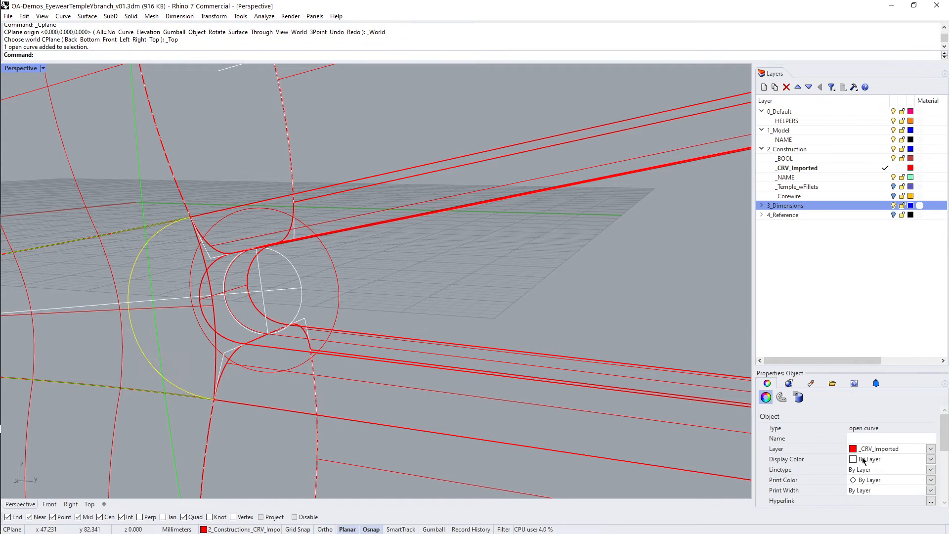
click(864, 460)
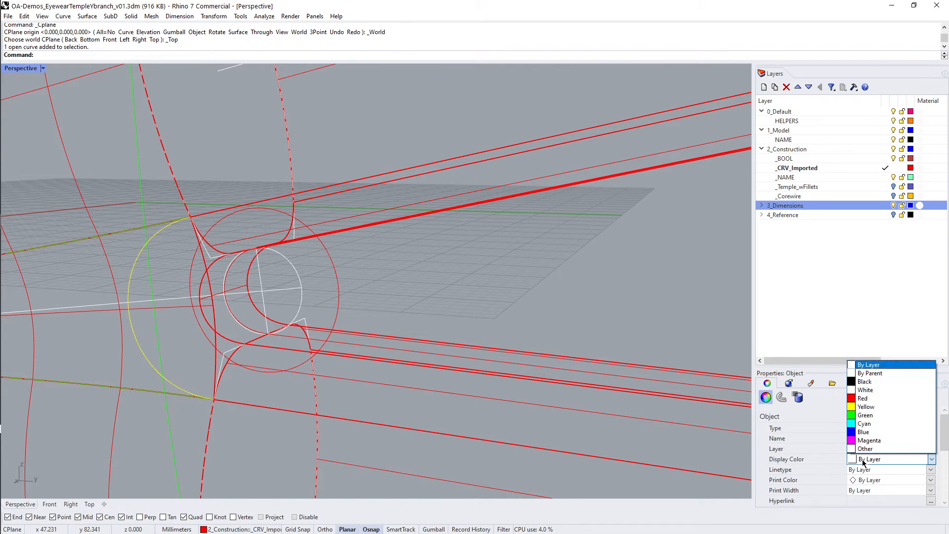
click(866, 415)
click(217, 225)
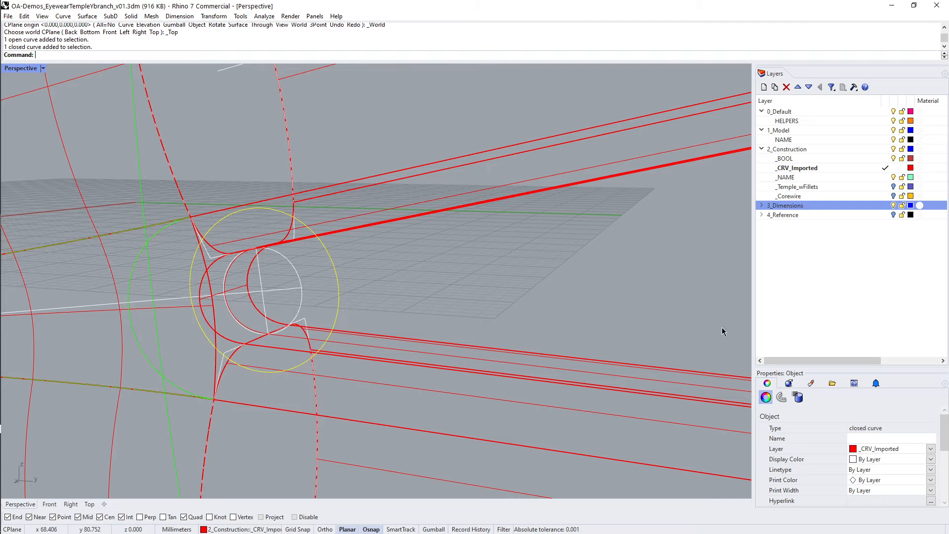
click(861, 459)
click(866, 398)
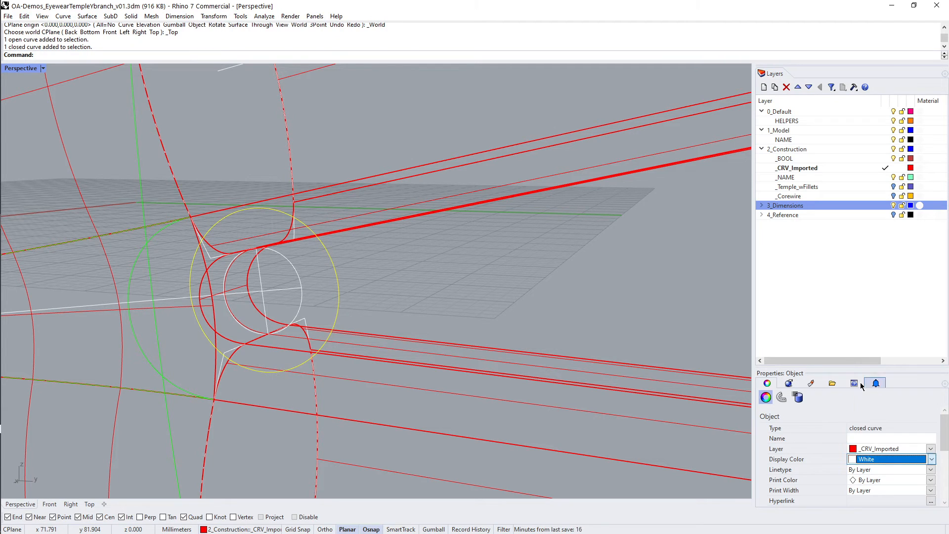
click(376, 278)
Trim the middle transition surface in a shaded Right view with the green blend curve, removing the portion facing the inner junction.
scroll(377, 278, down, 6)
right_drag(269, 251, 296, 250)
scroll(280, 248, up, 6)
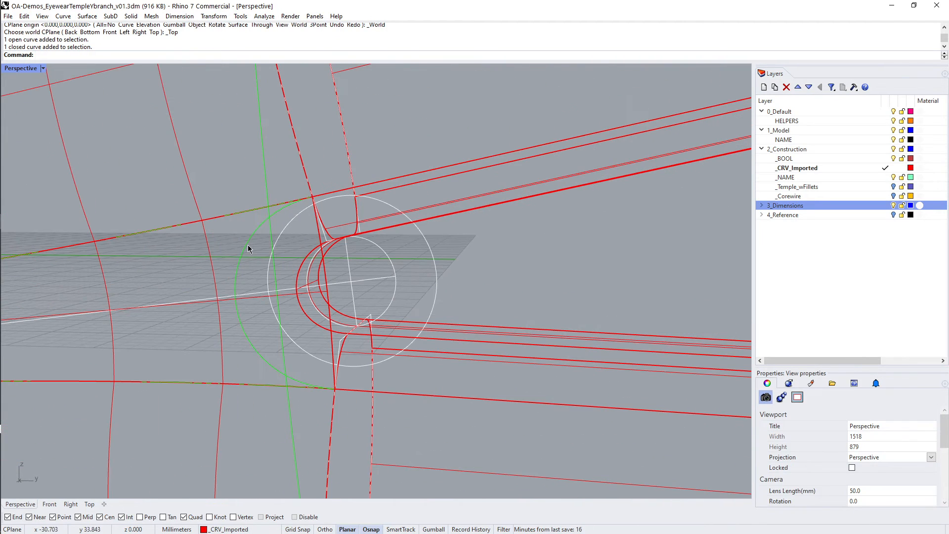
click(247, 246)
text(V)
key(Return)
key(Return)
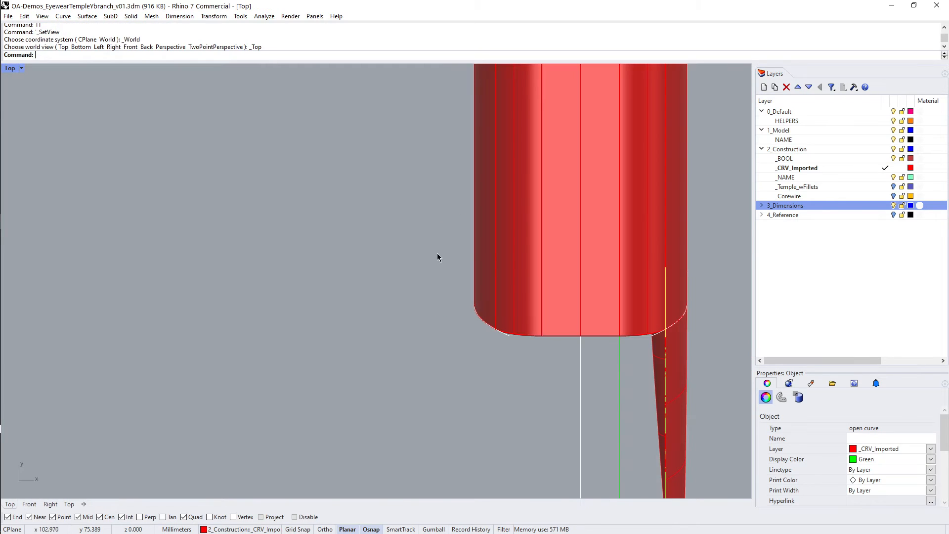
text(R)
key(Return)
text(tr)
key(Return)
click(335, 235)
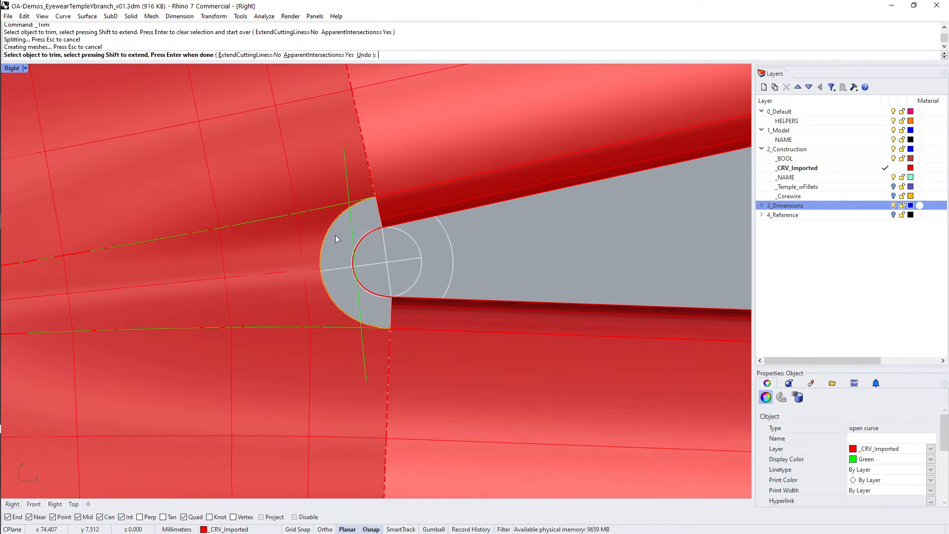
text(g)
key(Return)
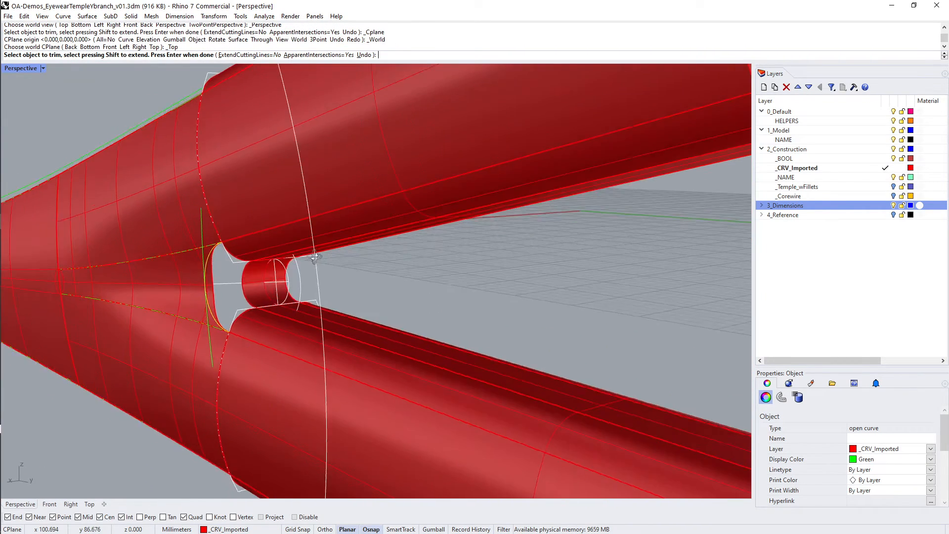
scroll(255, 251, up, 3)
key(Return)
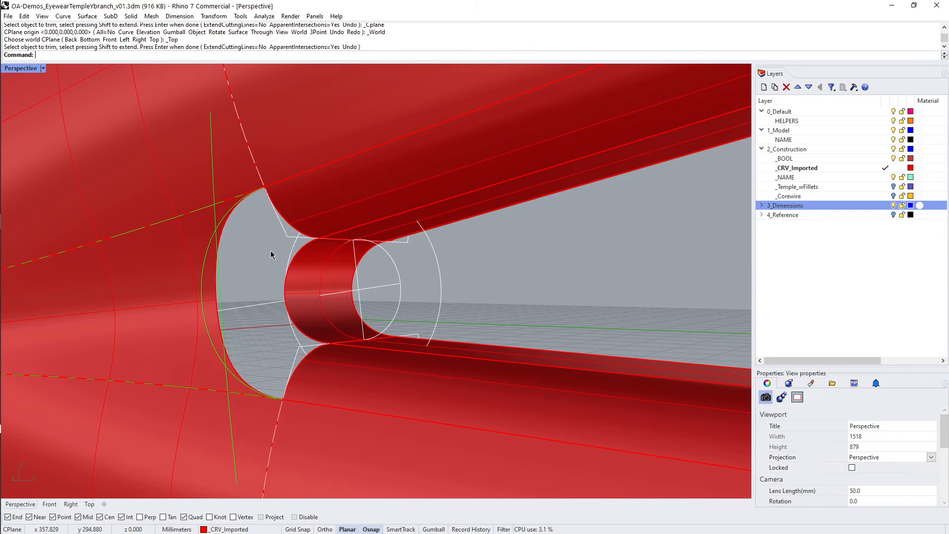
Extract the U-direction isocurve from the middle transition surface that ends midway along its trimmed edge.
scroll(271, 250, up, 2)
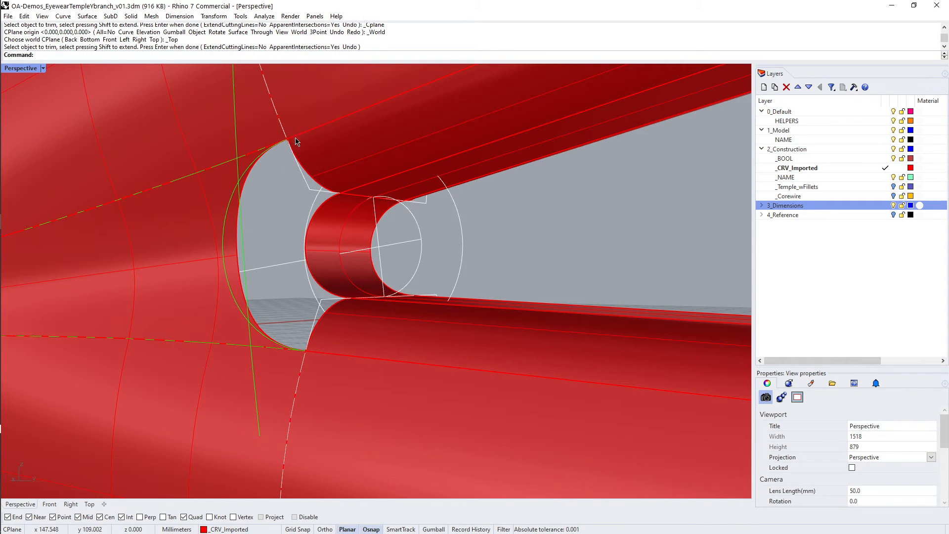
right_drag(348, 196, 318, 228)
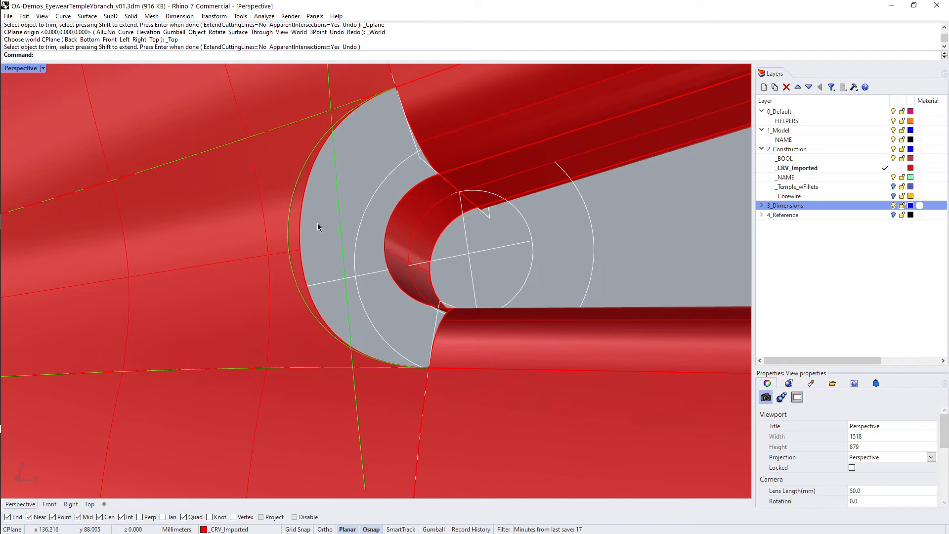
text(I)
key(Return)
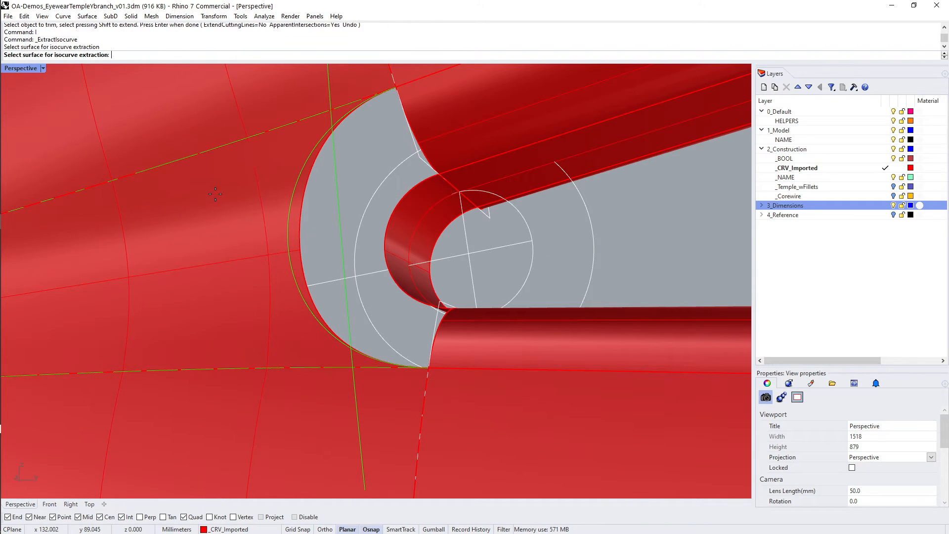
click(241, 250)
click(270, 256)
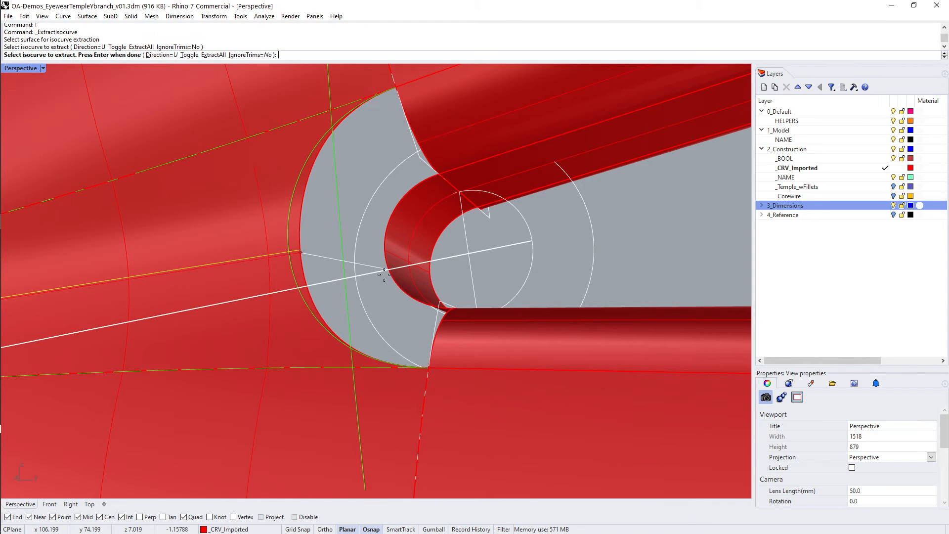
right_drag(383, 273, 358, 286)
key(Return)
Extract a U-direction isocurve across the middle of the rounded inner junction surface.
text(I)
key(Return)
click(334, 271)
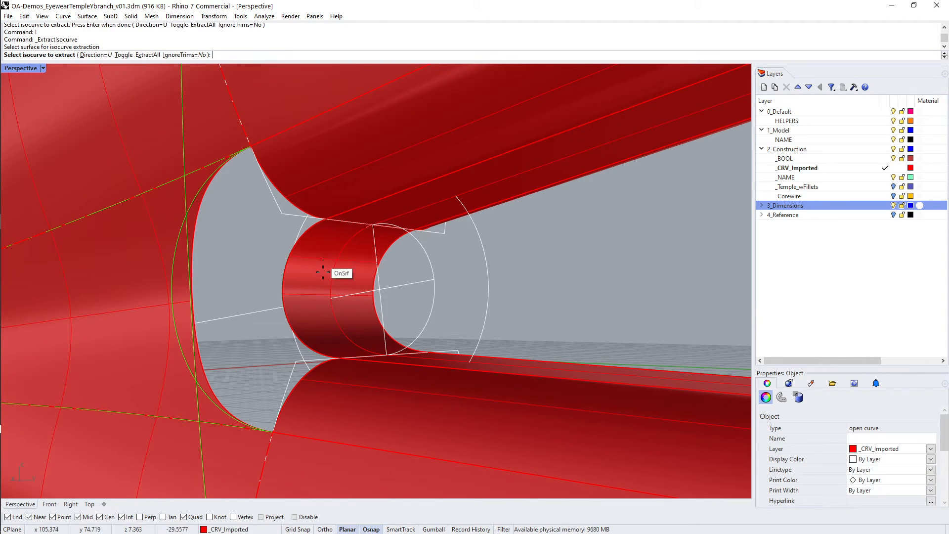
click(328, 294)
right_drag(254, 285, 248, 256)
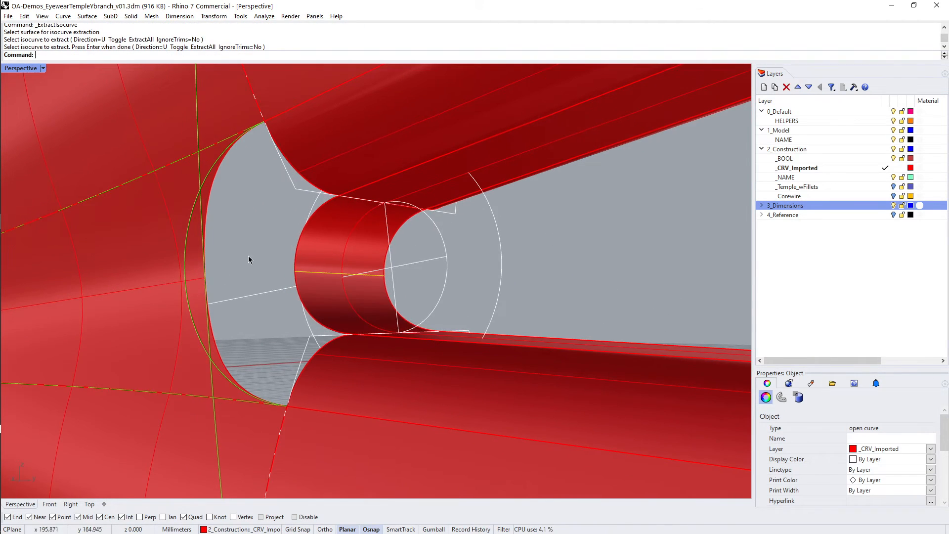
key(Return)
Blend the two extracted isocurves across the opening with Curvature at the transition surface and Tangency at the inner junction surface.
text(BCC)
key(Return)
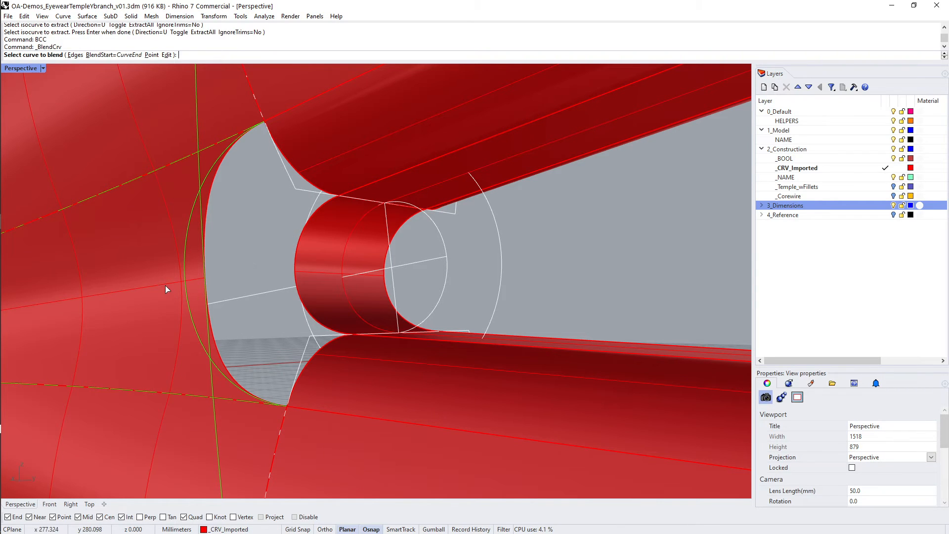
click(311, 274)
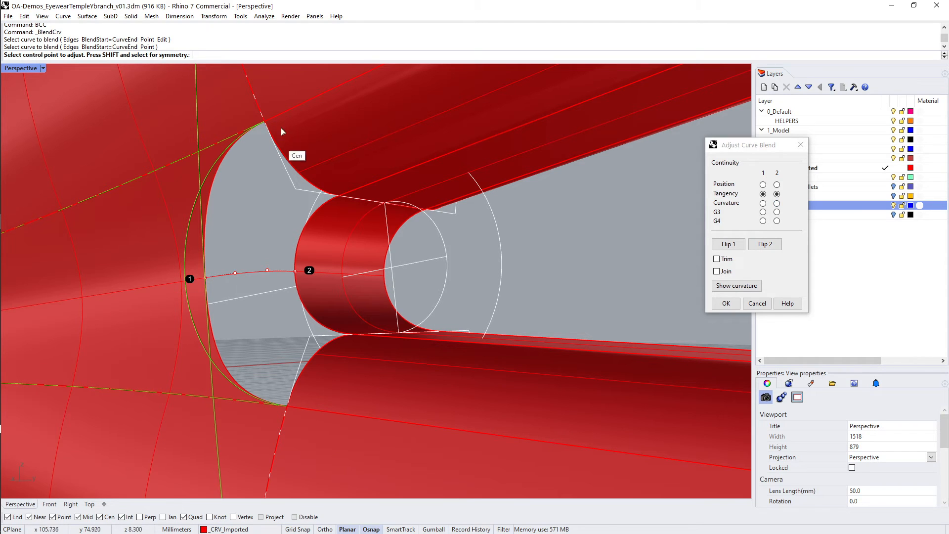
click(764, 203)
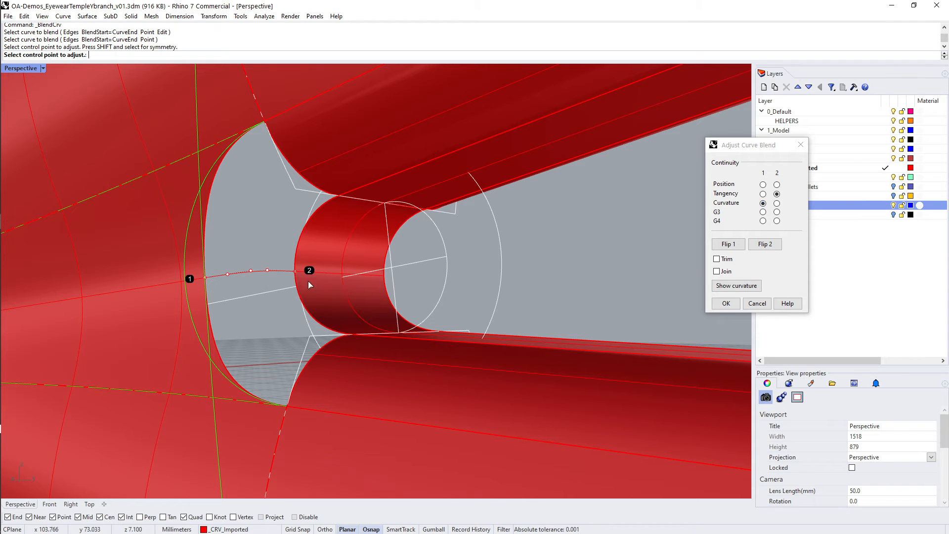
click(727, 303)
right_drag(327, 296, 315, 275)
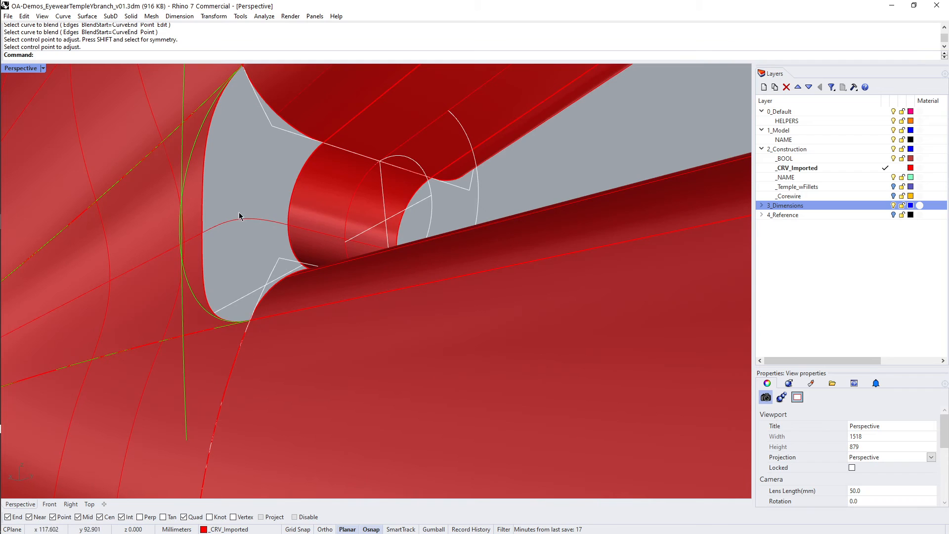
Sweep a two-rail surface along the trimmed edge and inner junction edge through the upper, middle and lower cross sections, leaving them unchanged.
scroll(305, 218, up, 4)
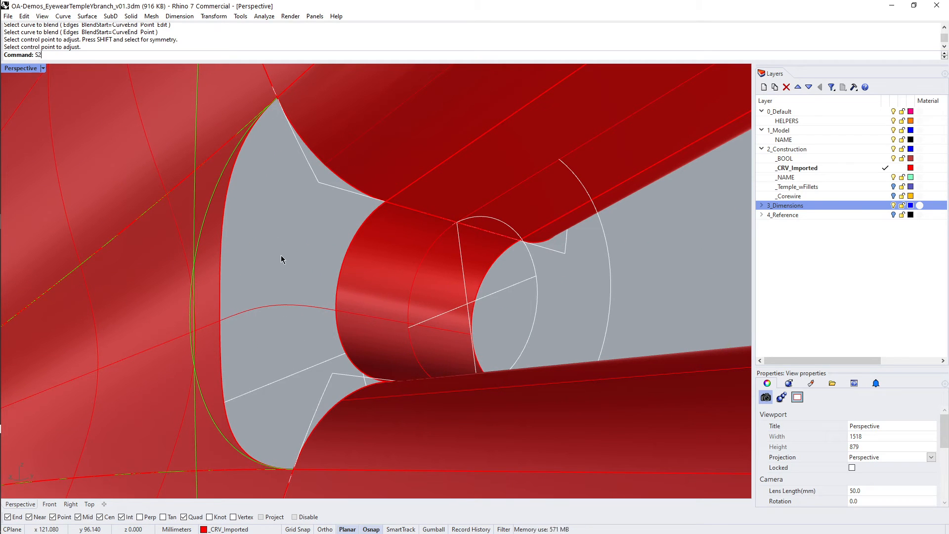
text(S2)
key(Return)
click(247, 144)
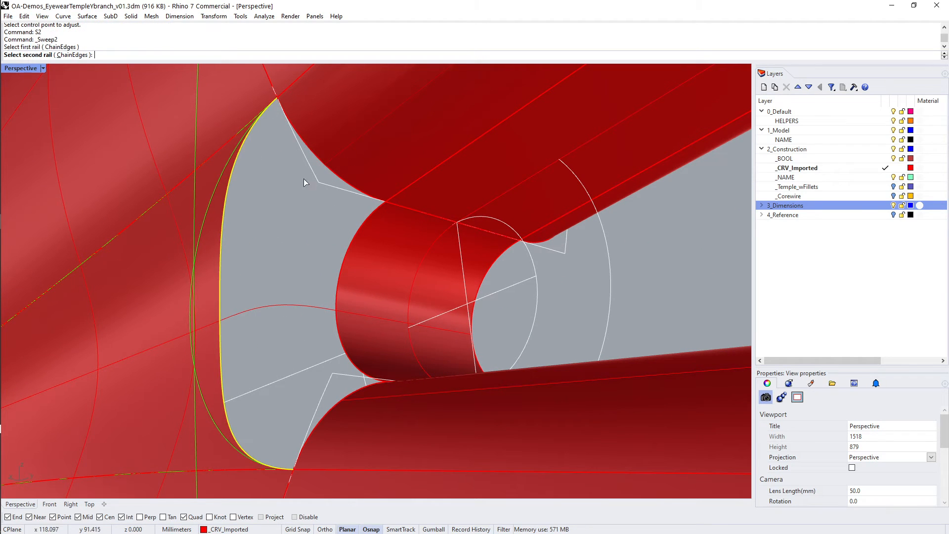
click(378, 213)
click(362, 193)
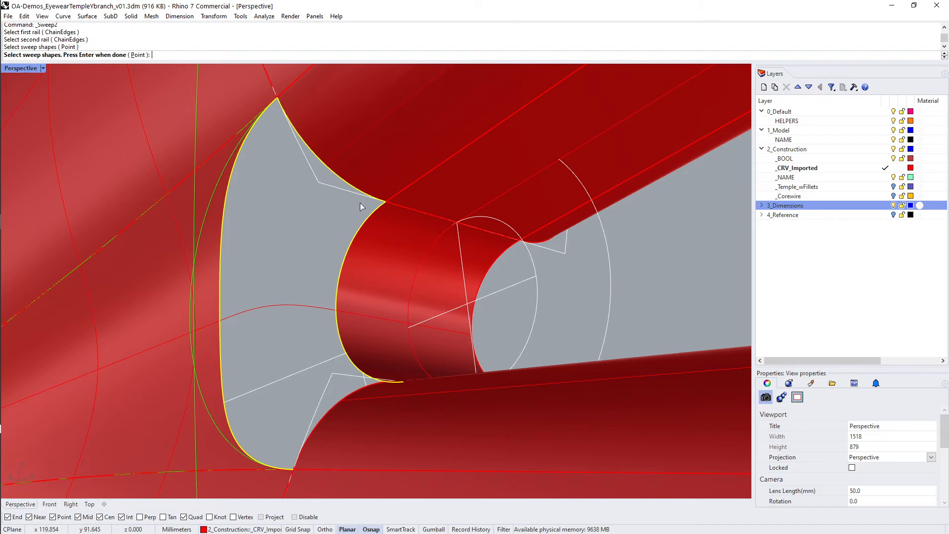
click(319, 315)
click(373, 388)
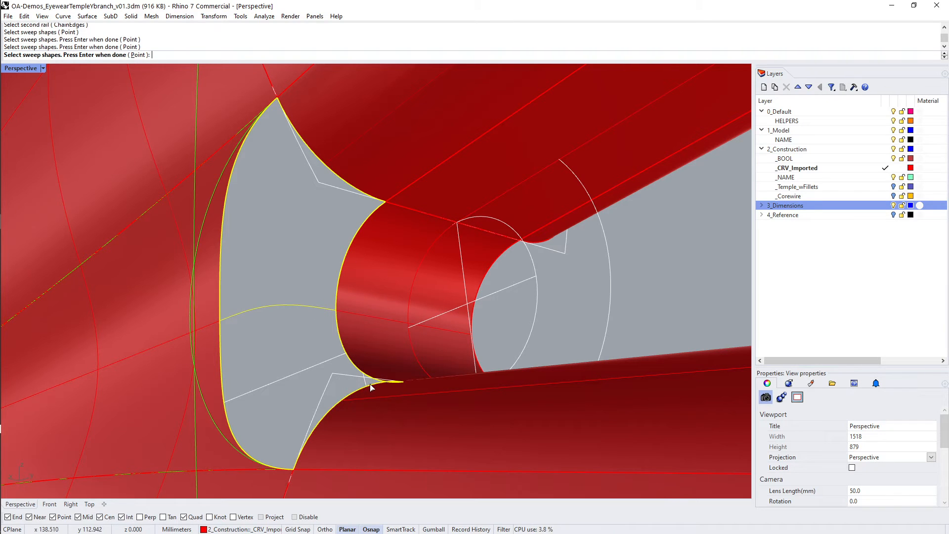
key(Return)
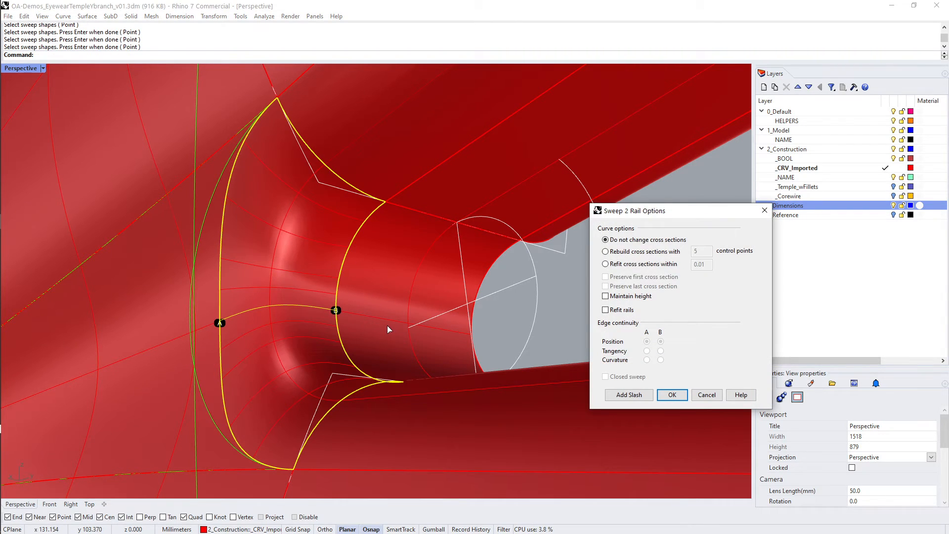
right_drag(315, 297, 290, 282)
click(672, 394)
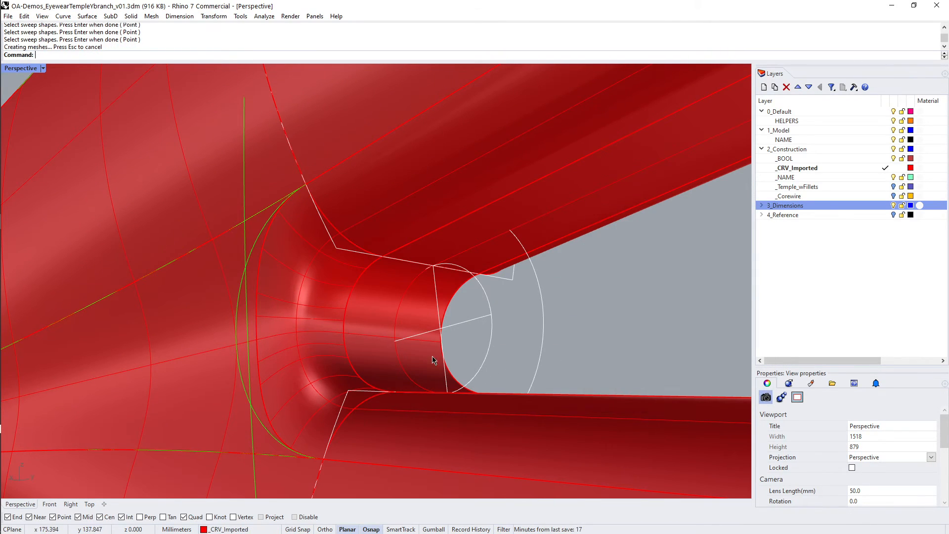
Hide all curves and inspect the sweep surface's smoothness at the junction in Rendered display.
text(SCC)
key(Return)
text(H)
key(Return)
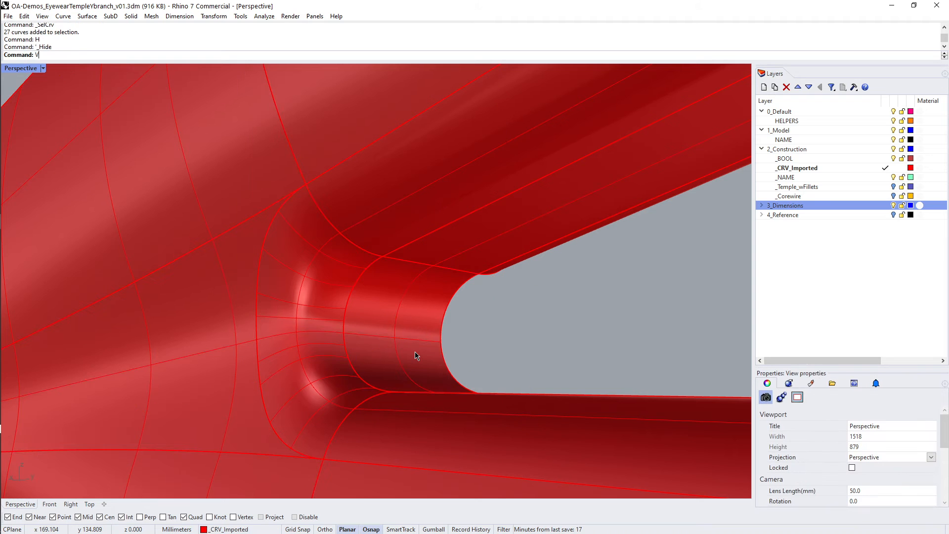
text(VV)
key(Return)
right_drag(321, 315, 295, 292)
scroll(296, 299, up, 3)
Undo the hiding of the curves and delete the sweep surface at the junction in Shaded display.
key(ctrl+z)
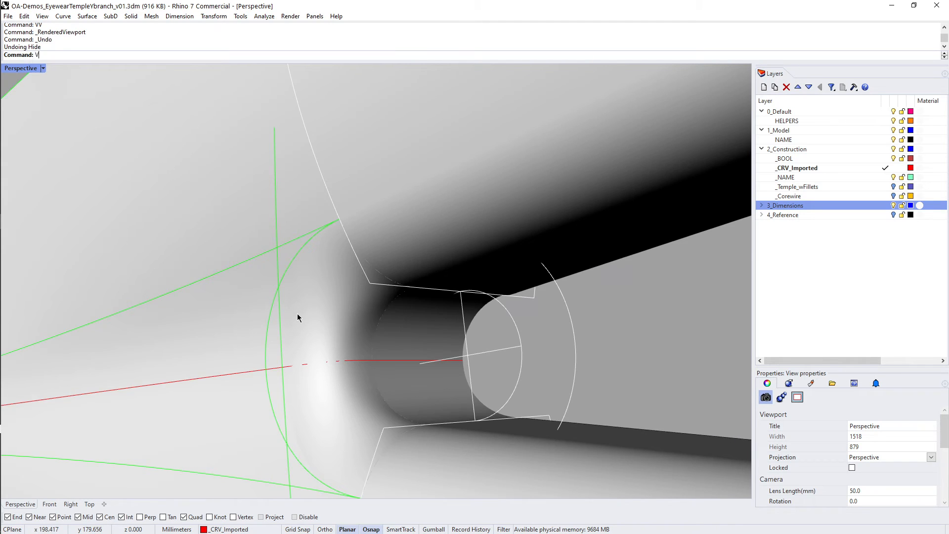
text(V)
key(Return)
click(315, 293)
key(Delete)
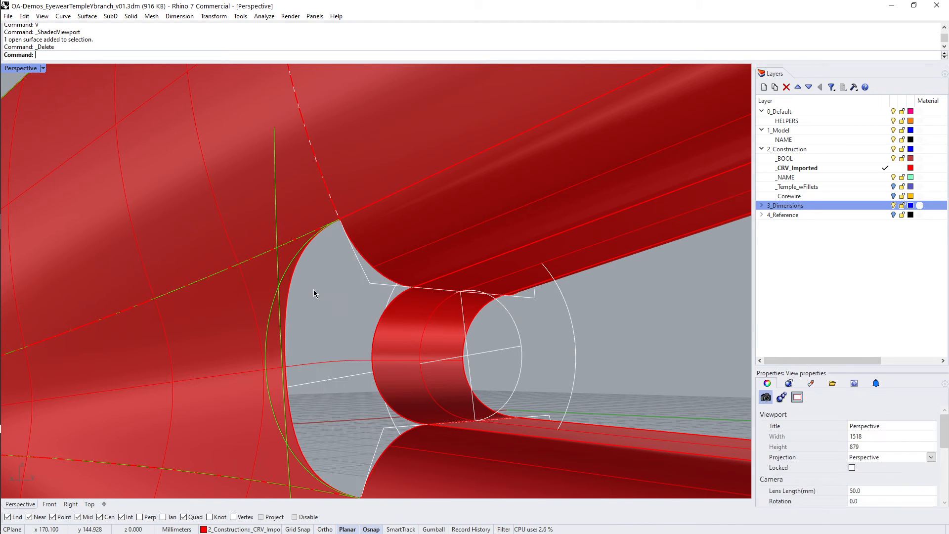
right_drag(315, 291, 325, 275)
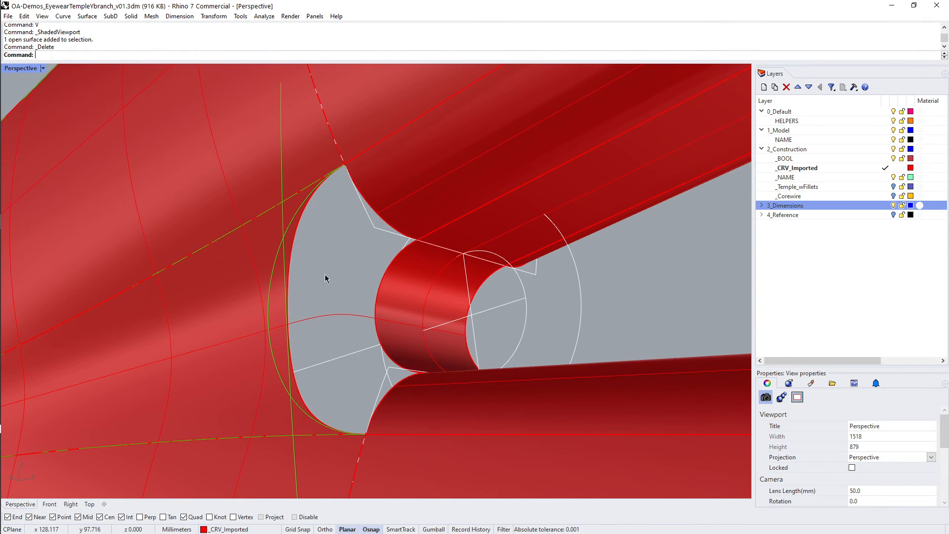
key(Return)
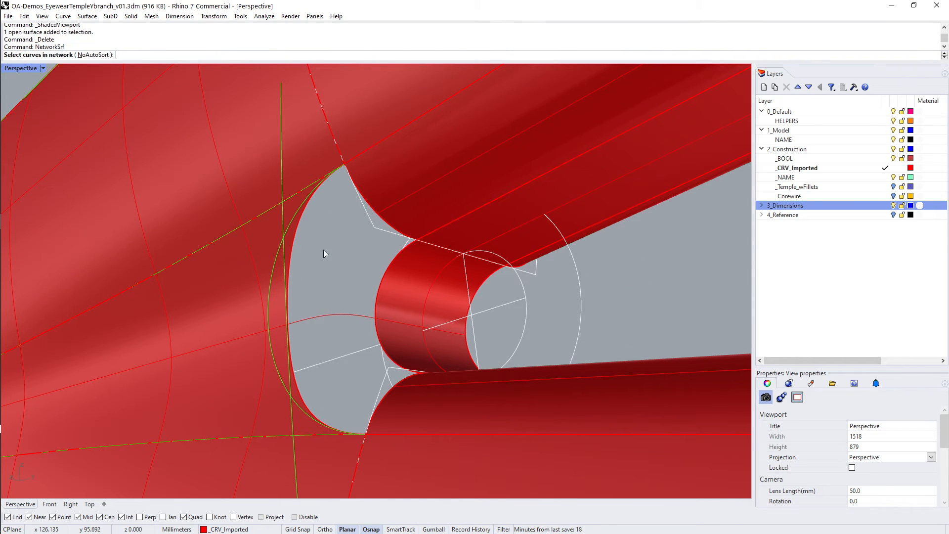
click(314, 201)
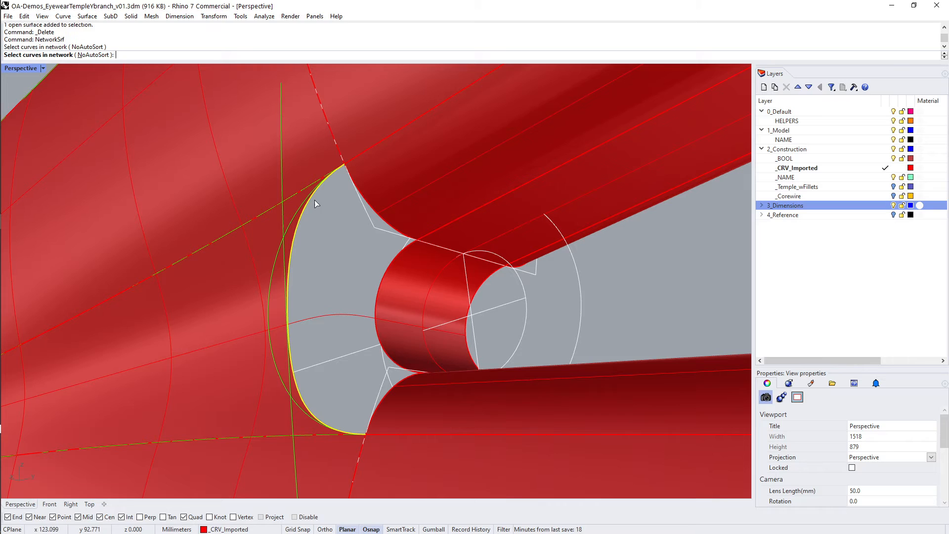
click(395, 256)
click(398, 231)
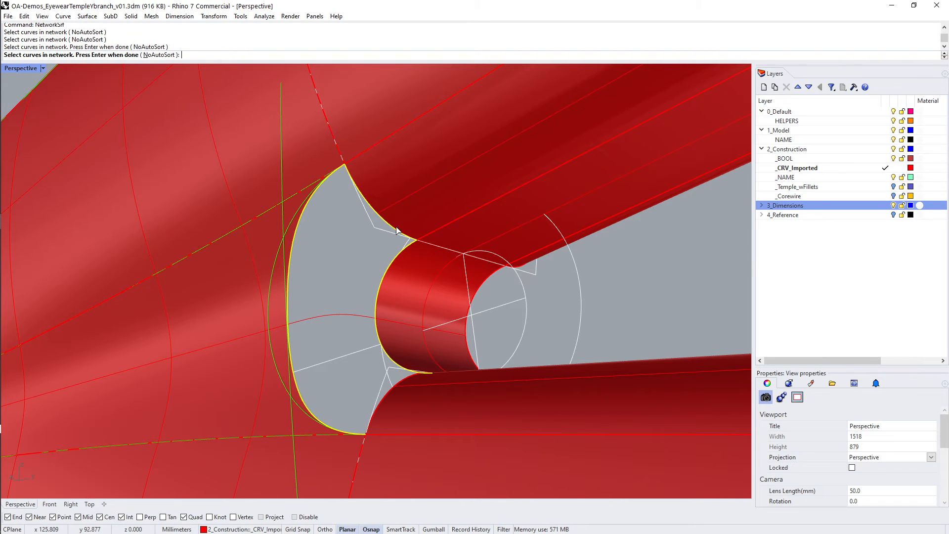
key(Escape)
Delete the middle blend curve spanning the junction opening.
click(360, 316)
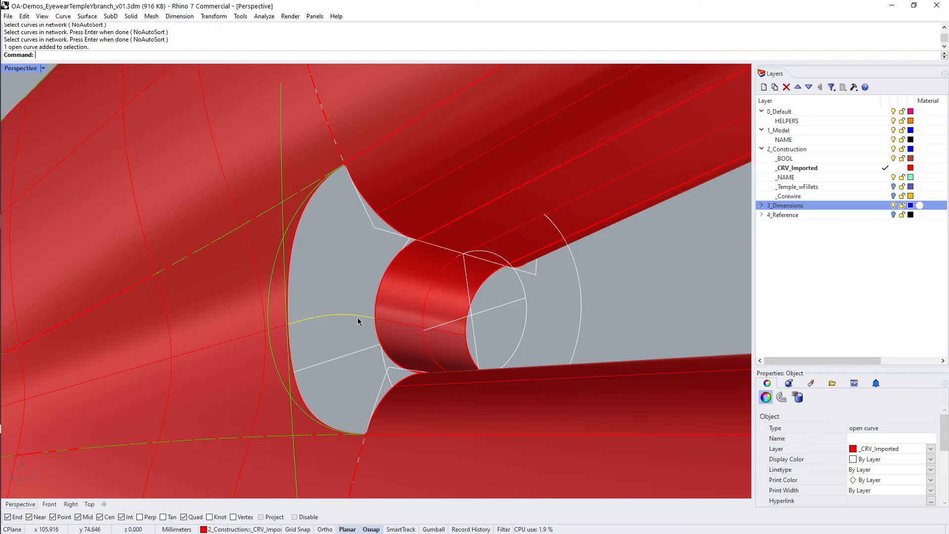
key(Delete)
Blend a curve across the middle of the junction opening between the two facing curves, with tangency continuity at both ends.
text(B)
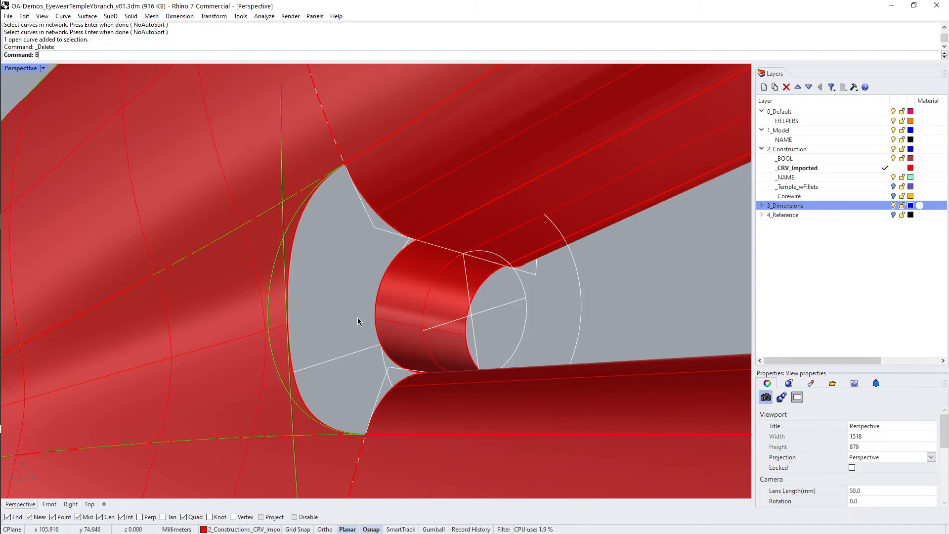
text(CC)
key(Return)
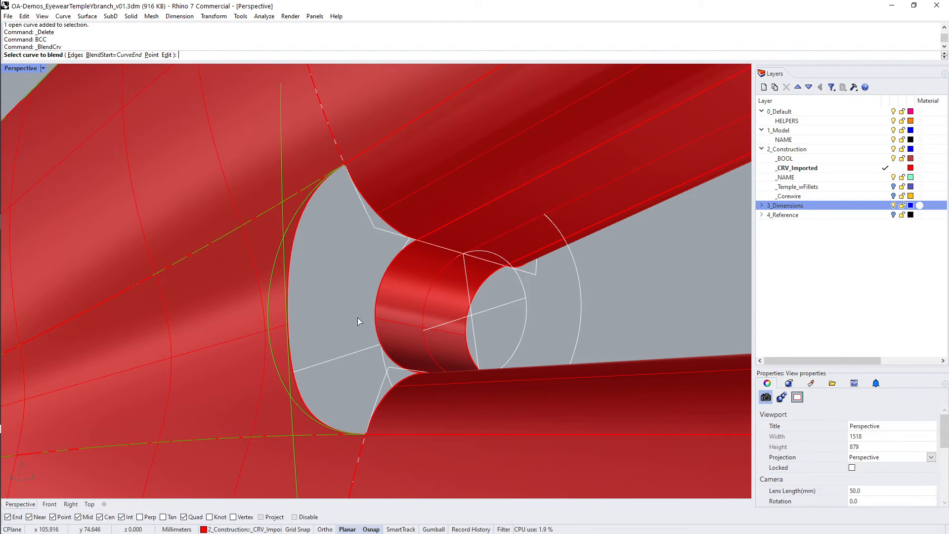
click(277, 328)
click(385, 322)
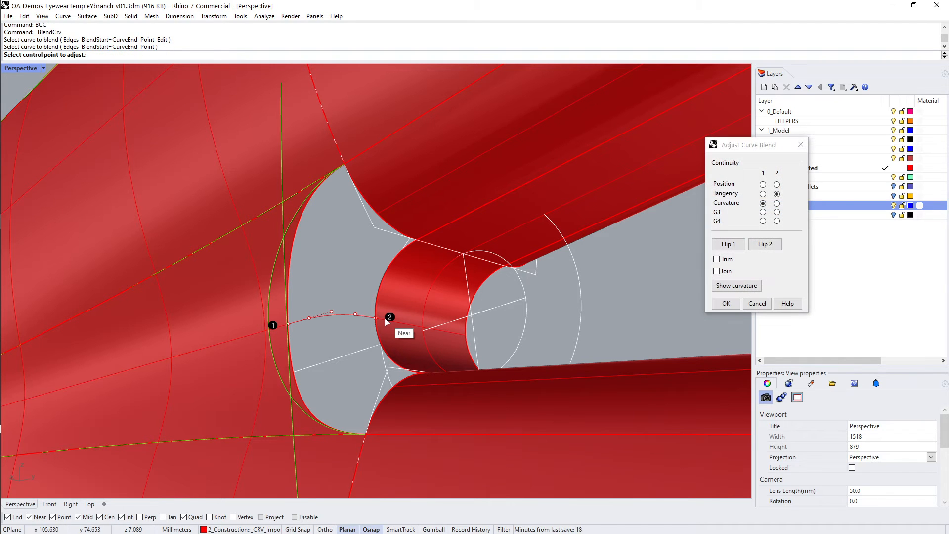
click(764, 194)
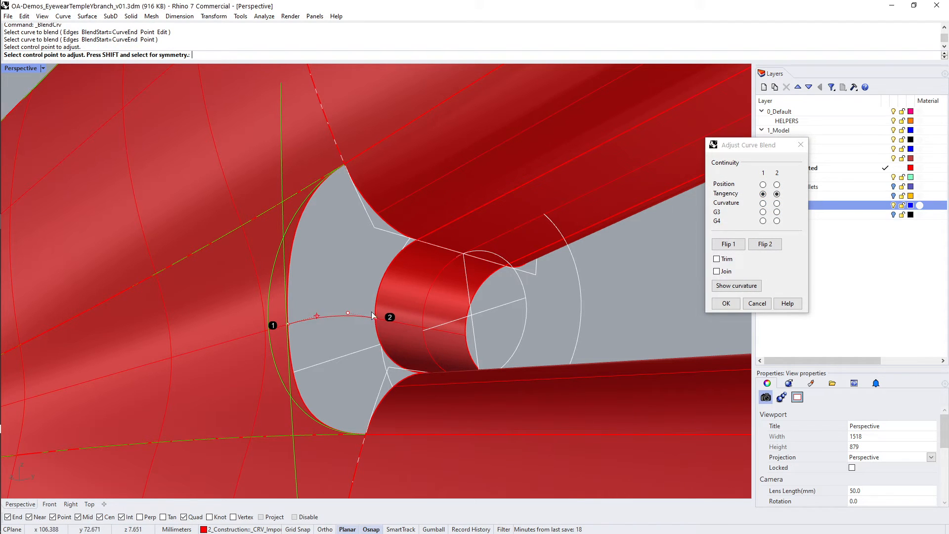
click(740, 303)
Sweep a two-rail surface along the trimmed edge and inner junction edge through the upper edge, new middle curve and lower edge.
text(S2)
key(Return)
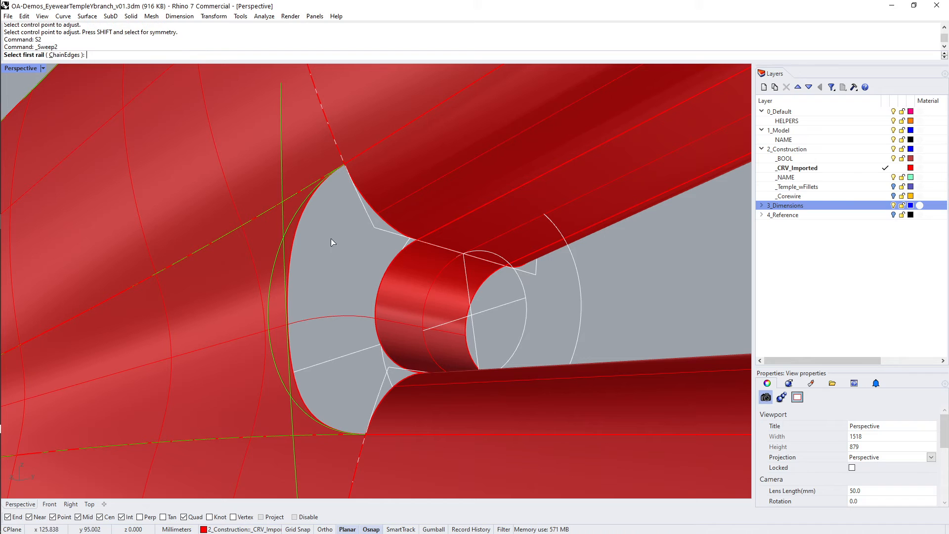
click(313, 201)
click(394, 261)
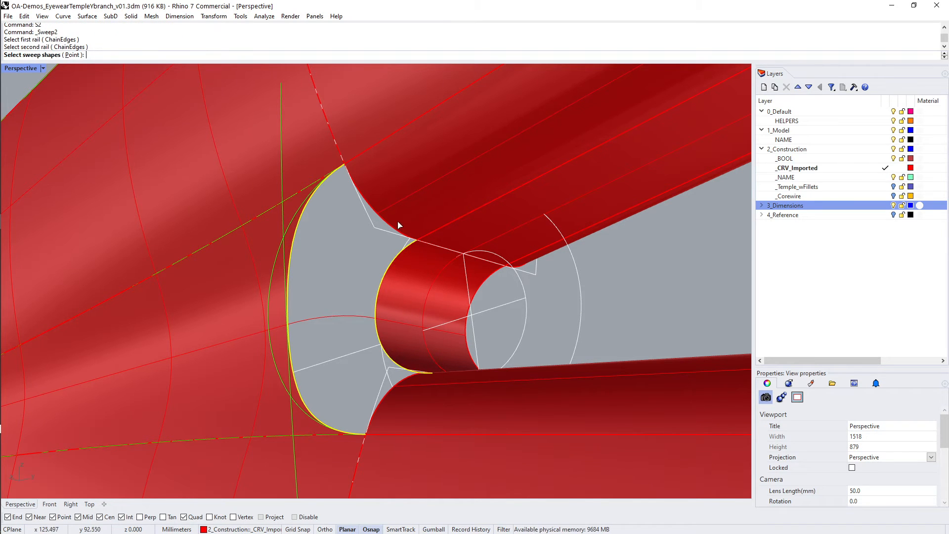
click(394, 229)
click(367, 315)
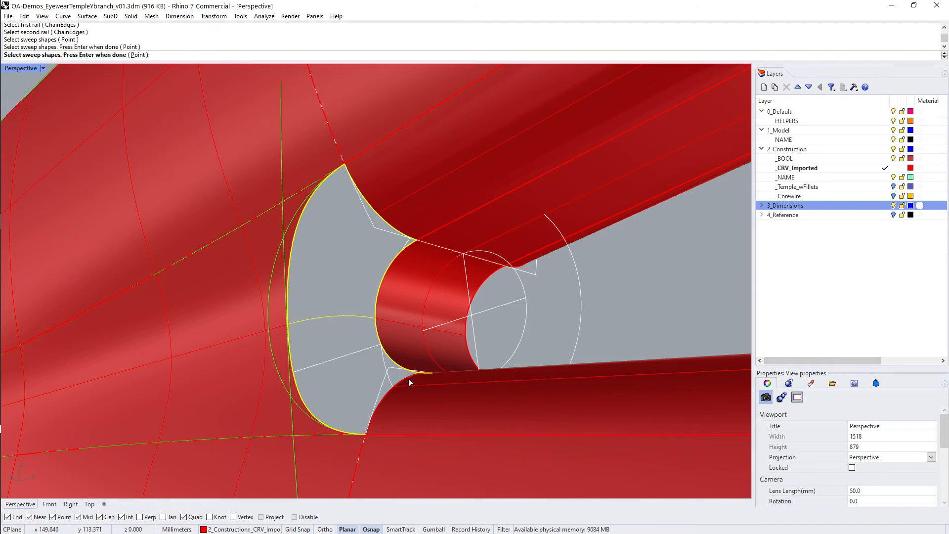
click(409, 381)
key(Return)
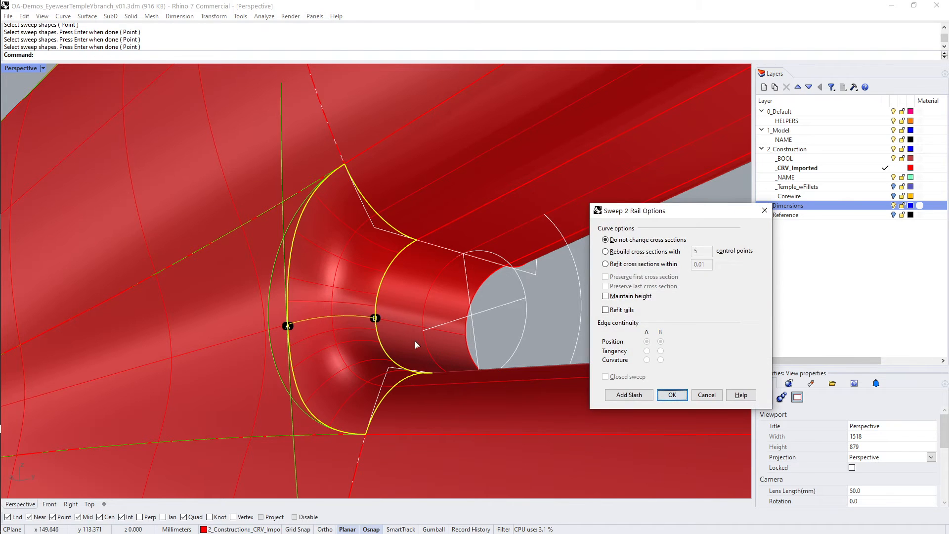
key(Return)
Check the new sweep in Rendered display, hide all curves, and return to Shaded display.
text(VV)
key(Return)
mouse_move(385, 317)
right_down()
mouse_move(351, 269)
mouse_move(455, 303)
mouse_move(381, 272)
mouse_move(458, 302)
mouse_move(538, 286)
mouse_move(461, 324)
mouse_move(413, 294)
mouse_move(585, 301)
mouse_move(397, 304)
mouse_move(431, 351)
mouse_move(374, 293)
mouse_move(415, 317)
mouse_move(423, 282)
right_up()
text(SCC)
key(Return)
text(H)
key(Return)
scroll(374, 295, up, 10)
text(V)
key(Return)
Match the sweep's outer edge to the trimmed middle surface with curvature continuity, preserving curvature at the other end.
right_drag(416, 193, 384, 224)
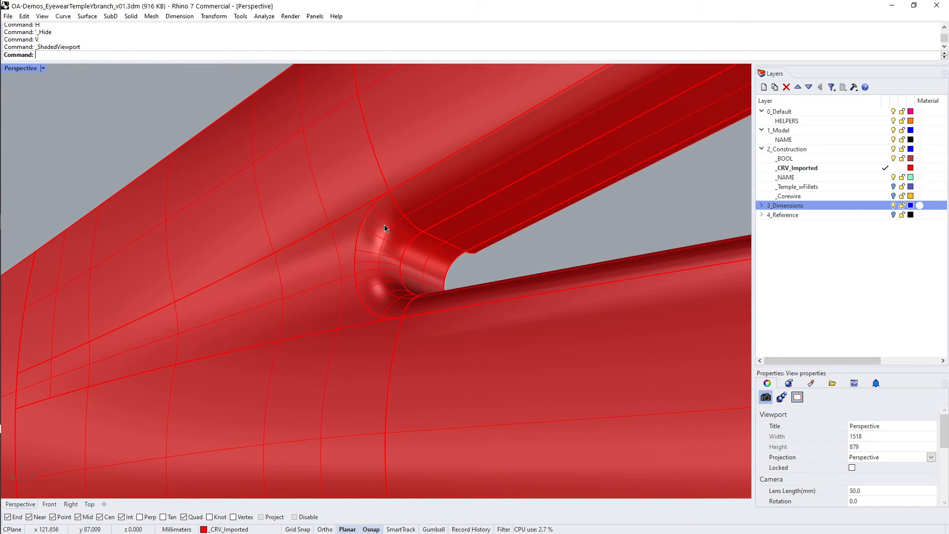
scroll(384, 224, up, 1)
scroll(373, 207, up, 5)
scroll(373, 212, down, 4)
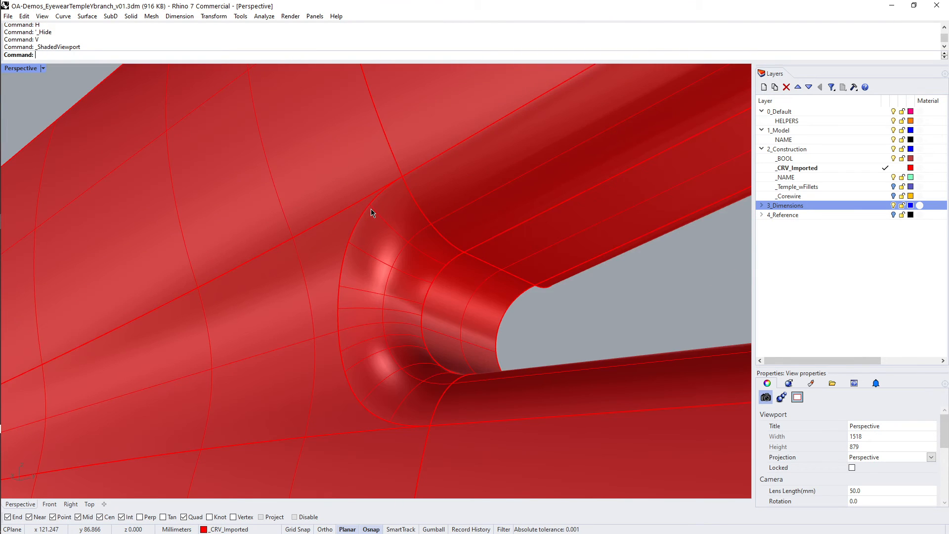
scroll(372, 212, up, 2)
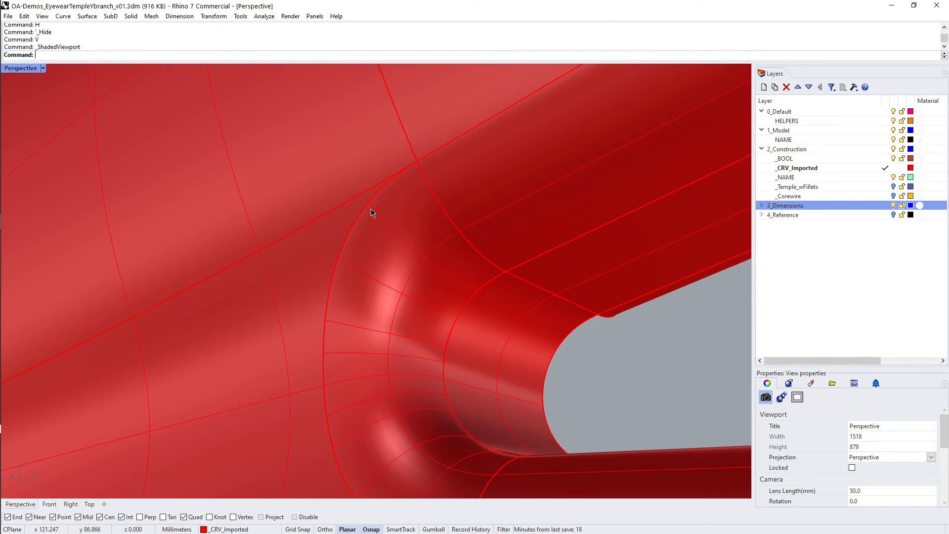
text(MS)
key(Return)
click(371, 205)
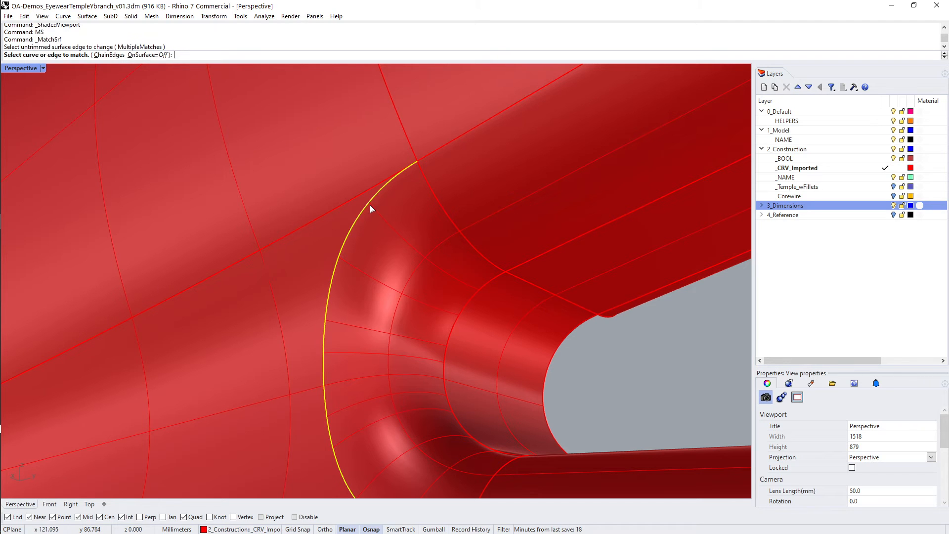
click(371, 204)
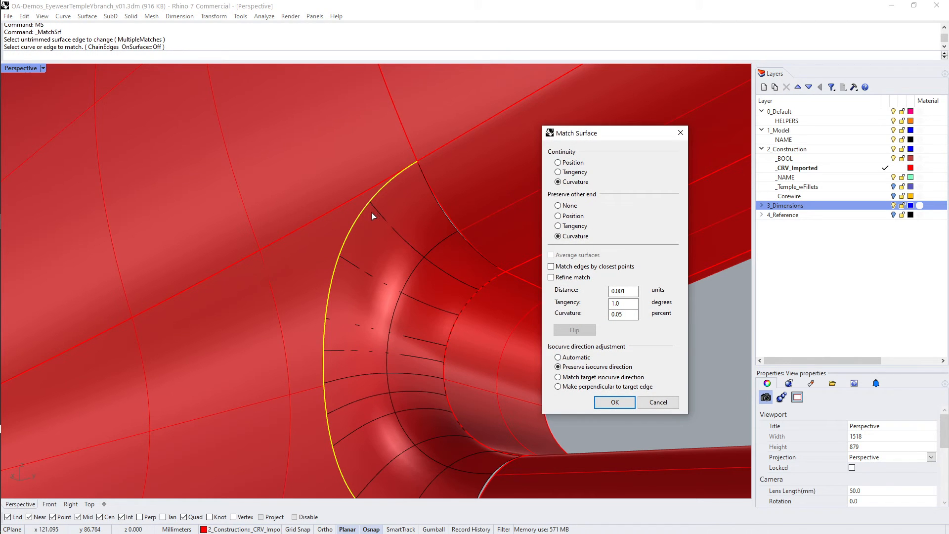
right_drag(373, 214, 321, 231)
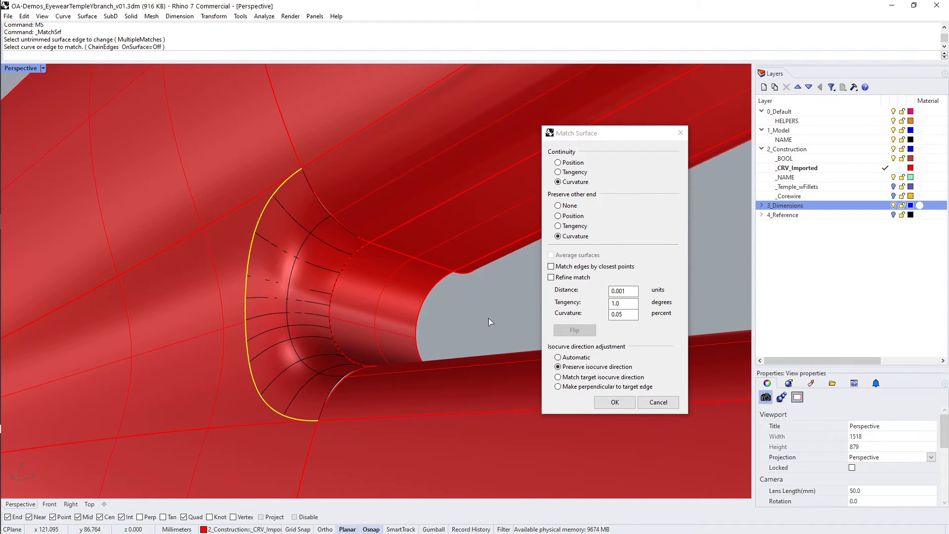
click(614, 402)
Inspect the matched surface's shading and edge seams at the junction in Rendered display, returning to Shaded display.
text(vv)
key(Return)
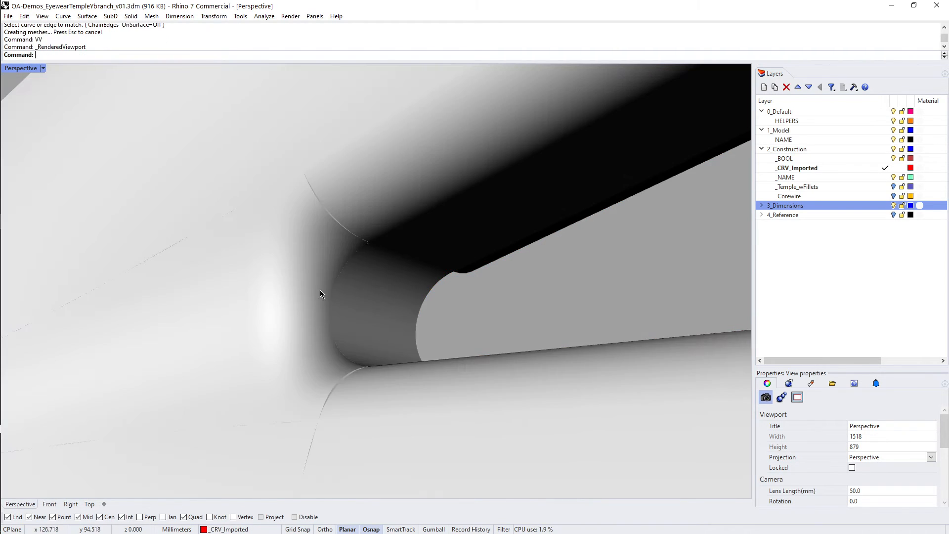
mouse_move(309, 264)
right_down()
mouse_move(383, 275)
mouse_move(340, 288)
mouse_move(396, 283)
mouse_move(298, 256)
right_up()
text(V)
key(Return)
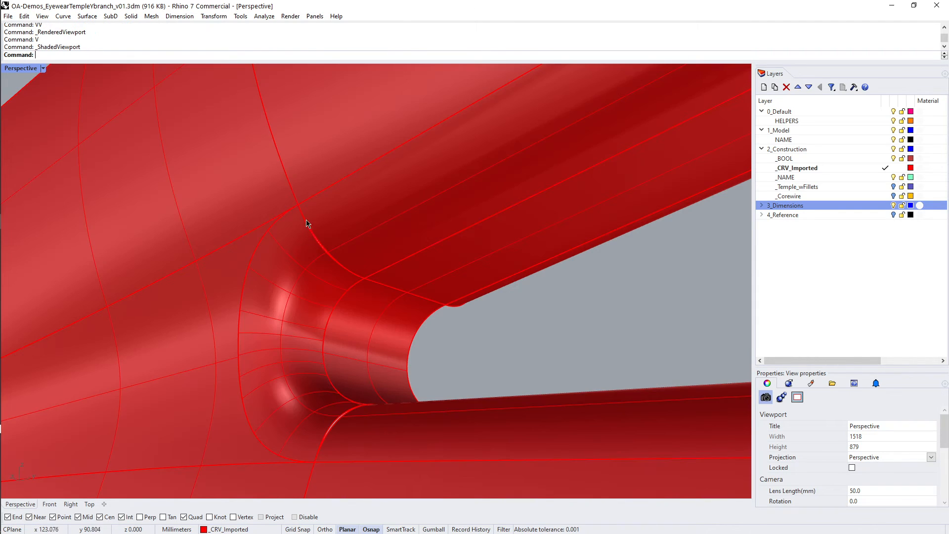
Delete the matched sweep surface at the junction and show the hidden curves.
click(292, 247)
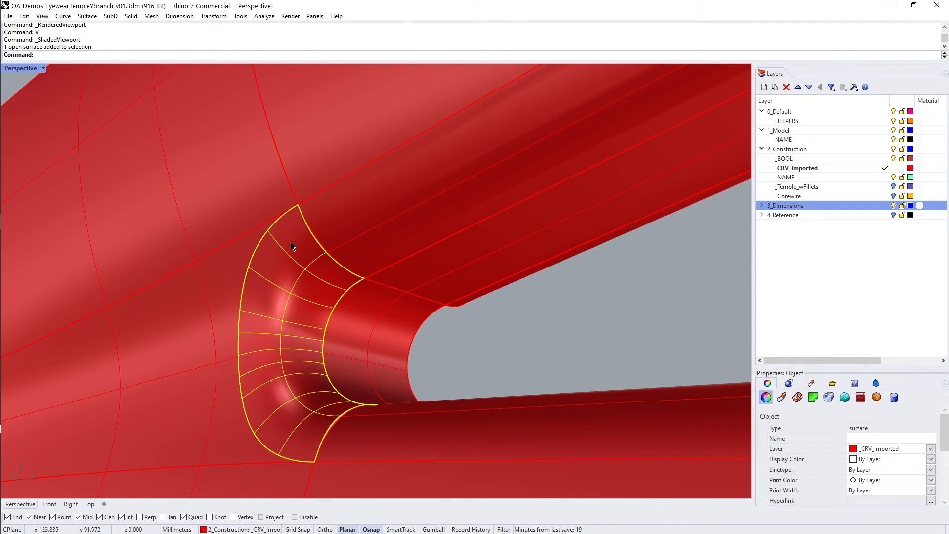
key(Delete)
text(S)
key(Return)
Fill the junction opening with a network surface from its four boundary edges and the middle curve, using curvature matching at the inner junction edge.
shift+right_drag(269, 336, 265, 325)
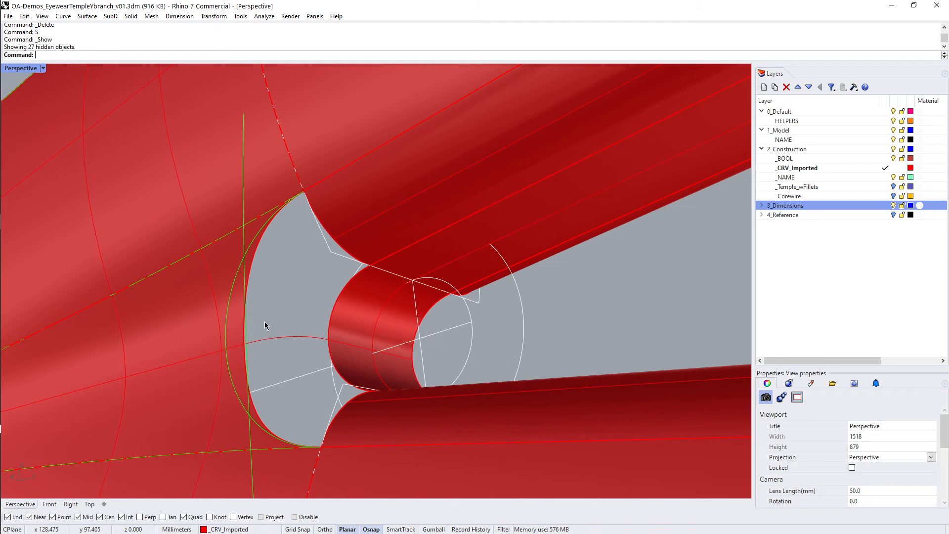
text(NetworkSrf)
key(Return)
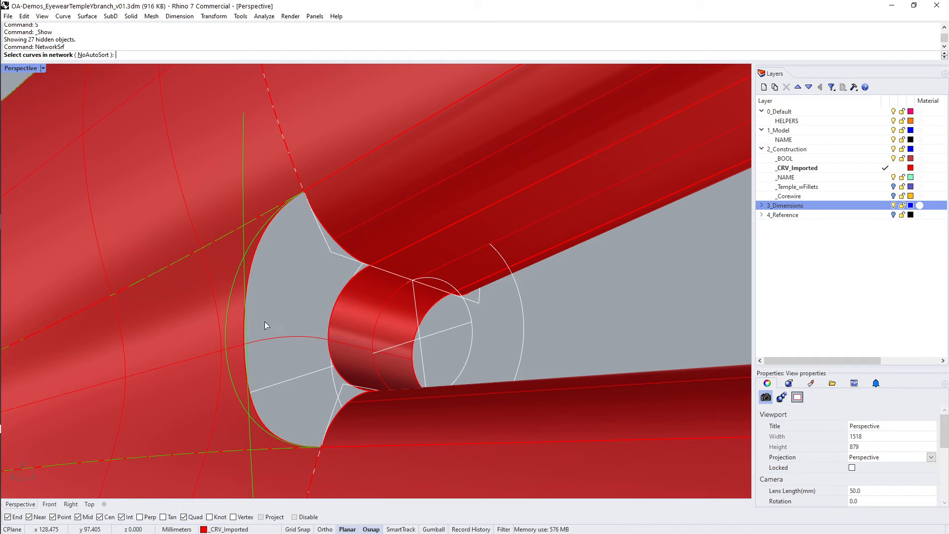
click(262, 240)
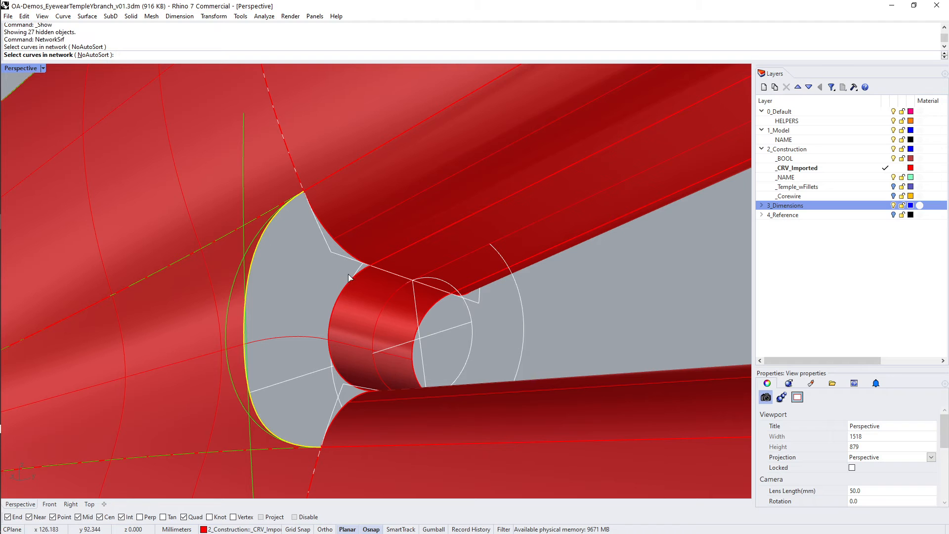
click(314, 335)
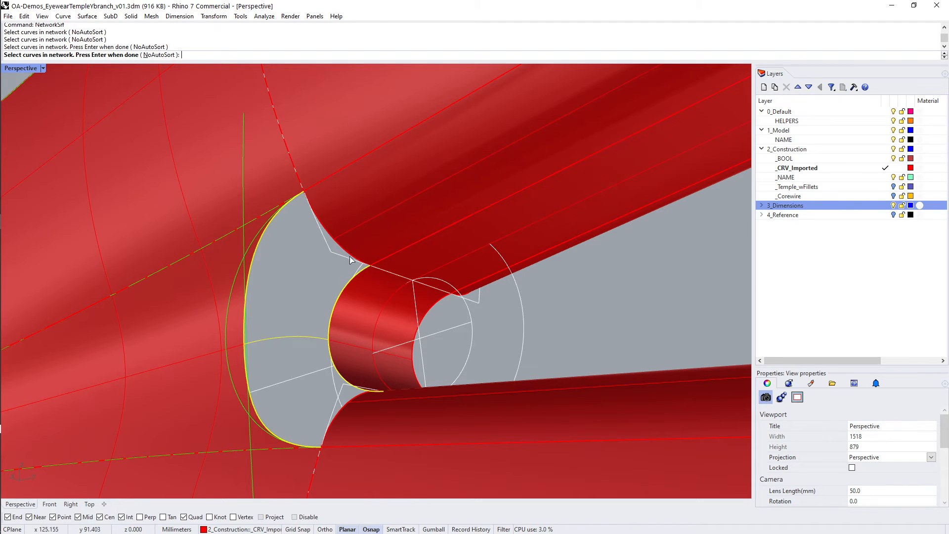
key(Return)
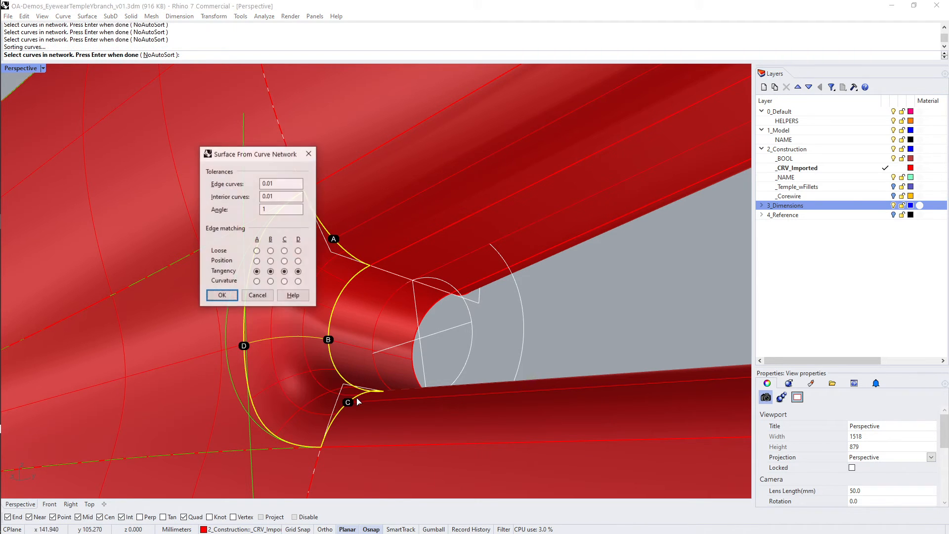
shift+right_drag(436, 292, 549, 285)
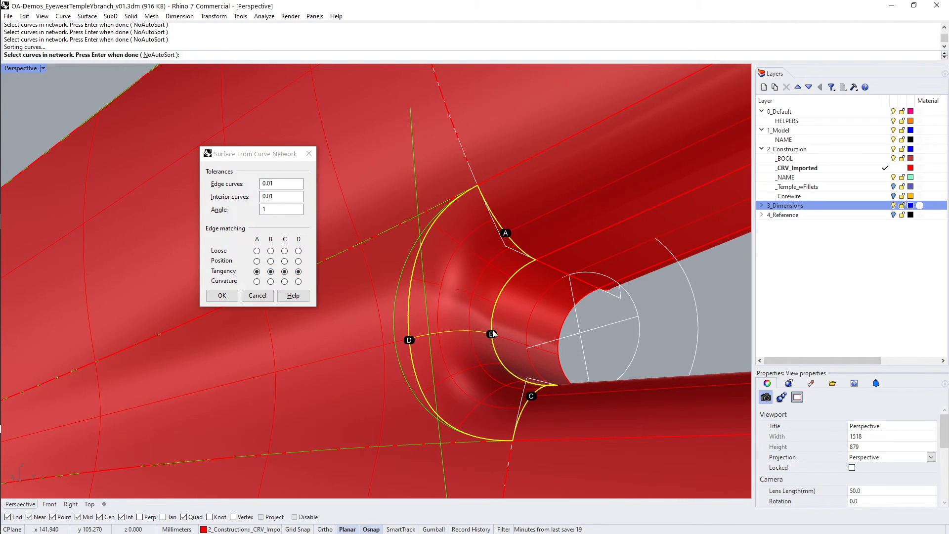
click(270, 282)
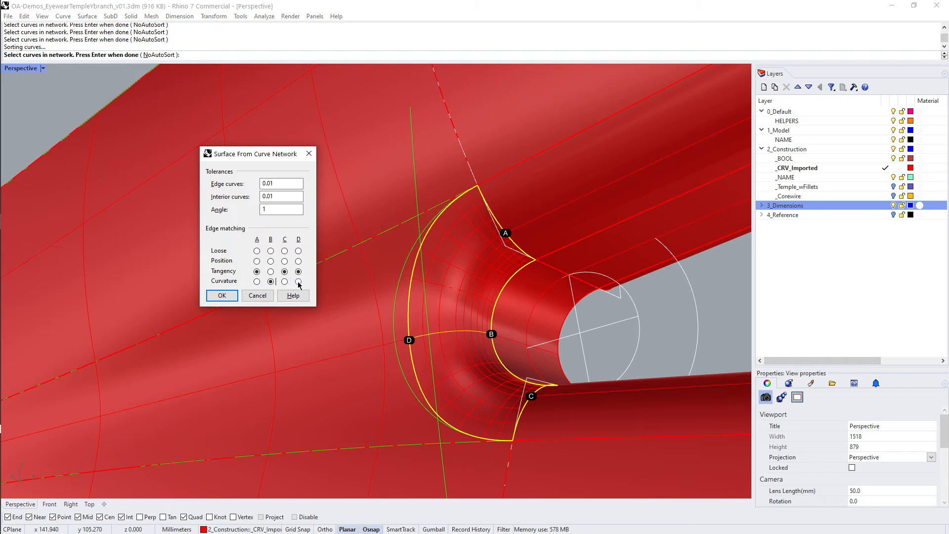
click(227, 297)
Hide all curves and examine the network surface and the whole Y-branch for smooth transitions in Rendered display.
text(SC)
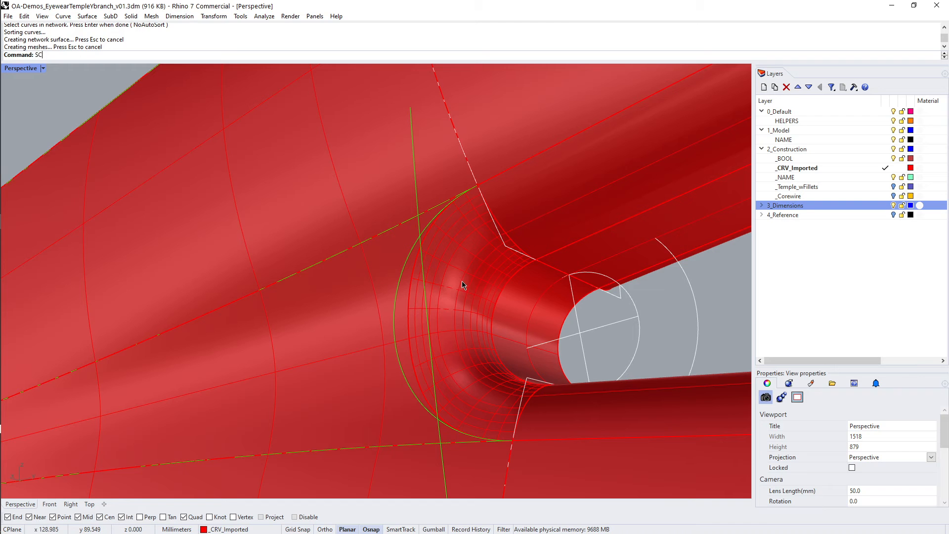
key(Return)
text(H)
key(Return)
text(VV)
key(Return)
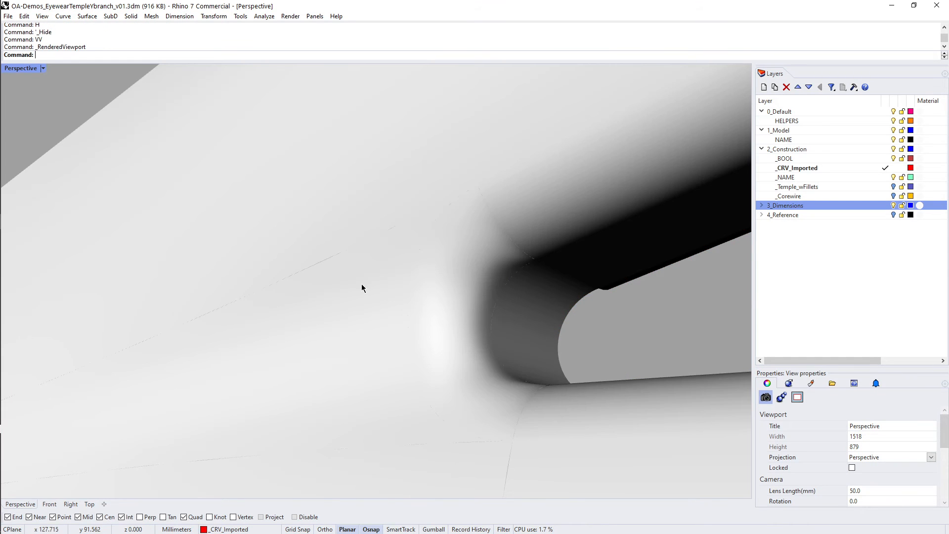
scroll(360, 283, down, 10)
mouse_move(352, 271)
right_down()
mouse_move(394, 305)
mouse_move(384, 328)
mouse_move(351, 294)
mouse_move(379, 275)
mouse_move(479, 355)
mouse_move(379, 343)
mouse_move(358, 290)
mouse_move(394, 271)
mouse_move(442, 315)
mouse_move(375, 277)
mouse_move(334, 336)
mouse_move(356, 331)
mouse_move(293, 358)
mouse_move(286, 381)
mouse_move(297, 390)
mouse_move(300, 373)
mouse_move(369, 369)
mouse_move(339, 263)
right_up()
scroll(474, 328, up, 5)
scroll(361, 265, down, 6)
scroll(346, 294, down, 2)
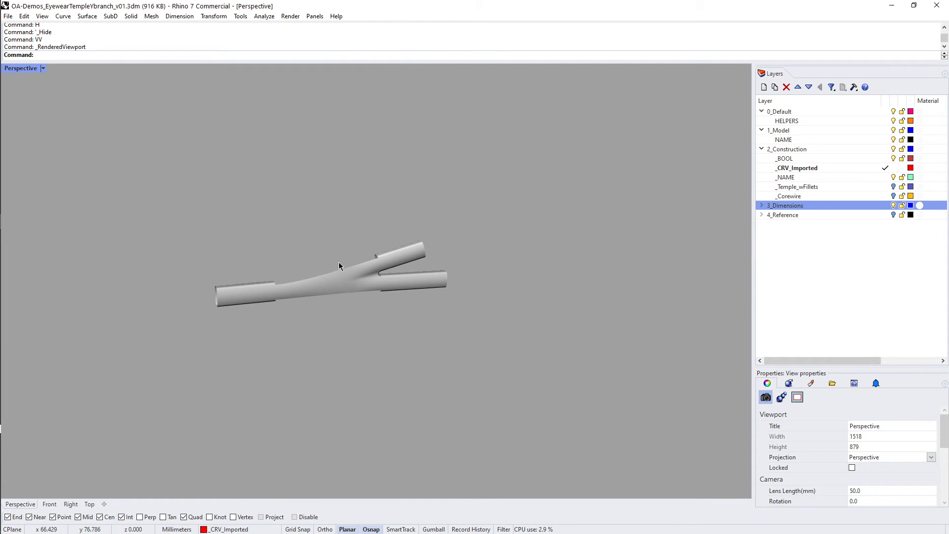
scroll(339, 266, up, 4)
Return to Shaded display and show the hidden construction curves around the Y-branch.
text(V)
key(Return)
scroll(422, 299, up, 5)
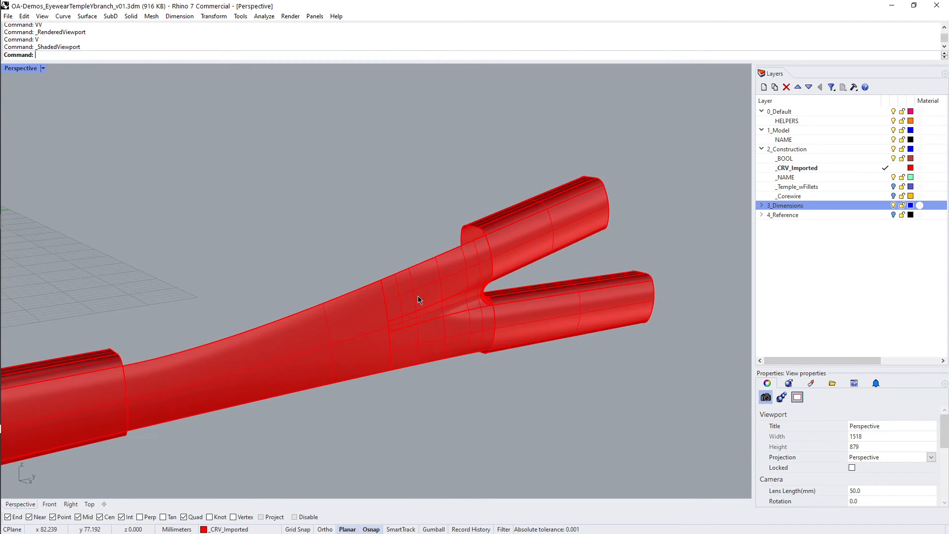
right_drag(490, 302, 521, 317)
scroll(483, 316, down, 5)
text(s)
key(Return)
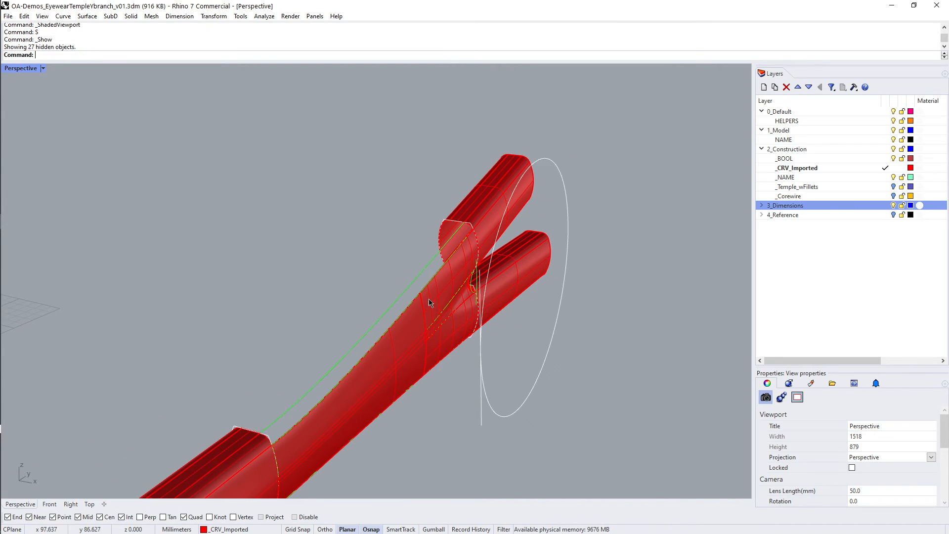
Examine the transition's side surfaces and the open top where they meet the upper branch, selecting individual surfaces to check them.
scroll(479, 198, up, 8)
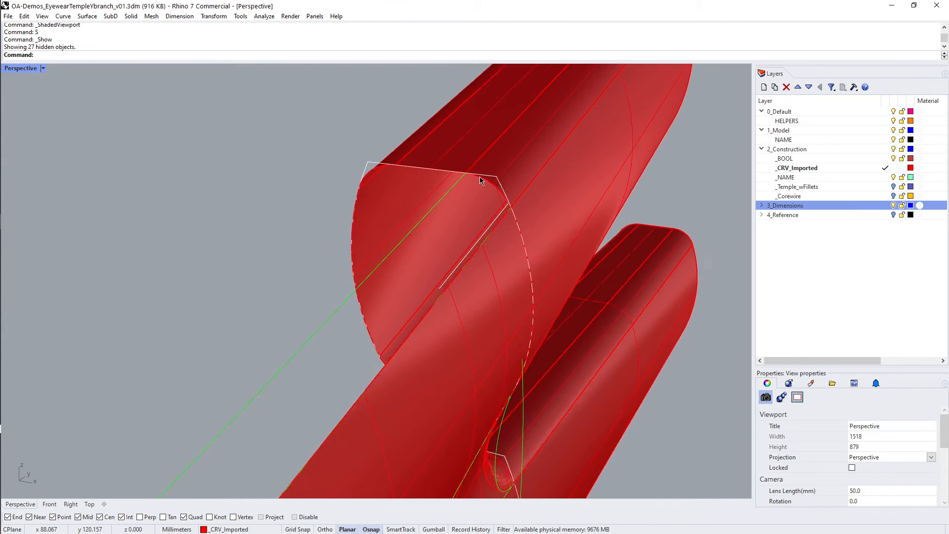
right_drag(479, 176, 448, 161)
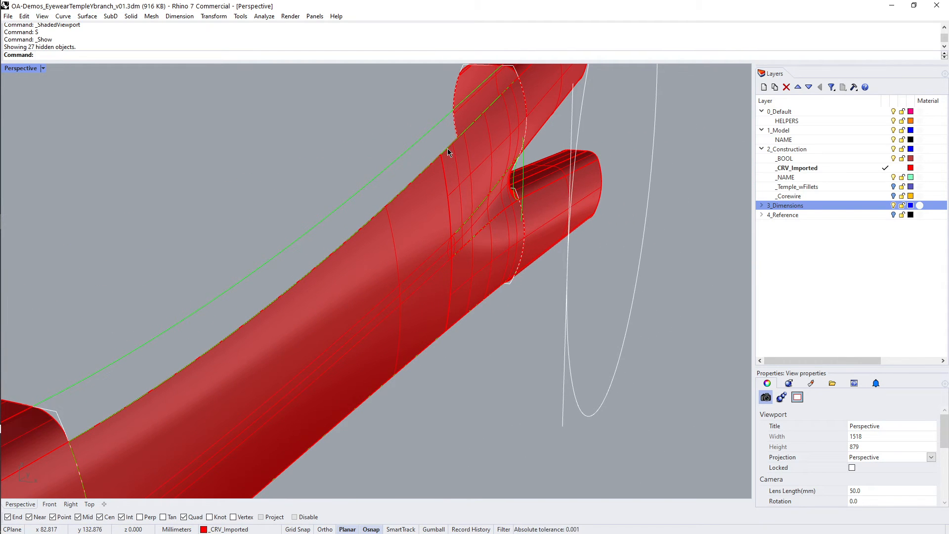
click(447, 151)
key(Return)
click(390, 249)
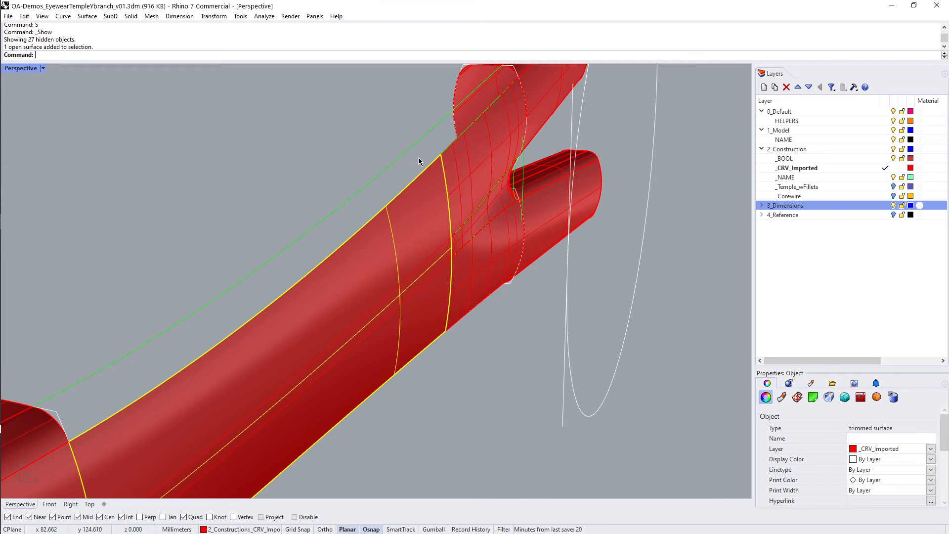
click(487, 141)
click(435, 184)
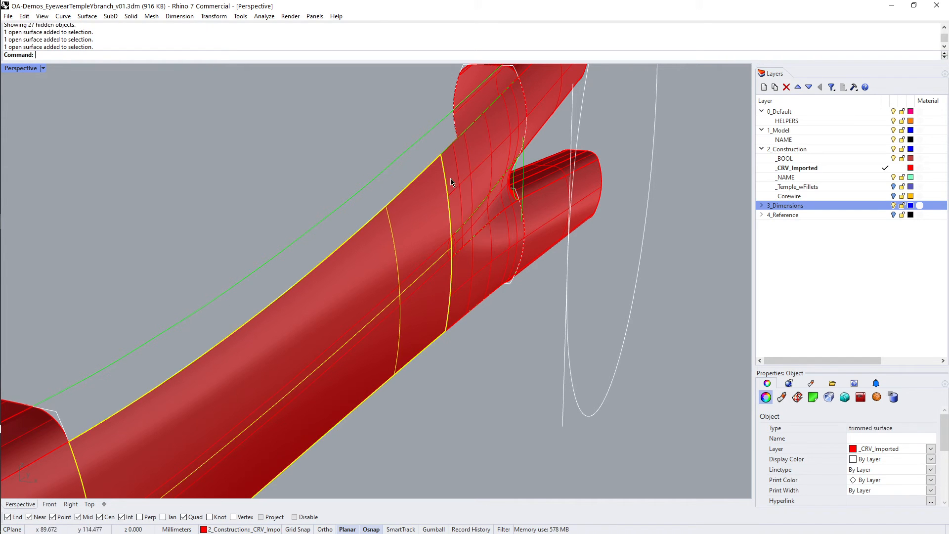
click(464, 165)
click(369, 145)
right_drag(451, 191, 509, 188)
scroll(502, 184, up, 5)
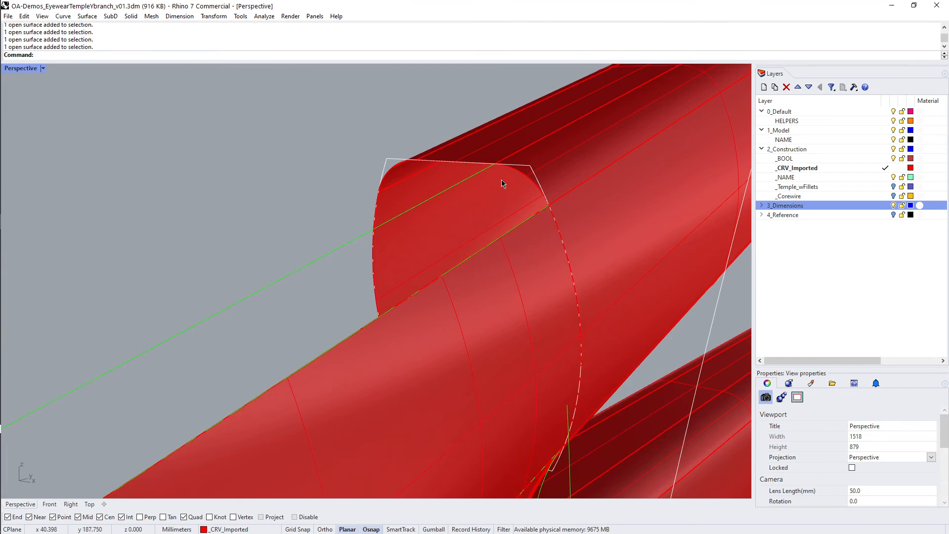
Duplicate the rounded corner edge at the open end of the upper branch.
click(509, 169)
click(287, 143)
text(de)
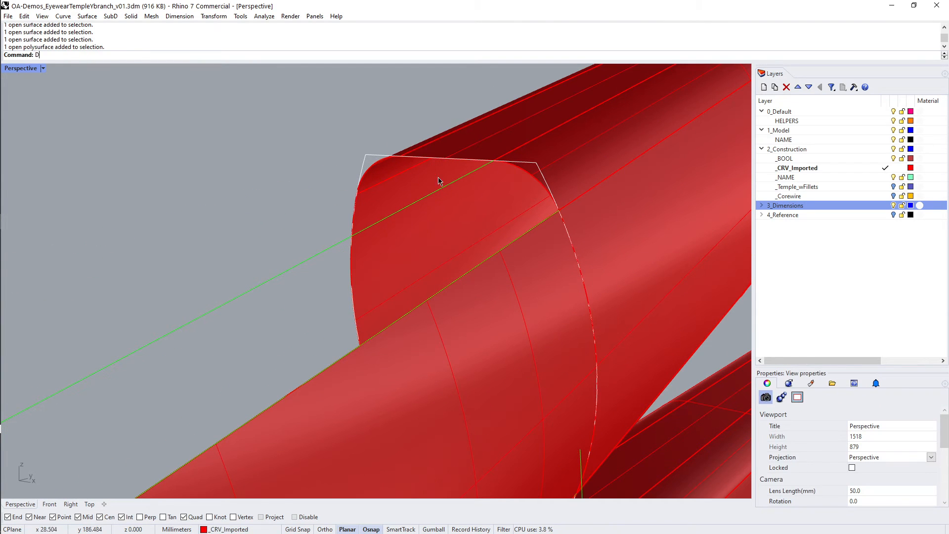
key(Return)
click(518, 167)
key(Return)
Copy the duplicated upper arc from its endpoint on the side seam to a point farther along the side surface's upper edge.
right_drag(518, 167, 522, 186)
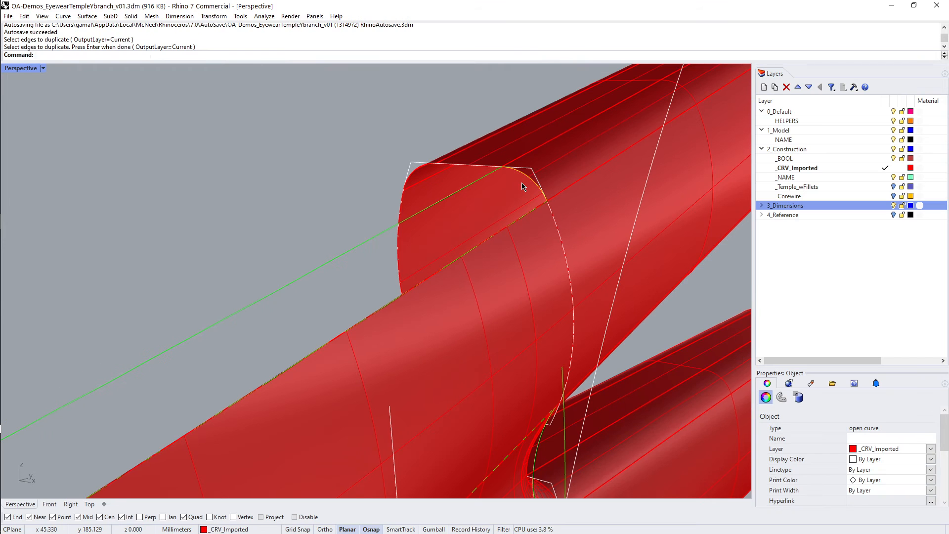
text(Y)
key(Return)
click(547, 201)
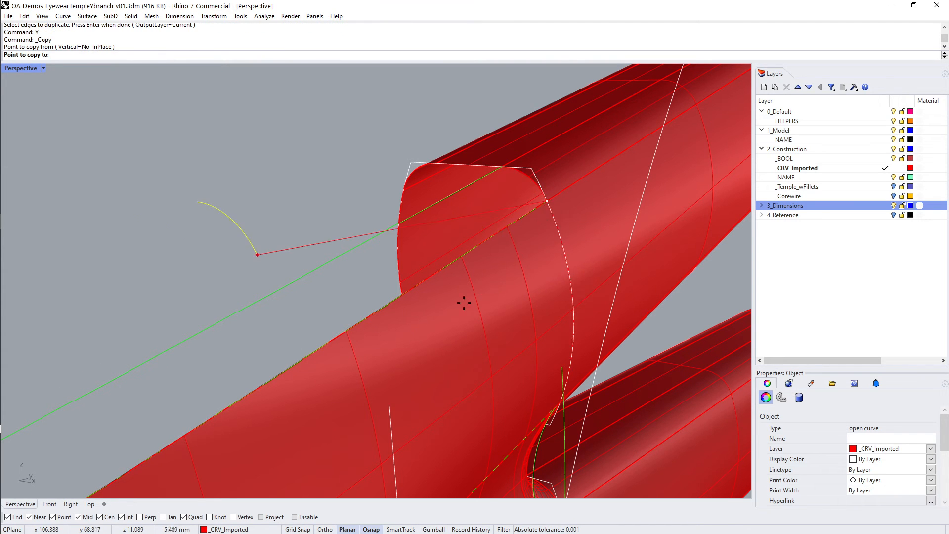
shift+right_drag(257, 255, 431, 304)
click(379, 263)
key(Return)
Set the copied upper arc's display color to White.
drag(435, 266, 434, 265)
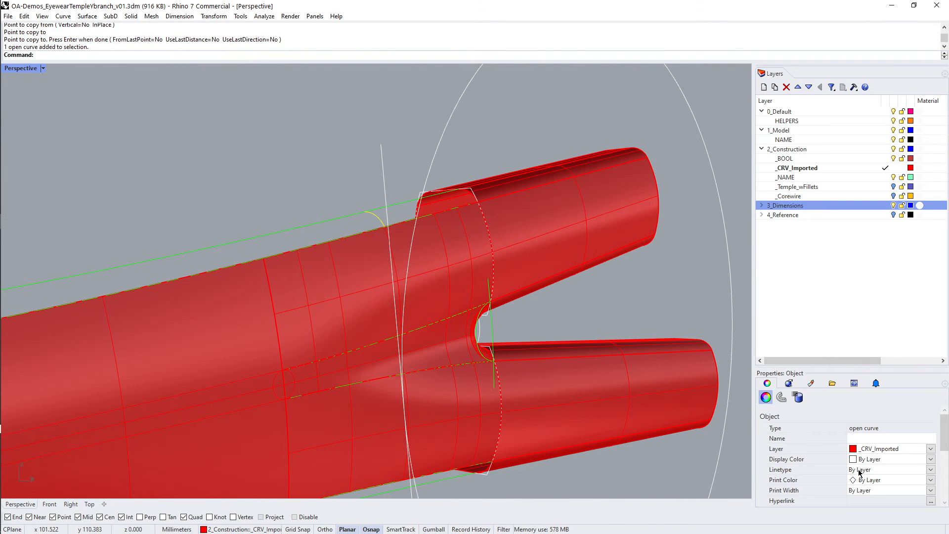
click(877, 460)
click(863, 390)
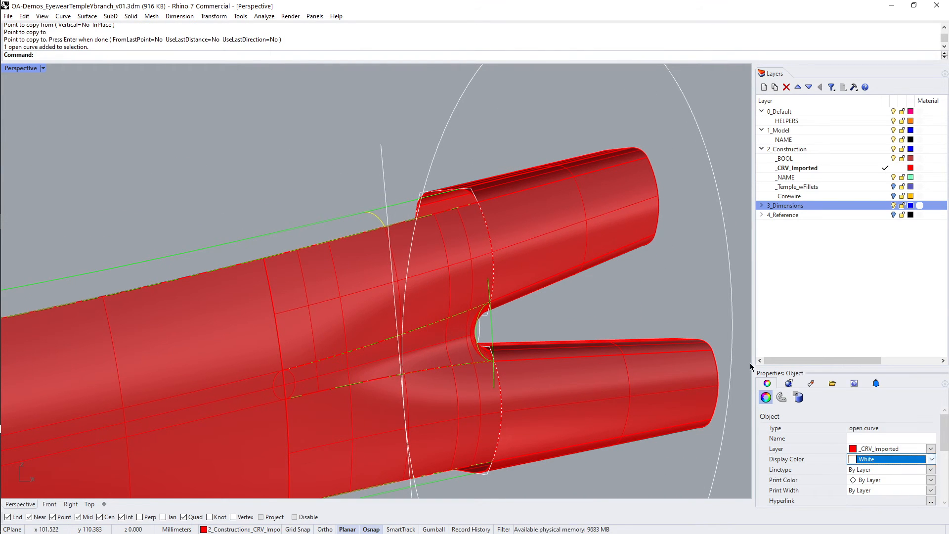
click(525, 330)
Duplicate the rounded corner edge at the open end of the lower branch.
right_drag(525, 330, 468, 379)
scroll(466, 354, up, 1)
text(DE)
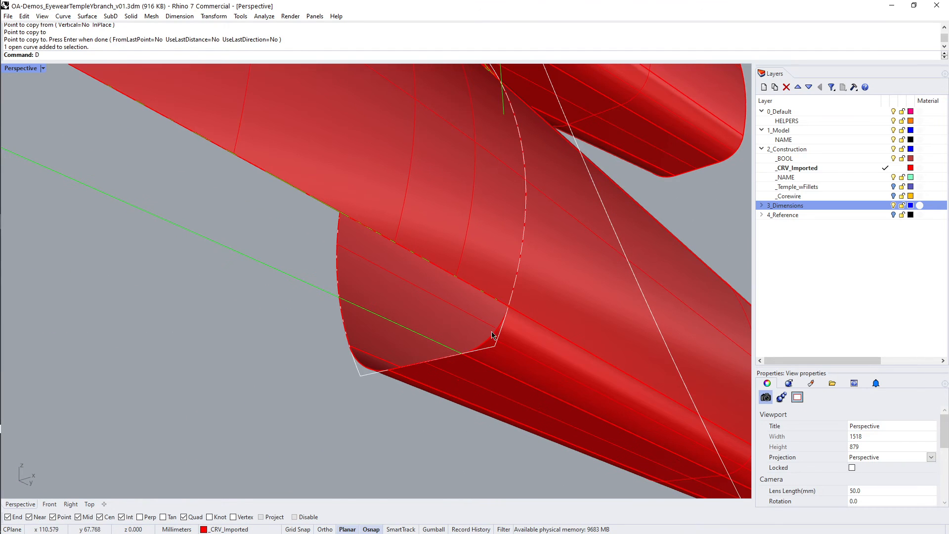
key(Return)
click(494, 334)
key(Return)
Copy the duplicated lower arc from its endpoint on the side seam to a point farther along the side surface's lower edge.
text(Y)
key(Return)
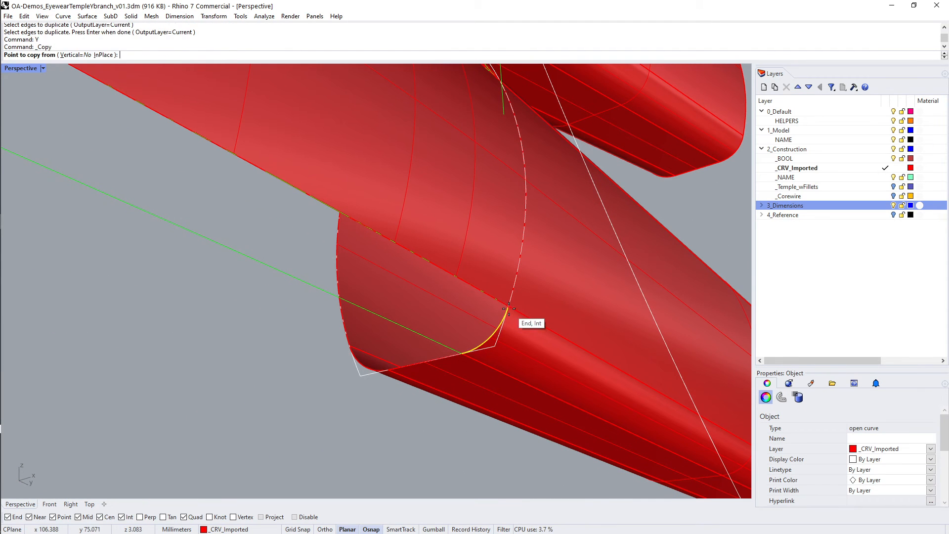
click(506, 312)
right_drag(303, 226, 320, 275)
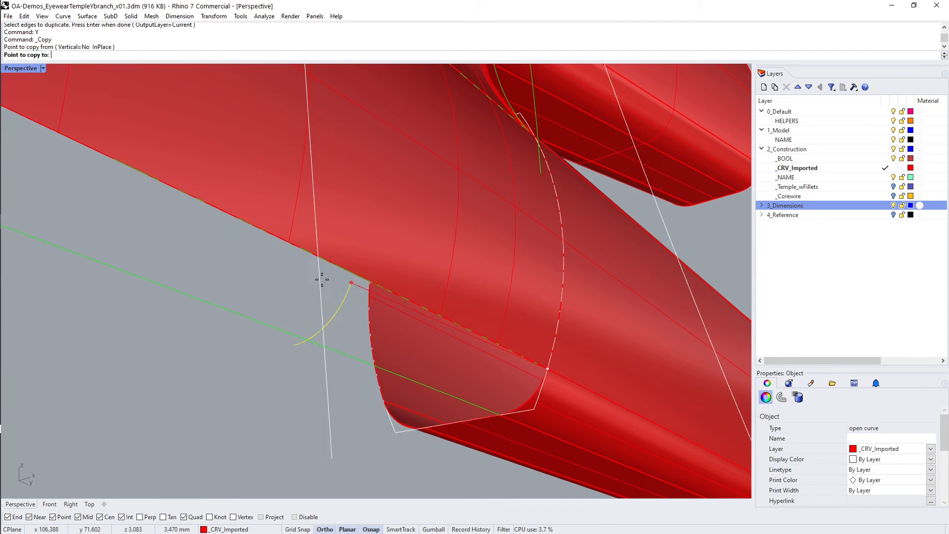
click(286, 243)
key(Return)
Set the copied lower arc's display color to White.
right_drag(377, 307, 352, 310)
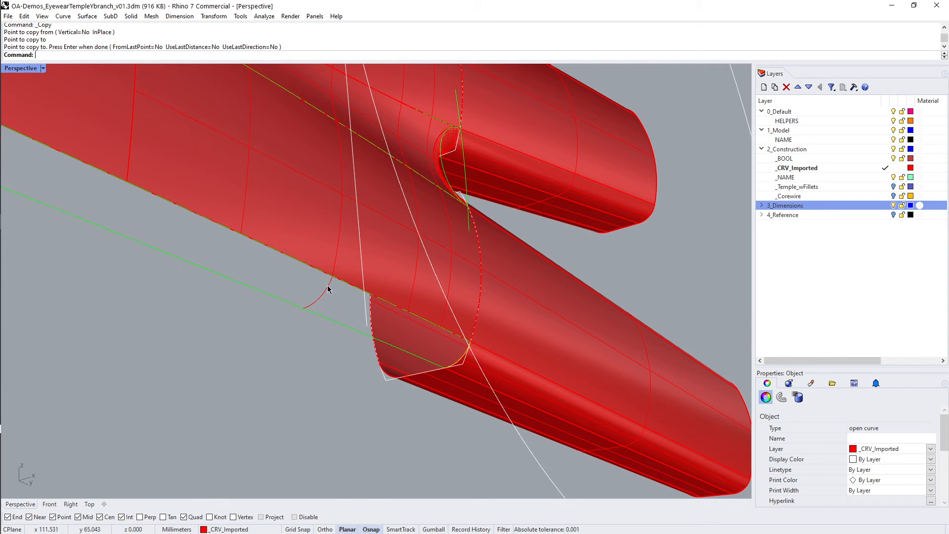
click(329, 288)
click(866, 461)
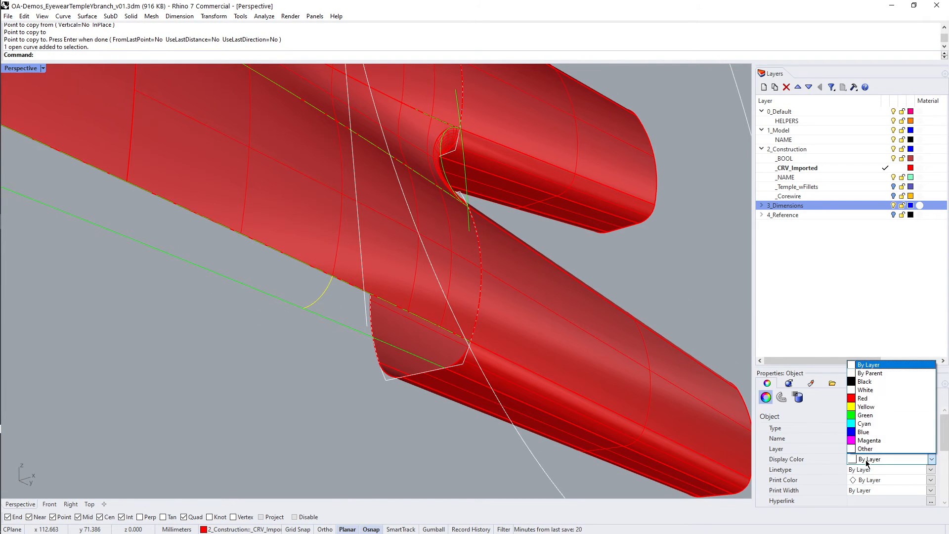
click(866, 390)
click(342, 423)
Create a two-rail sweep from the lower branch's corner edge to the white arc, using the side surface edge and green curve as rails.
right_drag(342, 423, 292, 279)
right_drag(372, 363, 324, 330)
text(S2)
key(Return)
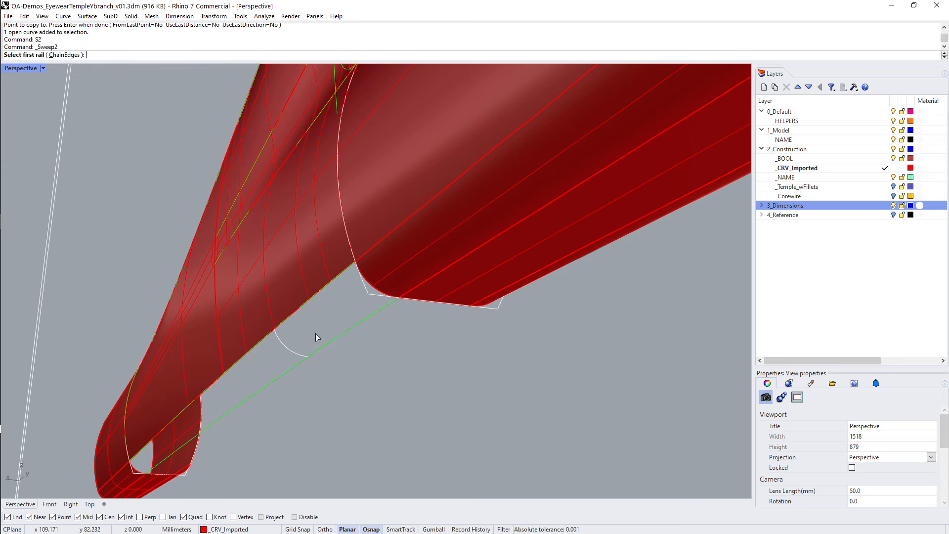
click(346, 271)
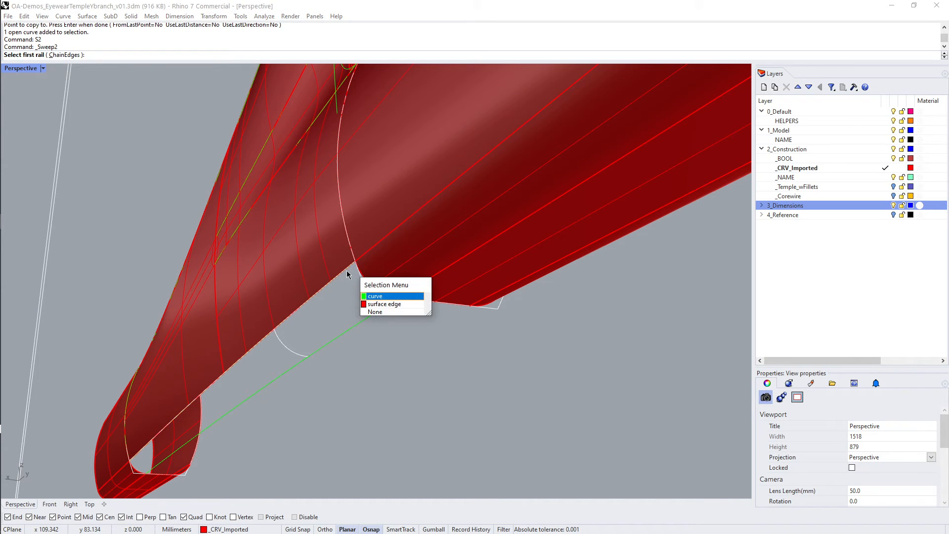
click(372, 306)
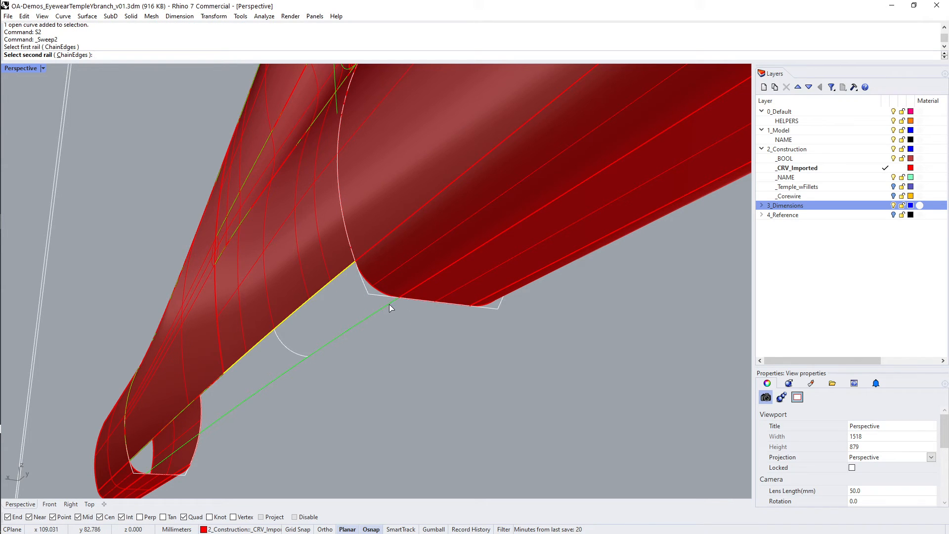
click(389, 305)
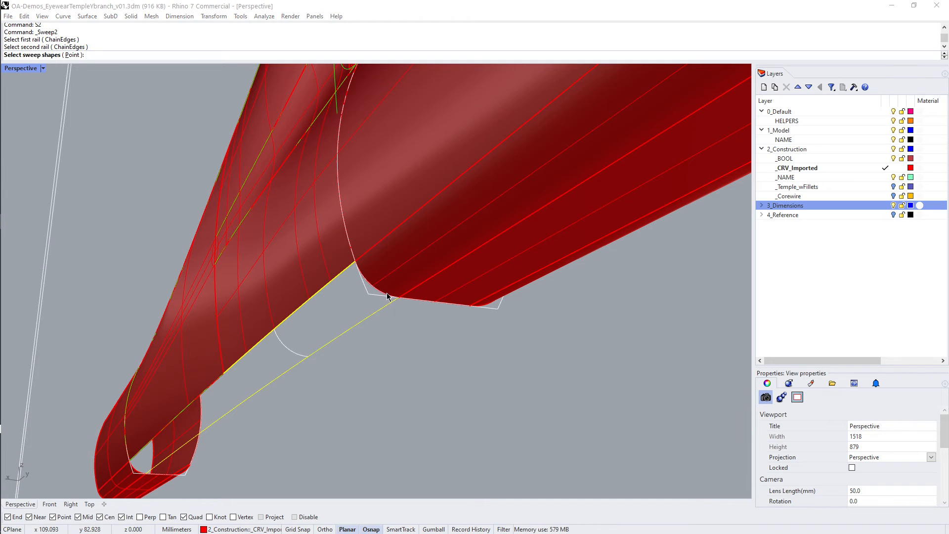
click(395, 295)
click(440, 328)
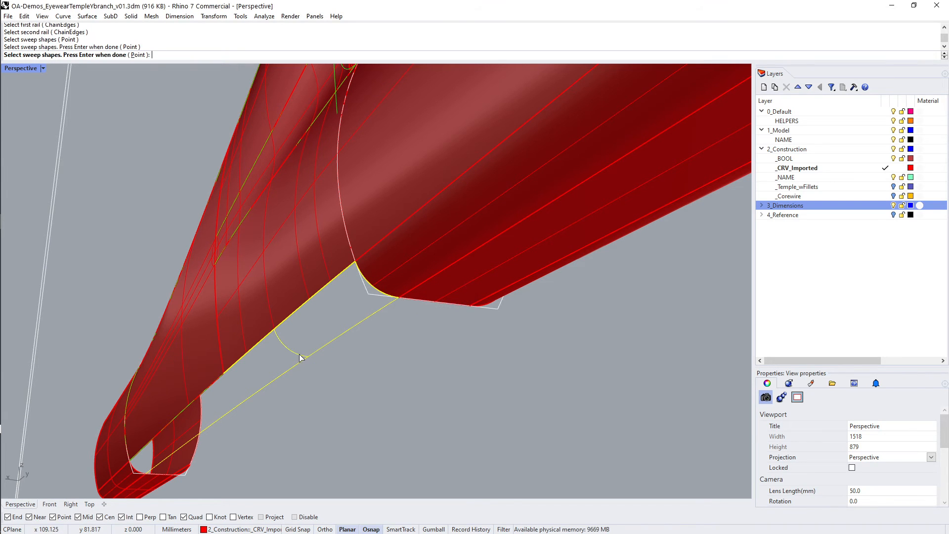
key(Return)
key(Return)
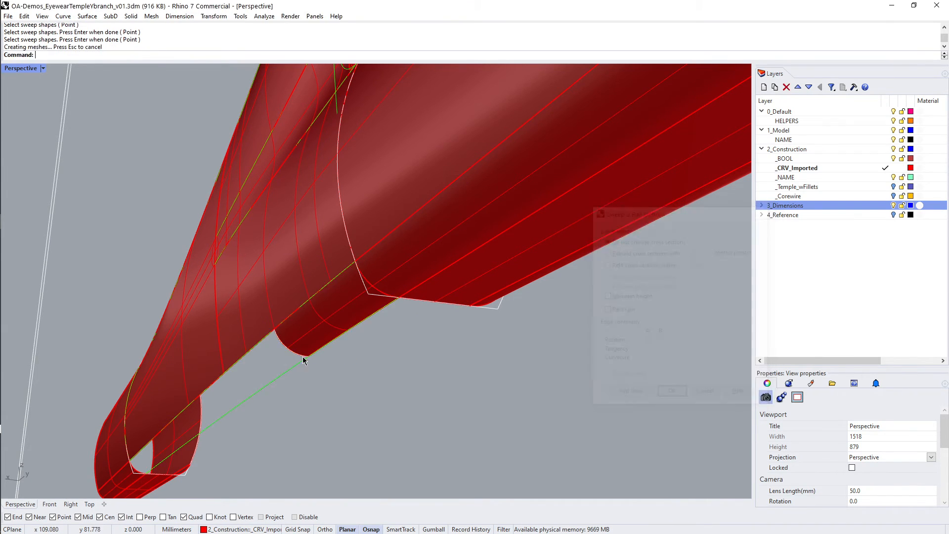
Switch to Rendered display and hide all curves to examine how the swept surface blends into the side surface.
right_drag(303, 356, 262, 295)
text(VV)
key(Return)
text(SelC)
key(Return)
text(H)
key(Return)
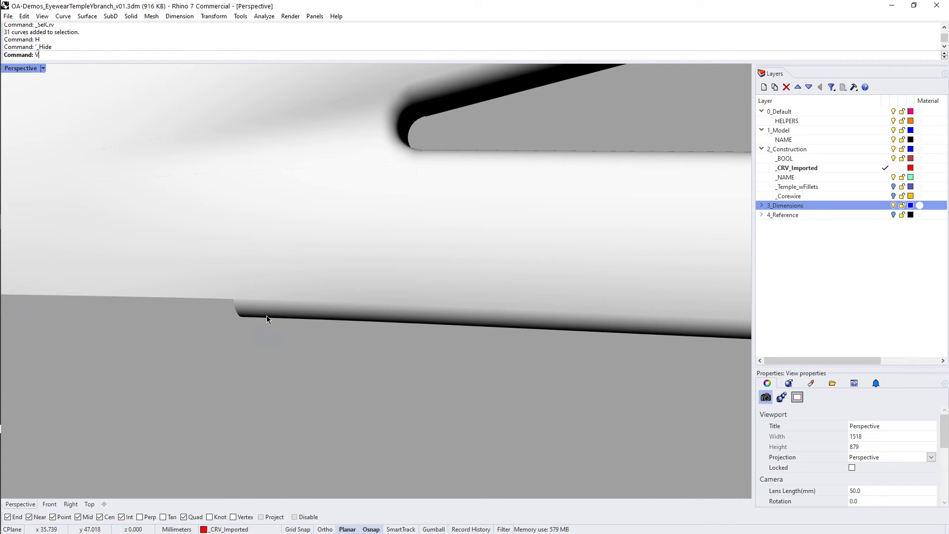
Return to Shaded display and try to match the swept surface's upper edge to the side surface with curvature continuity.
text(V)
key(Return)
right_drag(262, 313, 243, 283)
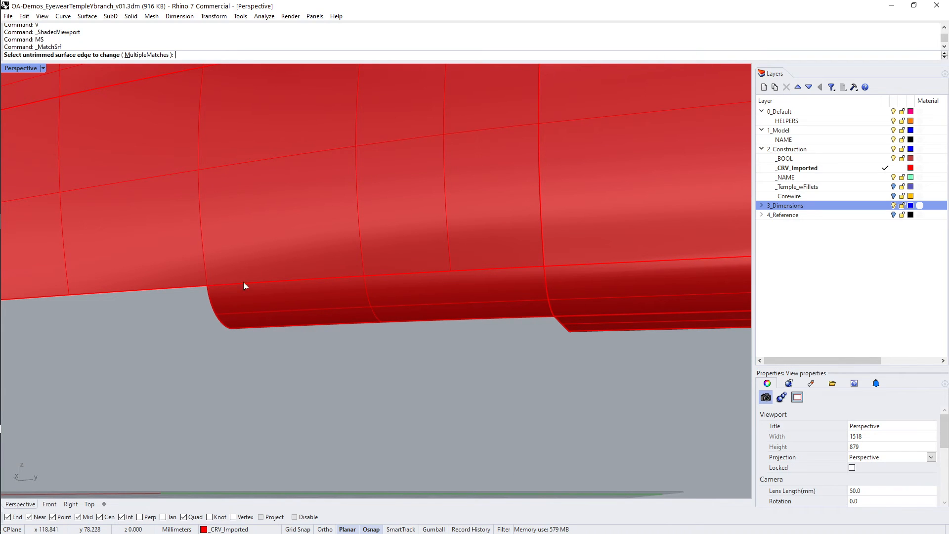
click(230, 287)
click(267, 311)
click(229, 285)
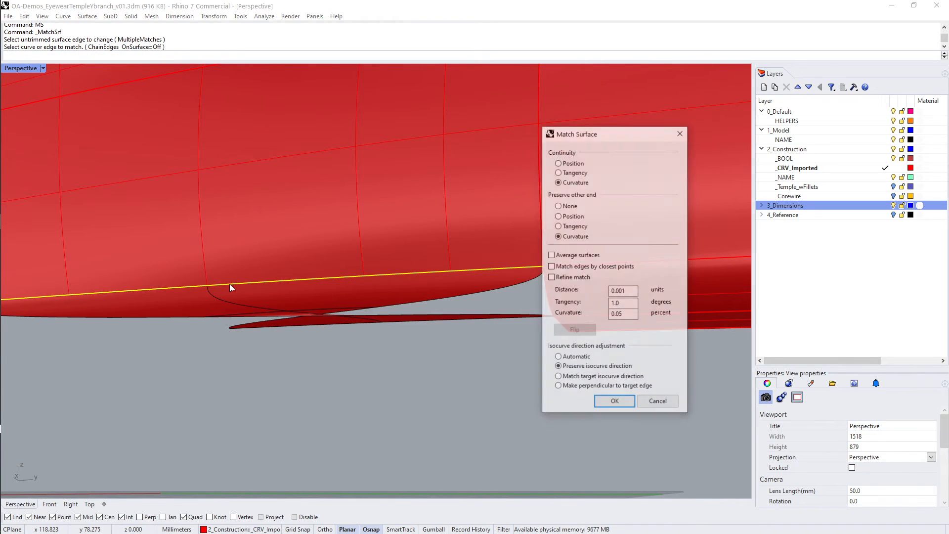
key(Return)
Try the surface match again, picking the side surface's long edge as the edge to change.
key(Return)
click(231, 286)
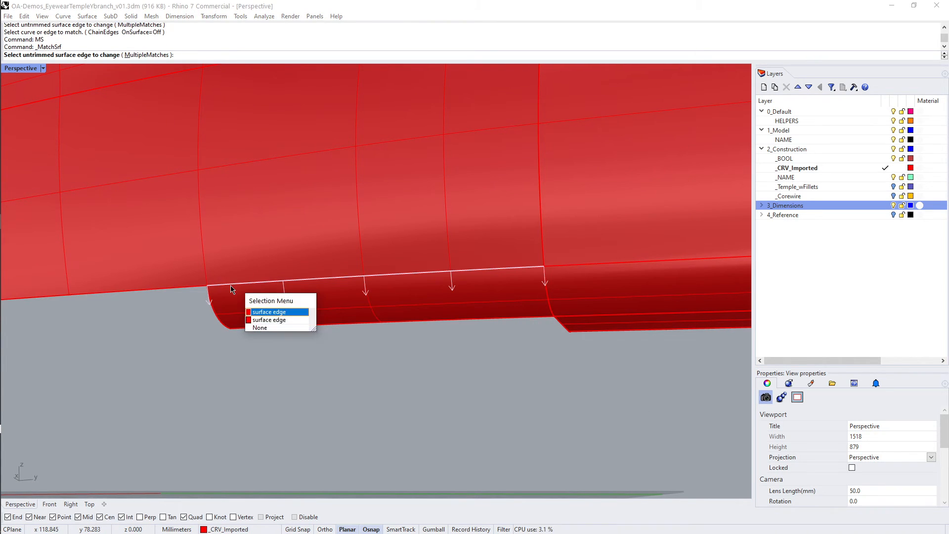
click(256, 318)
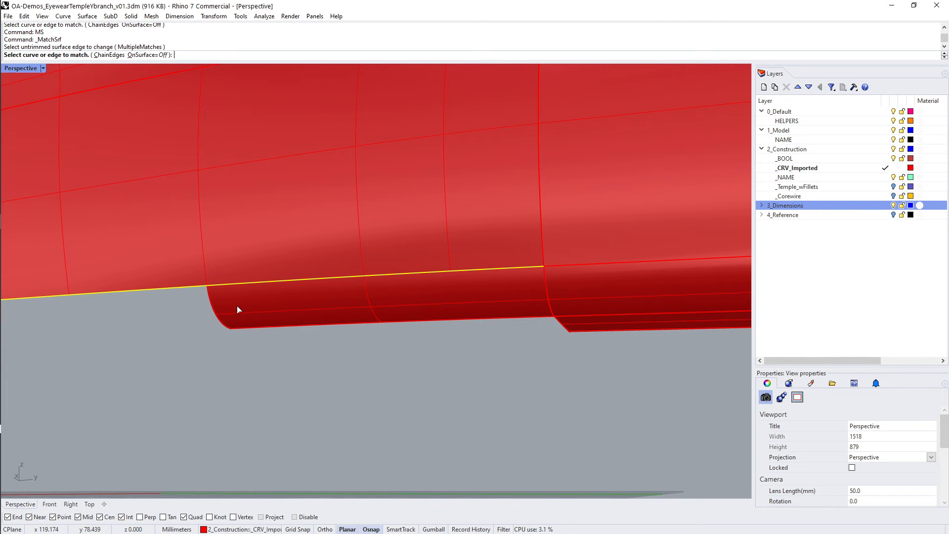
click(236, 312)
key(Return)
Try once more to match the swept surface to the side surface's full-length edge, using Curvature continuity and preserved isocurve direction.
text(MS)
key(Return)
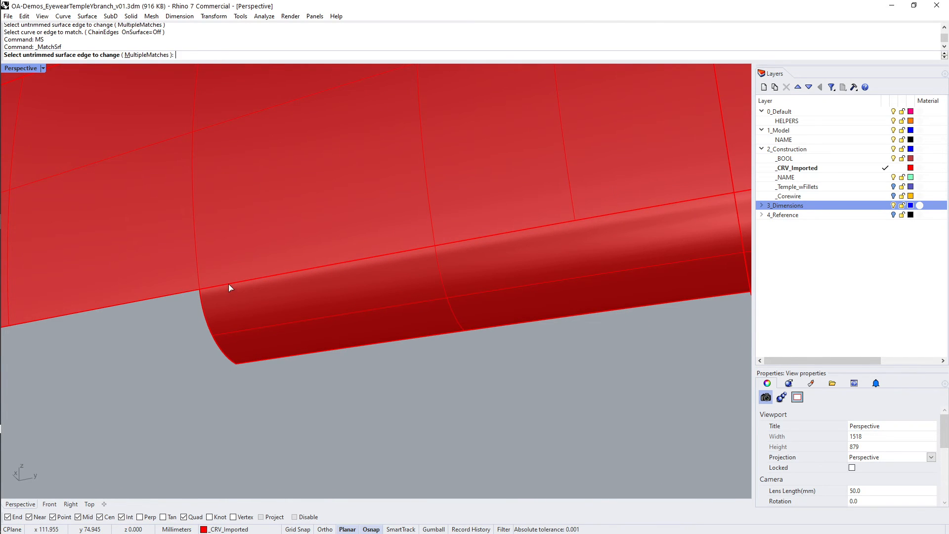
click(228, 283)
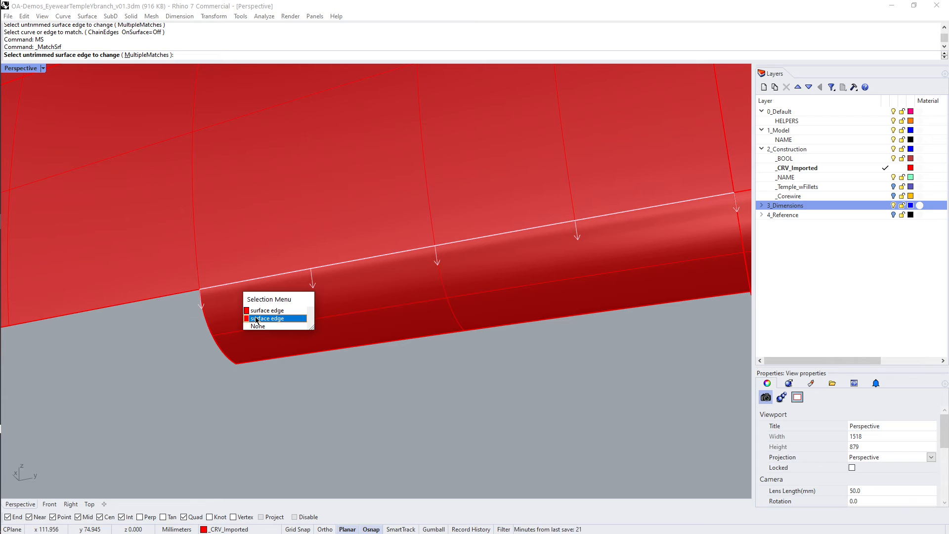
click(256, 319)
click(208, 284)
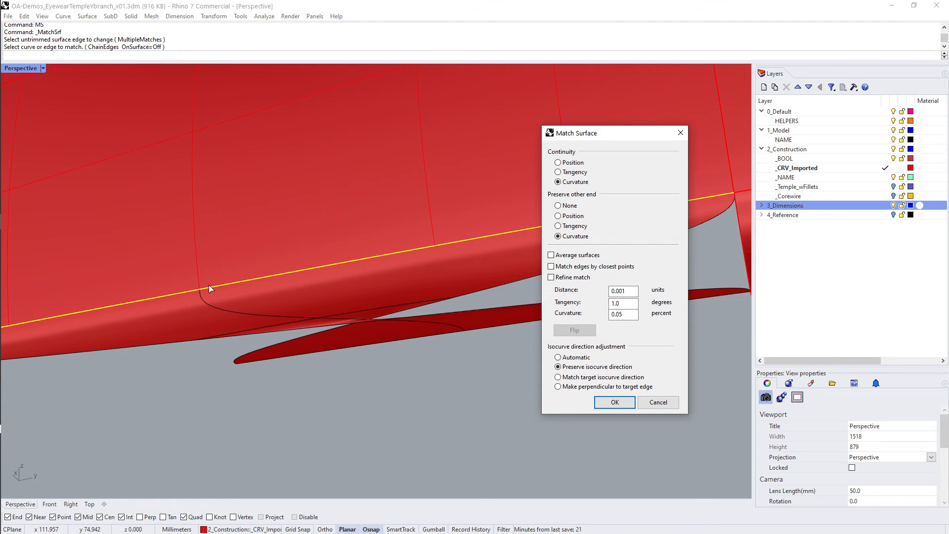
key(Return)
scroll(276, 287, down, 6)
right_drag(369, 304, 330, 305)
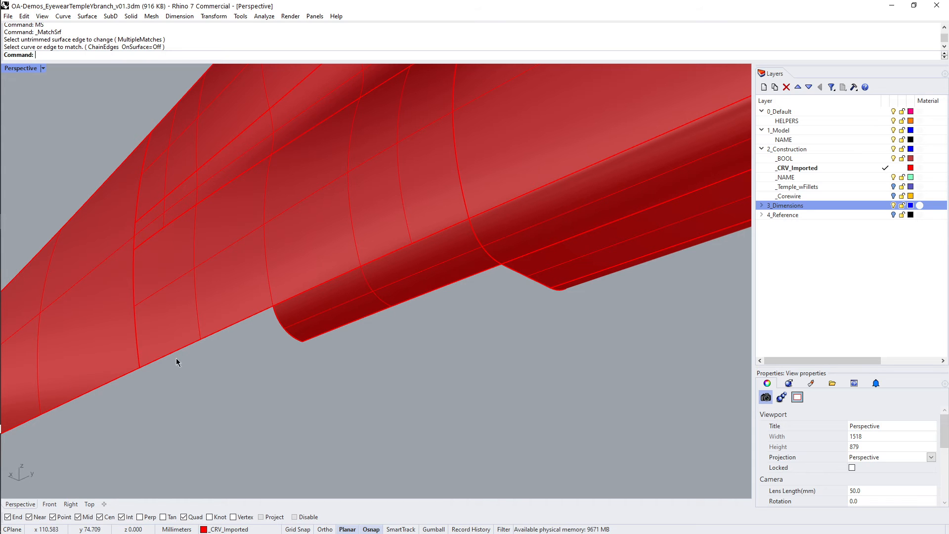
right_drag(231, 320, 417, 239)
Show the hidden construction curves and select the white upper arc.
text(s)
key(Return)
scroll(417, 239, up, 5)
right_drag(417, 277, 396, 164)
click(395, 164)
text(y)
key(Return)
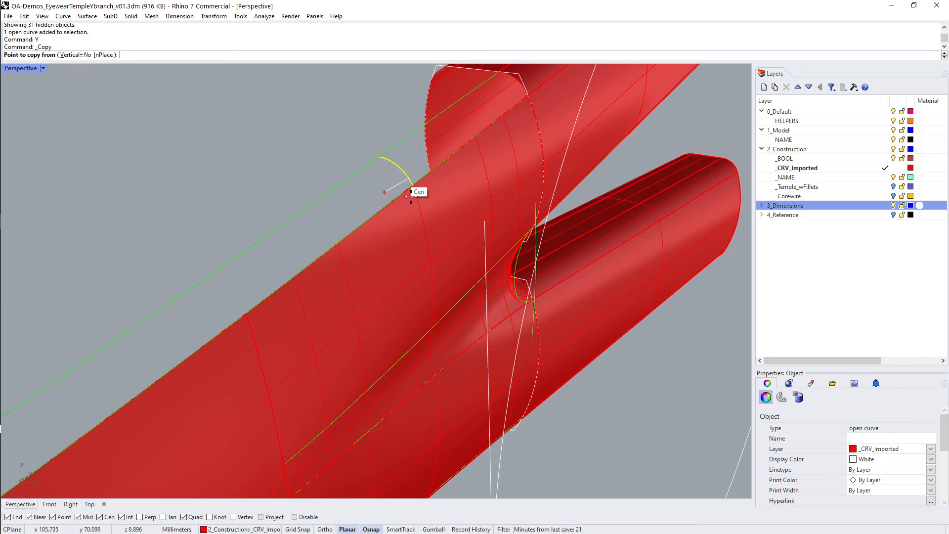
key(Escape)
Move the white upper arc by its lower end to where the transition's starting seam meets the side surface's upper edge.
text(m)
key(Return)
click(414, 187)
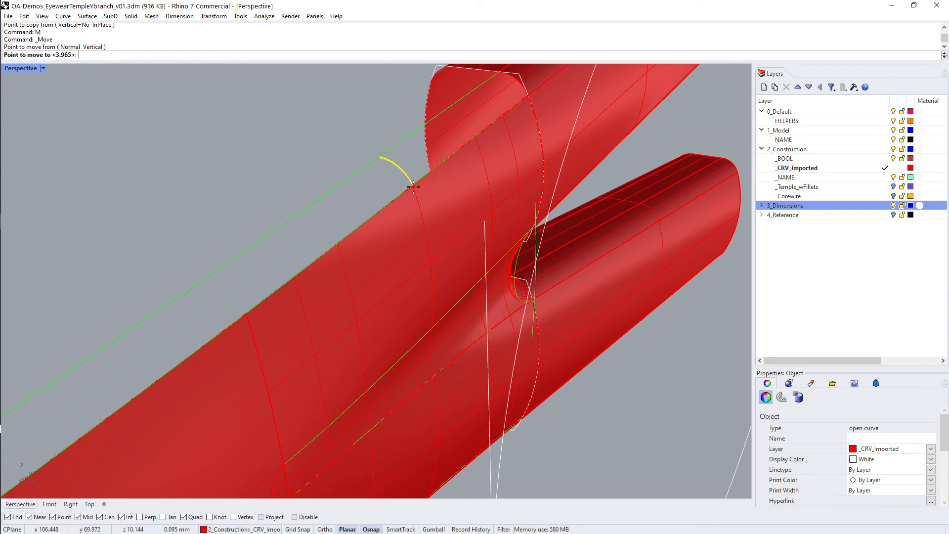
click(246, 311)
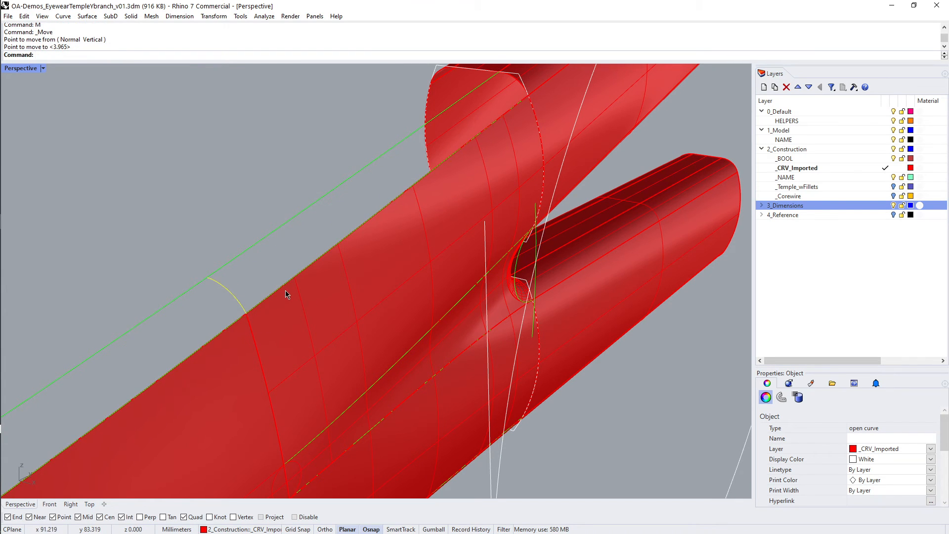
Move the white lower arc by its upper end to where the transition's starting seam meets the side surface's lower edge.
right_drag(285, 295, 373, 326)
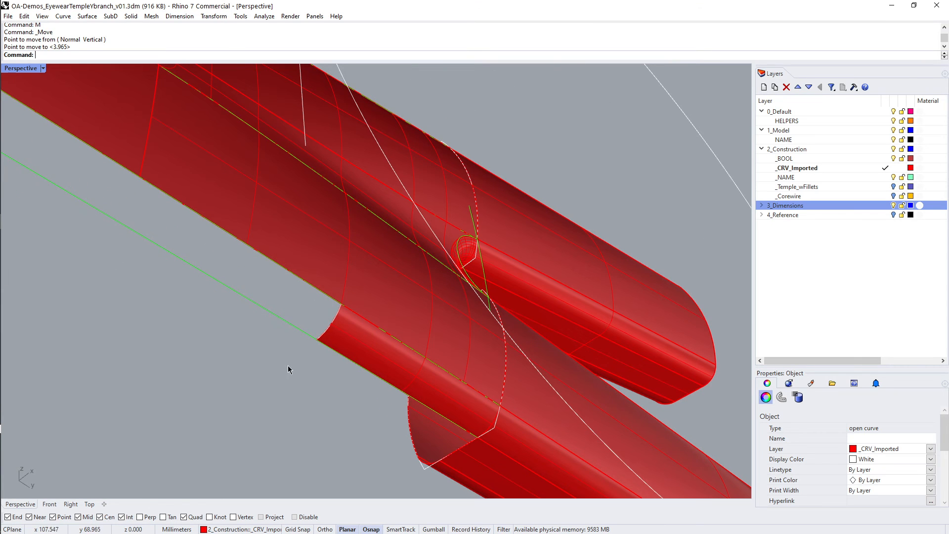
shift+click(357, 297)
click(342, 299)
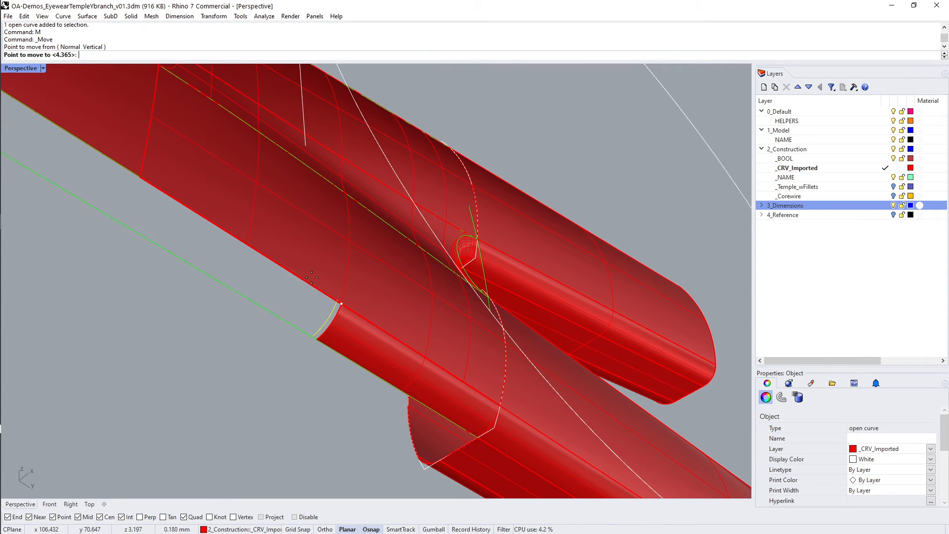
click(142, 178)
Delete the trial swept surface at the lower branch and check how the moved arc's end meets the green curve.
click(345, 331)
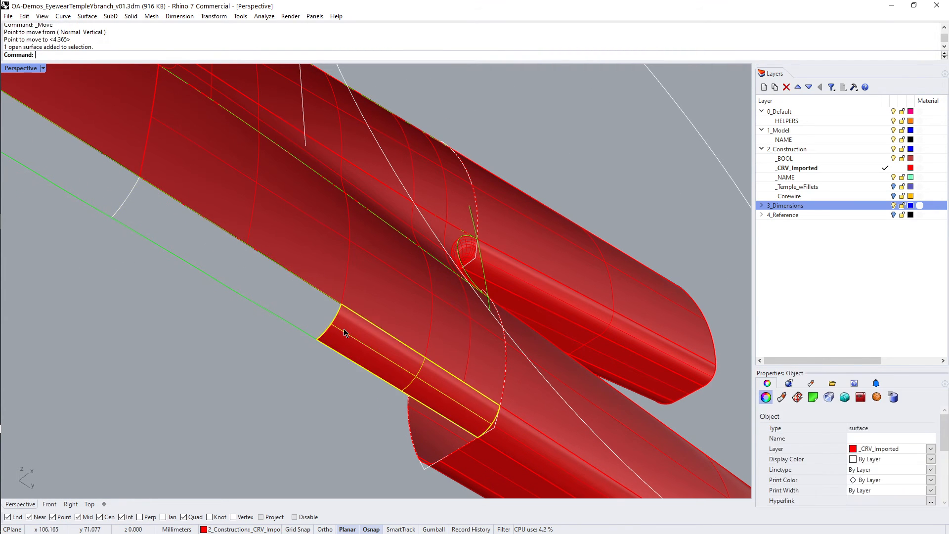
key(Delete)
scroll(345, 329, down, 5)
right_drag(346, 329, 381, 389)
scroll(258, 289, up, 8)
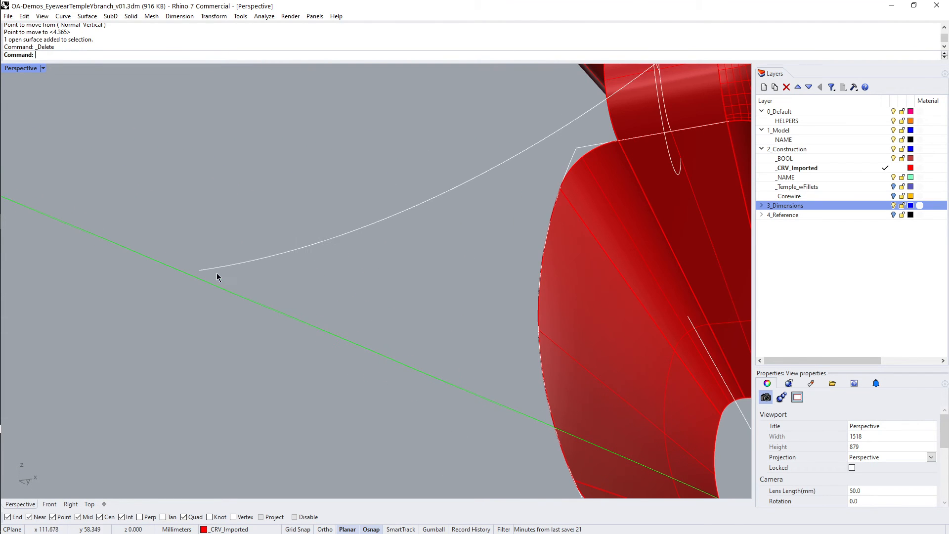
scroll(240, 271, down, 7)
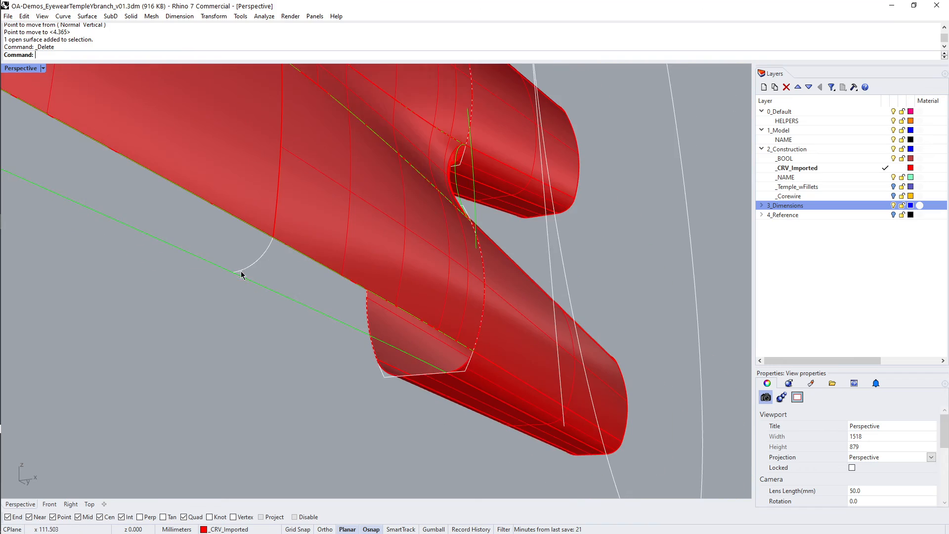
Save the model and examine the open end of the upper branch.
right_drag(343, 281, 321, 322)
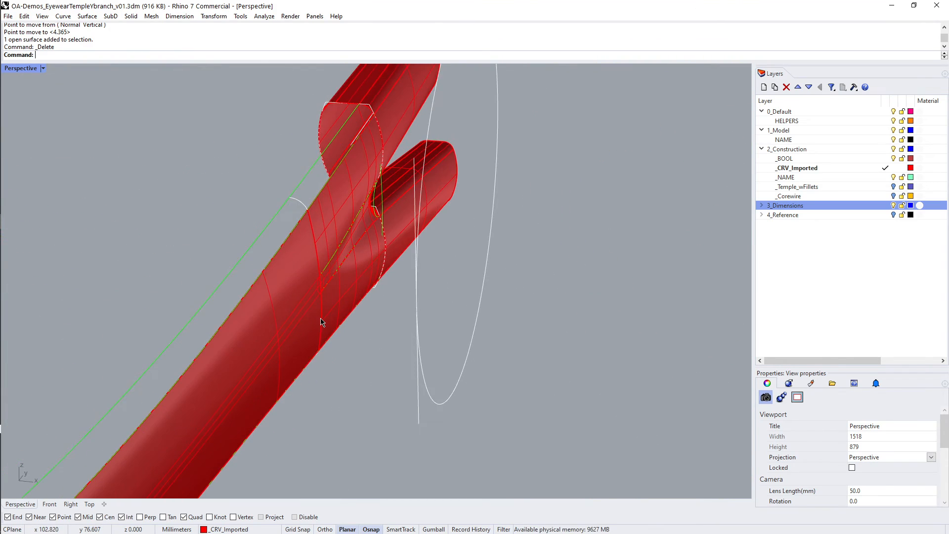
right_drag(298, 206, 332, 215)
scroll(389, 142, up, 7)
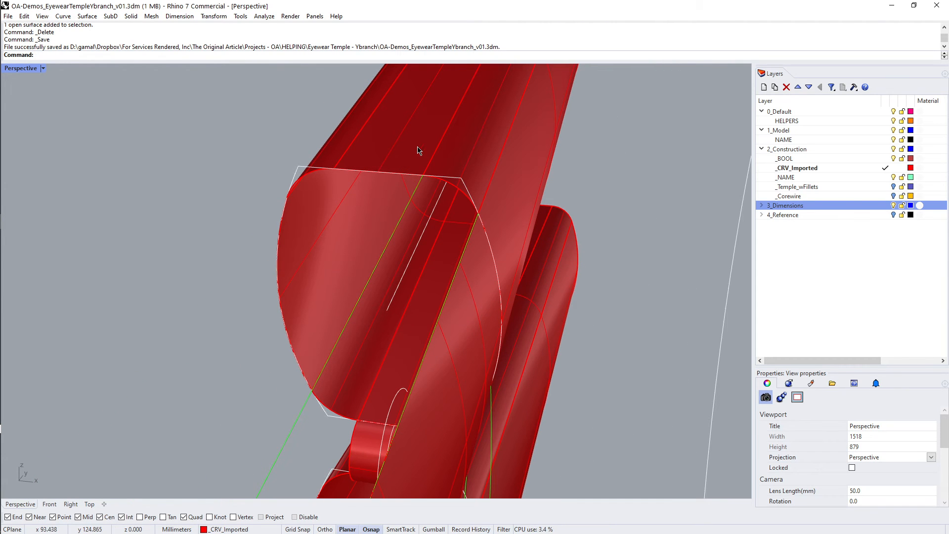
Blend the upper branch's flat top surface edge with the matching top edge of the single temple stem.
scroll(417, 163, down, 3)
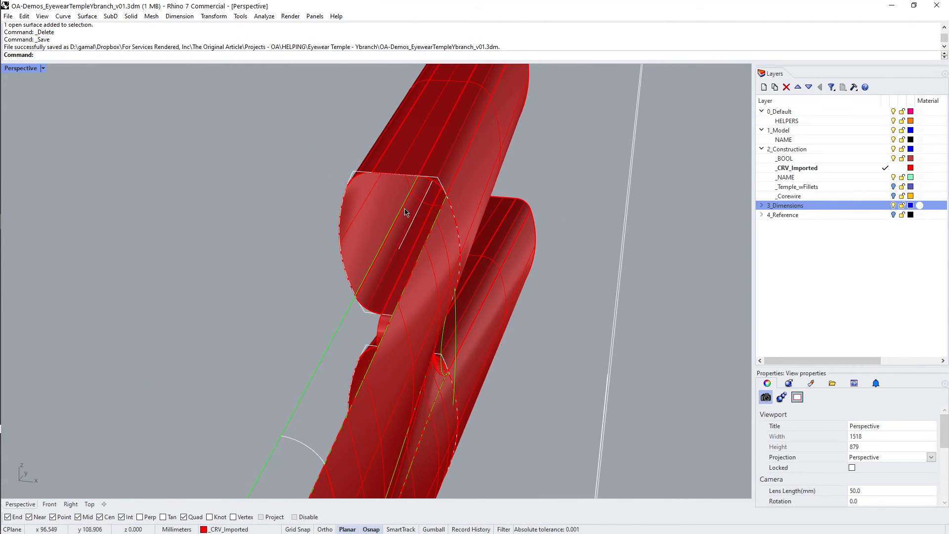
right_drag(406, 213, 428, 196)
right_drag(350, 174, 404, 180)
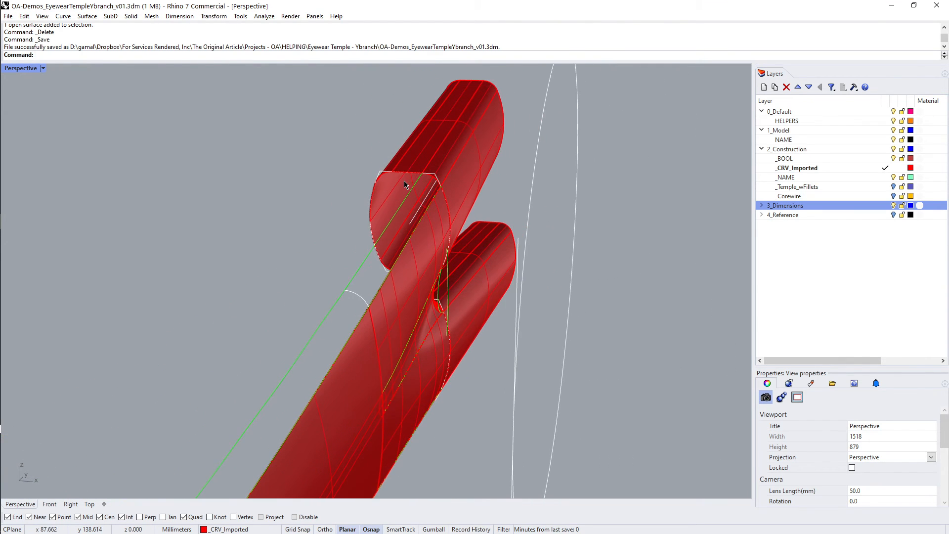
scroll(405, 178, up, 3)
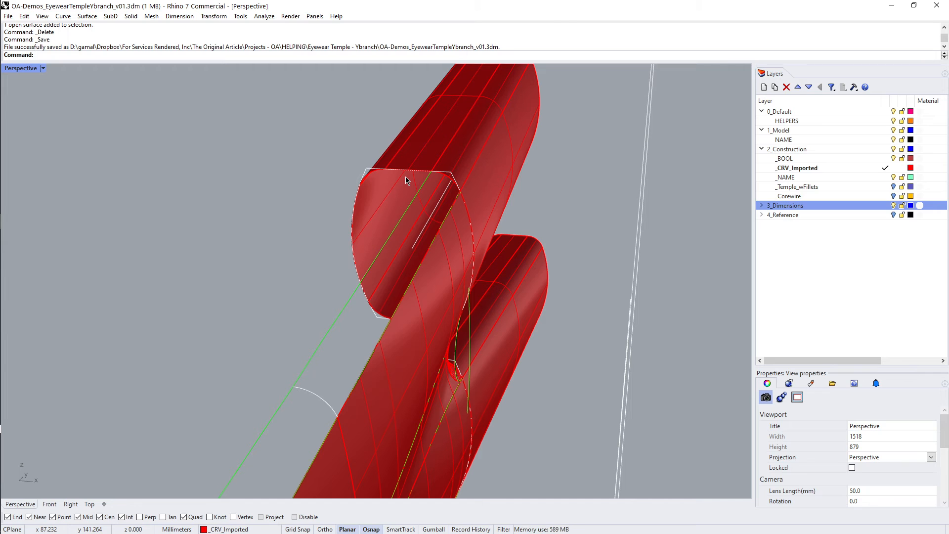
text(CC)
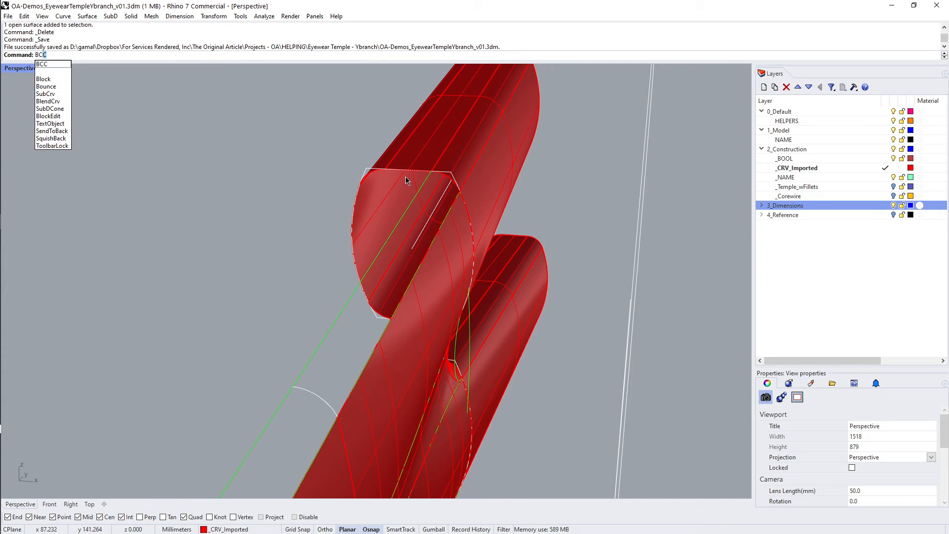
key(BackSpace)
text(SS)
key(Return)
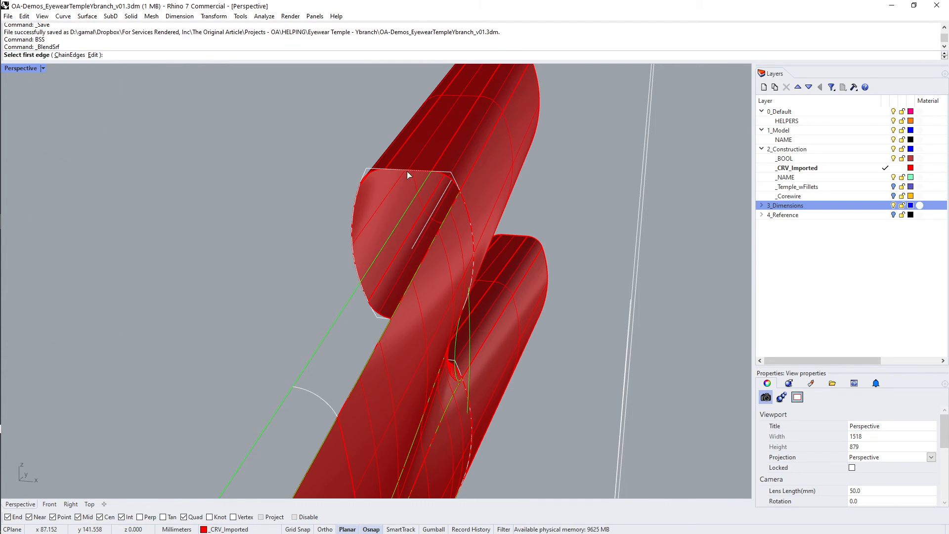
scroll(415, 170, up, 1)
click(428, 170)
scroll(415, 197, down, 5)
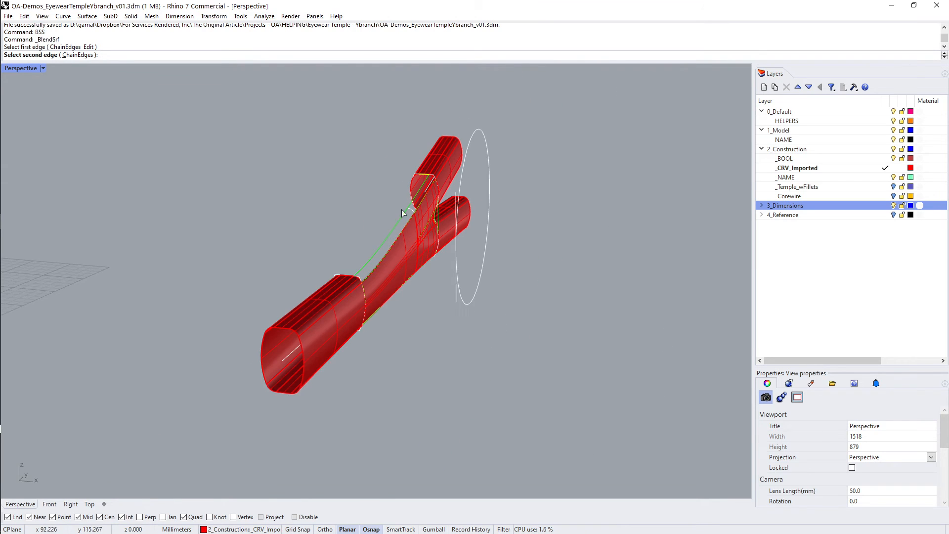
scroll(347, 283, up, 5)
scroll(347, 283, up, 1)
click(374, 275)
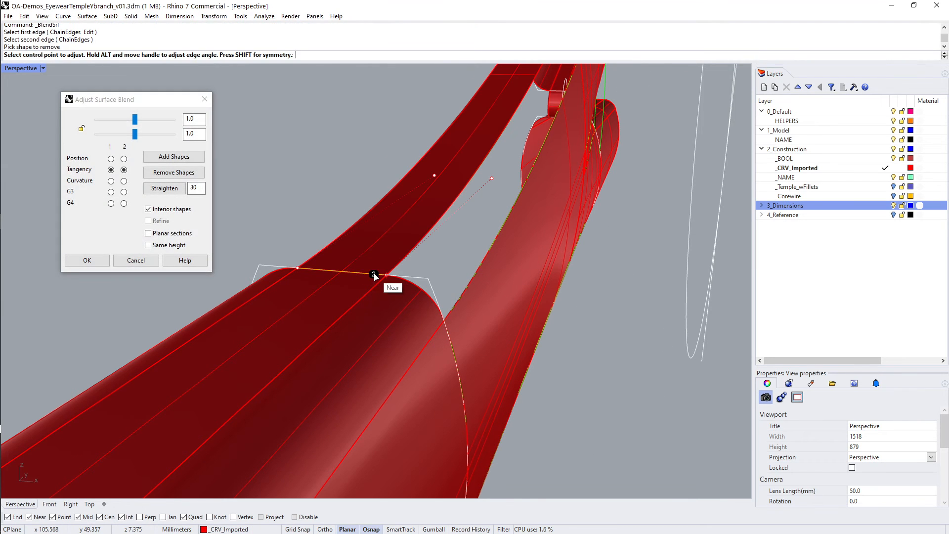
Check the top blend in the Right and perspective views, and accept it with Tangency at both edges.
text(rr)
key(Return)
scroll(379, 266, down, 3)
scroll(429, 214, up, 5)
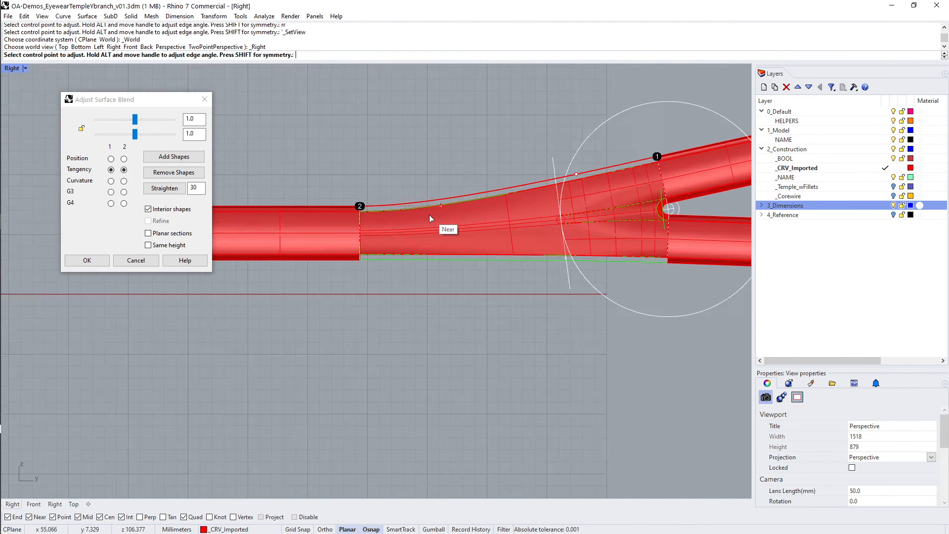
scroll(426, 215, down, 7)
text(pp)
key(Return)
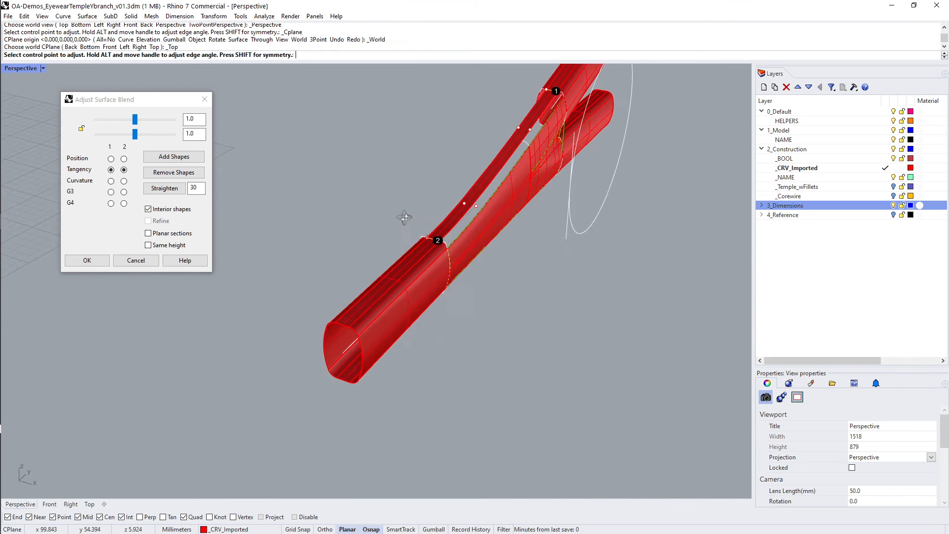
right_drag(405, 216, 455, 198)
scroll(456, 198, up, 3)
key(Return)
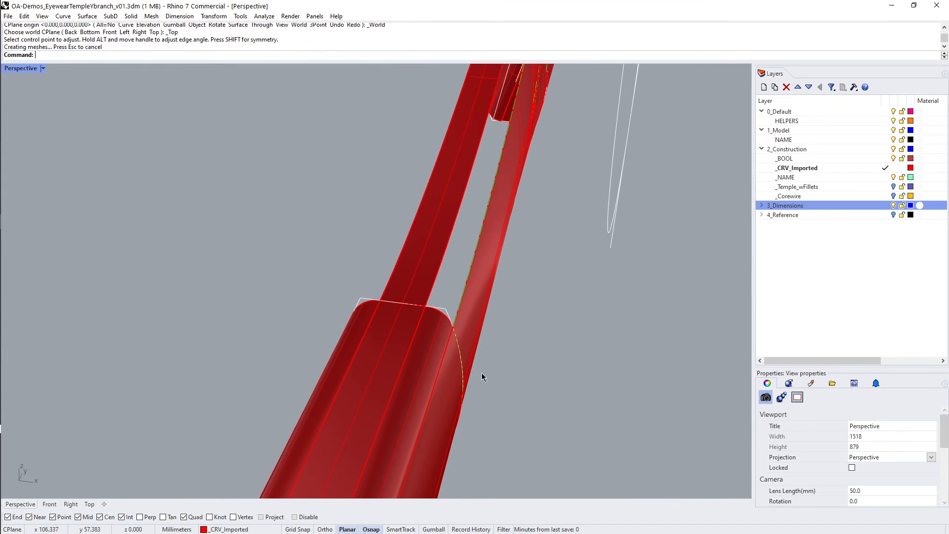
Create a blend surface between the flat bottom edges of the single stem and the lower branch.
right_drag(481, 372, 408, 227)
scroll(458, 259, up, 5)
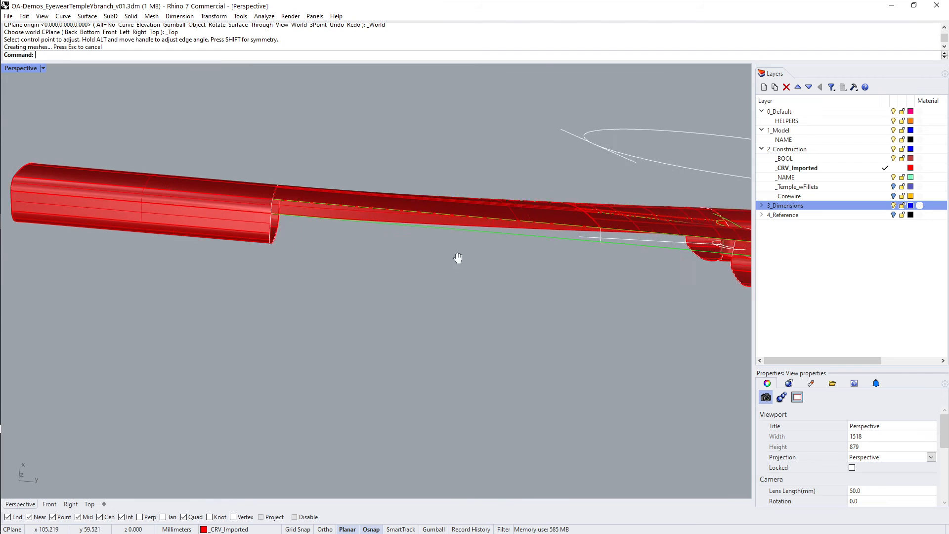
text(BSS)
key(Return)
click(191, 210)
scroll(400, 252, down, 8)
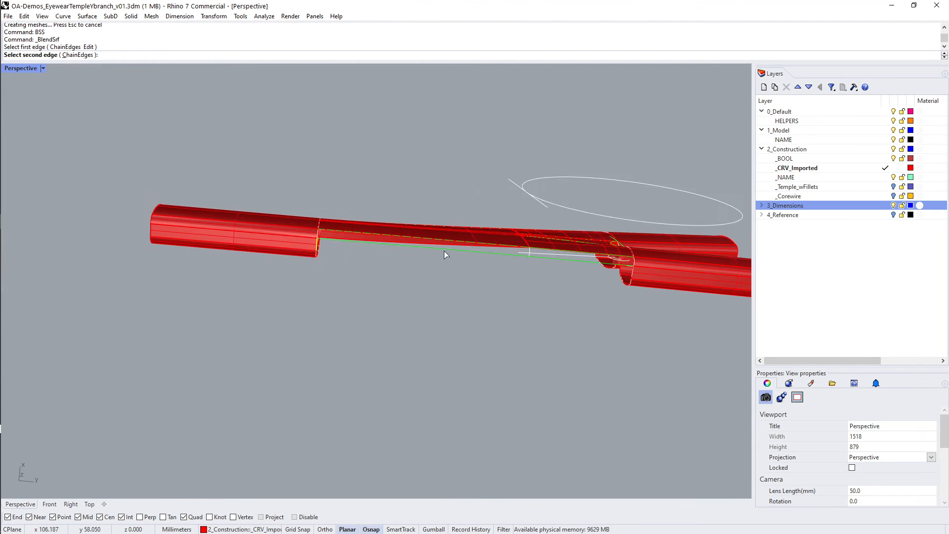
scroll(399, 242, up, 8)
shift+right_drag(571, 270, 470, 349)
click(553, 259)
key(Return)
Project the slanted white seam line onto the top and bottom blend surfaces from the Right view.
scroll(439, 234, down, 8)
scroll(423, 222, up, 5)
right_drag(424, 222, 419, 176)
click(492, 71)
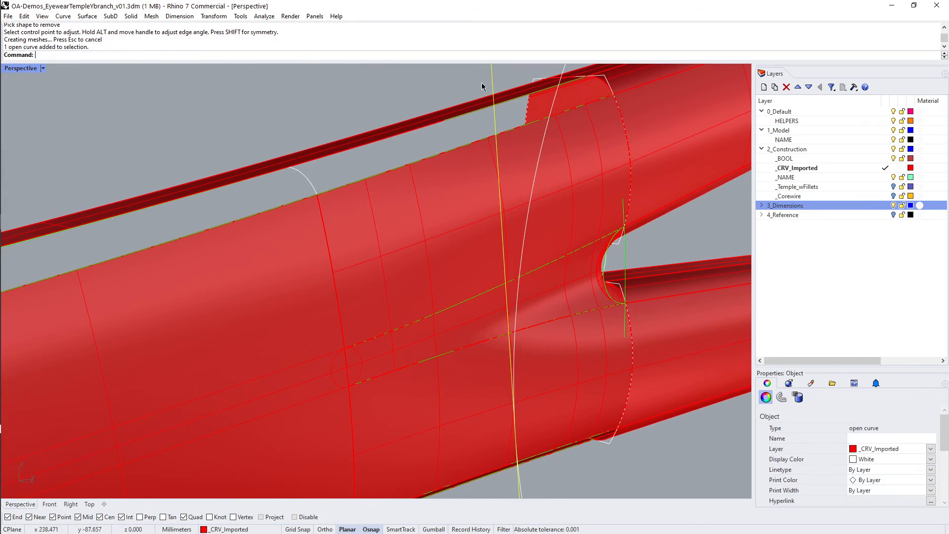
text(RR)
key(Return)
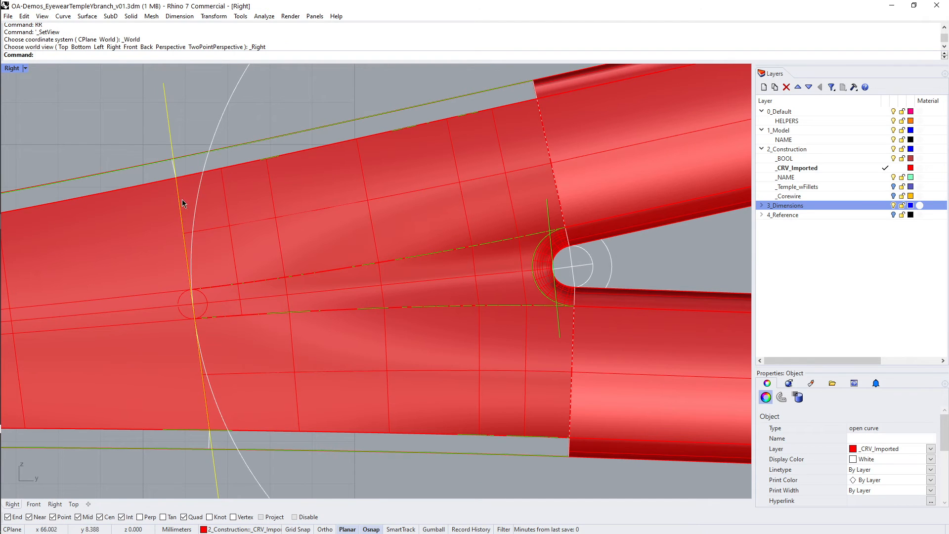
key(Left)
key(Escape)
text(PP)
key(Return)
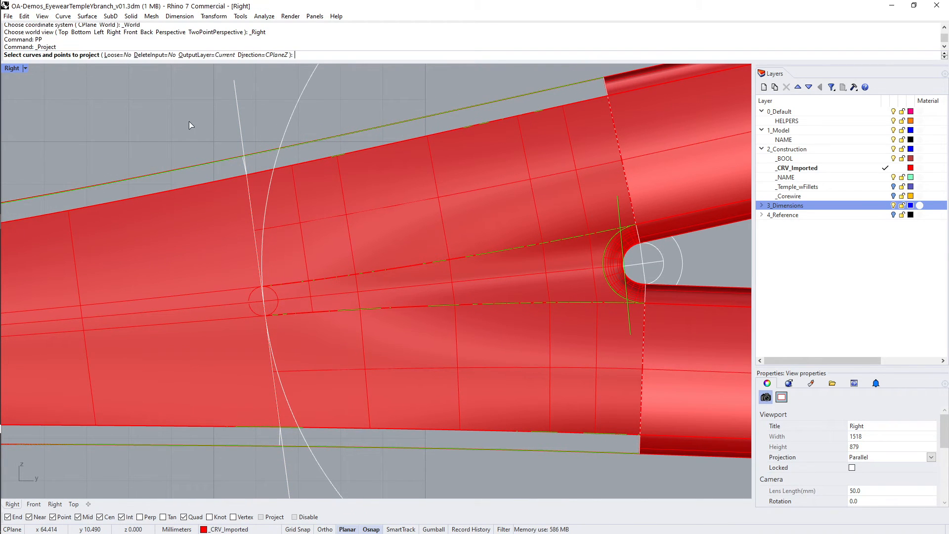
click(238, 97)
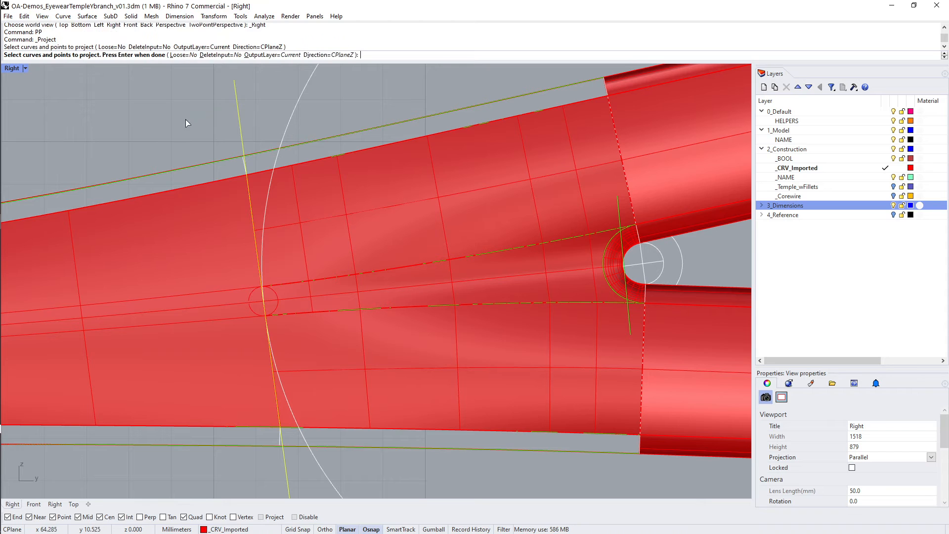
key(Return)
click(310, 148)
right_drag(294, 274, 333, 167)
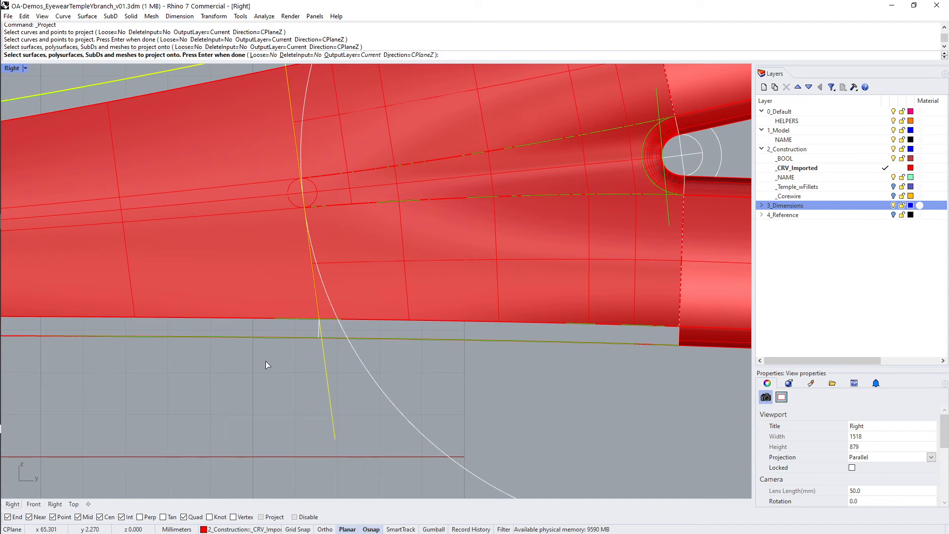
drag(234, 334, 232, 333)
key(Return)
Set the display color of the two projected curves to White.
text(EE)
key(Return)
right_drag(231, 333, 409, 166)
scroll(409, 167, up, 3)
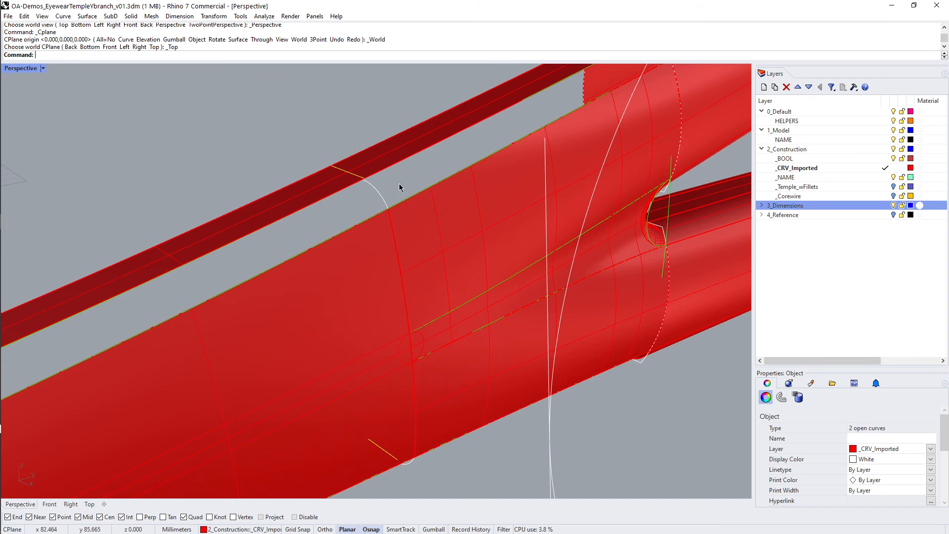
click(872, 460)
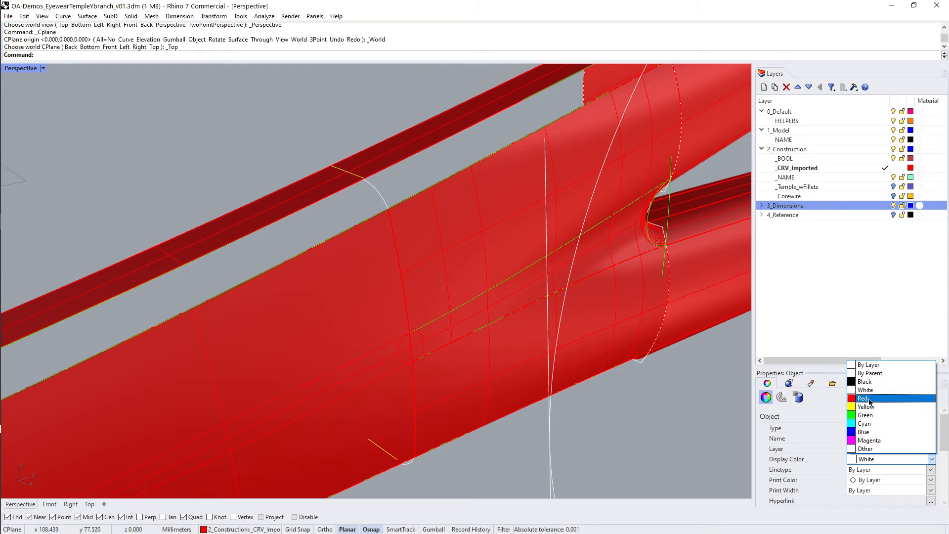
click(861, 387)
click(291, 123)
Match the upper arc's upper end to the projected line on the top blend surface.
scroll(353, 182, up, 5)
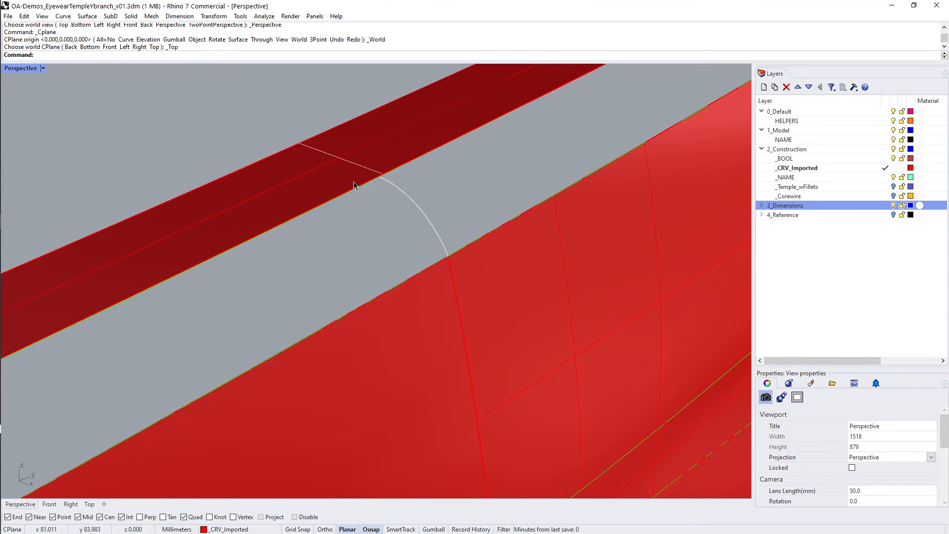
text(C)
key(Return)
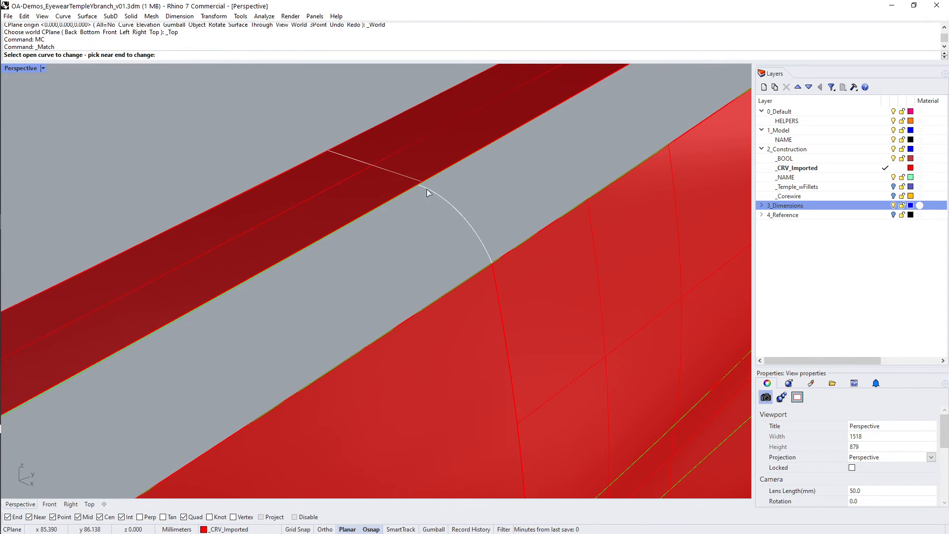
click(427, 190)
click(420, 190)
key(Return)
Match the lower arc to the projected line on the bottom blend with Tangency, preserving Tangency at the other end.
scroll(420, 191, down, 3)
right_drag(420, 191, 473, 234)
scroll(446, 268, up, 5)
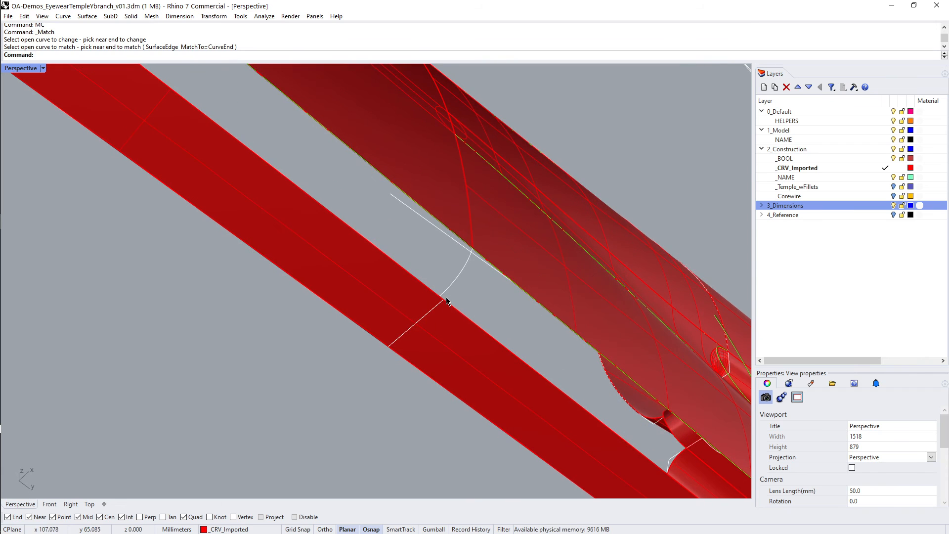
key(Return)
click(449, 290)
click(445, 302)
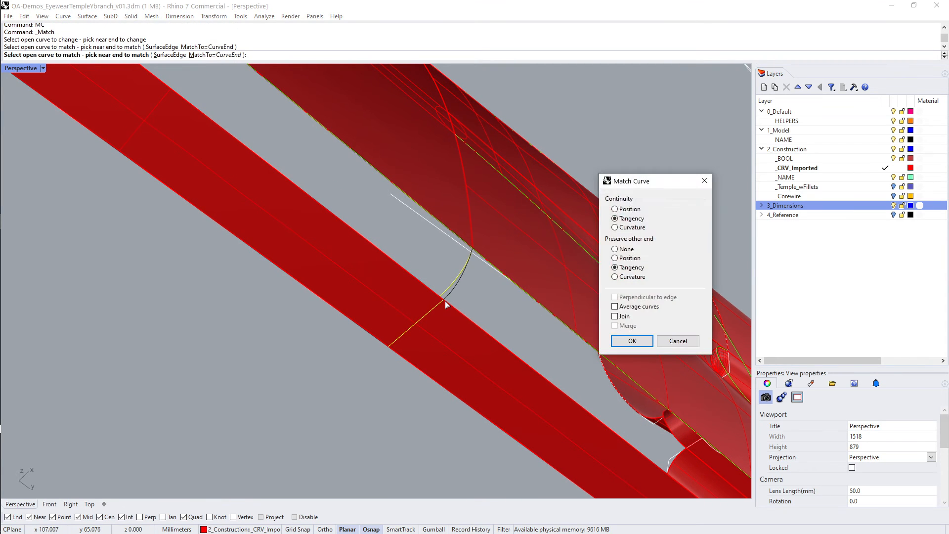
key(Return)
Match the lower arc's other end to the side surface's seam with Tangency, preserving Tangency at the bottom blend.
right_drag(445, 300, 467, 298)
scroll(466, 298, up, 5)
key(Return)
click(478, 247)
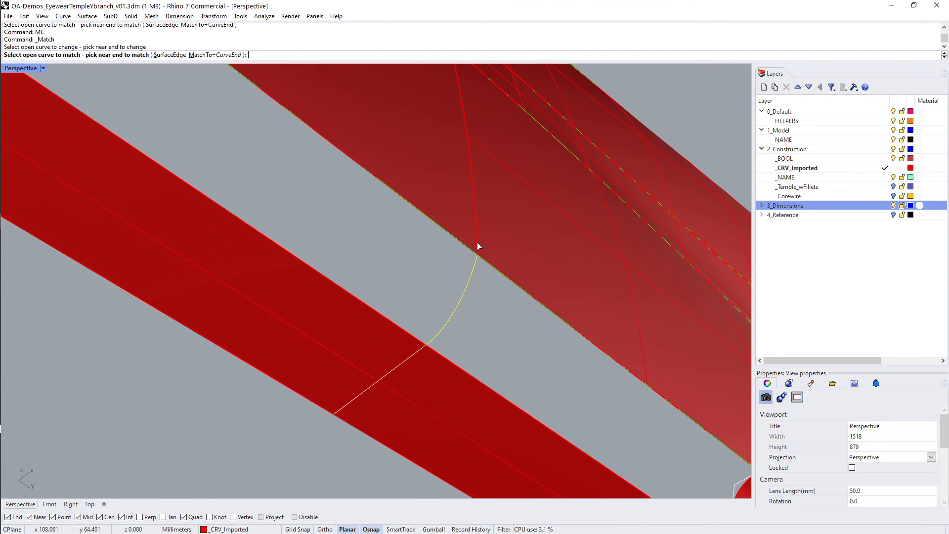
click(477, 247)
click(509, 270)
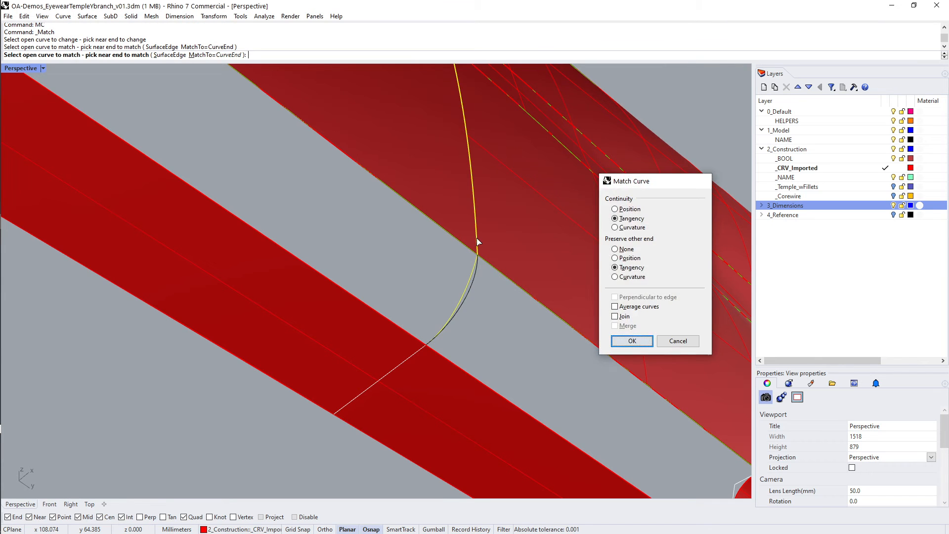
key(Return)
Match the upper arc's lower end to the side surface's seam with Tangency, preserving Tangency at the top blend.
right_drag(477, 242, 406, 228)
key(Return)
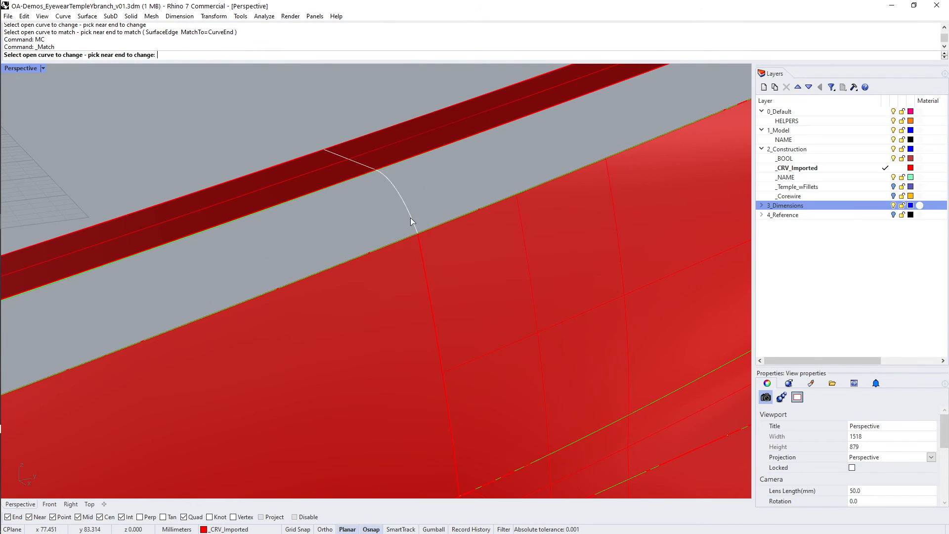
click(412, 222)
click(420, 240)
click(429, 257)
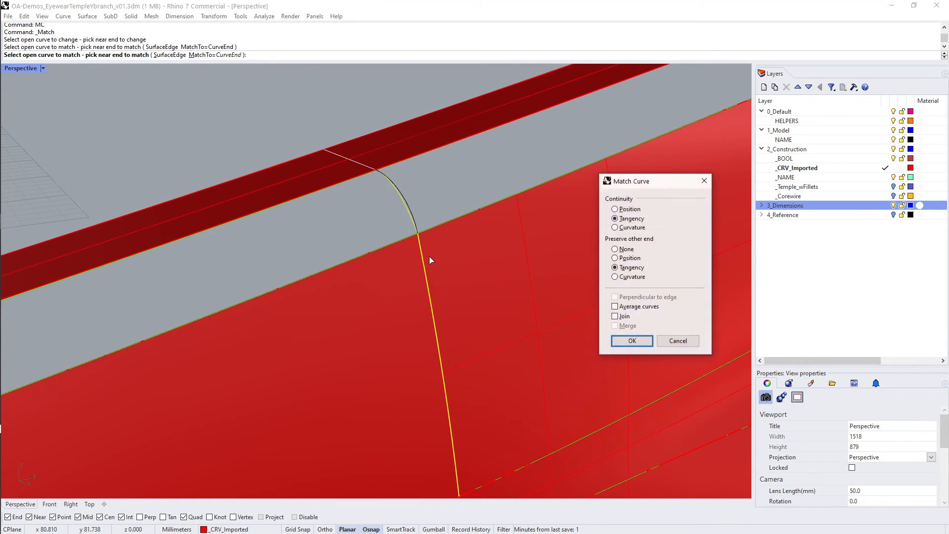
key(Return)
Start a two-rail sweep with the top blend's near edge and the transition side surface's upper edge as rails.
right_drag(428, 256, 330, 302)
text(S2)
key(Return)
click(320, 315)
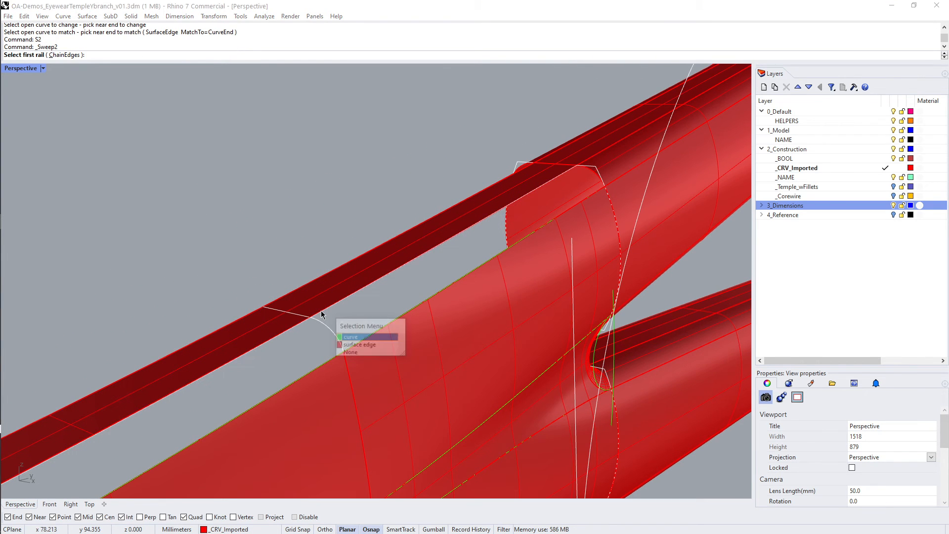
click(359, 346)
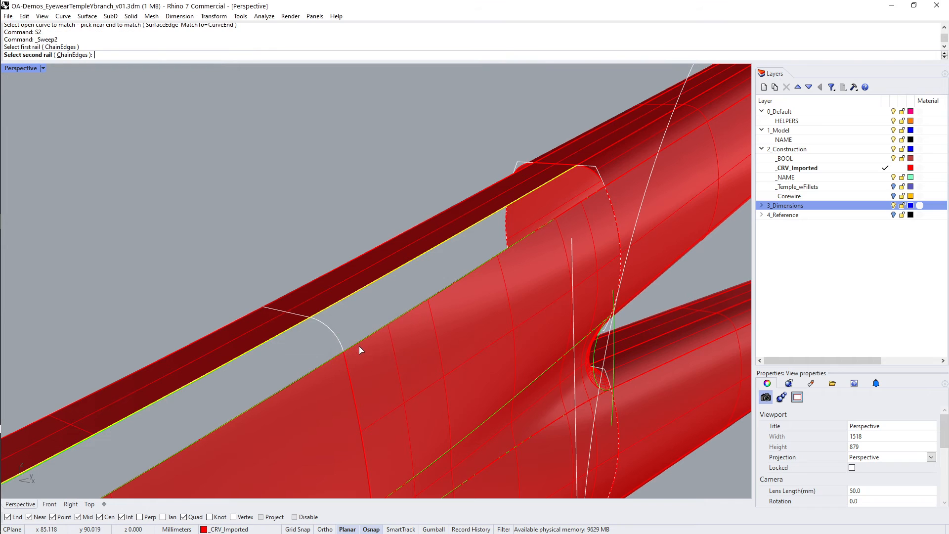
click(358, 345)
click(390, 383)
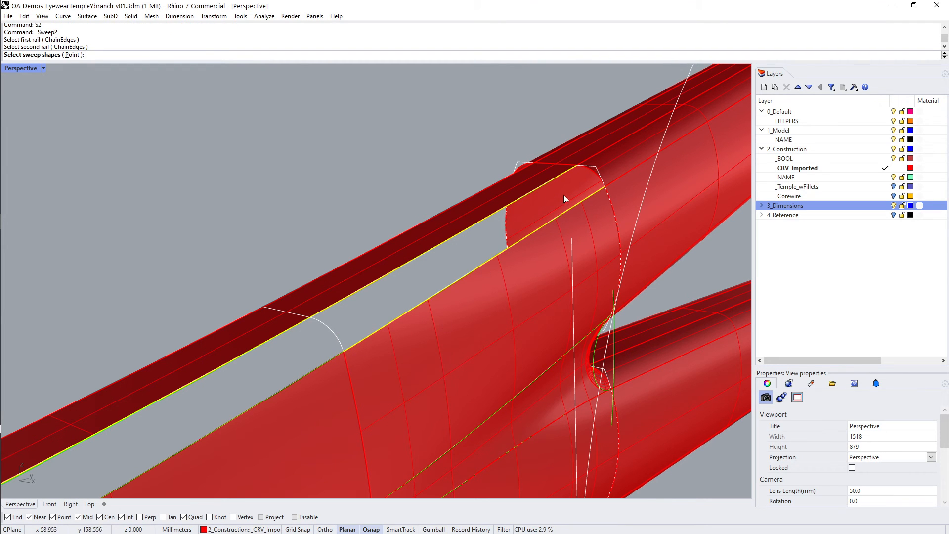
Complete the sweep with the upper branch's corner edge and the upper arc as shapes, without changing the cross sections.
right_drag(564, 195, 611, 178)
click(610, 170)
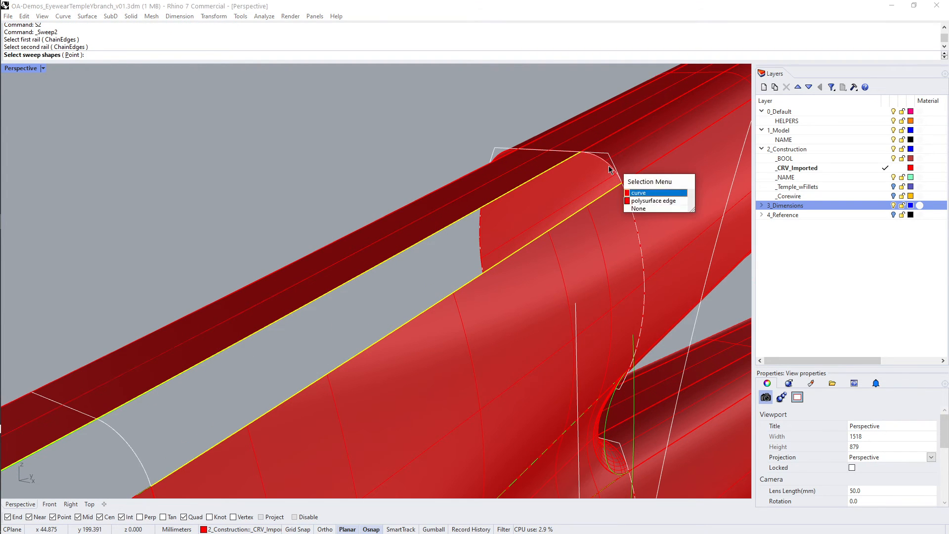
click(647, 206)
right_drag(617, 221, 256, 348)
click(244, 405)
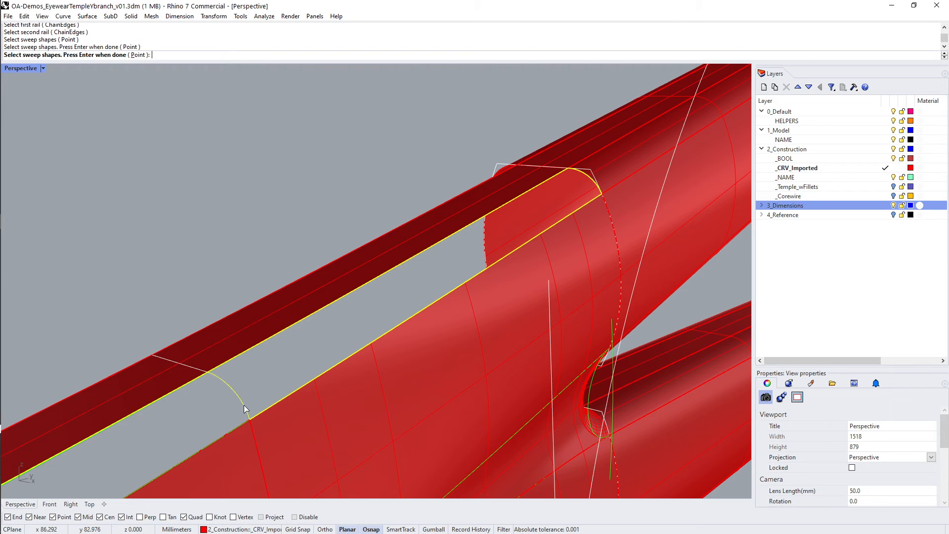
key(Return)
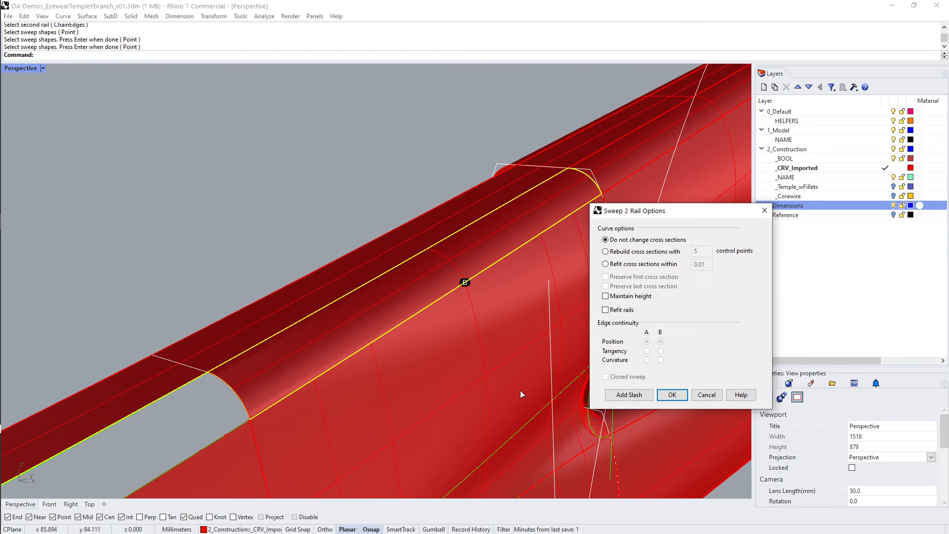
click(672, 395)
Switch to rendered display and hide all curves.
text(VV)
key(Return)
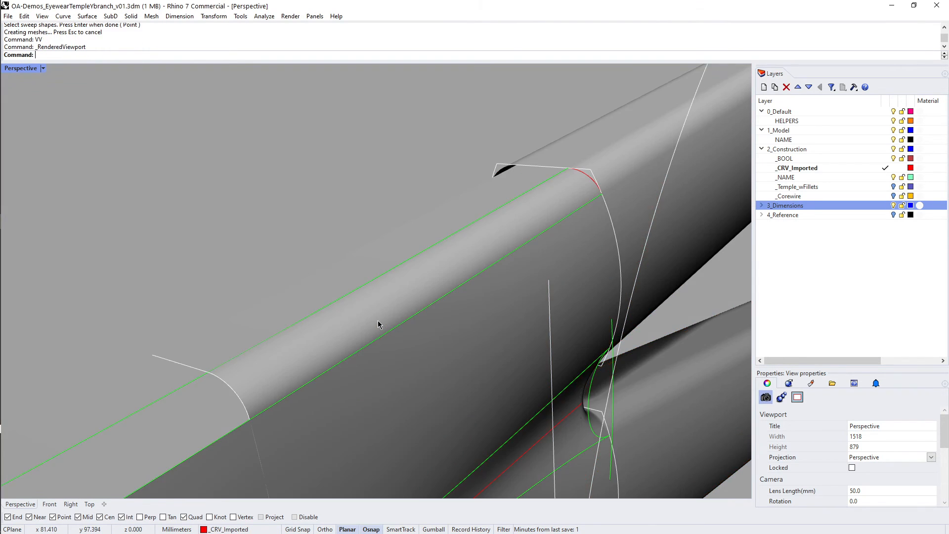
text(SC)
key(Return)
text(H)
key(Return)
Return to shaded display and examine the new corner sweep where it ends at the transition's seam.
mouse_move(378, 321)
right_down()
mouse_move(381, 356)
mouse_move(298, 352)
mouse_move(342, 370)
mouse_move(346, 413)
mouse_move(343, 339)
mouse_move(299, 307)
right_up()
scroll(292, 364, up, 4)
text(V)
key(Return)
scroll(298, 307, up, 5)
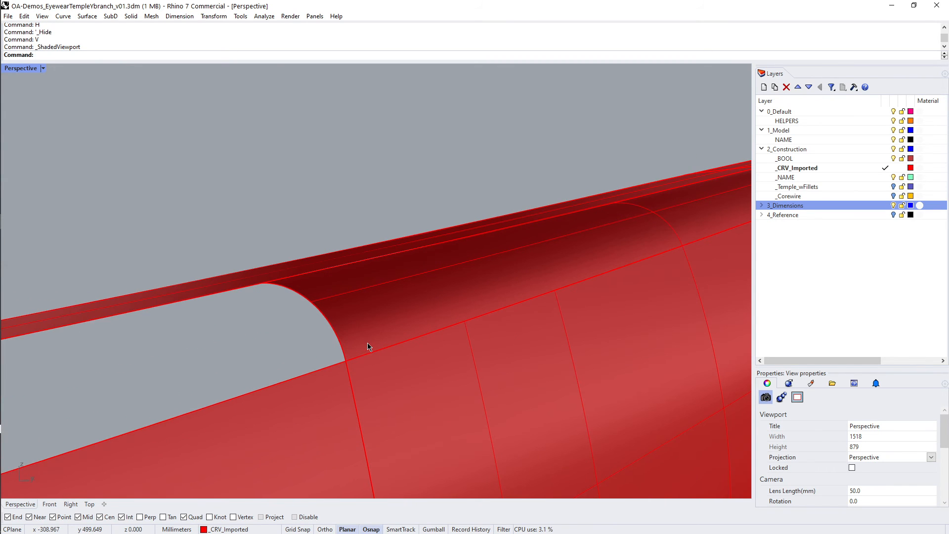
Match the upper corner sweep's lower edge to the transition side surface with Tangency, also preserving Tangency at the other end.
text(MS)
key(Return)
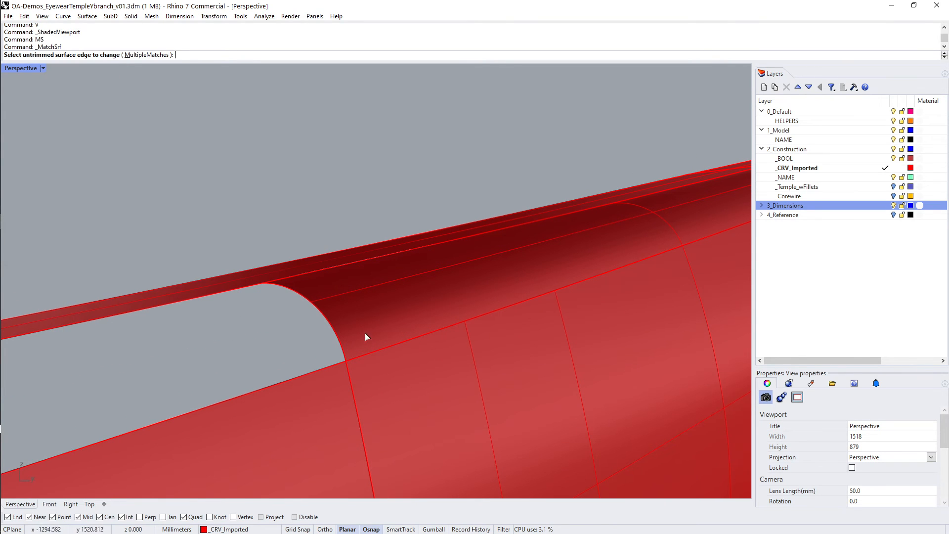
click(413, 351)
click(435, 368)
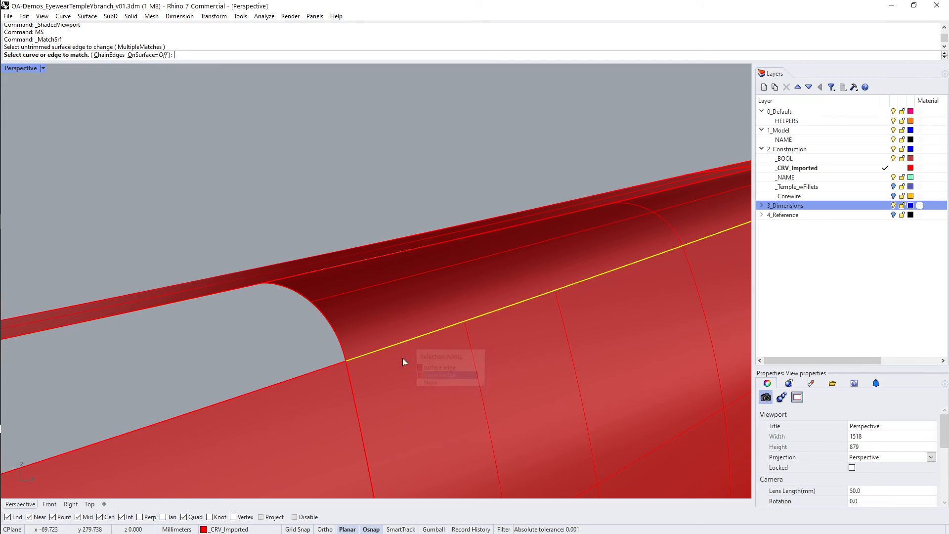
click(380, 349)
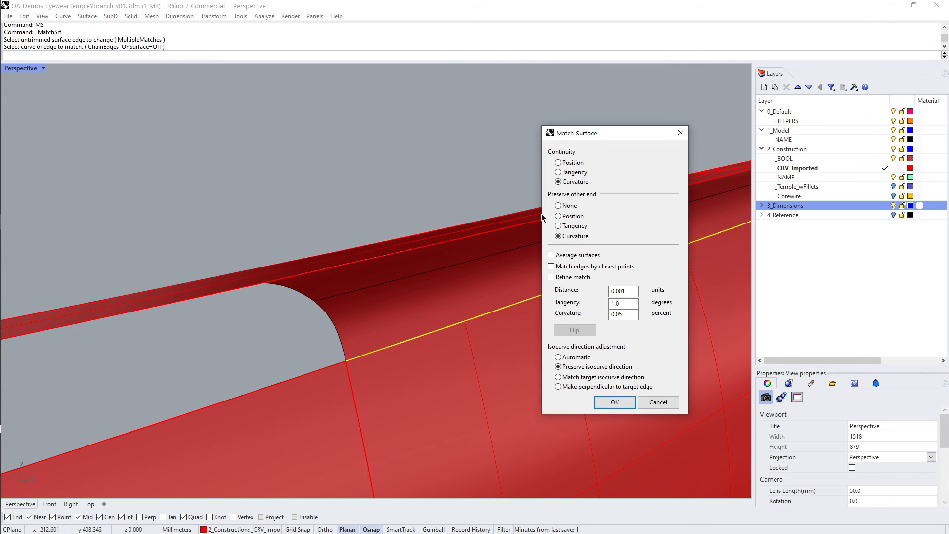
click(572, 172)
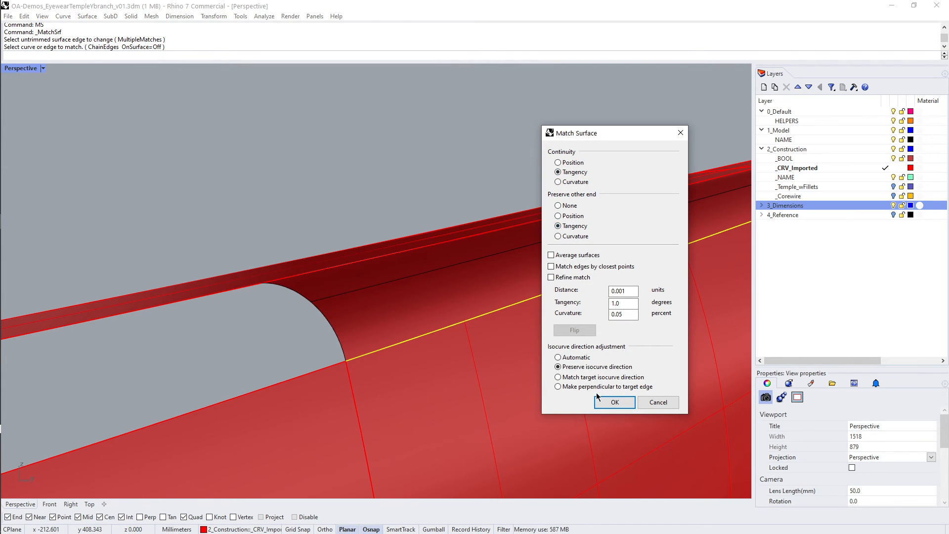
click(615, 402)
Show all hidden objects again.
right_drag(383, 350, 427, 213)
text(MS)
key(Return)
right_drag(400, 294, 377, 272)
key(ctrl+alt+h)
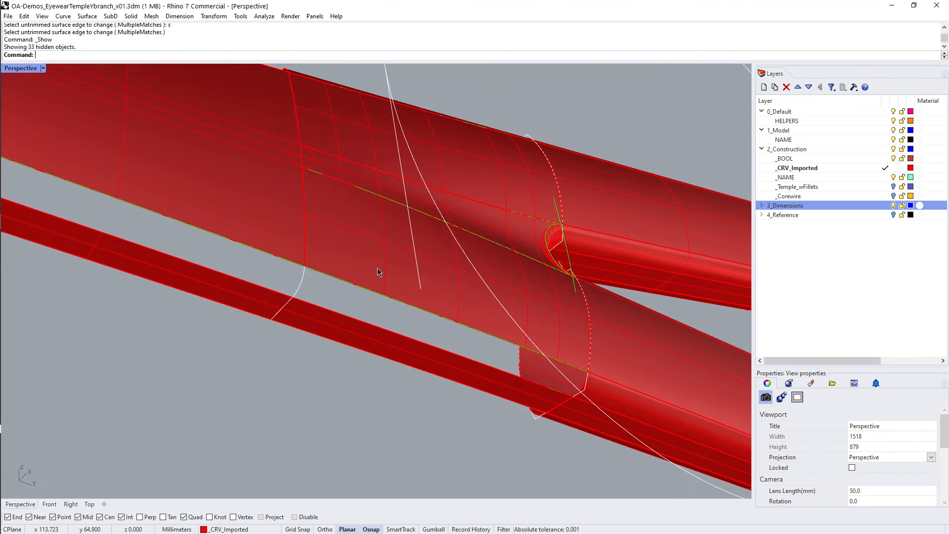
Start a two-rail sweep on the underside with the transition side surface's lower edge and the bottom blend's near edge as rails.
text(S2)
key(Return)
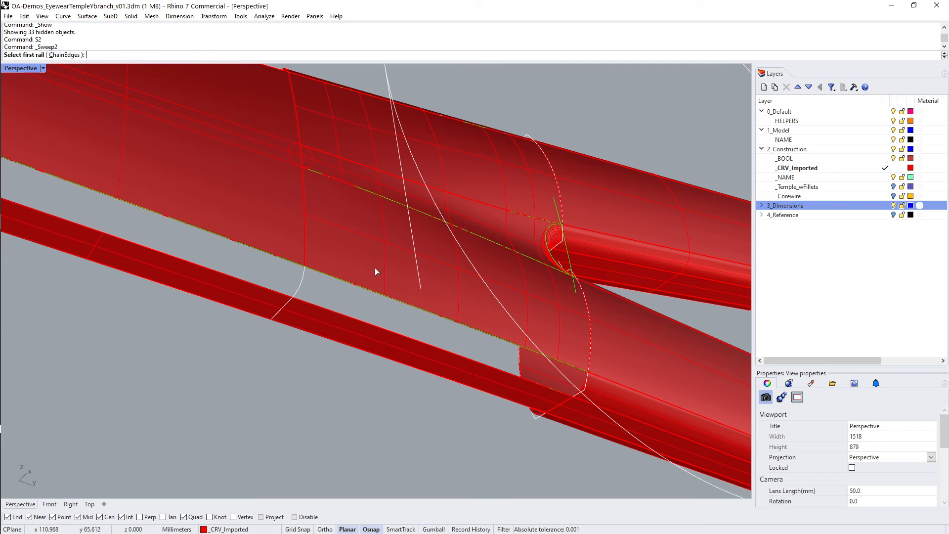
click(584, 369)
click(600, 401)
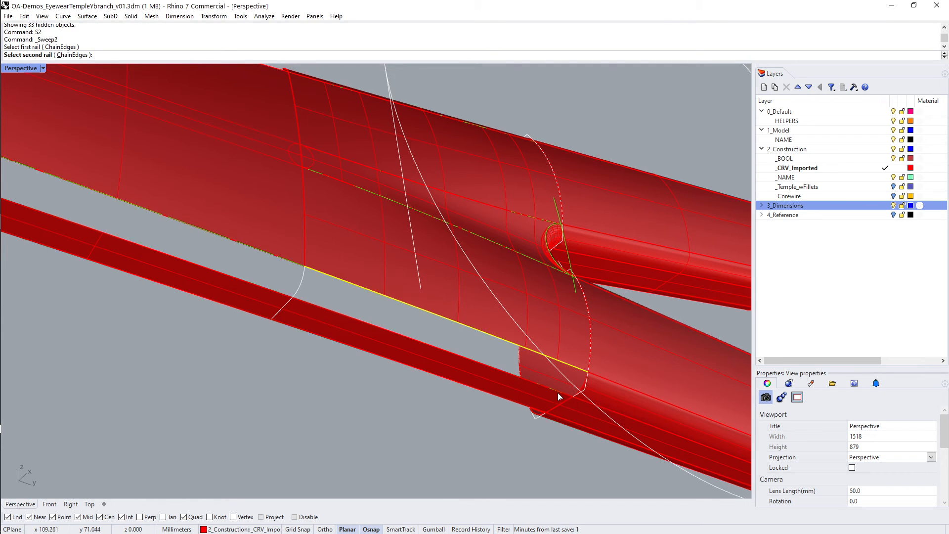
click(559, 396)
click(589, 425)
Complete the underside sweep with the lower branch's corner edge and the lower arc as shapes, without changing the cross sections.
scroll(576, 390, up, 2)
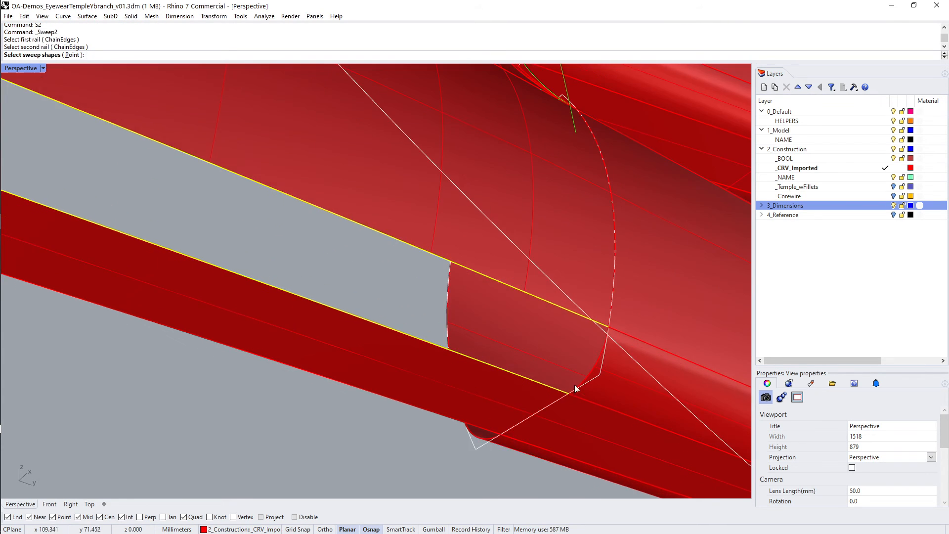
click(586, 378)
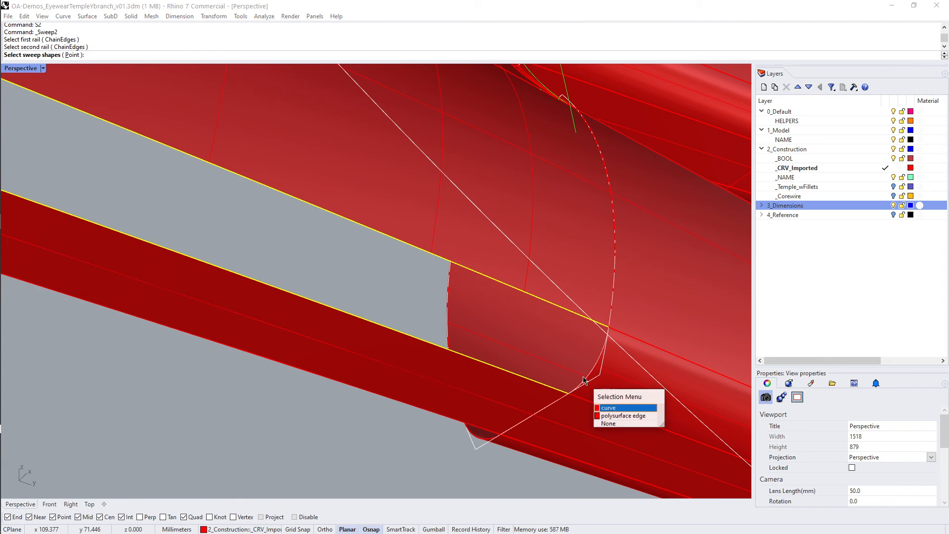
click(621, 414)
scroll(618, 400, down, 6)
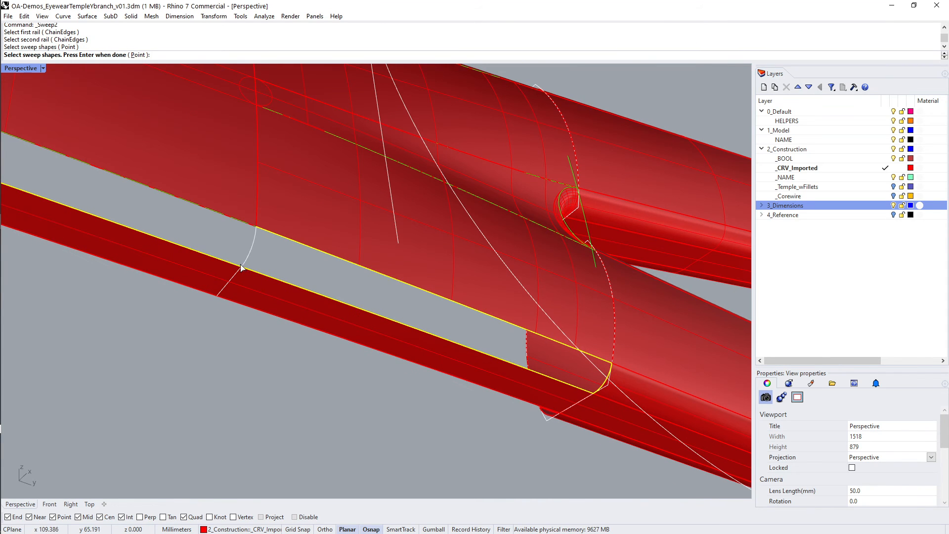
click(248, 265)
key(Return)
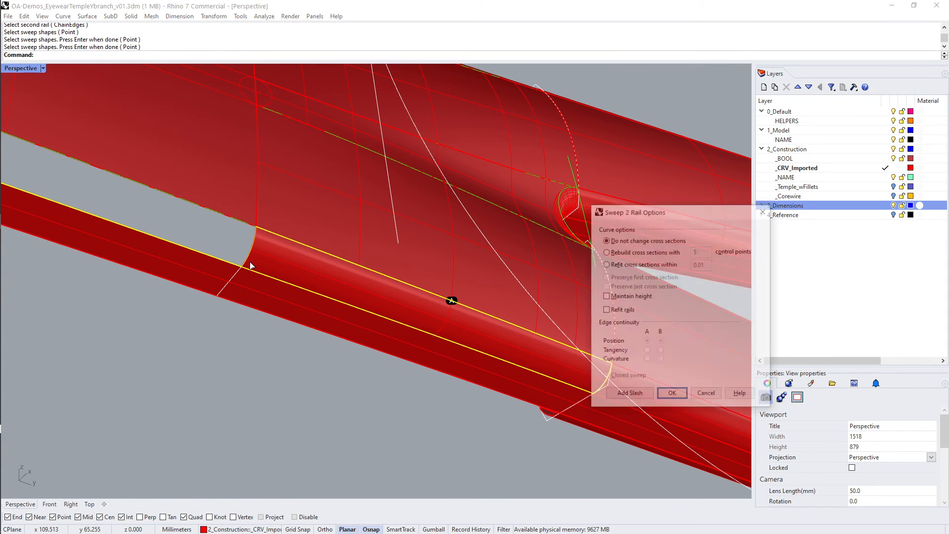
key(Return)
Match the underside corner sweep's upper edge to the transition side surface with Tangency, preserving Tangency at the other end.
text(MS)
key(Return)
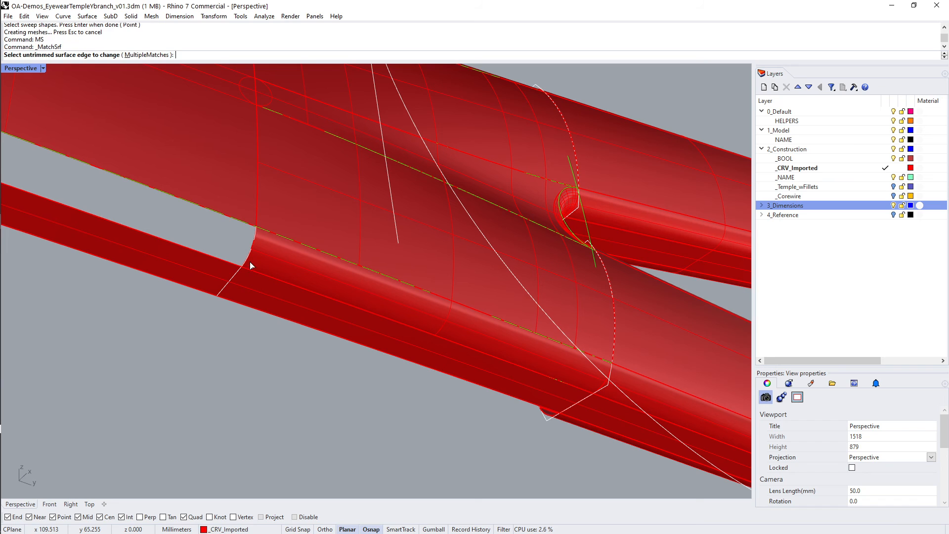
click(270, 233)
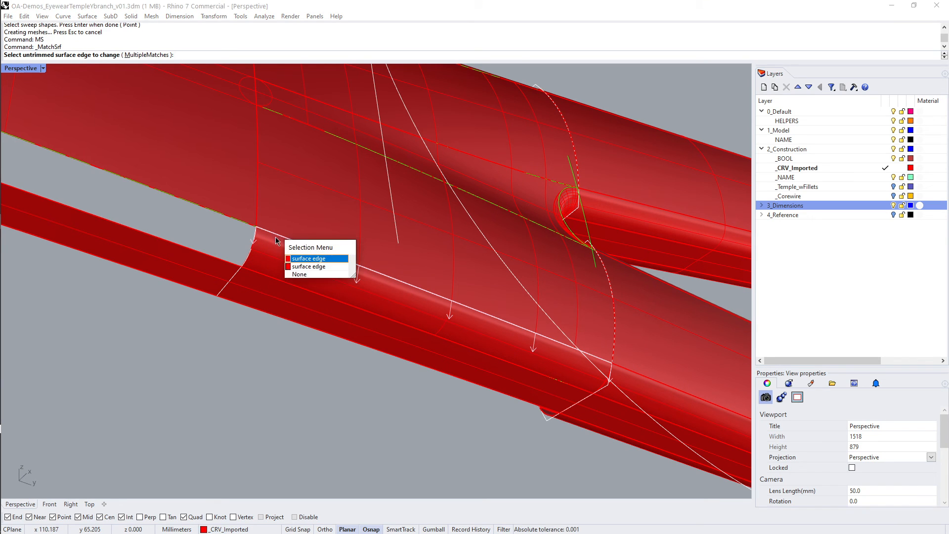
click(296, 267)
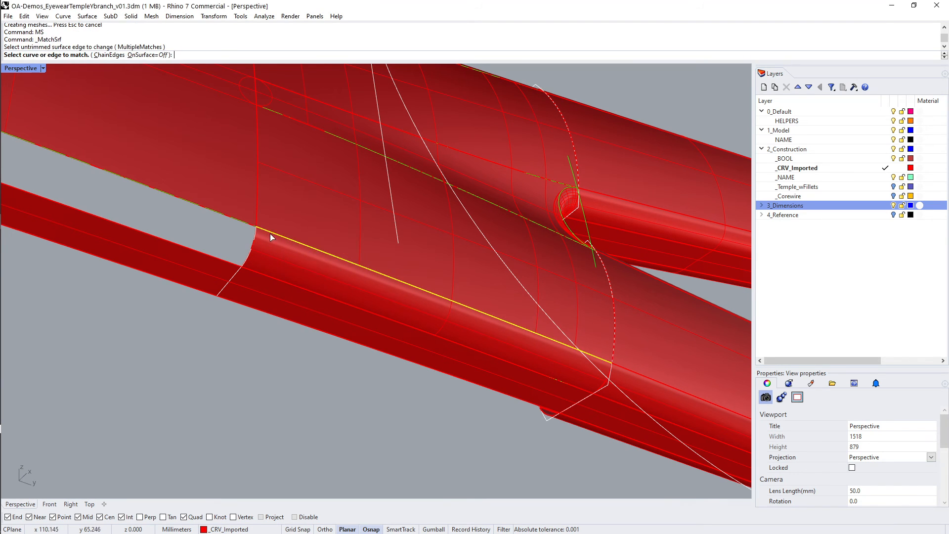
click(271, 235)
click(295, 262)
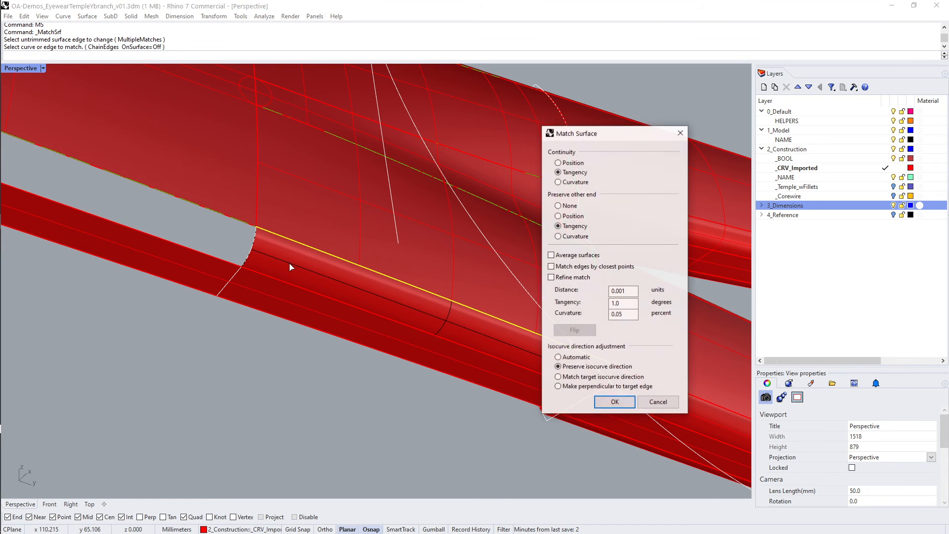
click(615, 402)
Start a two-rail sweep over the remaining upper gap toward the main temple, using the side surface's upper edge and the top blend's edge as rails.
mouse_move(360, 356)
right_down()
mouse_move(324, 317)
mouse_move(360, 369)
mouse_move(354, 351)
right_up()
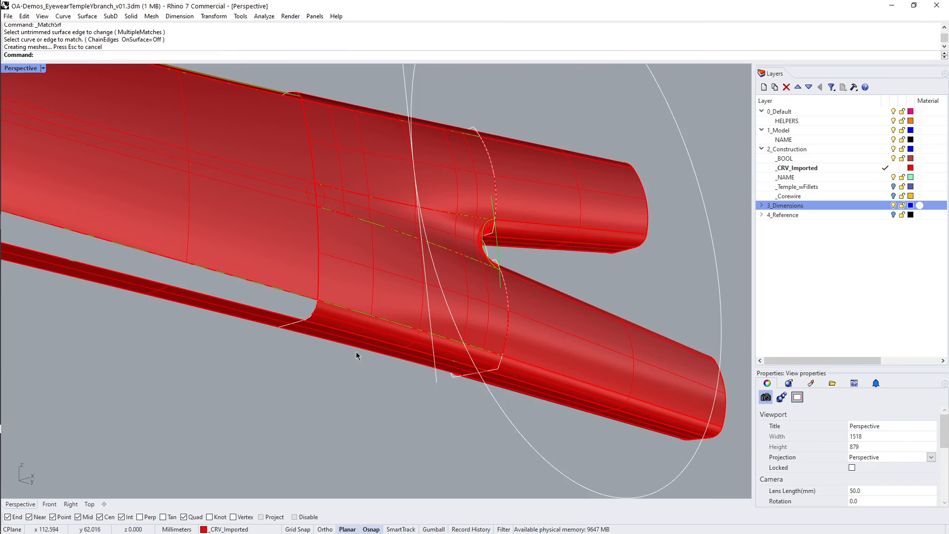
scroll(357, 352, down, 3)
mouse_move(352, 277)
right_down()
mouse_move(350, 292)
mouse_move(352, 284)
right_up()
shift+right_drag(352, 285, 469, 243)
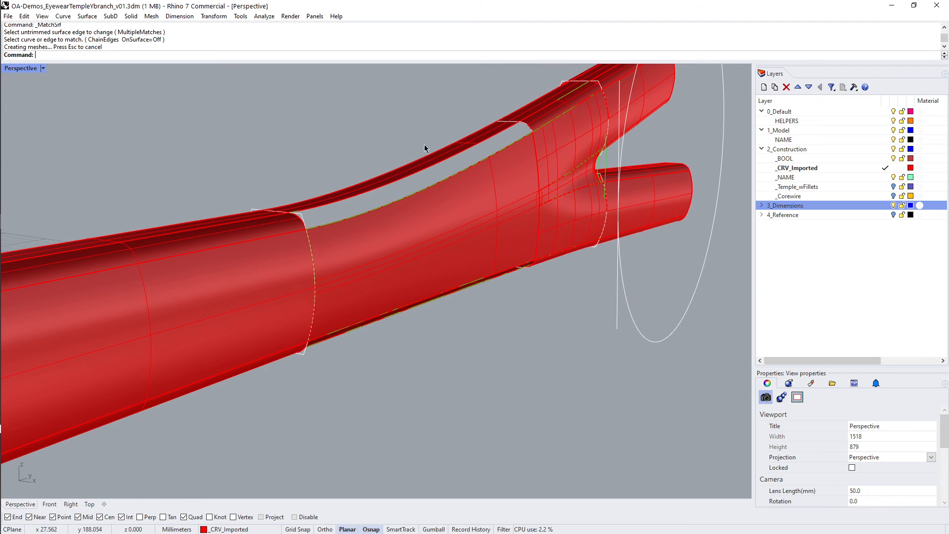
scroll(385, 205, up, 2)
text(S2)
key(Return)
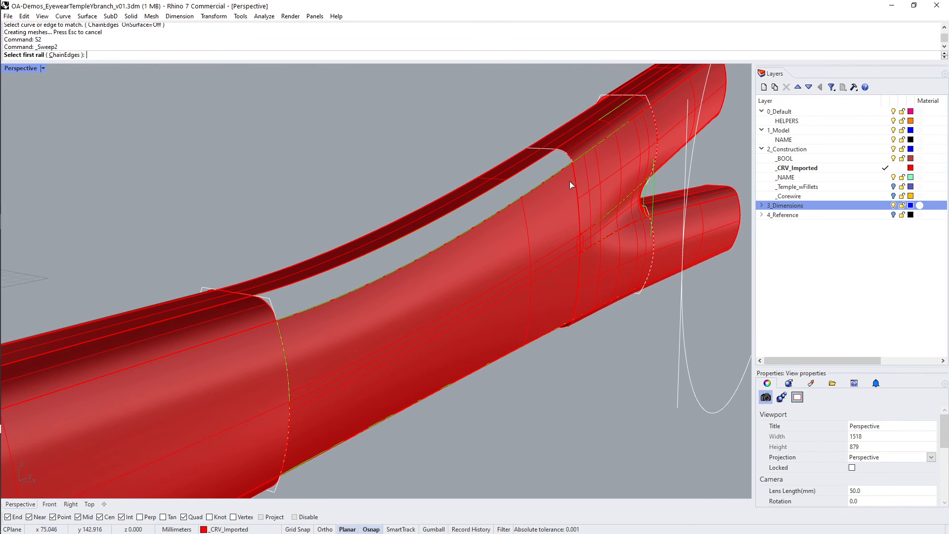
click(566, 164)
click(602, 200)
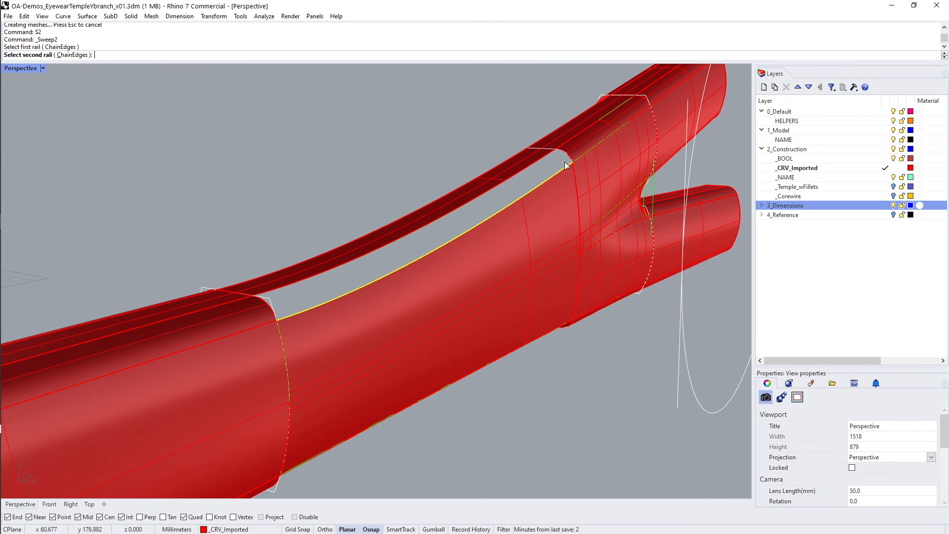
click(561, 157)
click(576, 185)
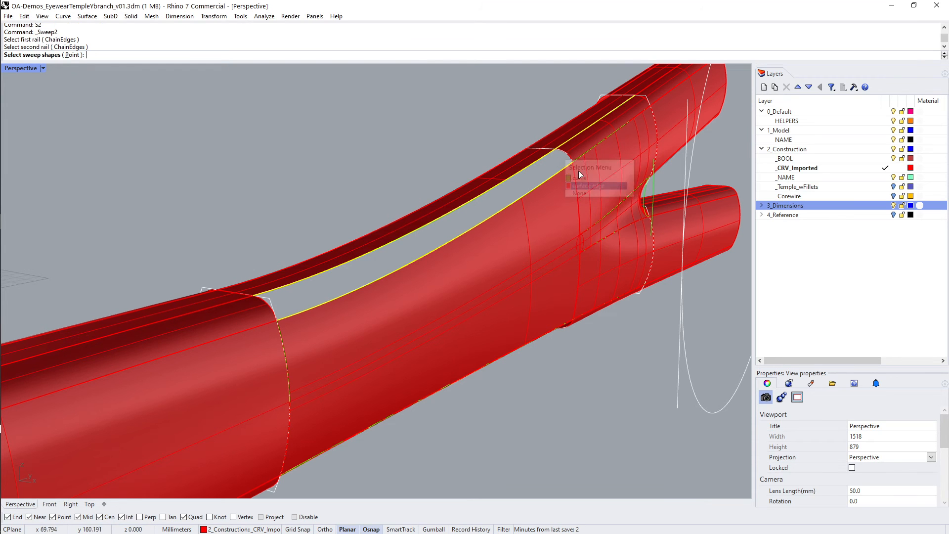
Complete the sweep with the branch-side corner sweep's end edge and the main temple's corner edge as shapes, without changing the cross sections.
click(571, 158)
click(598, 190)
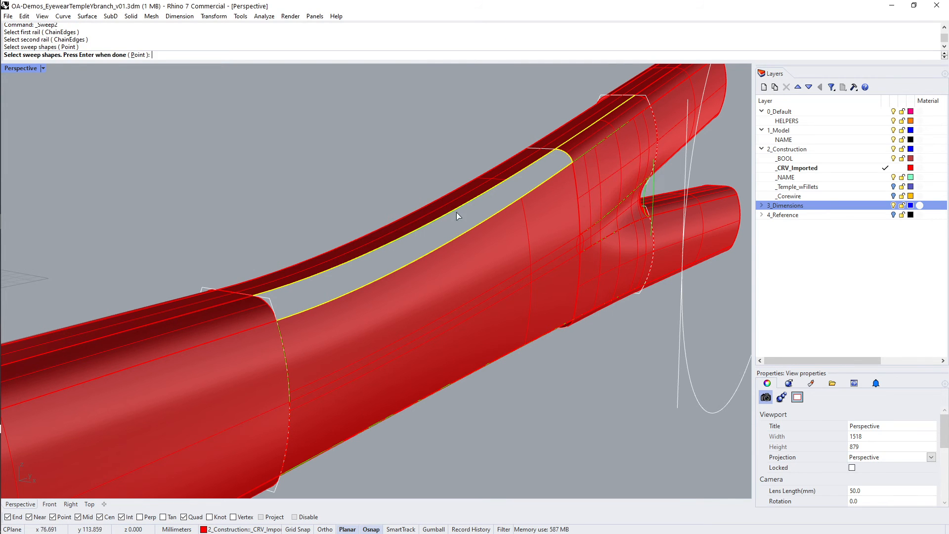
click(273, 314)
key(Return)
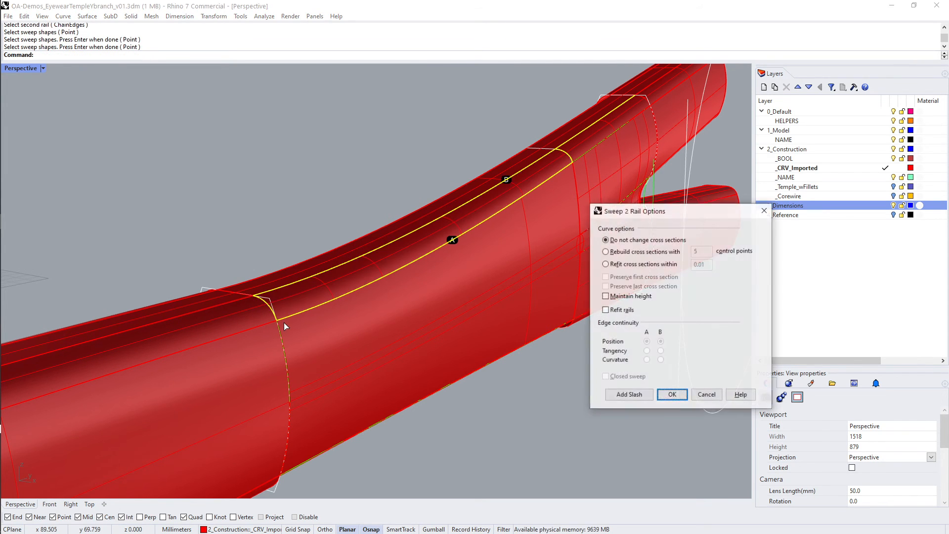
key(Return)
Match the long upper corner sweep's lower edge to the side surface with Tangency, preserving Tangency at the other end.
text(MS)
key(Return)
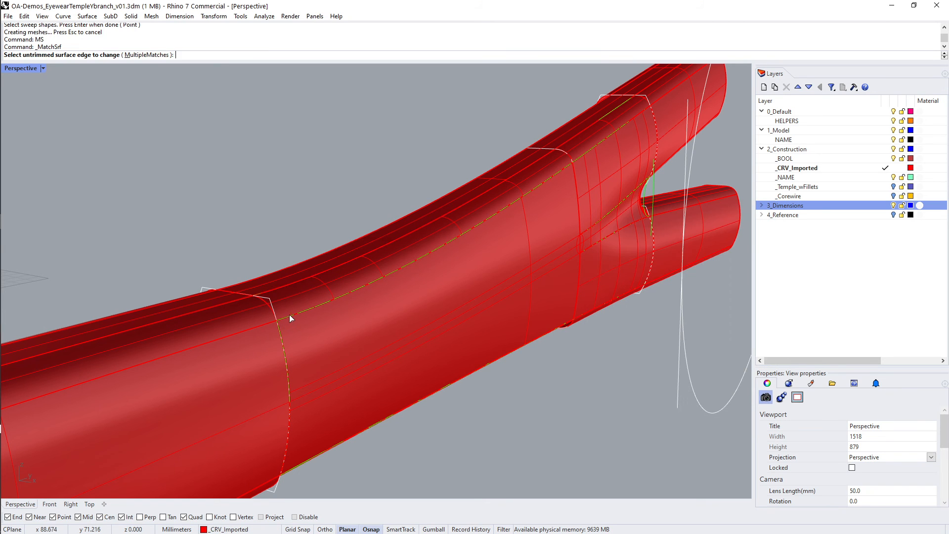
click(292, 313)
click(295, 316)
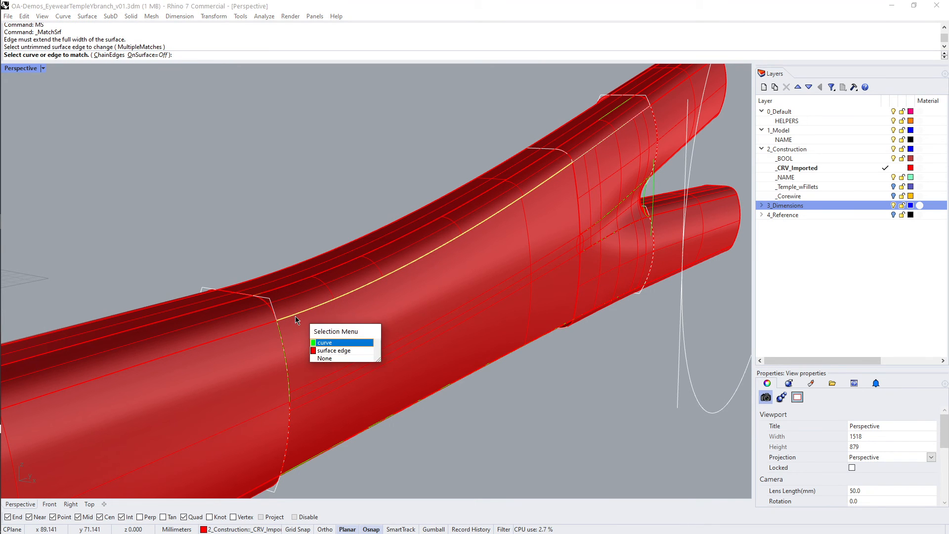
click(337, 350)
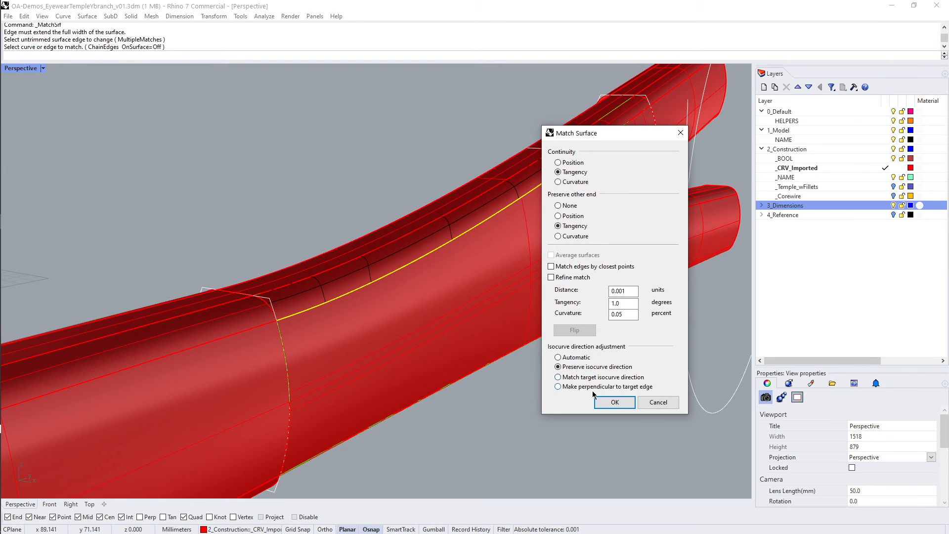
click(613, 402)
Match the long corner sweep's upper edge to the flat top blend with Tangency, preserving Tangency at the other end.
scroll(367, 332, up, 10)
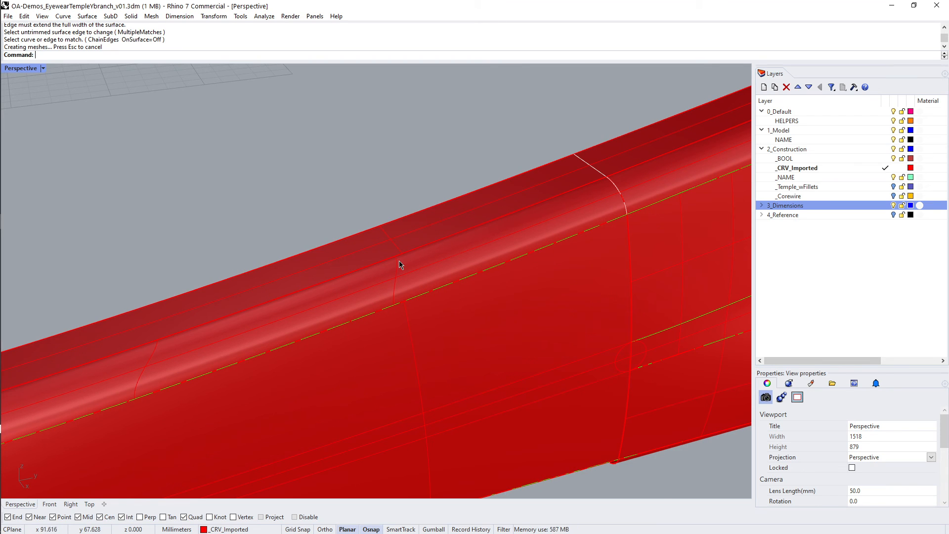
text(ms)
key(Return)
click(412, 253)
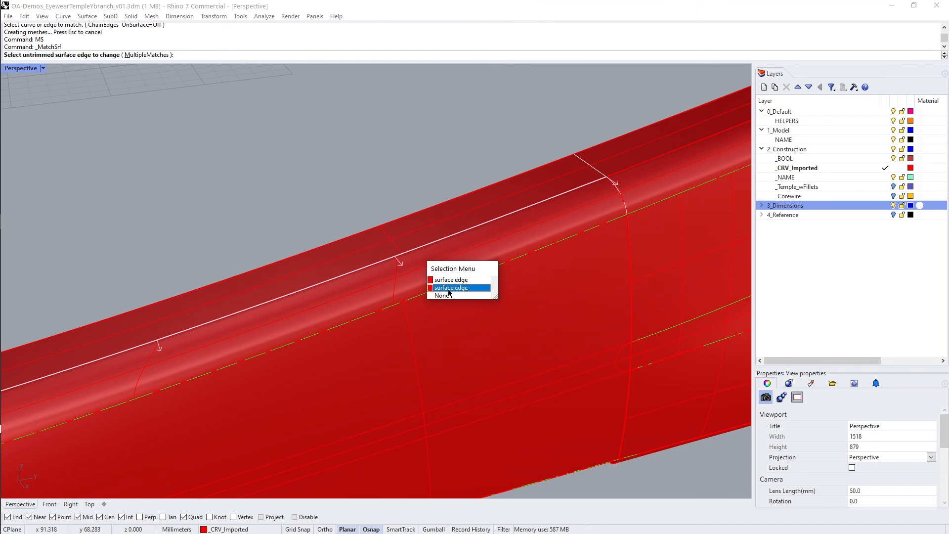
click(447, 288)
click(415, 252)
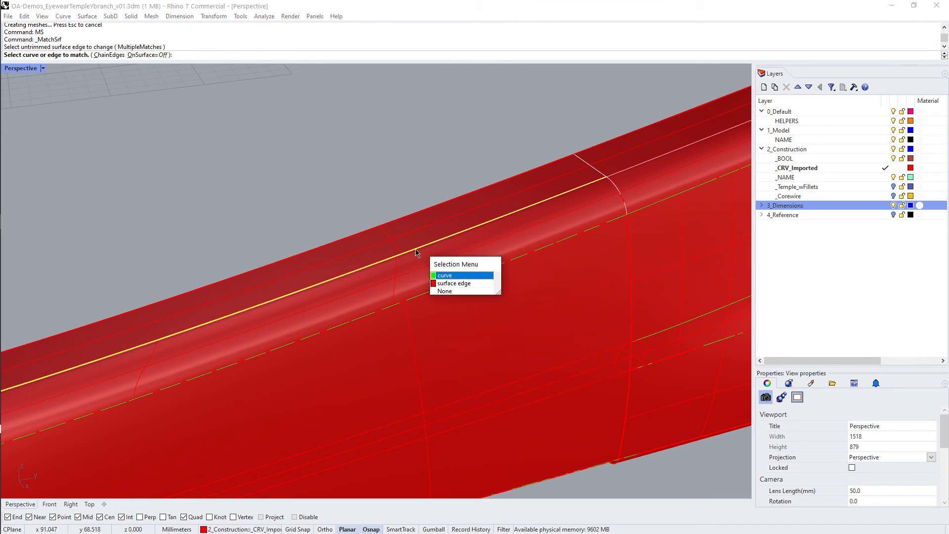
click(445, 284)
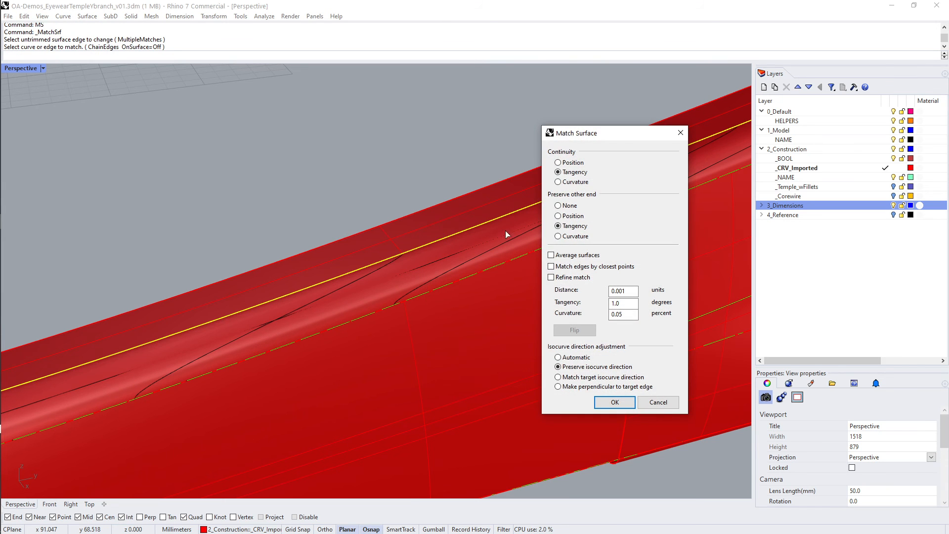
key(Return)
right_drag(483, 158, 461, 173)
scroll(478, 174, up, 5)
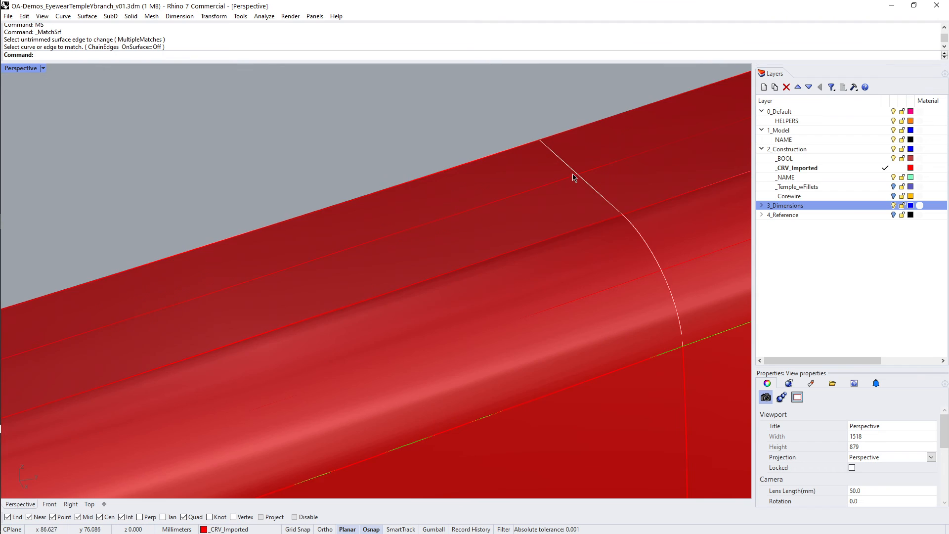
text(Spi)
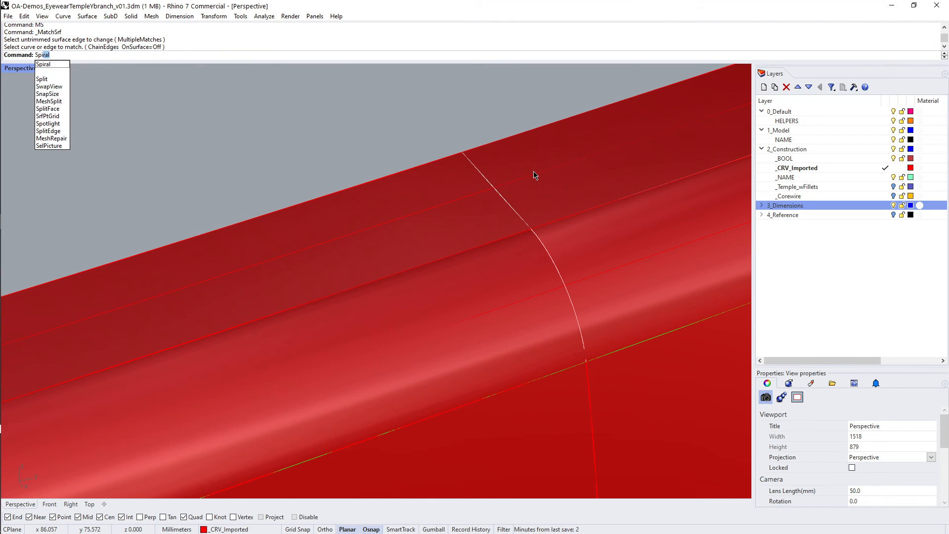
key(BackSpace)
key(BackSpace)
key(BackSpace)
text(plit)
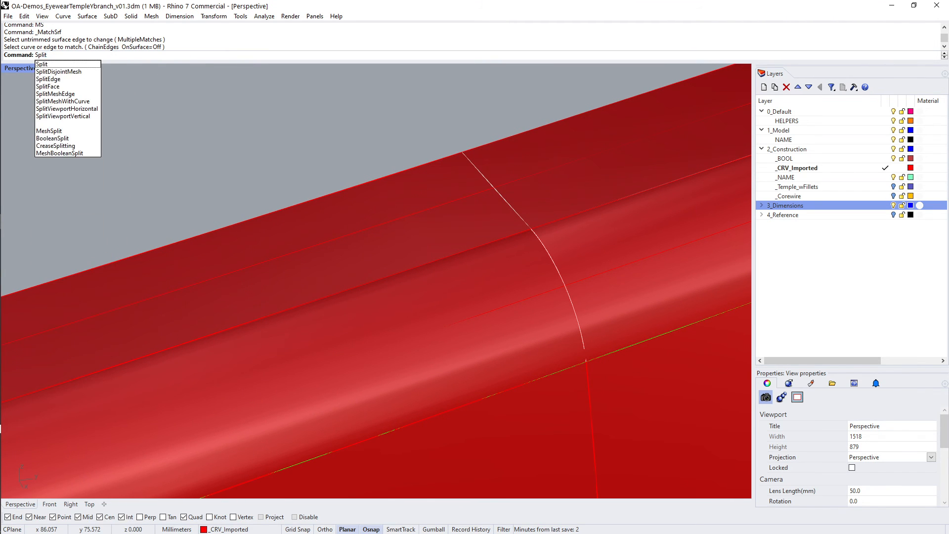
key(Return)
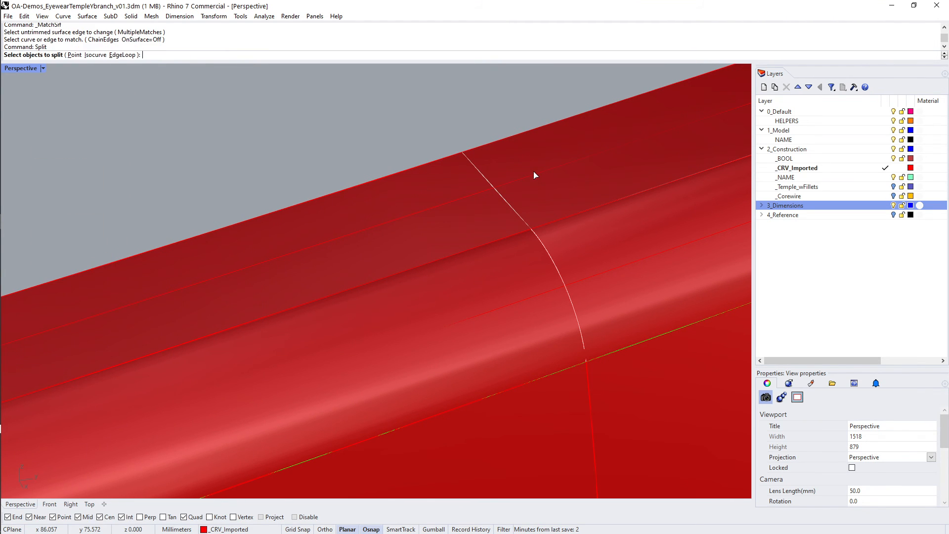
click(501, 236)
click(526, 274)
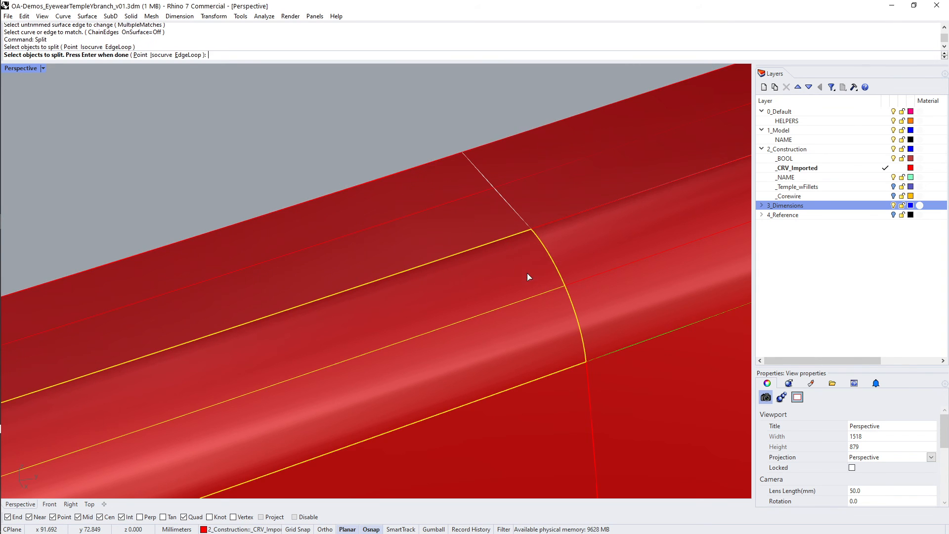
key(Escape)
key(Return)
click(507, 236)
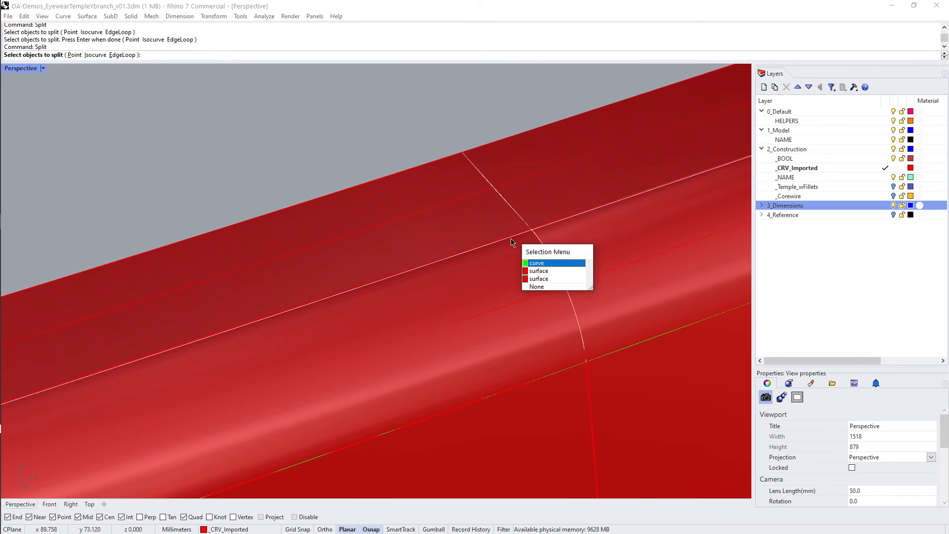
click(540, 272)
key(Return)
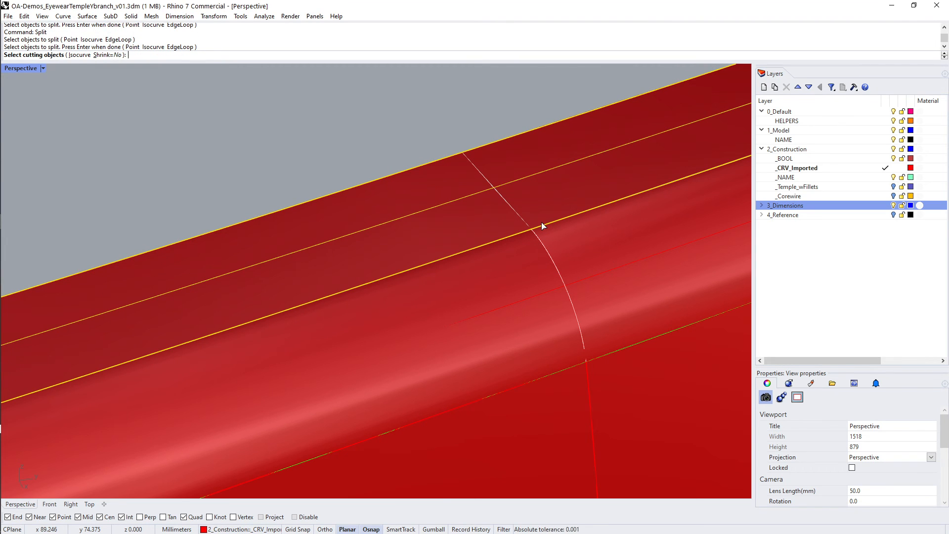
key(Escape)
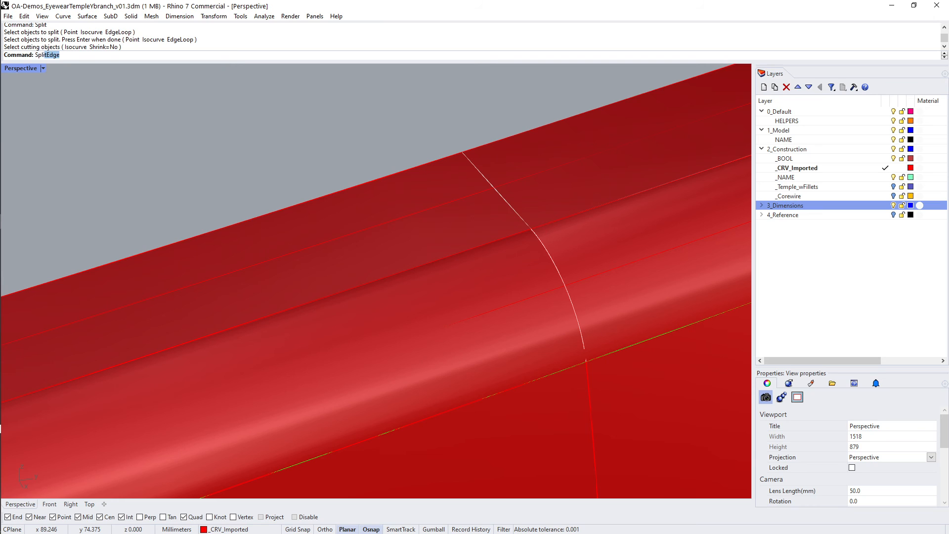
Split the flat top blend's long edge at the point where the long corner sweep meets the branch-side corner sweep.
text(Split)
key(Return)
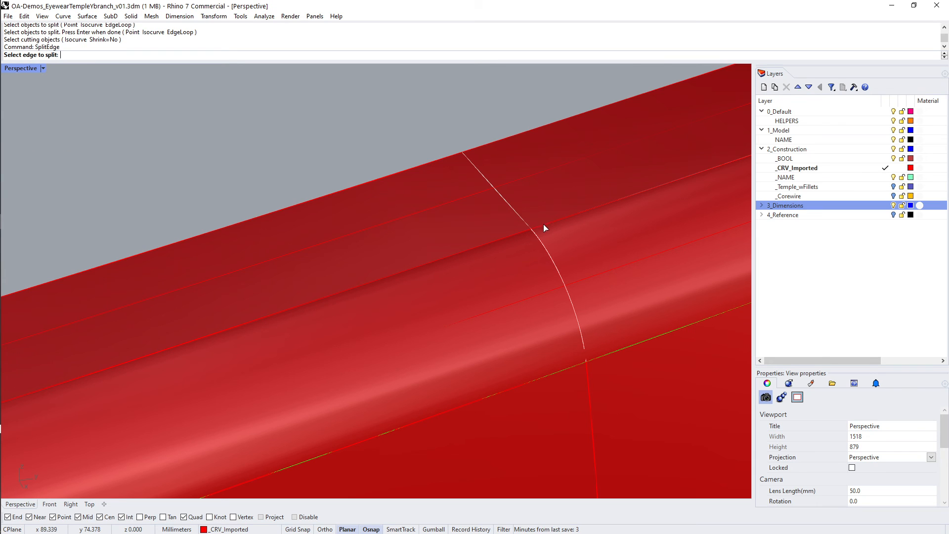
click(544, 224)
click(569, 250)
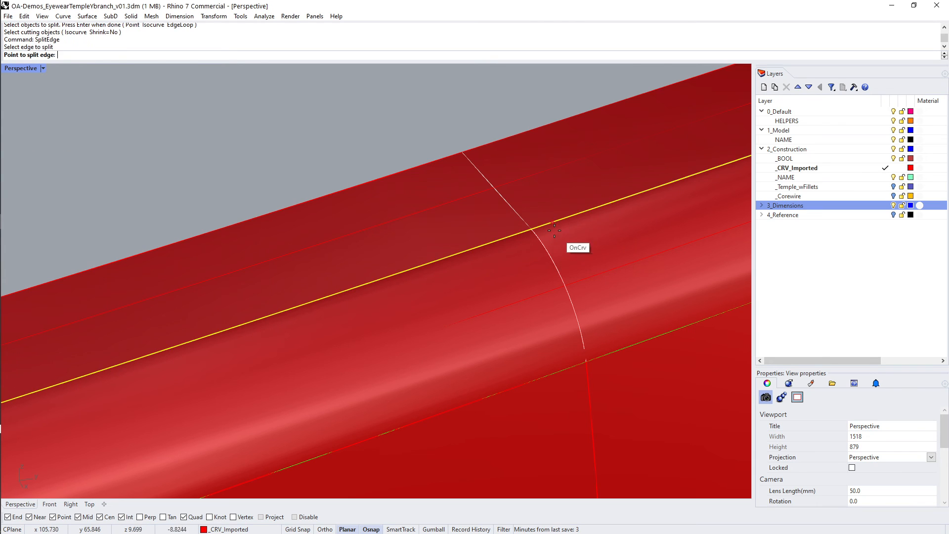
click(528, 228)
key(Return)
Split the flat bottom blend's long edge at the end point of the lower branch-side corner sweep.
scroll(527, 234, down, 12)
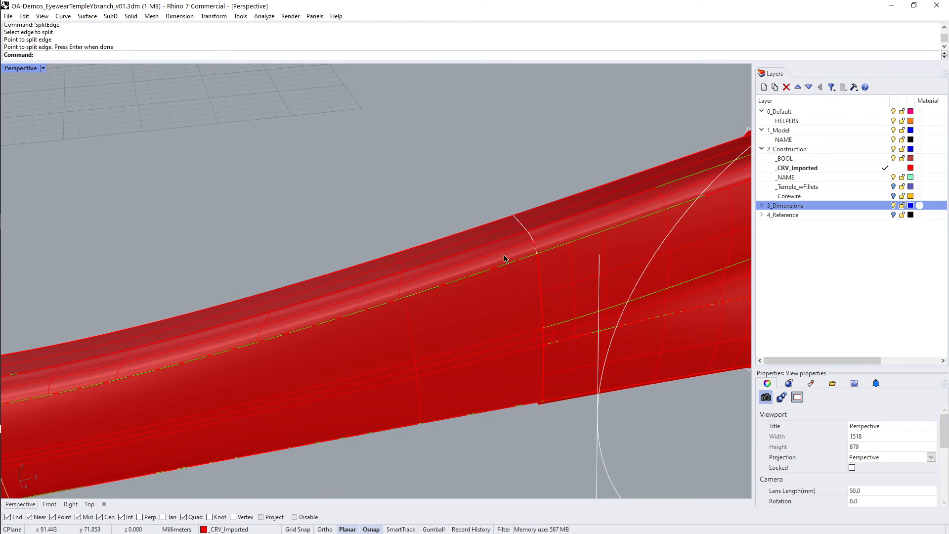
shift+right_drag(494, 264, 534, 222)
scroll(540, 241, up, 7)
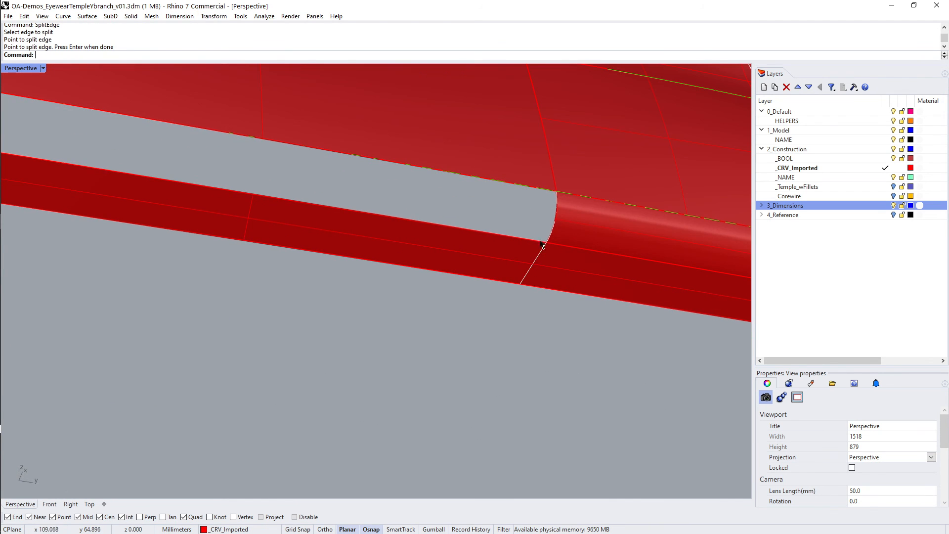
key(Return)
click(538, 244)
click(546, 242)
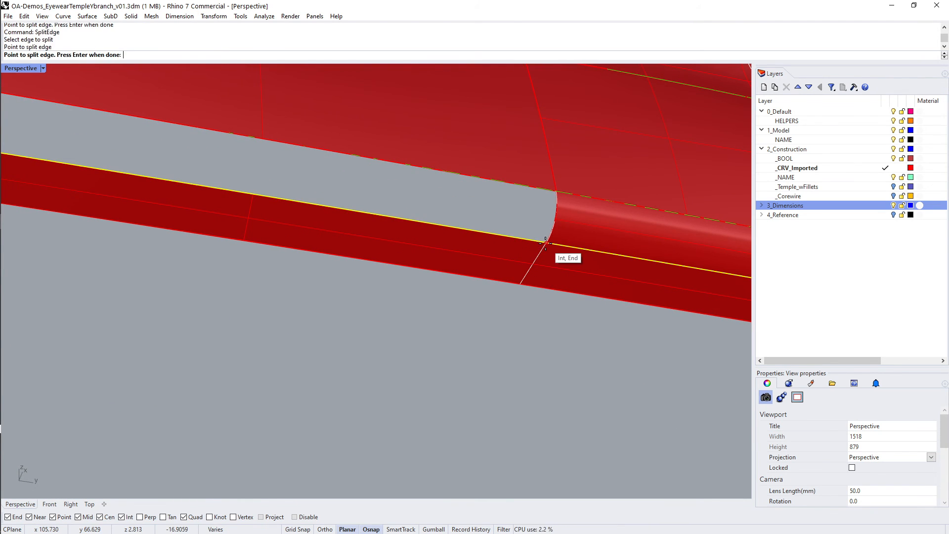
key(Return)
Match the long upper corner sweep's upper edge to the split top blend edge with Tangency, preserving Tangency at the other end.
scroll(515, 218, down, 8)
right_drag(515, 218, 519, 284)
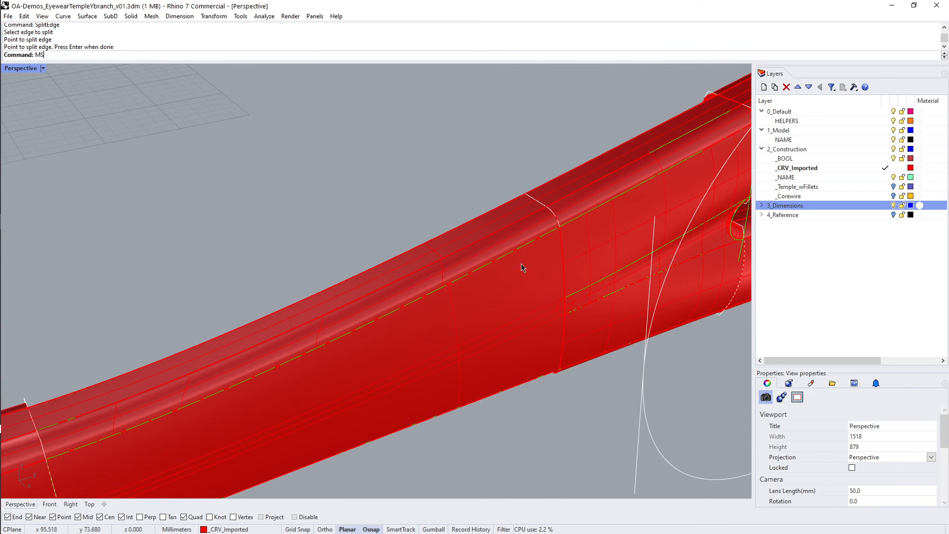
text(MS)
key(Return)
scroll(551, 218, up, 5)
click(514, 180)
click(514, 180)
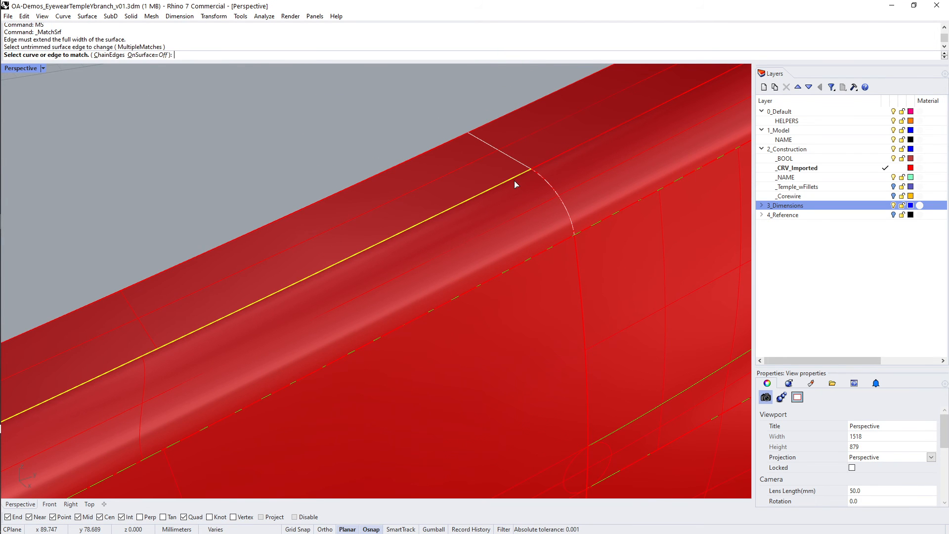
click(515, 181)
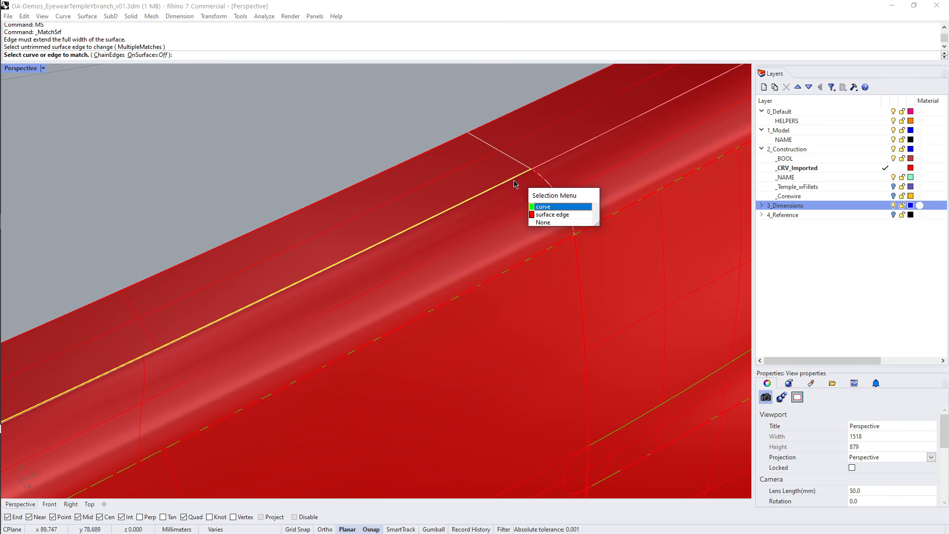
click(542, 216)
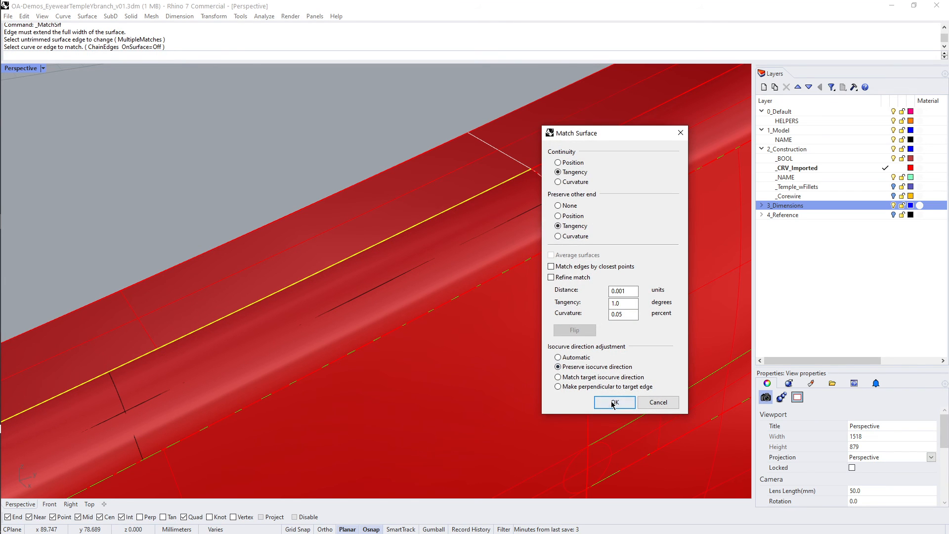
click(612, 402)
Start a two-rail sweep over the remaining lower gap, using the side surface's lower edge and the bottom blend's split edge as rails.
scroll(408, 293, down, 10)
right_drag(367, 329, 424, 200)
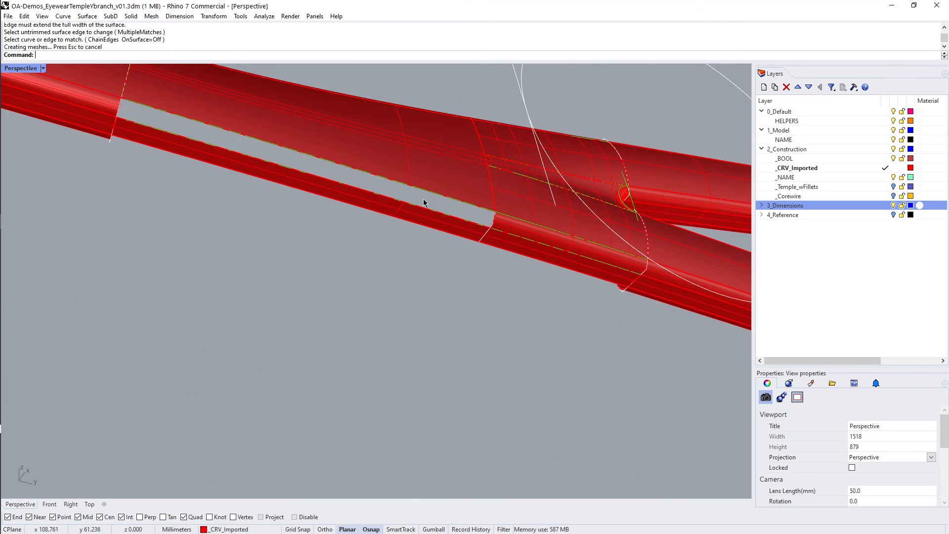
scroll(423, 202, up, 3)
text(S2)
key(Return)
click(503, 225)
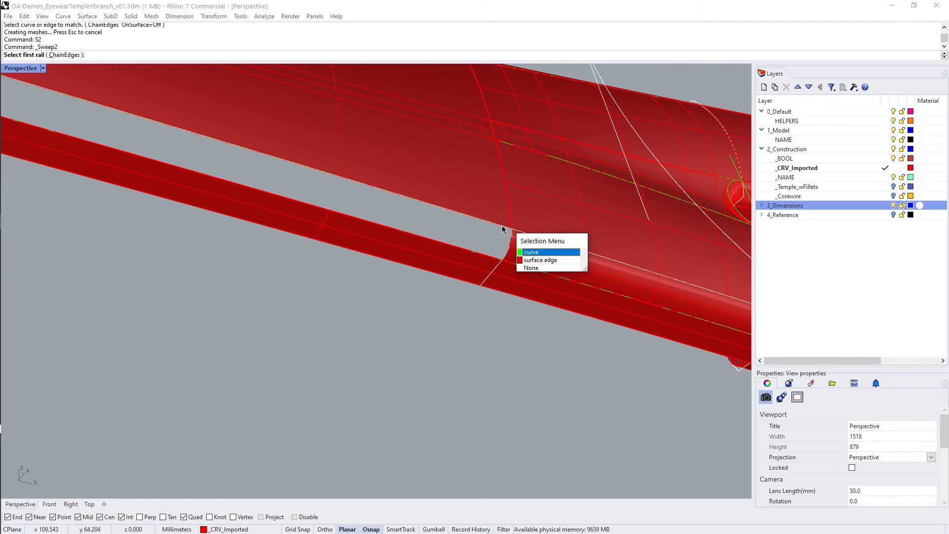
click(529, 259)
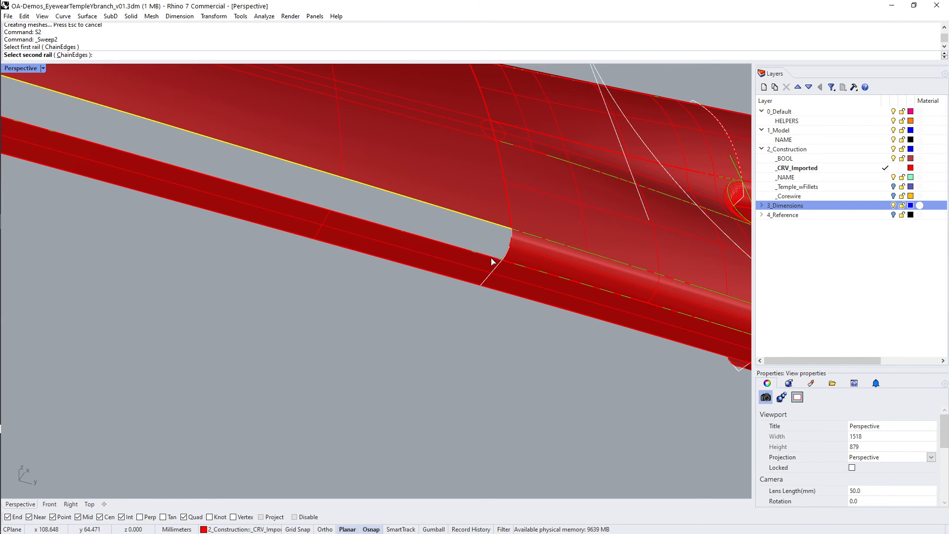
click(492, 261)
click(527, 295)
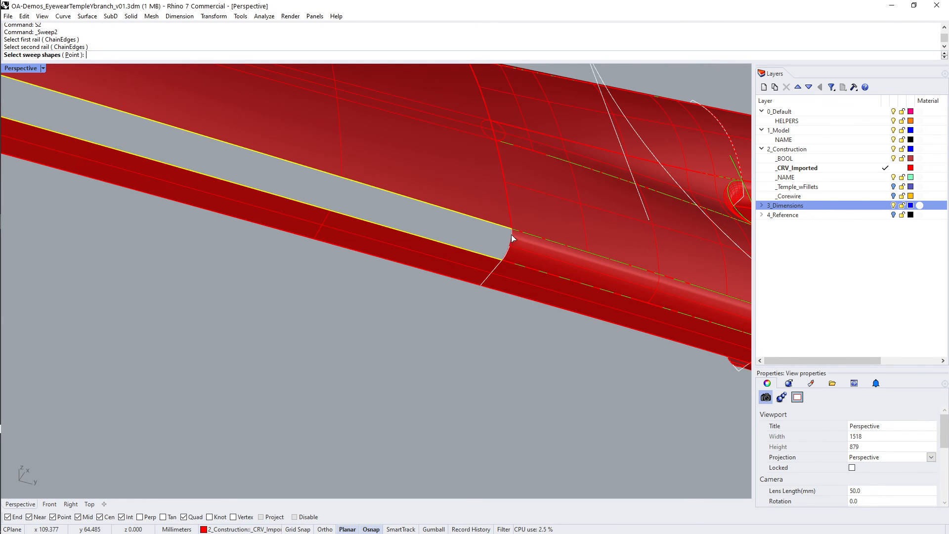
Complete the lower sweep with the branch-side corner sweep's end edge and the main temple's polysurface corner edge as shapes.
click(511, 234)
click(543, 269)
scroll(454, 261, down, 3)
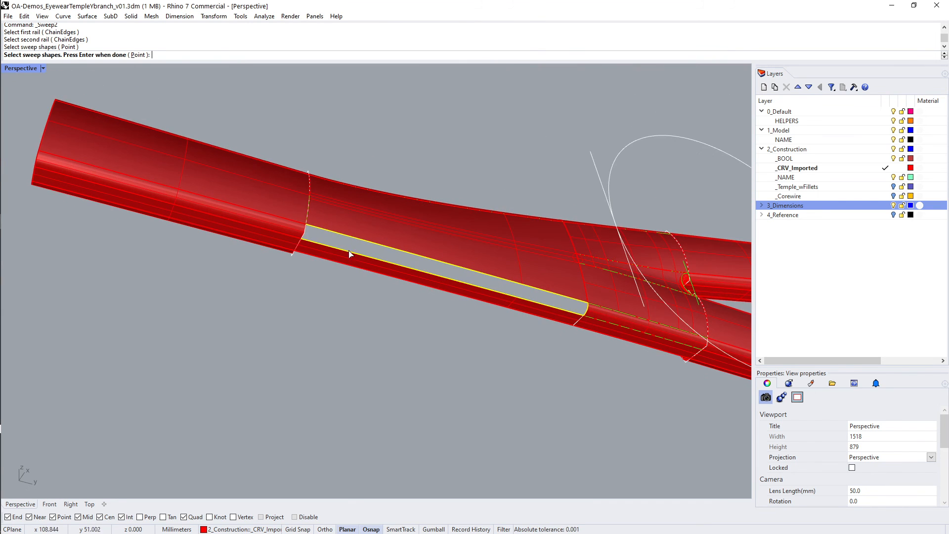
scroll(326, 234, up, 3)
click(316, 219)
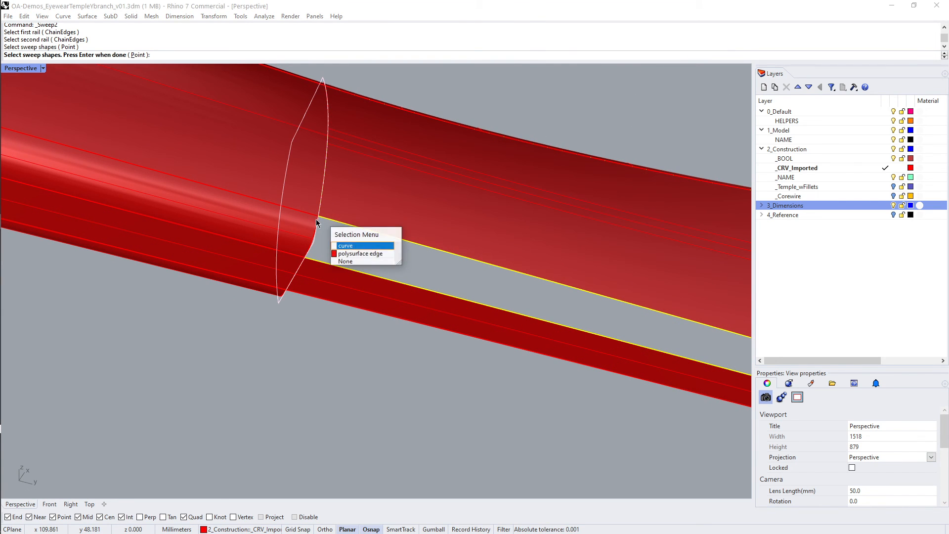
click(344, 256)
key(Return)
key(Return)
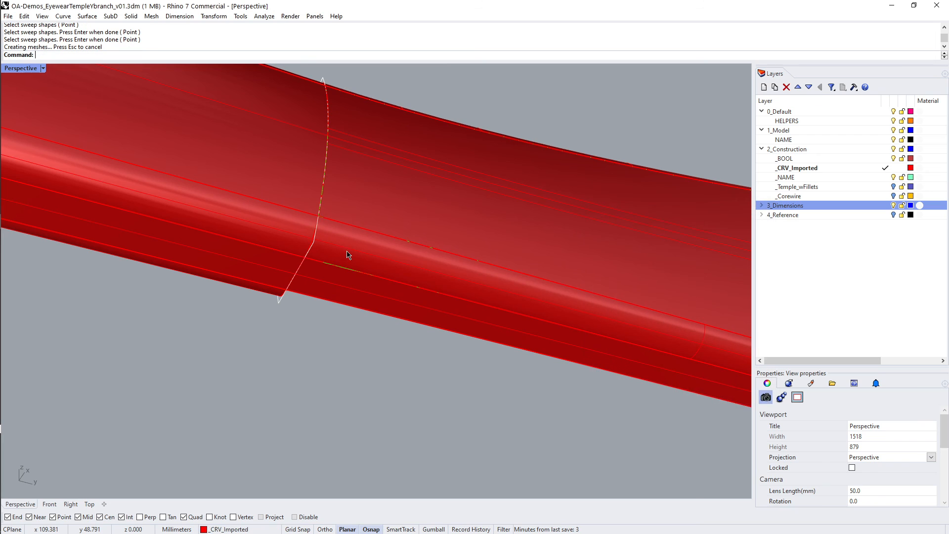
Match the long lower corner sweep's upper edge to the side surface's edge, using the same Tangency settings.
scroll(312, 236, up, 2)
text(MS)
key(Return)
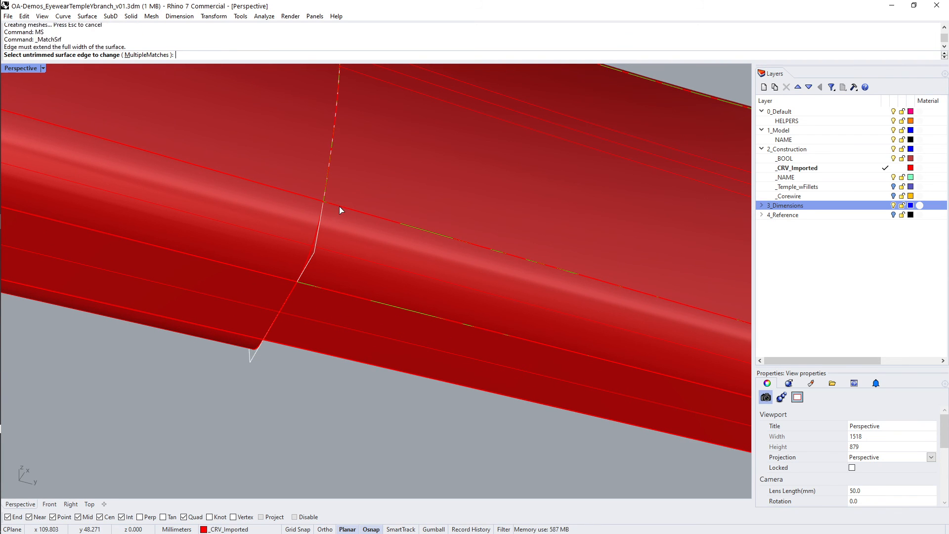
click(339, 206)
click(356, 215)
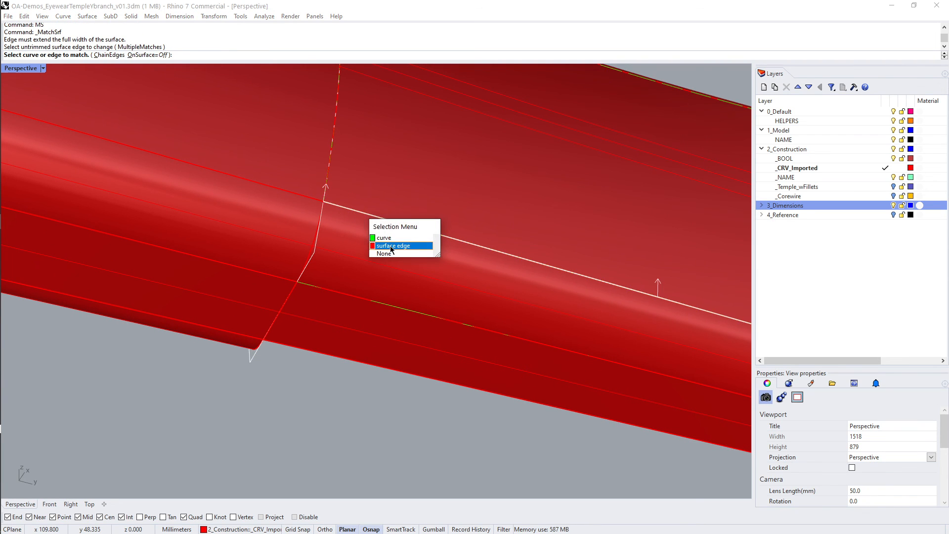
click(390, 249)
click(615, 402)
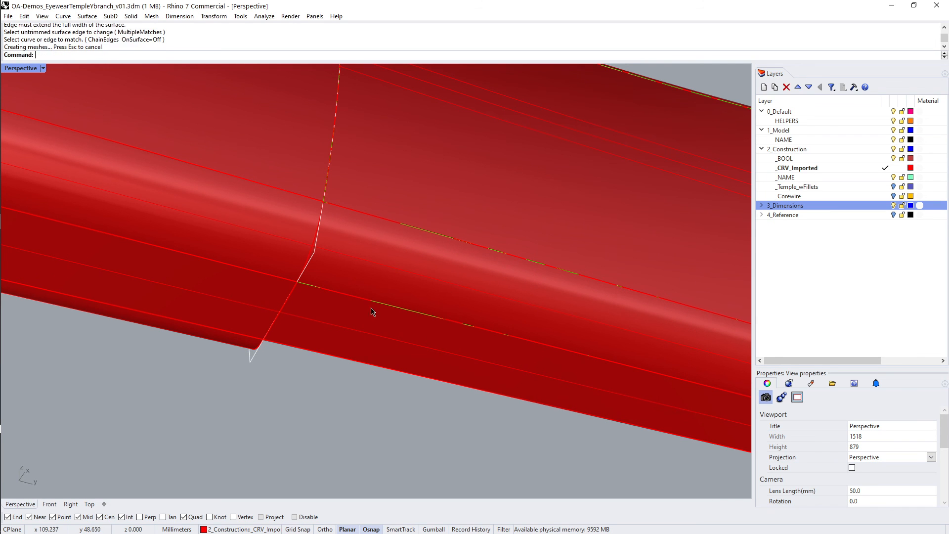
Match the long lower corner sweep's other edge to the flat bottom blend, keeping the same Tangency settings.
click(323, 291)
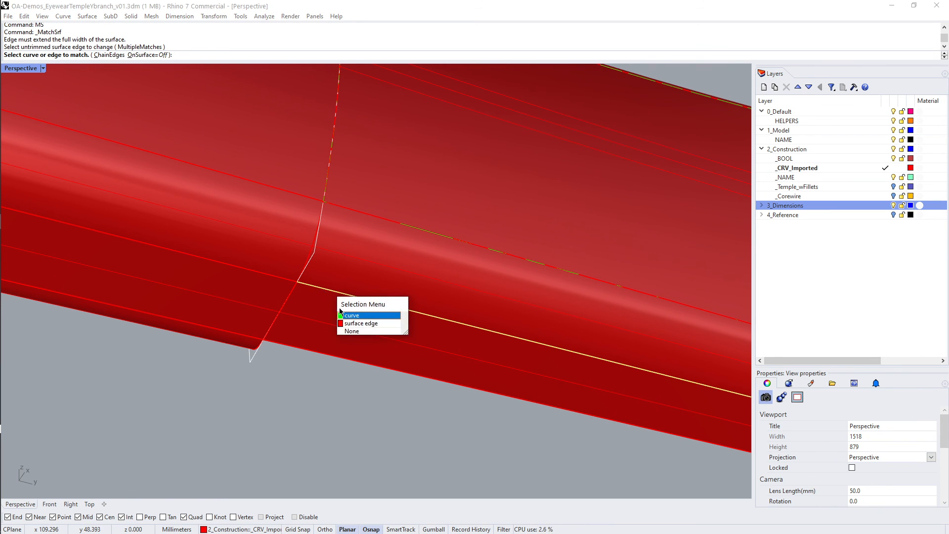
click(361, 323)
key(Return)
Select all curves in the model and hide them.
scroll(252, 290, down, 12)
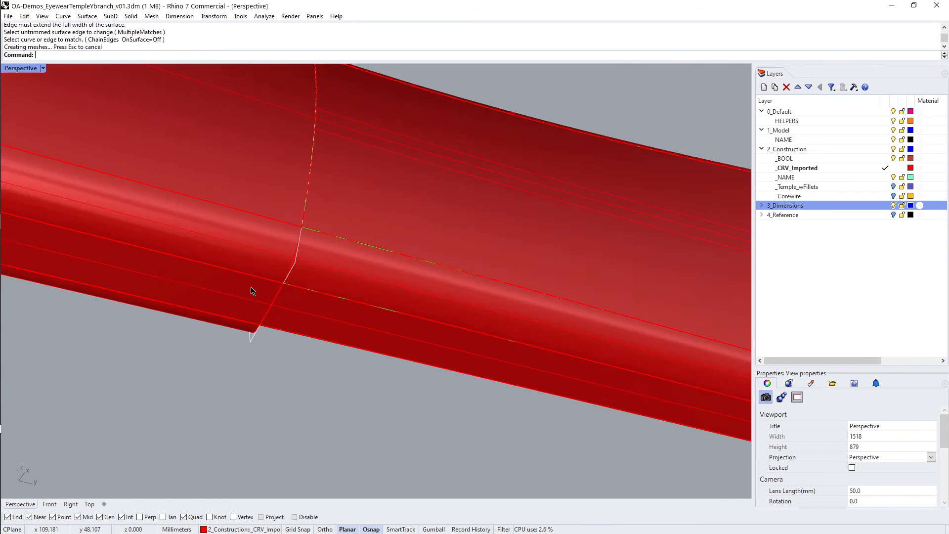
right_drag(267, 254, 285, 344)
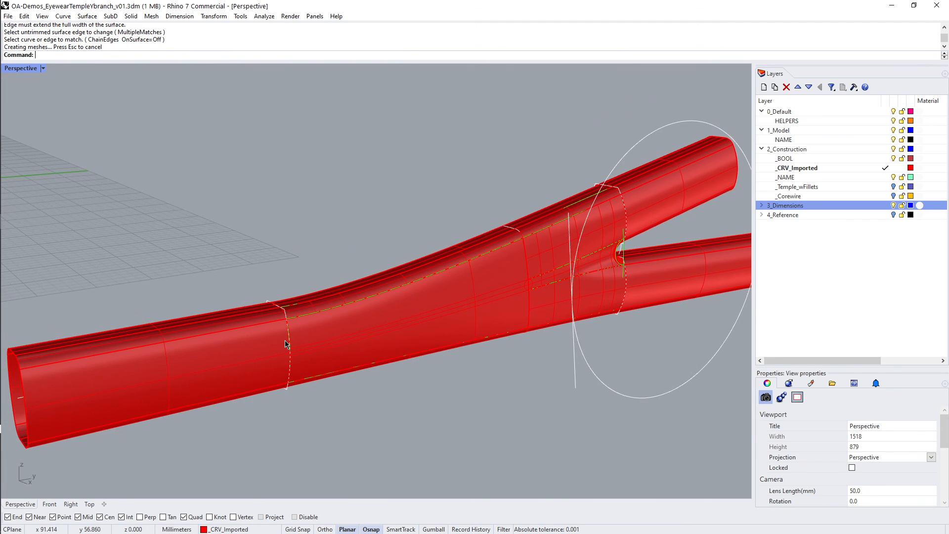
right_drag(432, 247, 381, 276)
text(SCR)
key(Return)
text(H)
key(Return)
Preview the Y-branch surfaces in rendered display, then return the viewport to shaded display.
text(V)
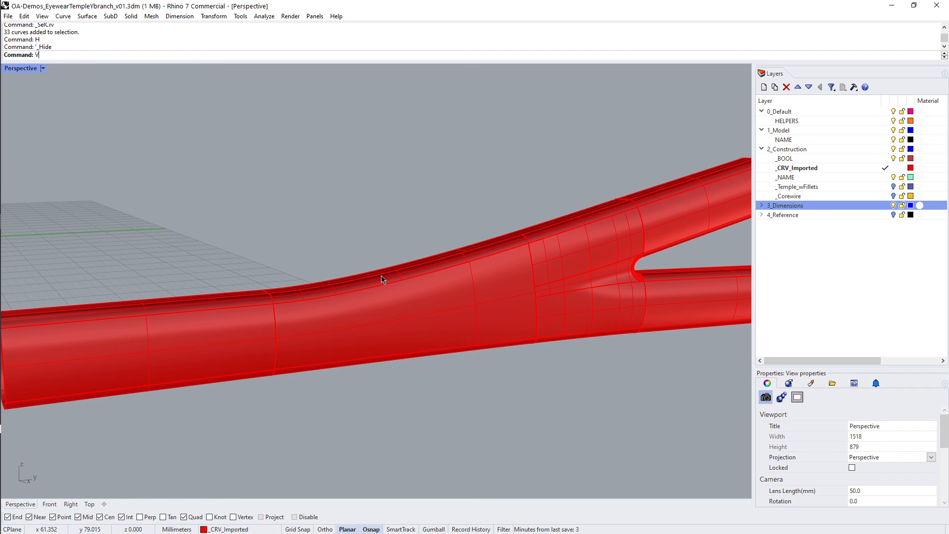
text(V)
key(Return)
mouse_move(445, 314)
right_down()
mouse_move(417, 332)
mouse_move(432, 365)
mouse_move(426, 345)
mouse_move(309, 309)
mouse_move(286, 293)
mouse_move(356, 338)
mouse_move(437, 314)
mouse_move(428, 299)
right_up()
text(V)
key(Return)
drag(575, 196, 507, 401)
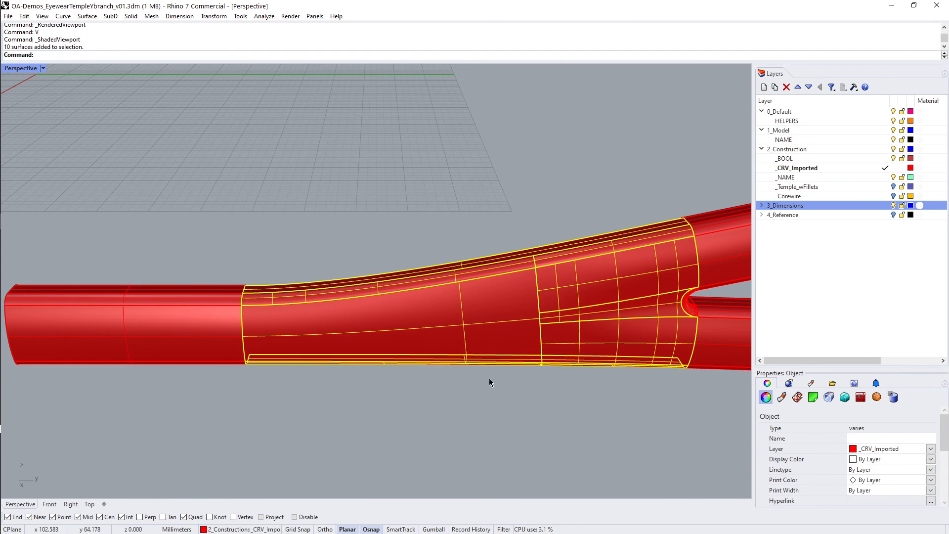
right_drag(488, 378, 403, 441)
text(TT)
key(Return)
click(500, 391)
text(PP)
key(Return)
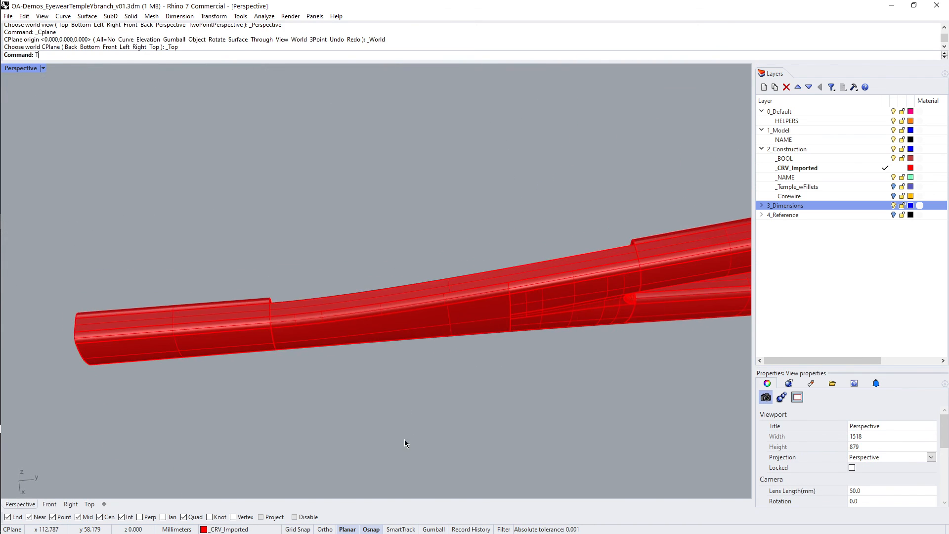
In a wireframe top view, select the transition's side and corner surfaces, excluding the flat top and bottom blends.
text(TT)
key(Return)
text(W)
key(Return)
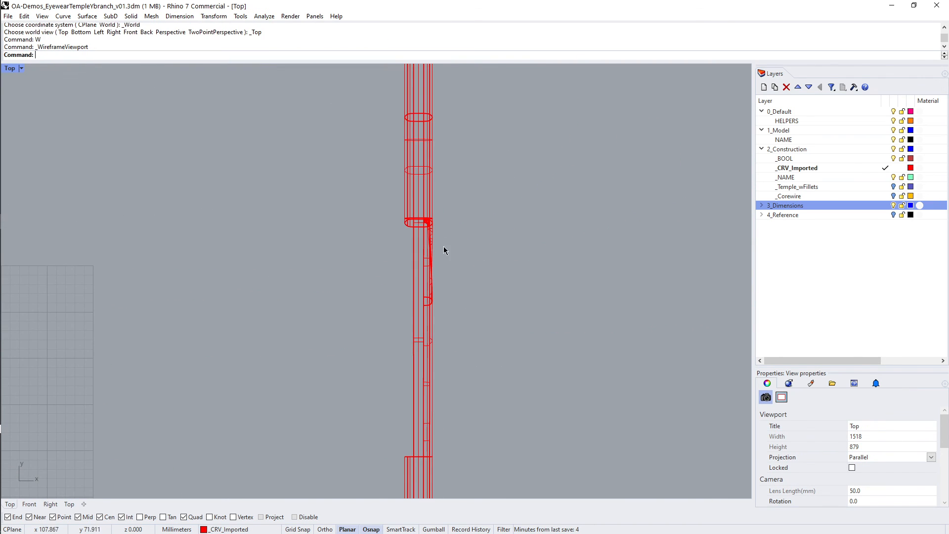
right_drag(431, 221, 405, 126)
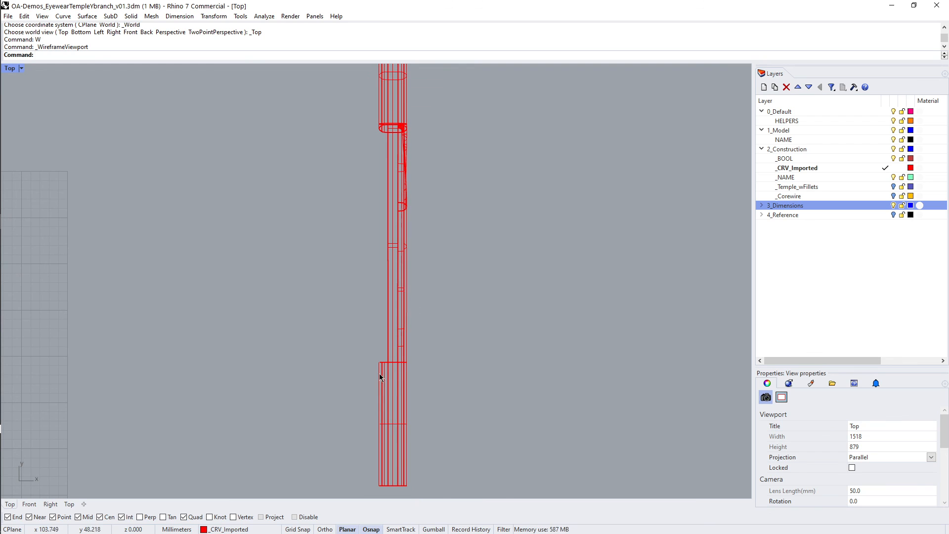
drag(449, 119, 444, 99)
scroll(389, 176, up, 10)
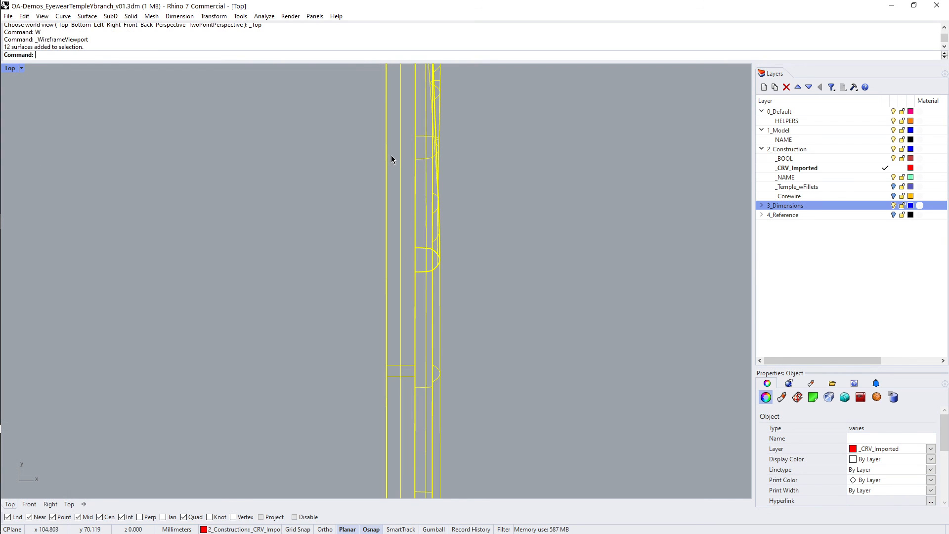
ctrl+drag(390, 155, 352, 180)
text(G)
key(Return)
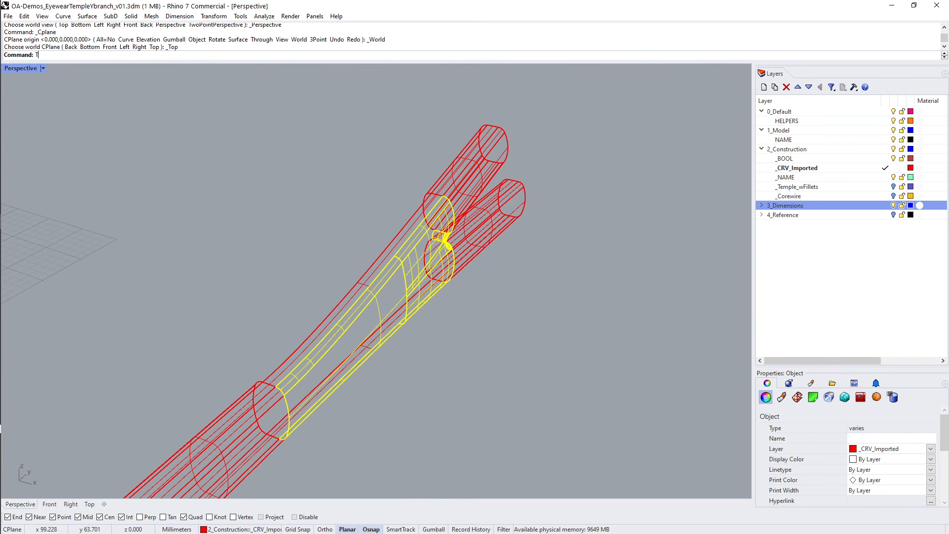
Mirror a copy of the selected surfaces across the temple's vertical centerline in the top view, and return to the perspective view.
text(T)
key(Return)
scroll(356, 208, up, 5)
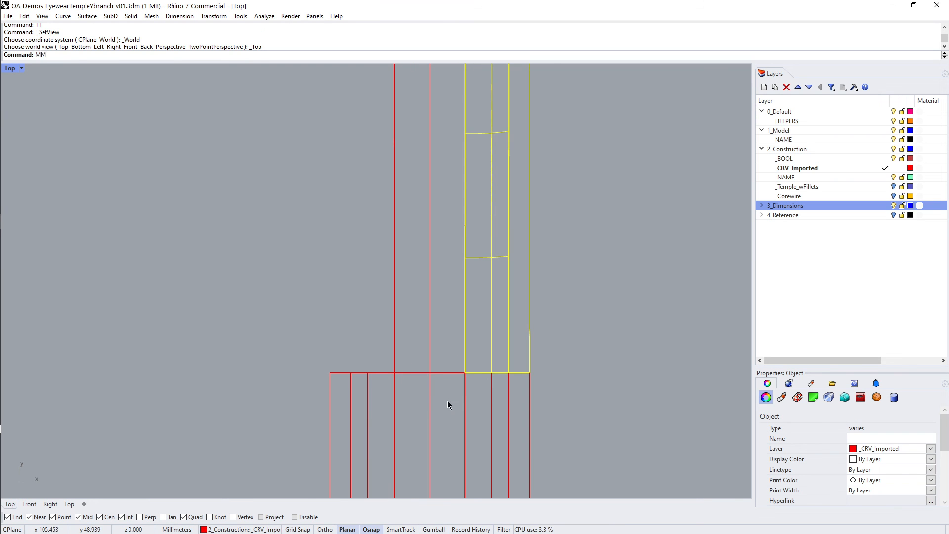
key(Return)
click(427, 372)
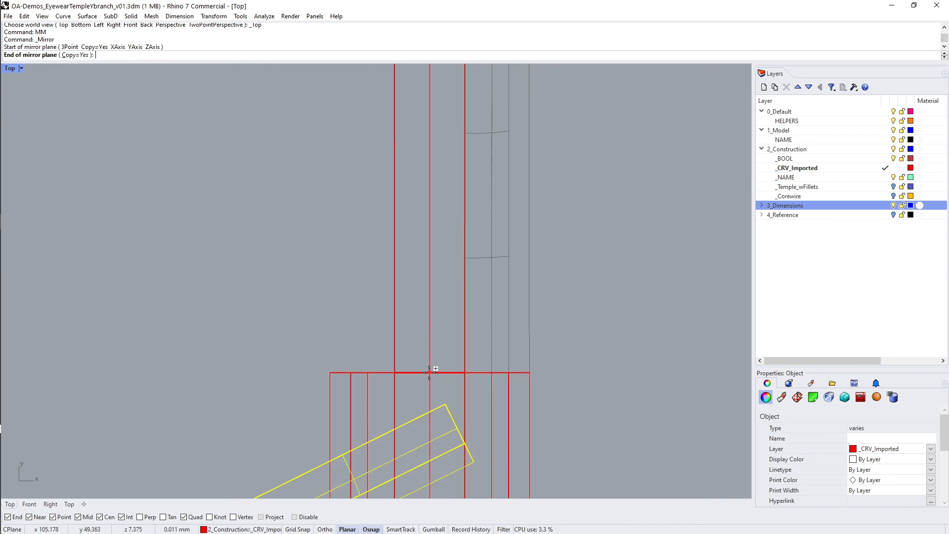
click(427, 321)
text(PP)
key(Return)
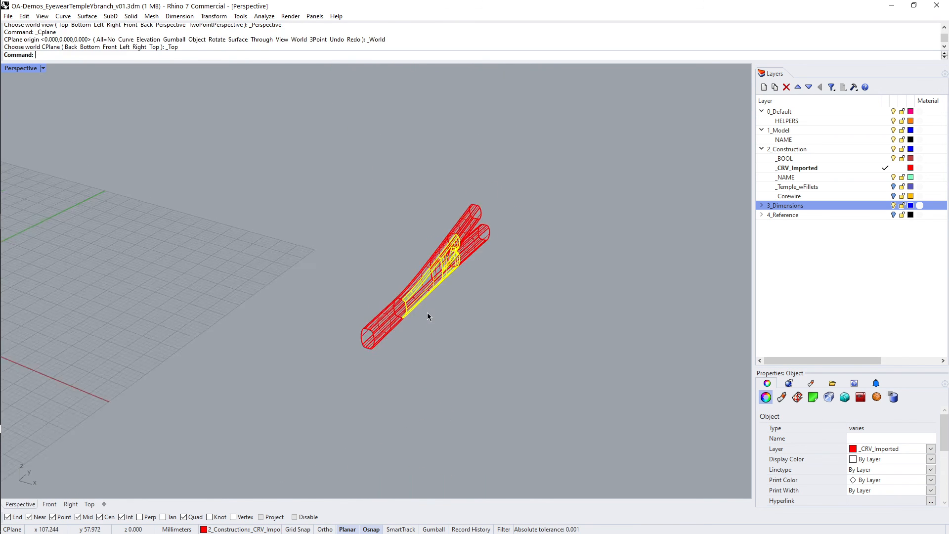
Switch the perspective viewport to shaded display and view the Y-branch from the side.
scroll(427, 313, down, 2)
text(V)
key(Return)
click(428, 340)
mouse_move(428, 340)
right_down()
mouse_move(410, 325)
mouse_move(620, 272)
right_up()
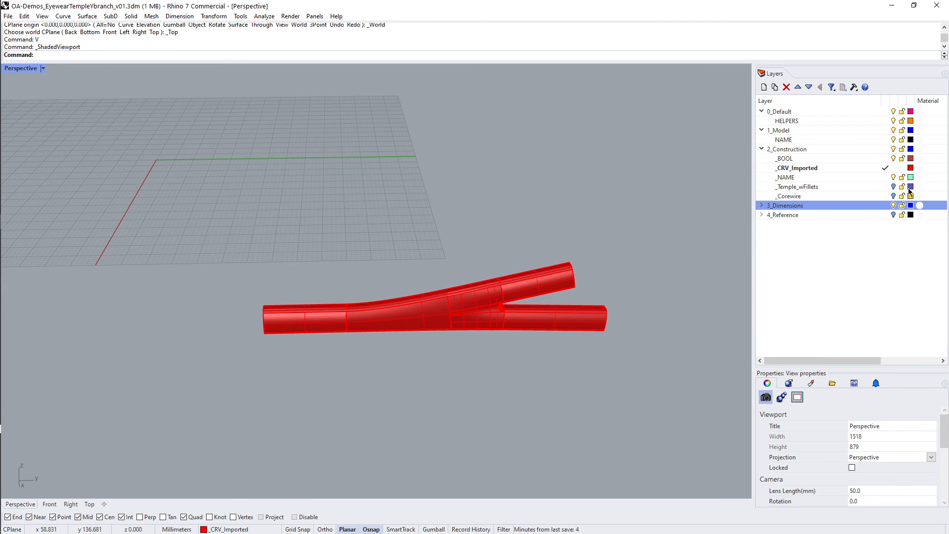
Change the _CRV_Imported layer color from red to blue with a hue of 209.
click(910, 167)
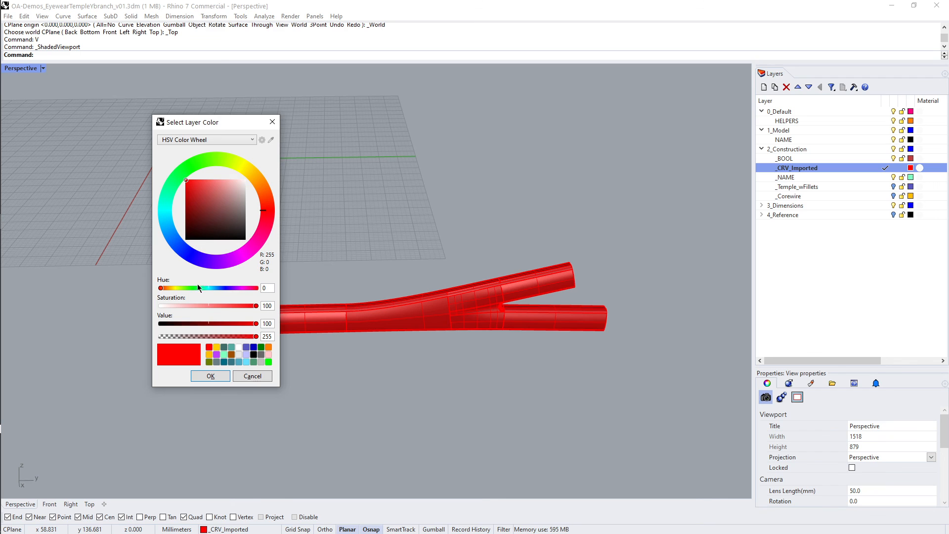
click(216, 288)
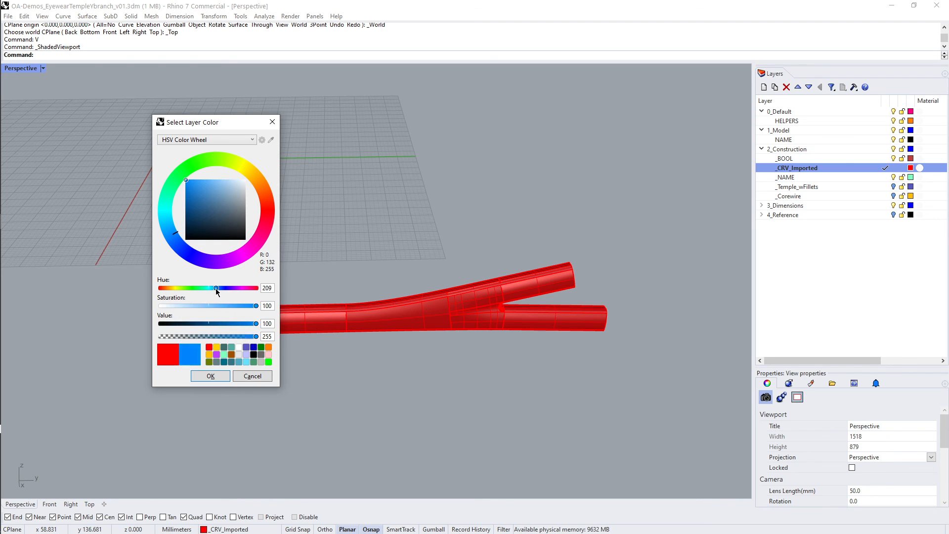
click(217, 381)
right_drag(317, 355, 459, 294)
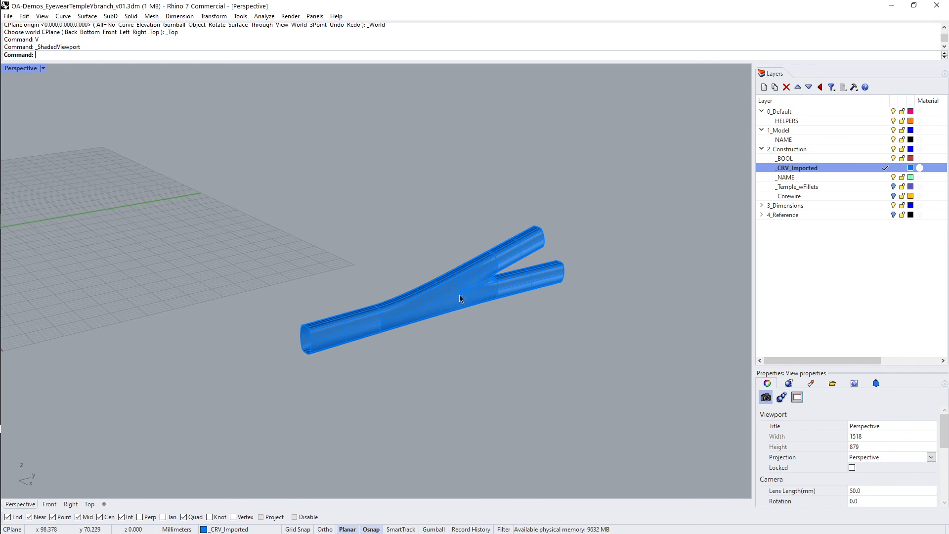
Join all the Y-branch surfaces and inspect their naked edges around the crotch between the two branches.
drag(349, 383, 340, 381)
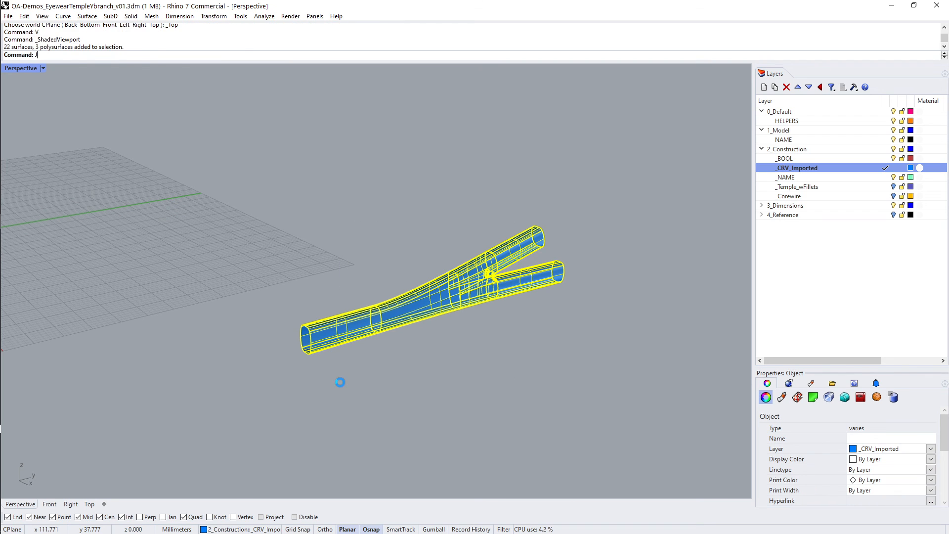
key(ctrl+j)
text(S)
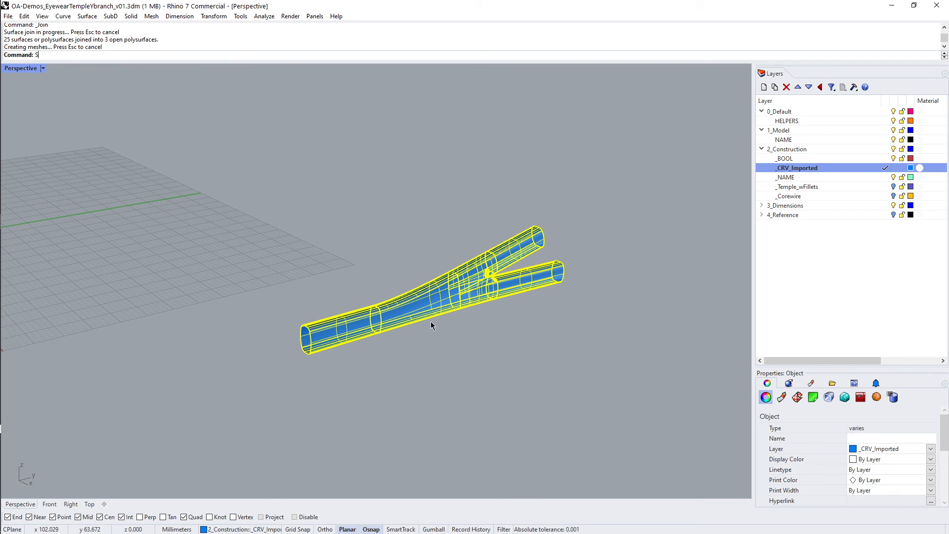
text(E)
key(Return)
right_drag(425, 325, 306, 317)
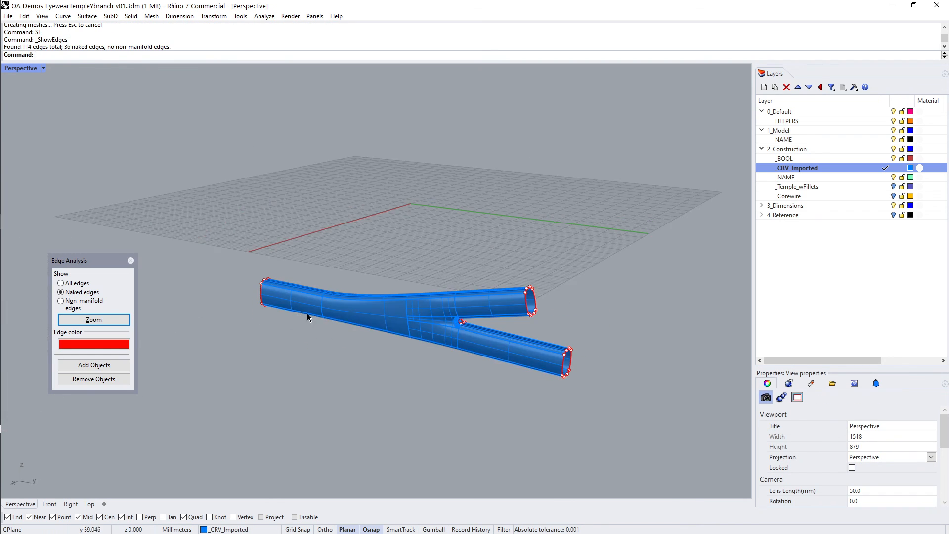
scroll(307, 313, up, 10)
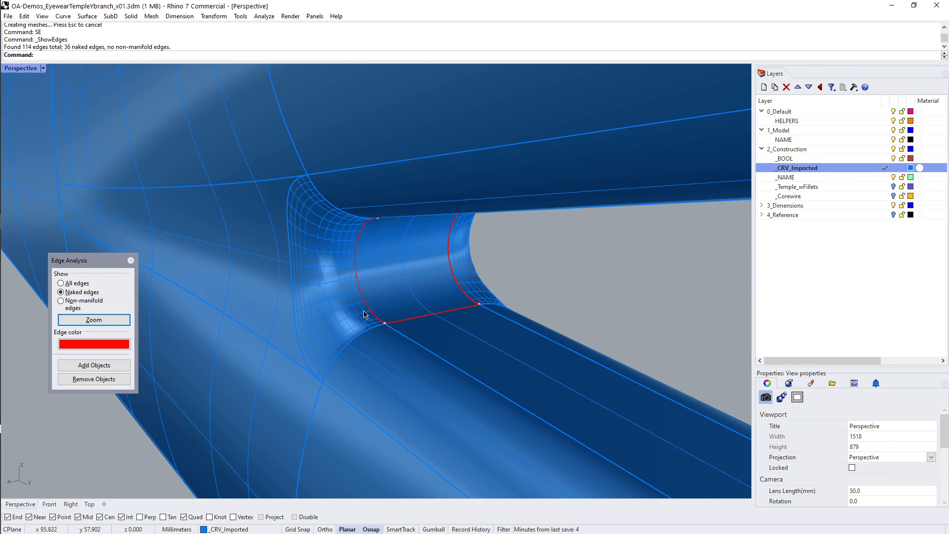
right_drag(360, 277, 380, 245)
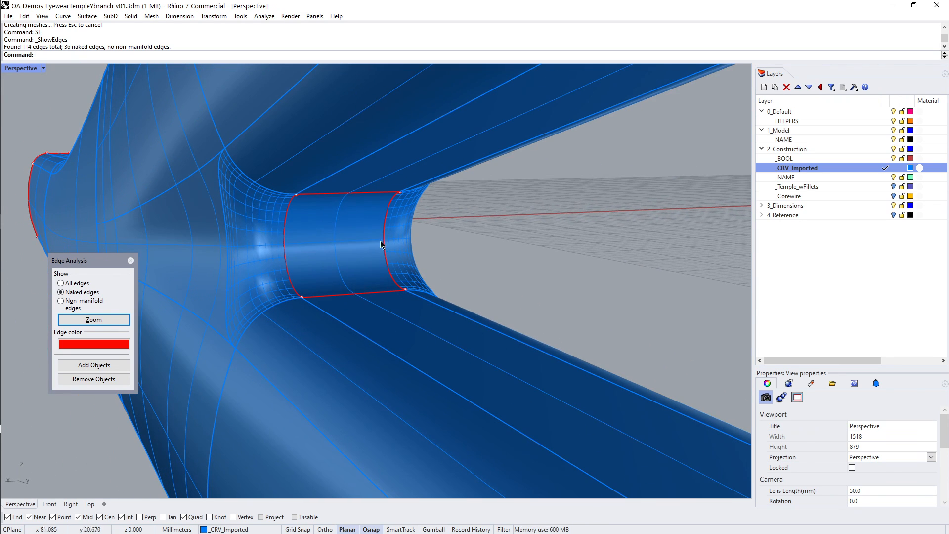
text(SEE)
key(Return)
Delete one of the two overlapping surfaces in the crotch between the branches.
click(313, 216)
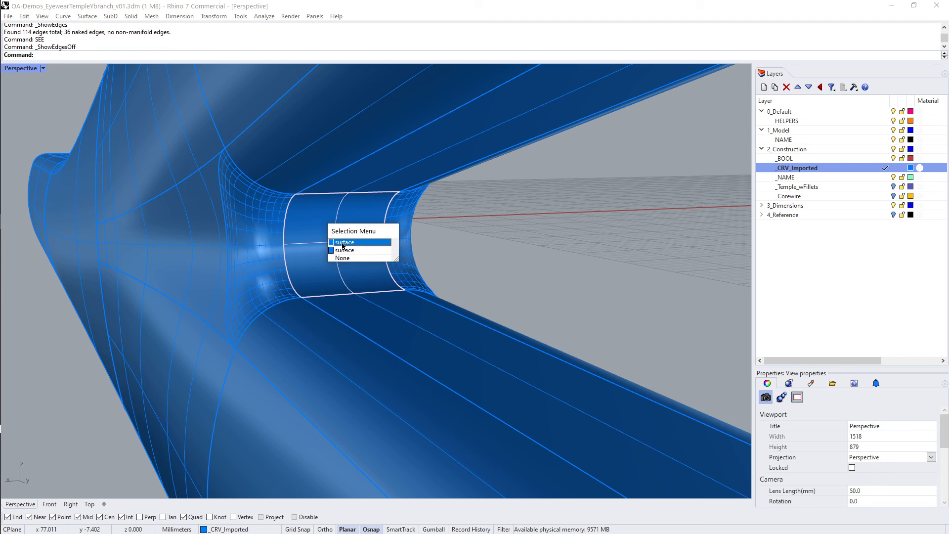
click(343, 242)
key(Delete)
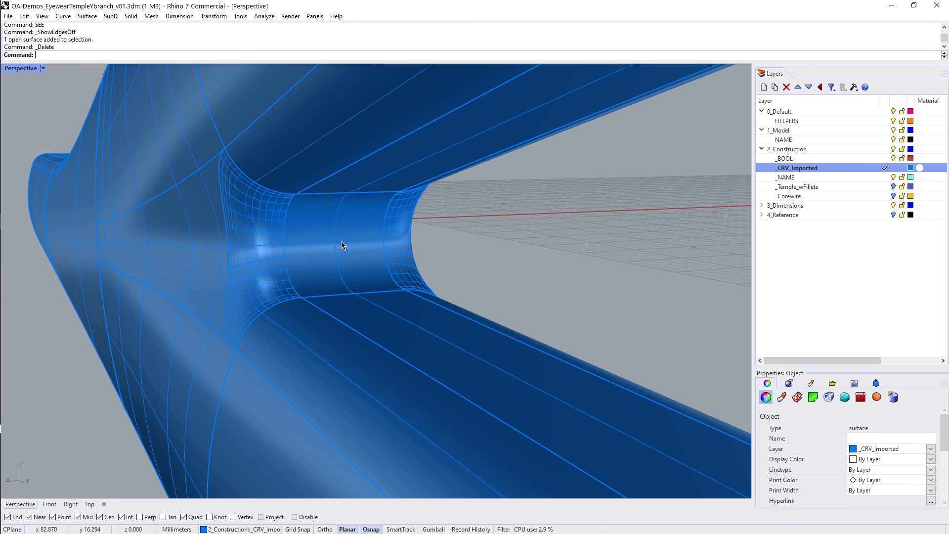
Join the remaining crotch surface to the surrounding Y-branch polysurface.
click(344, 243)
click(434, 238)
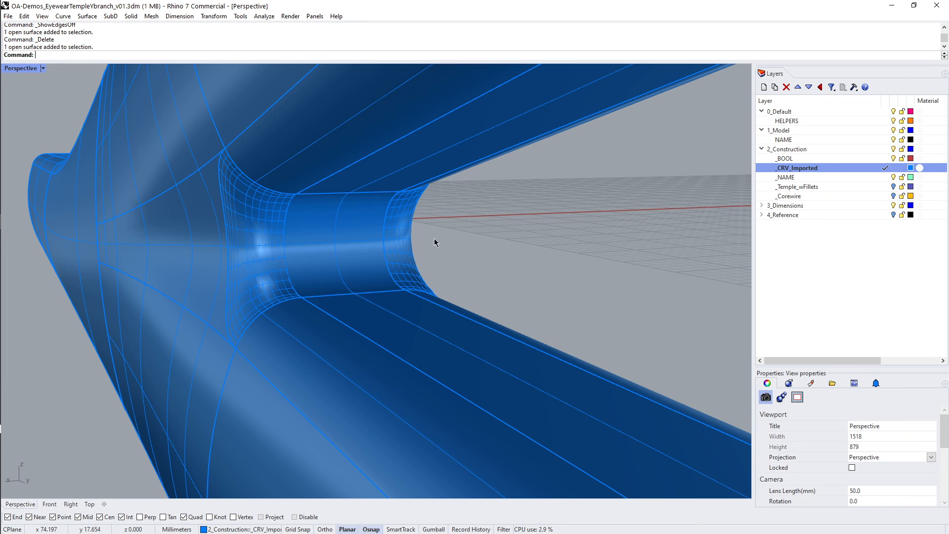
click(349, 206)
shift+click(339, 144)
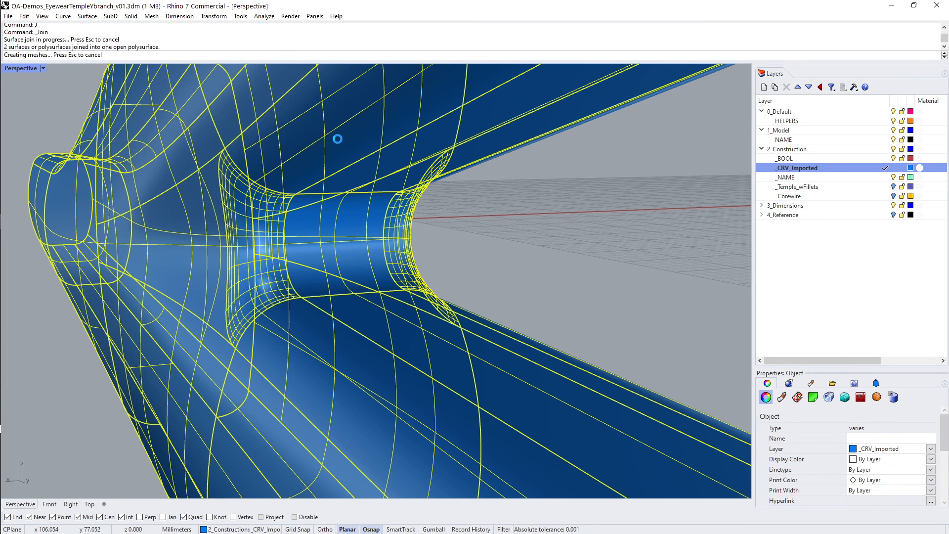
Check the joined Y-branch for naked edges at the crotch and the open ends, and turn the edge display off.
text(SE)
key(Return)
scroll(341, 158, down, 5)
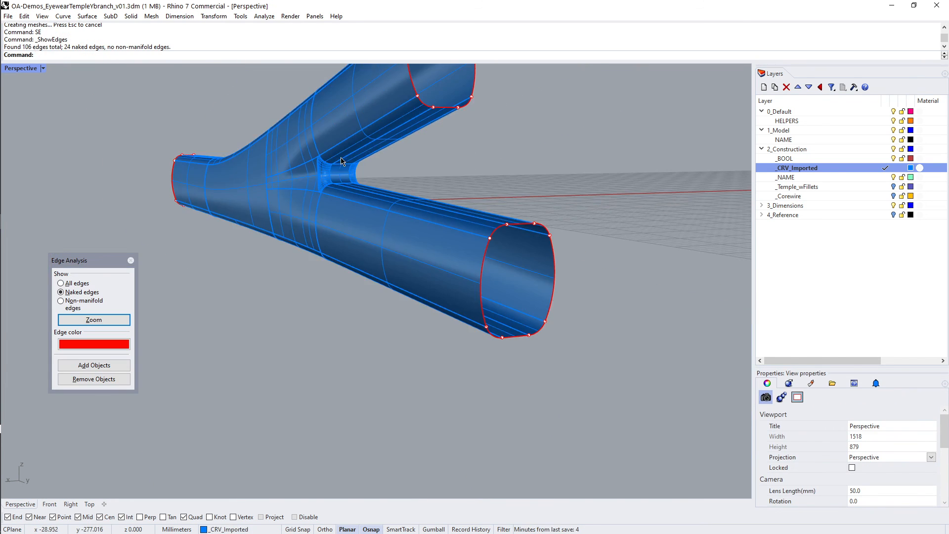
mouse_move(331, 161)
right_down()
mouse_move(381, 239)
mouse_move(414, 178)
mouse_move(614, 144)
mouse_move(635, 161)
mouse_move(330, 168)
mouse_move(371, 159)
mouse_move(432, 170)
mouse_move(455, 250)
mouse_move(542, 241)
mouse_move(565, 224)
right_up()
text(SEE)
key(Return)
scroll(566, 225, up, 5)
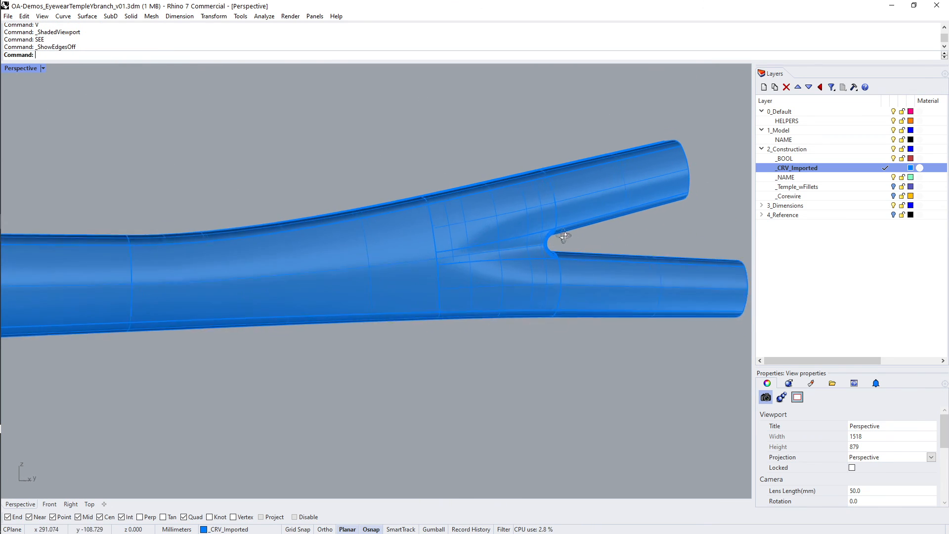
Preview the Y-branch in rendered display and compare its transition with the reference photo Ybranch_noLogo.jpg in Photos.
text(VV)
key(Return)
scroll(494, 248, down, 5)
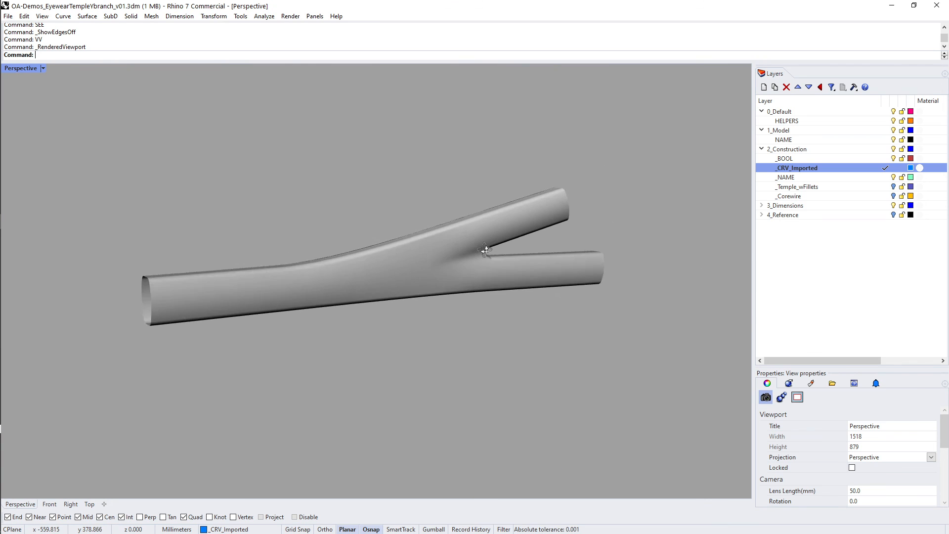
key(alt+Tab)
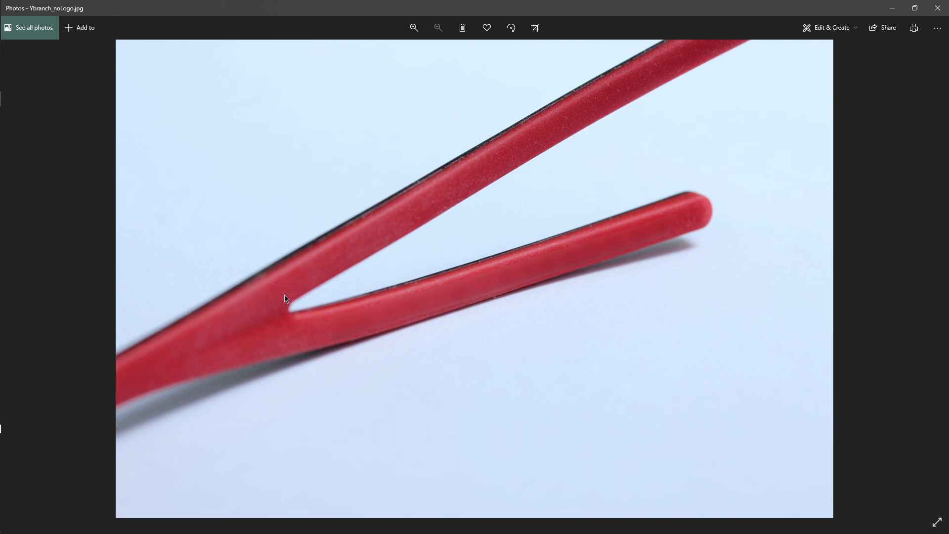
key(alt+Tab)
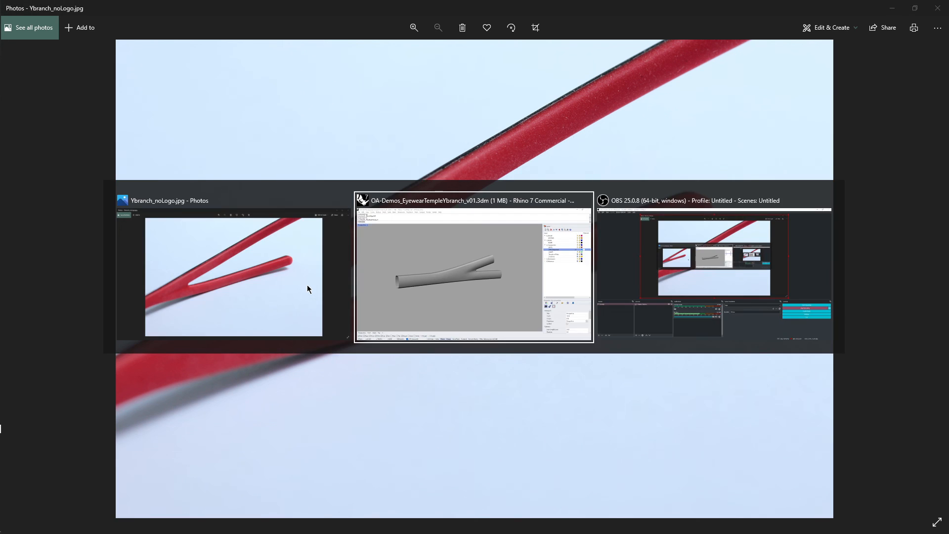
scroll(489, 277, up, 4)
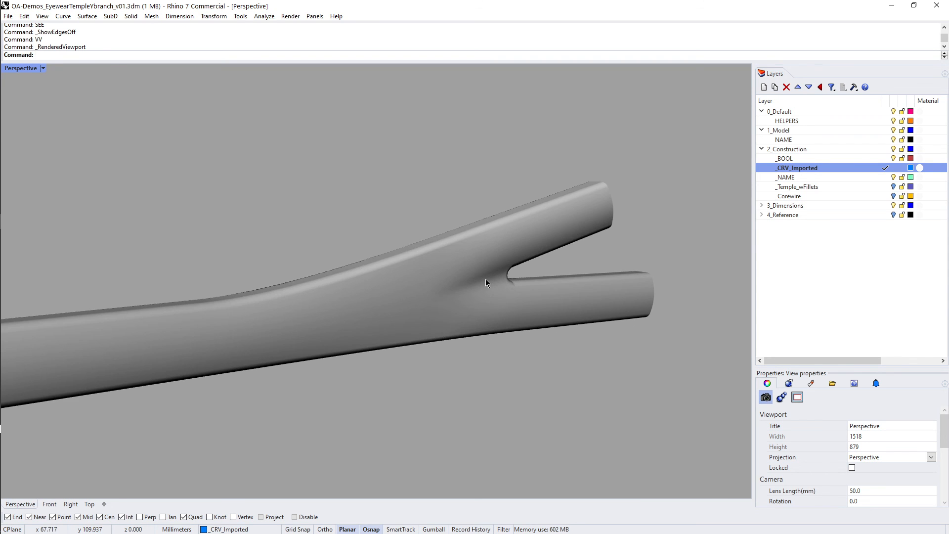